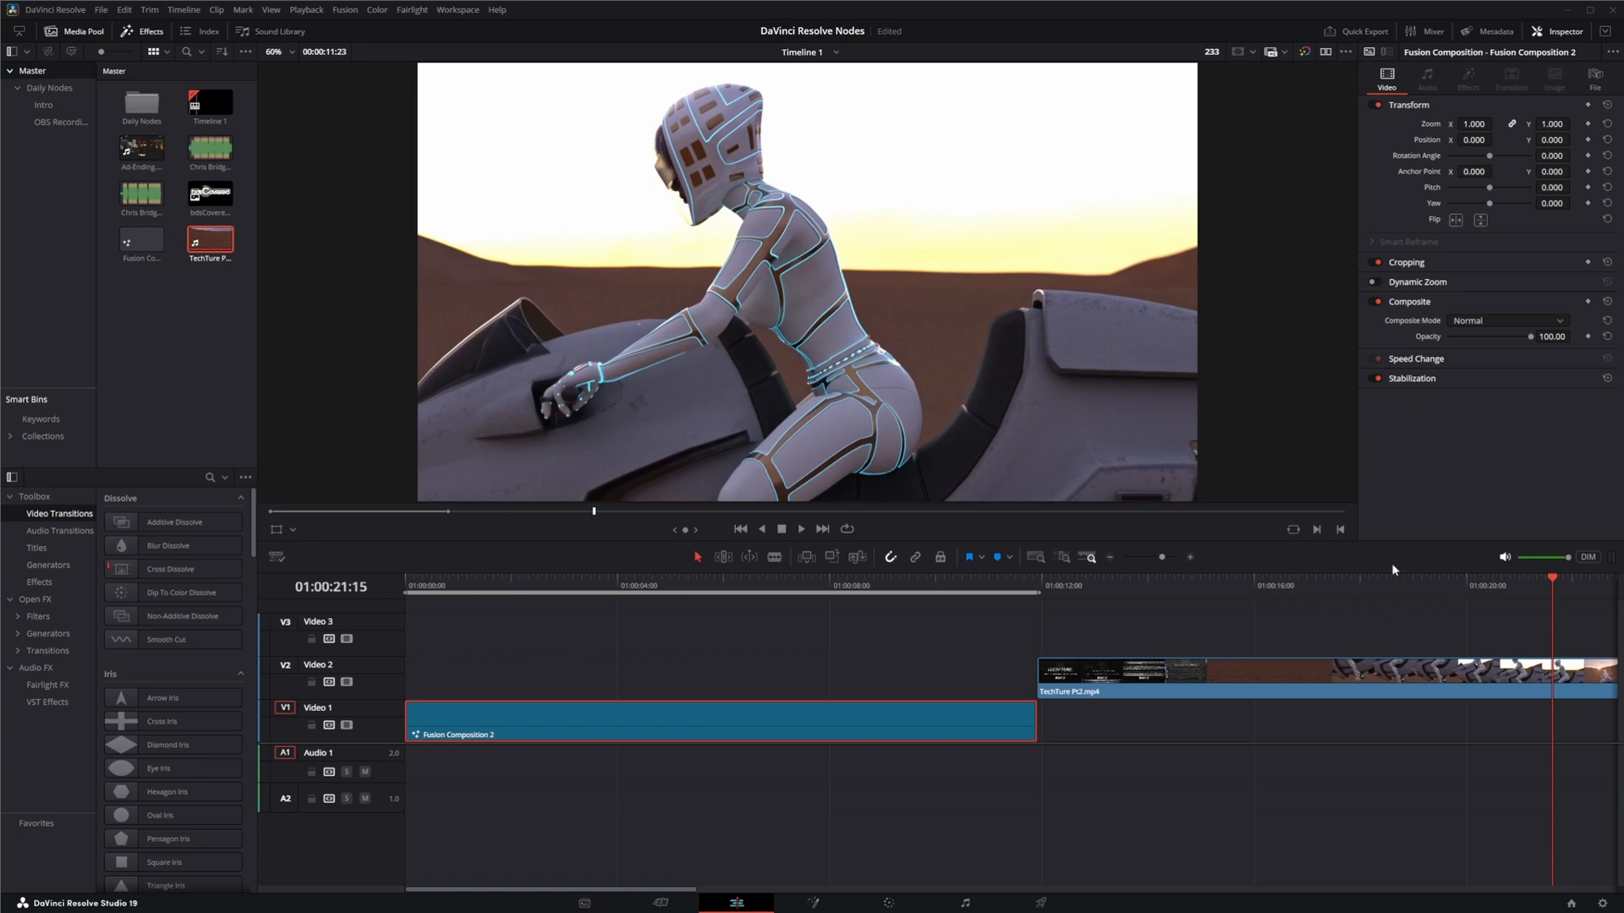
left_click_drag(667, 888, 858, 888)
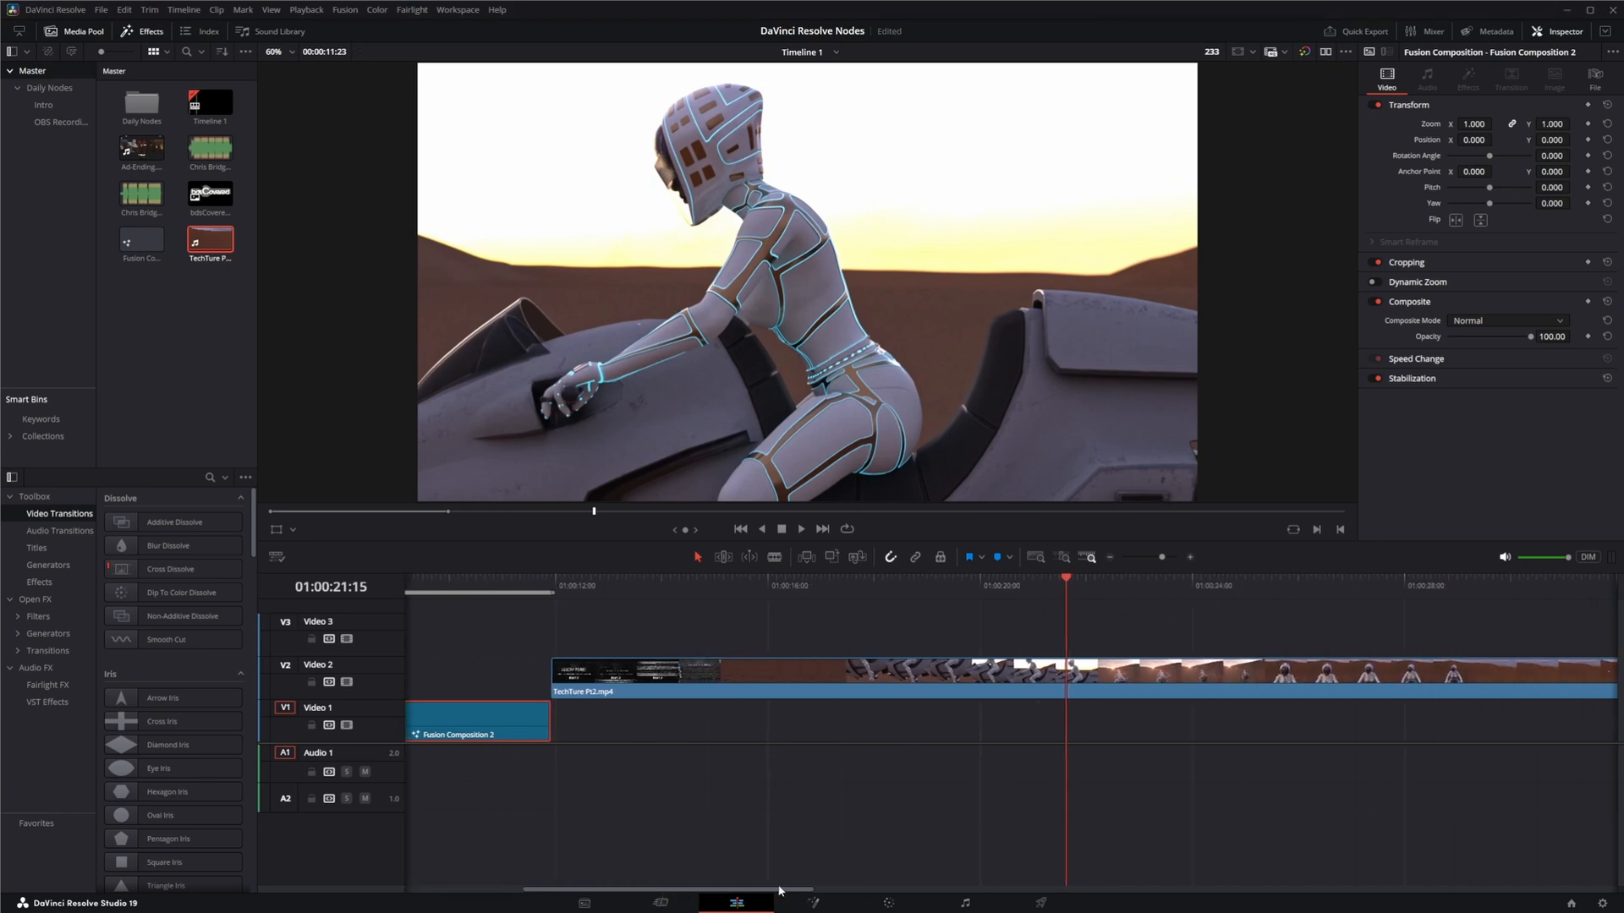
Step: Scrub and play through the Edit timeline to review the rider, hoverbike and desert wall shots
mouse_move(733, 581)
left_mouse_down()
mouse_move(834, 594)
mouse_move(886, 626)
mouse_move(1031, 627)
mouse_move(1111, 656)
mouse_move(909, 653)
mouse_move(936, 653)
left_mouse_up()
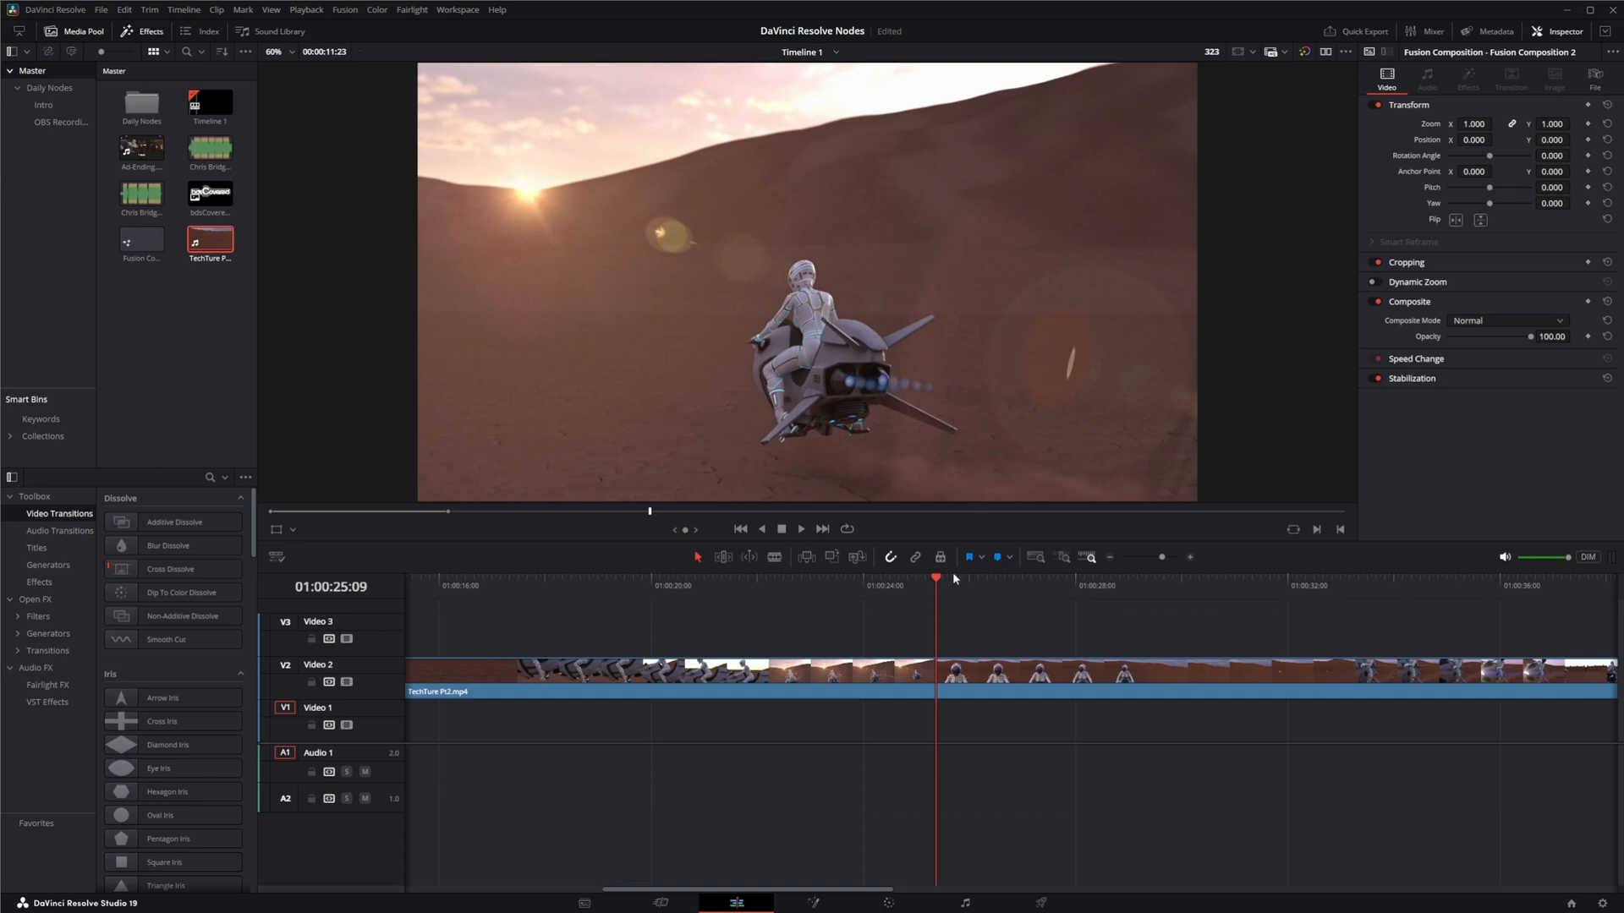
mouse_move(938, 579)
left_mouse_down()
mouse_move(910, 588)
mouse_move(950, 586)
left_mouse_up()
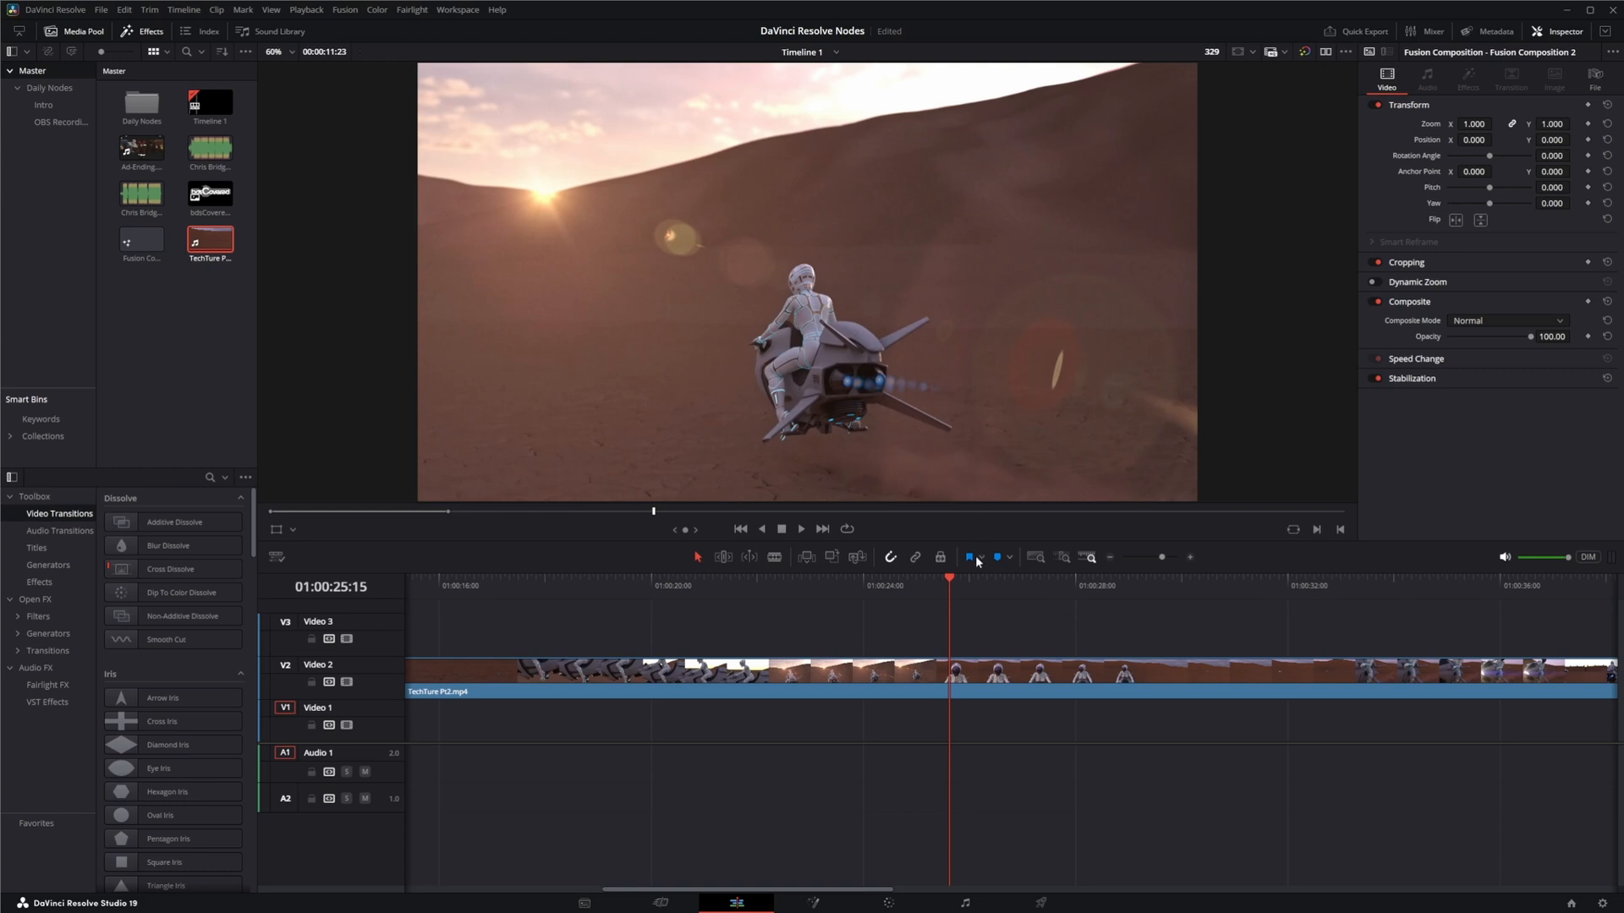
mouse_move(954, 579)
left_mouse_down()
mouse_move(1359, 620)
mouse_move(1214, 635)
mouse_move(1331, 629)
left_mouse_up()
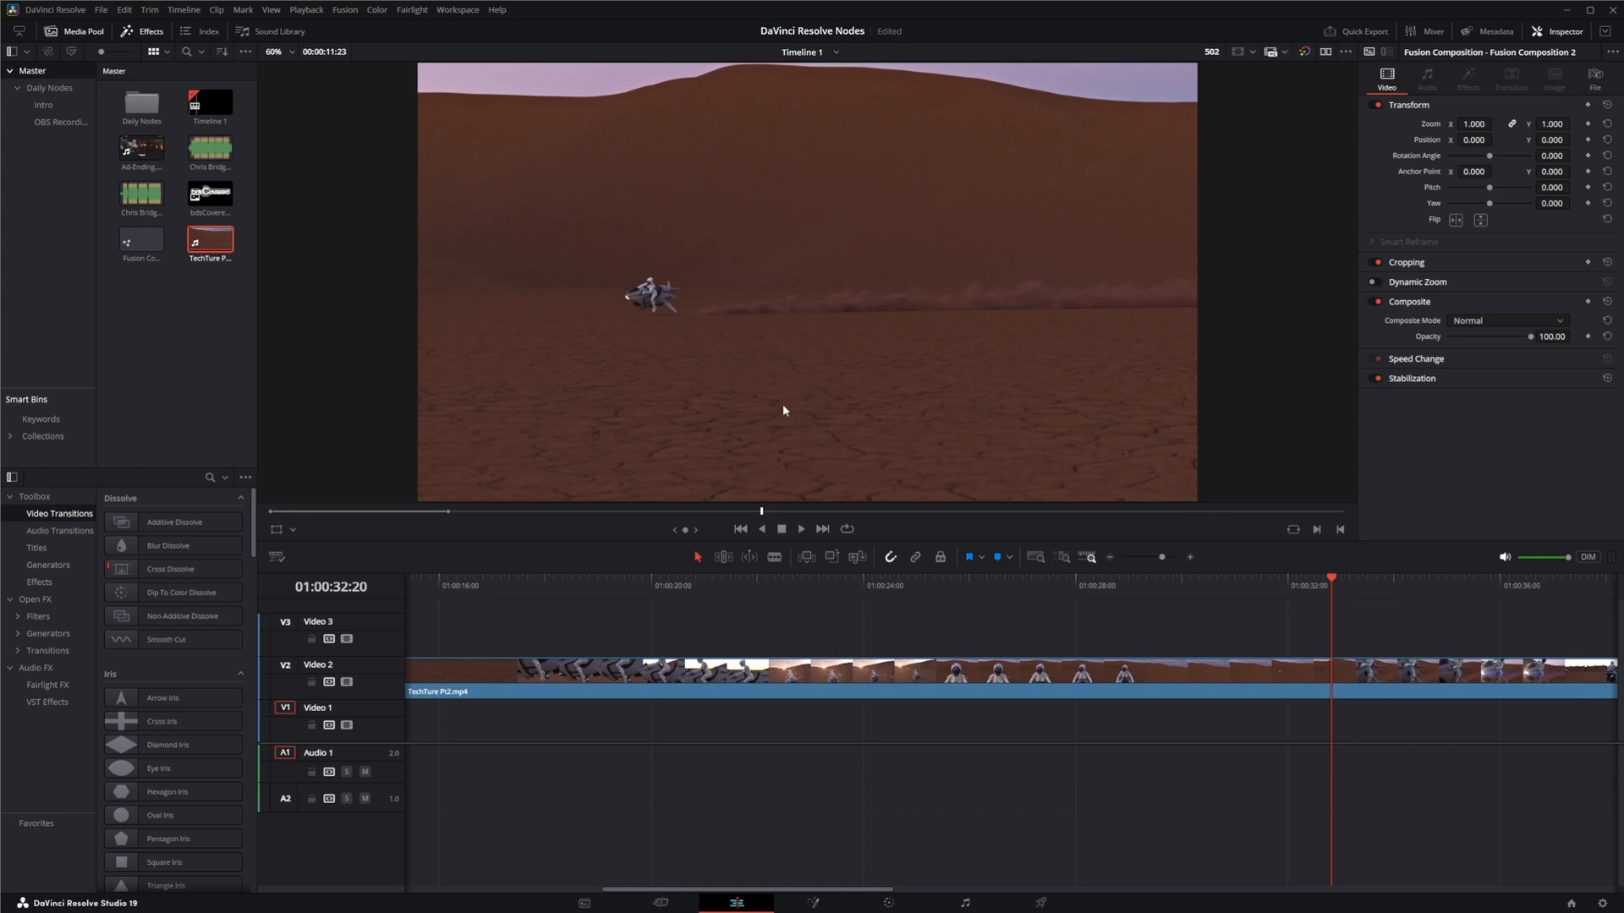
left_click_drag(1332, 582, 1549, 602)
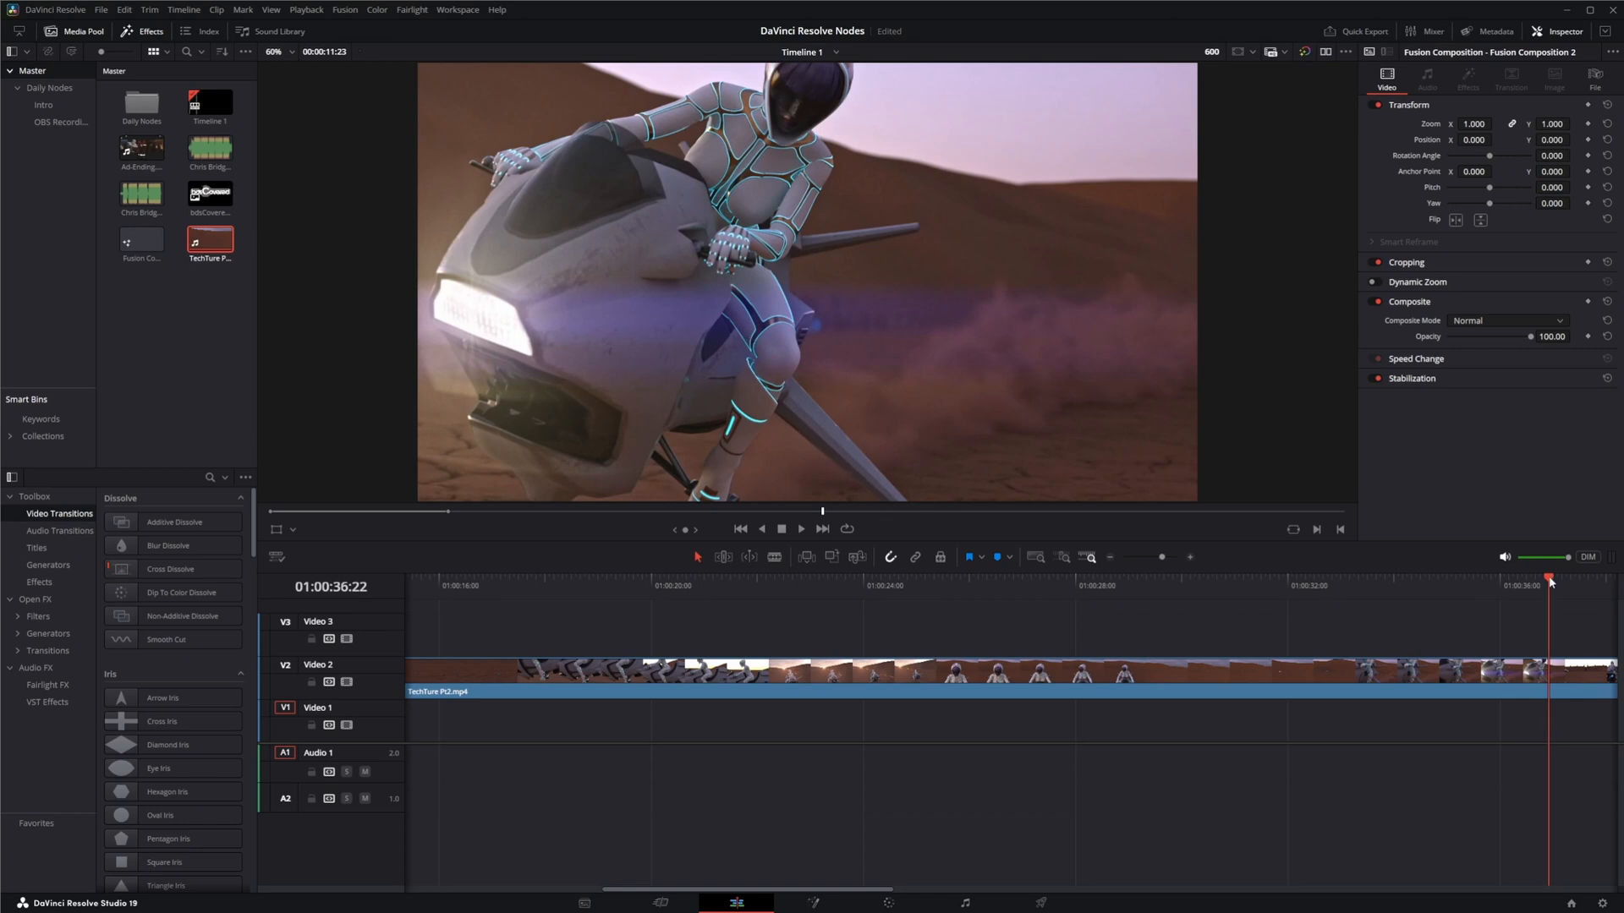
mouse_move(1549, 587)
left_mouse_down()
mouse_move(1618, 601)
mouse_move(1210, 604)
mouse_move(1434, 610)
mouse_move(1448, 596)
left_mouse_up()
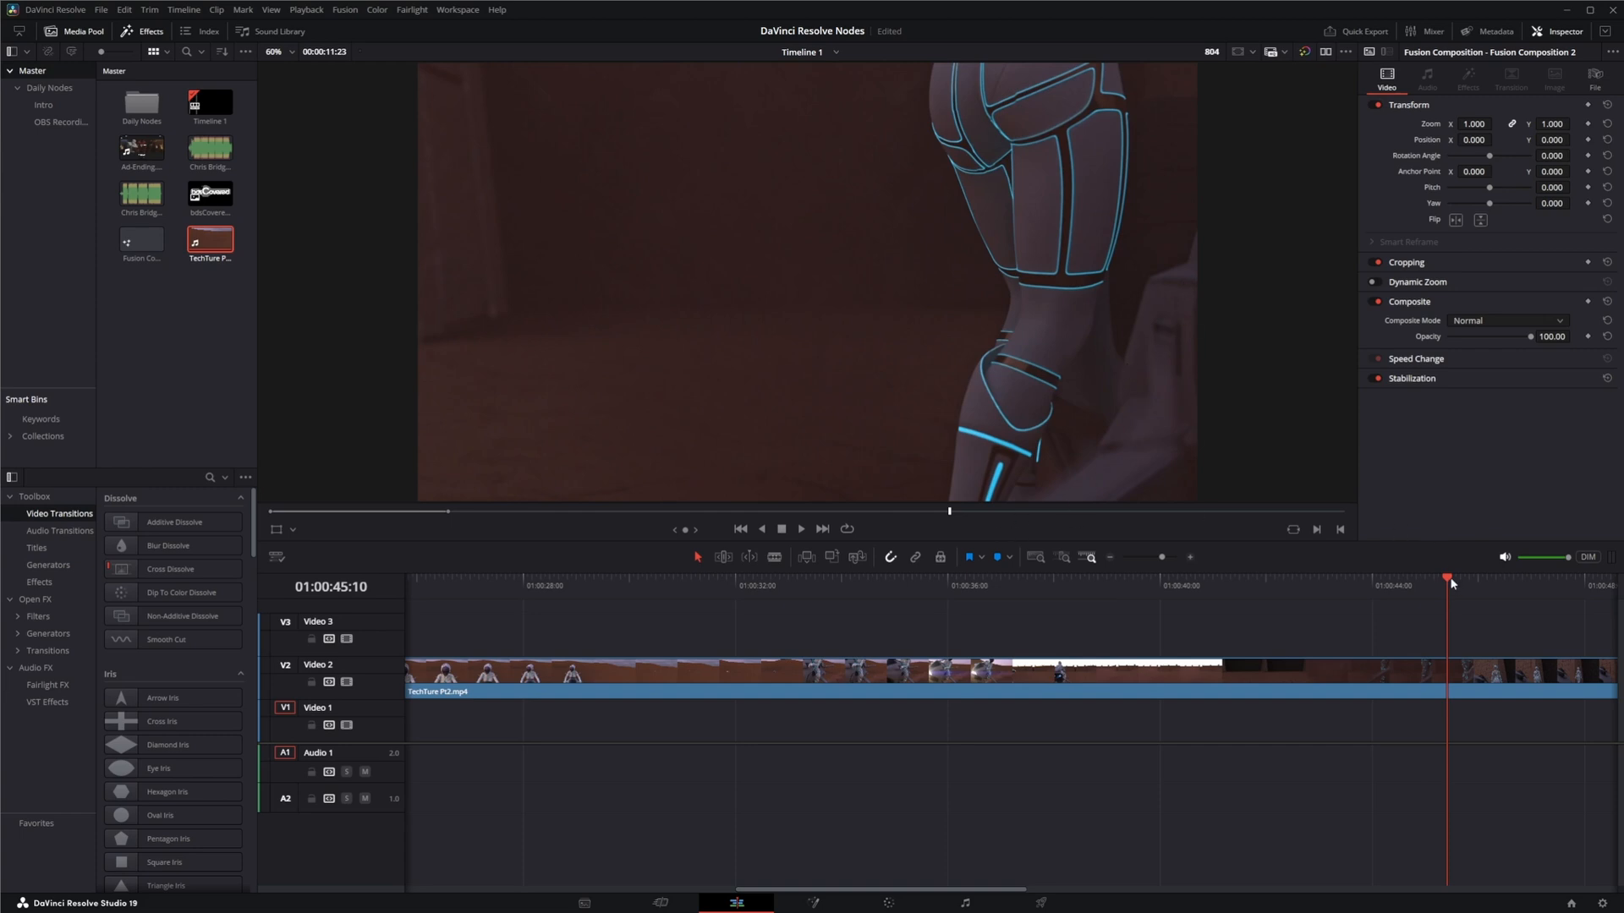
left_click_drag(1451, 582, 1382, 585)
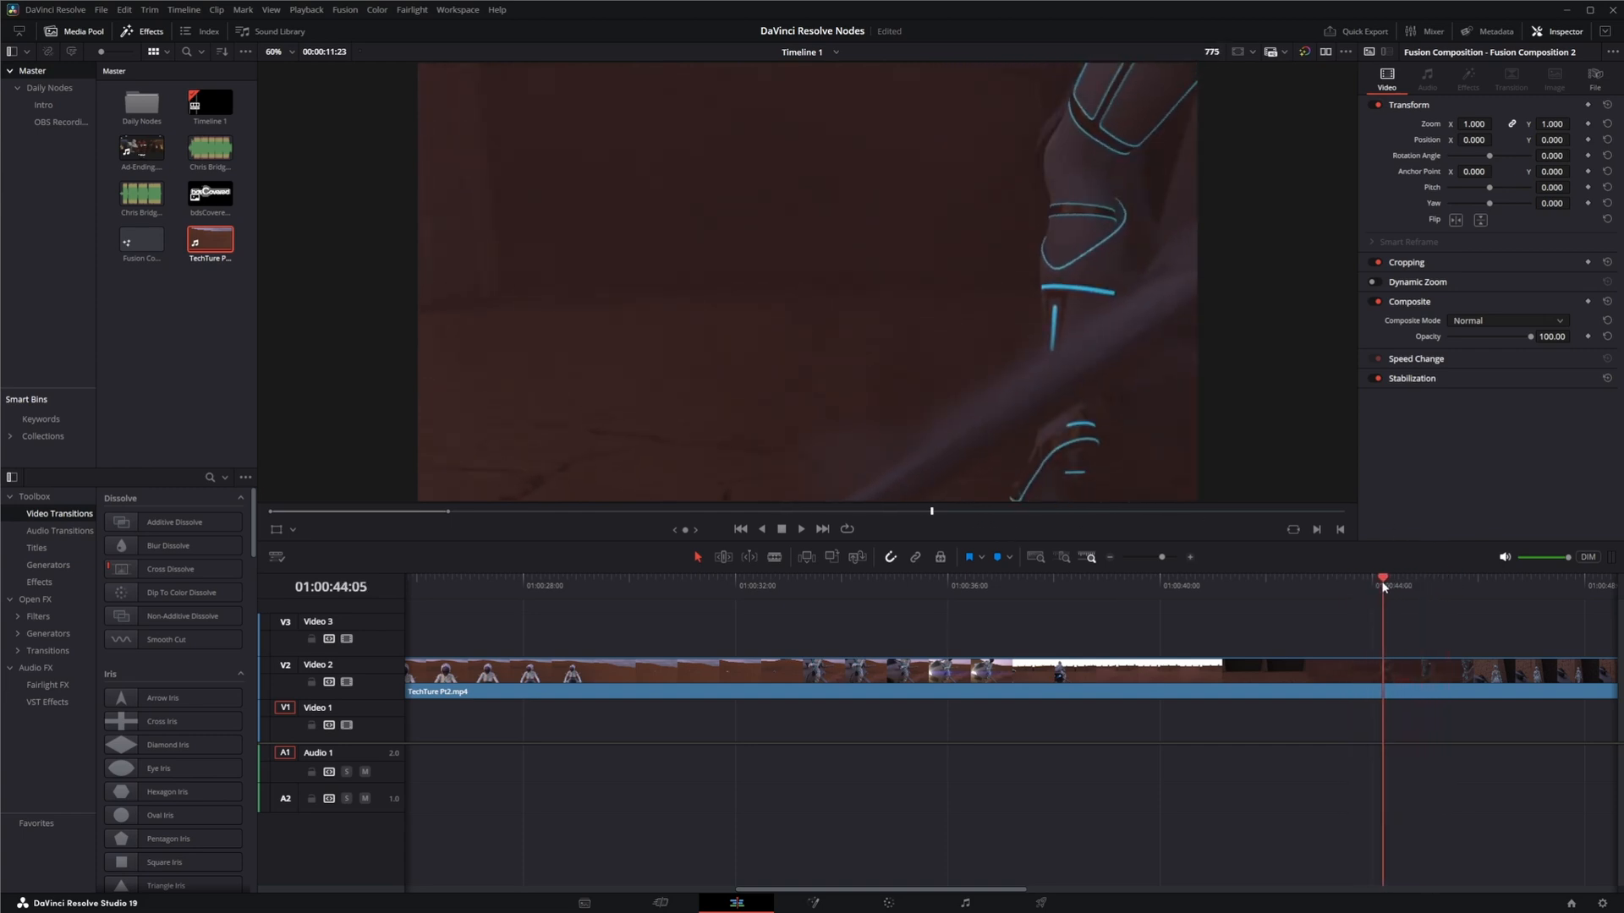
left_click_drag(1382, 585, 1359, 586)
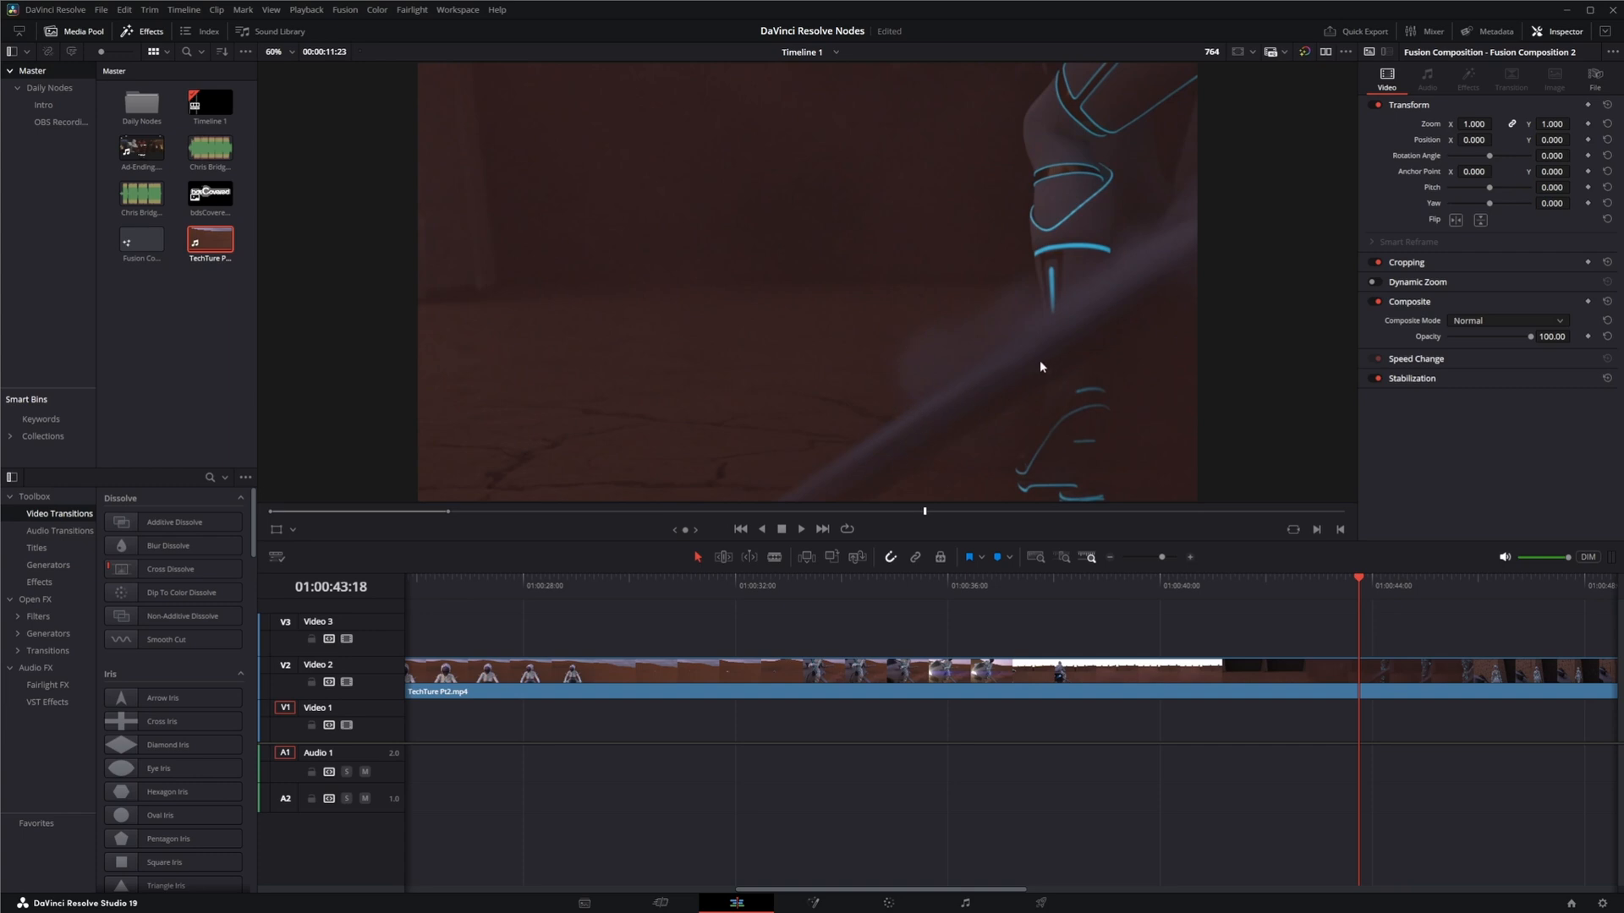
mouse_move(1357, 586)
left_mouse_down()
mouse_move(1033, 597)
mouse_move(1063, 598)
left_mouse_up()
key("space")
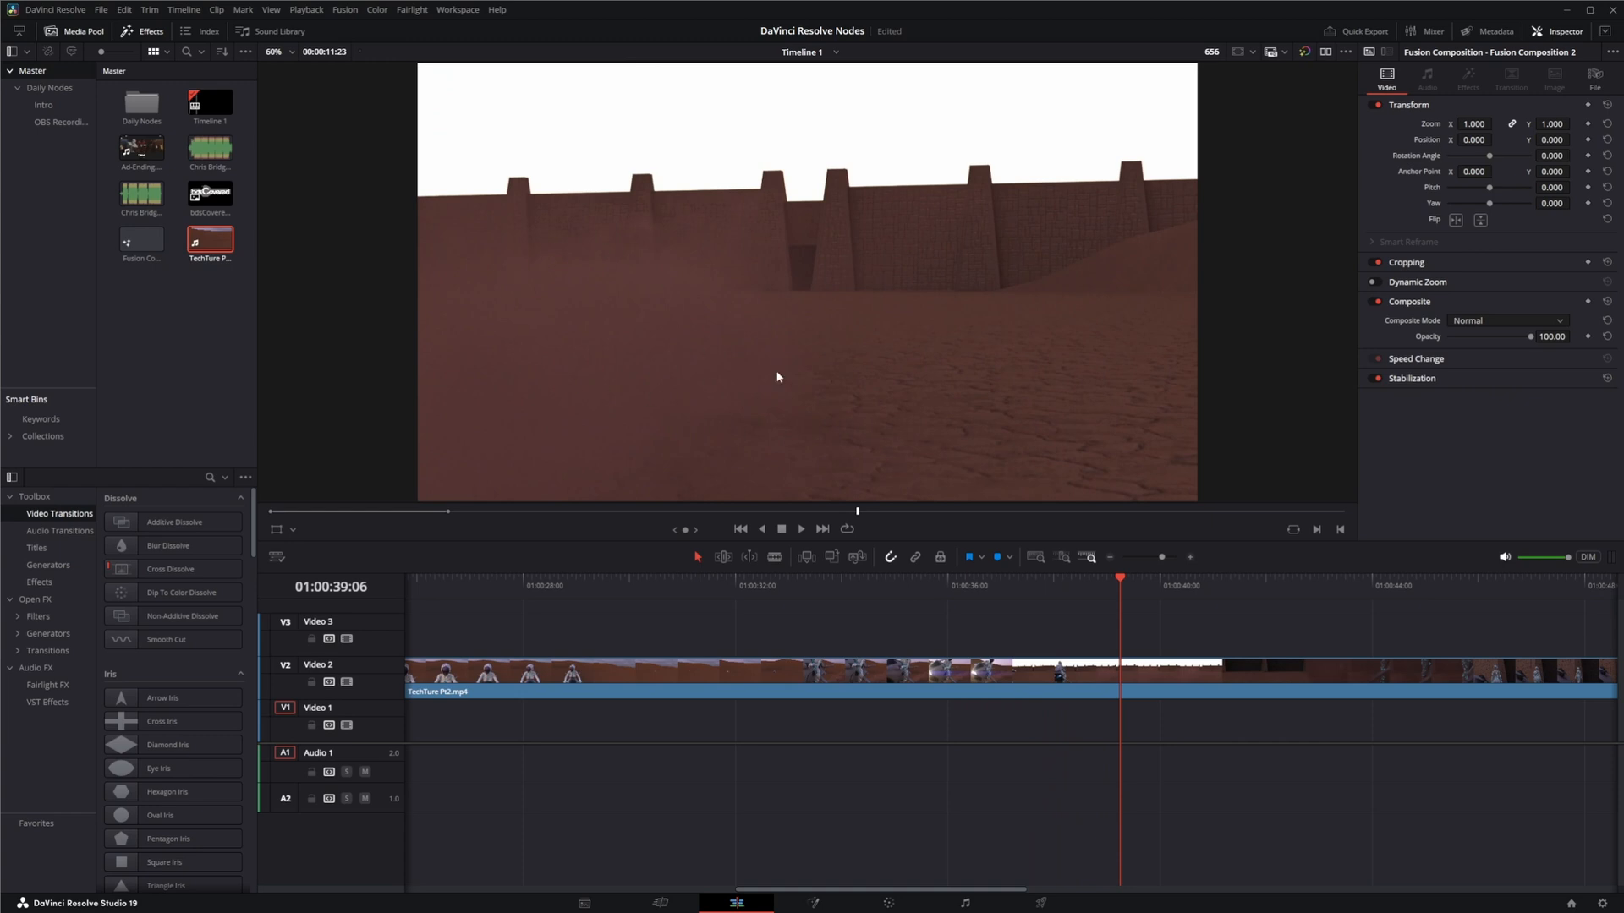
left_click_drag(1120, 585, 1135, 586)
key("space")
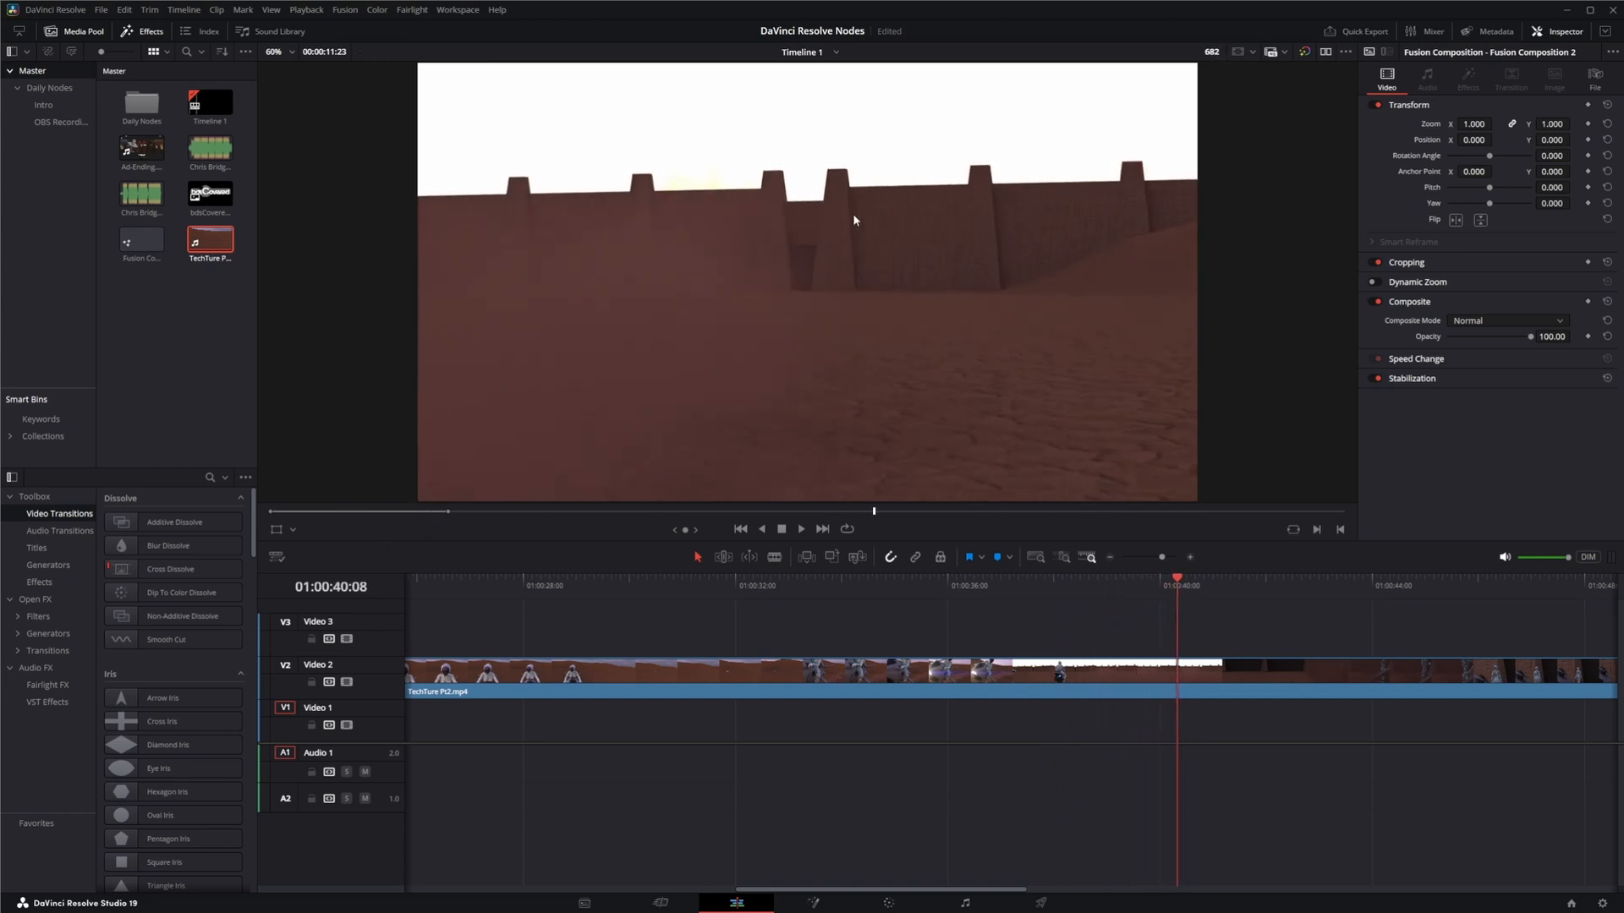
Step: Park the playhead four seconds into Fusion Composition 2 and switch to the Fusion page
mouse_move(1178, 585)
left_mouse_down()
mouse_move(1051, 603)
mouse_move(1561, 611)
mouse_move(1384, 593)
mouse_move(1333, 616)
mouse_move(1361, 597)
left_mouse_up()
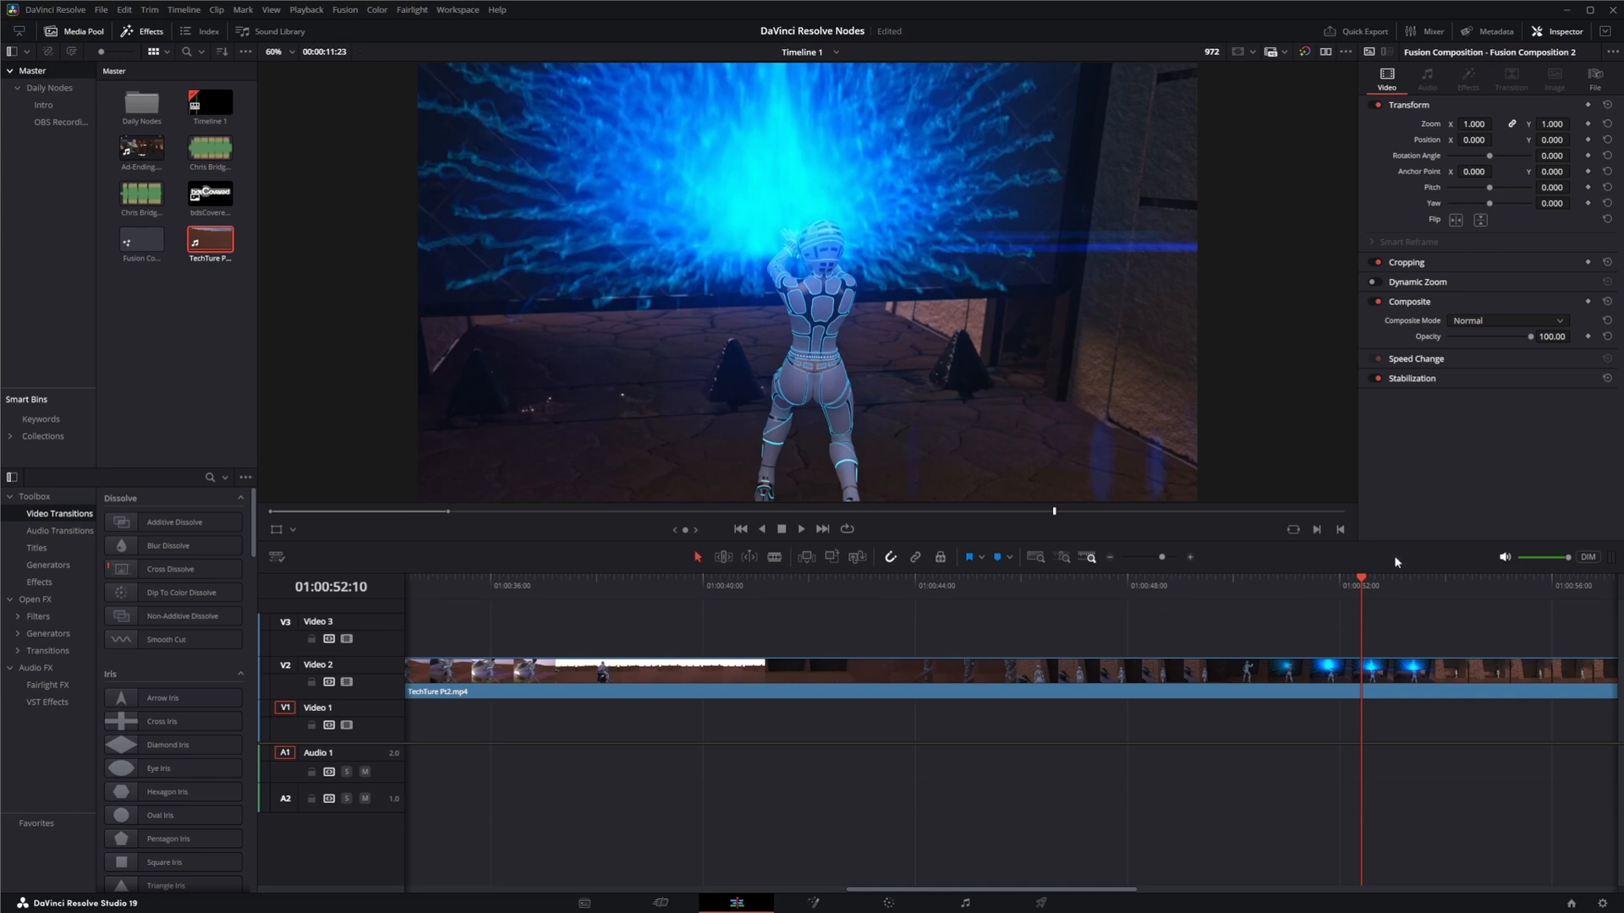
mouse_move(1363, 583)
left_mouse_down()
mouse_move(1433, 583)
mouse_move(1198, 621)
mouse_move(1342, 617)
left_mouse_up()
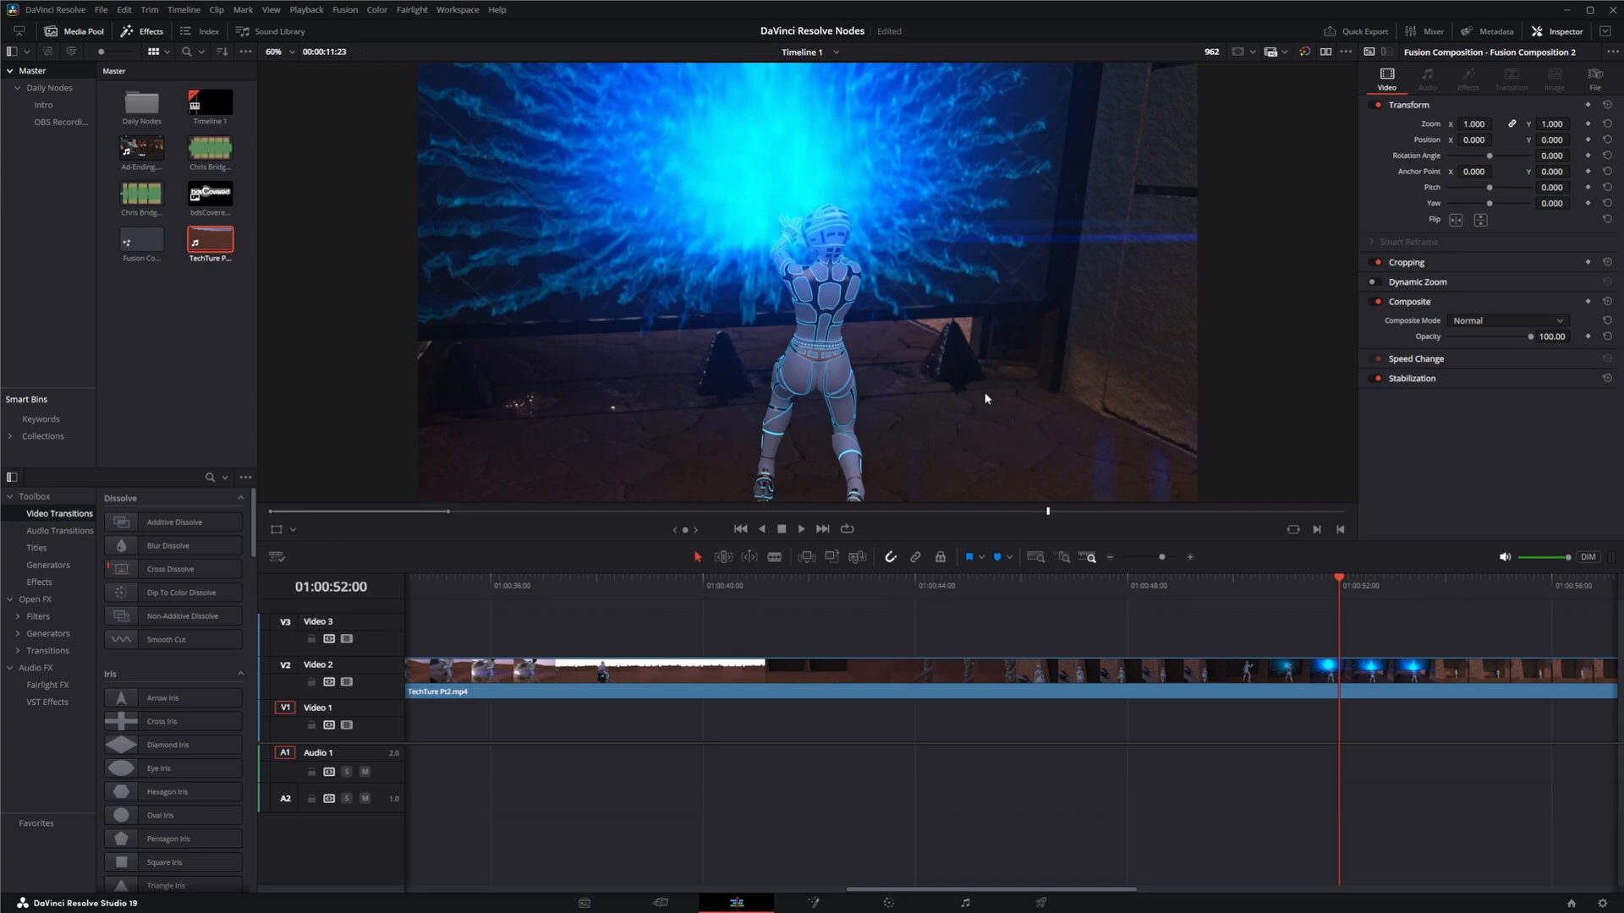
left_click_drag(1063, 893, 660, 895)
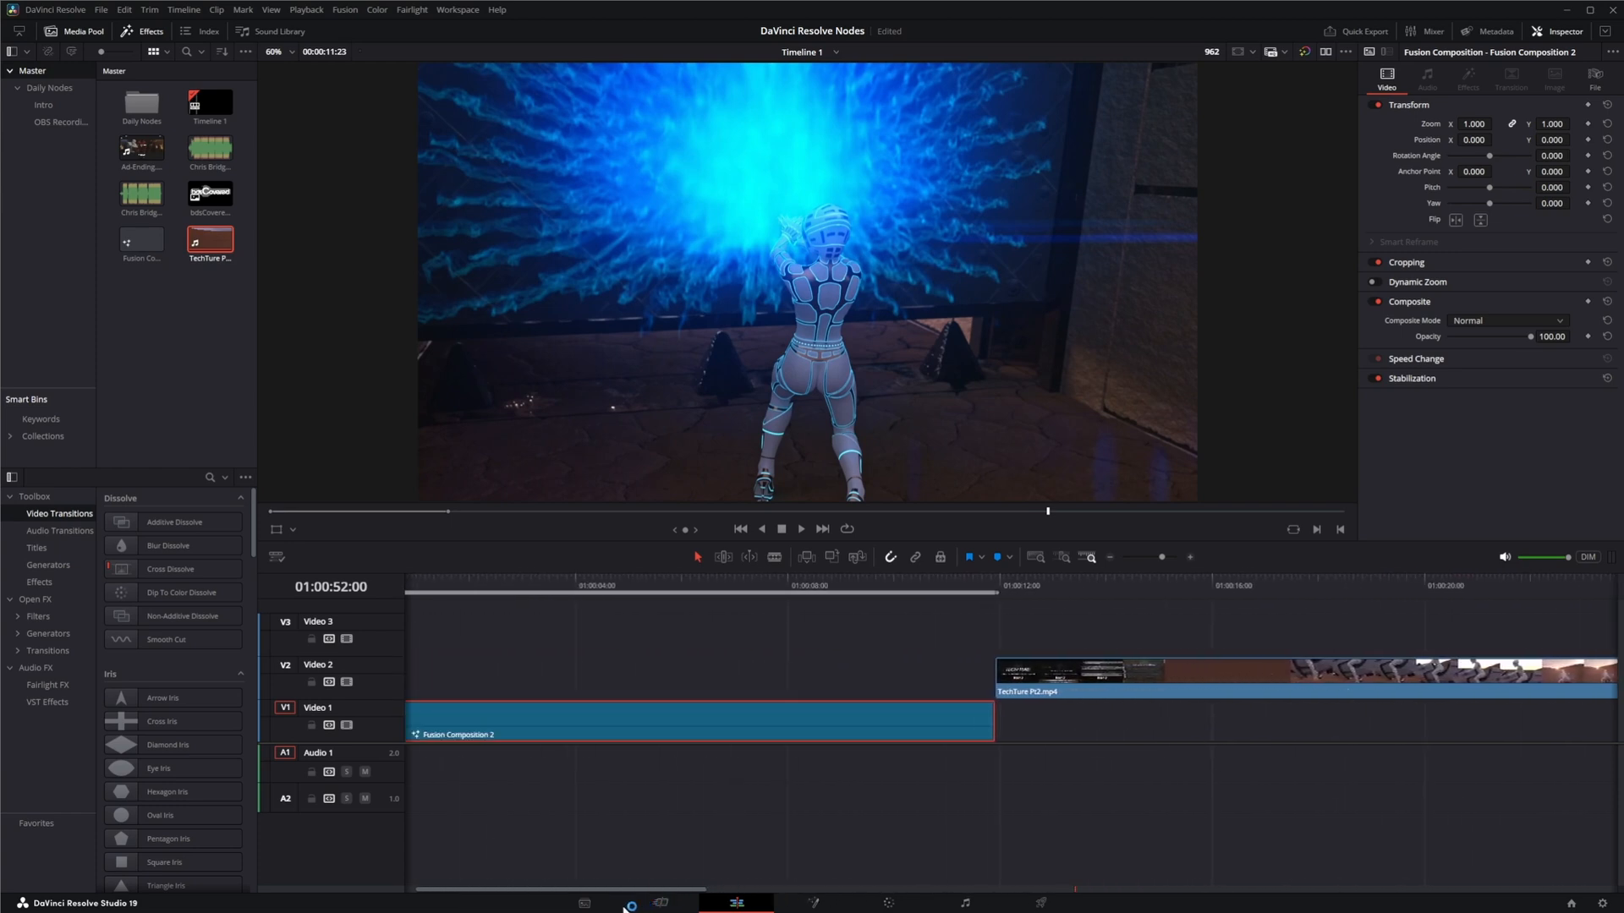
left_click(623, 587)
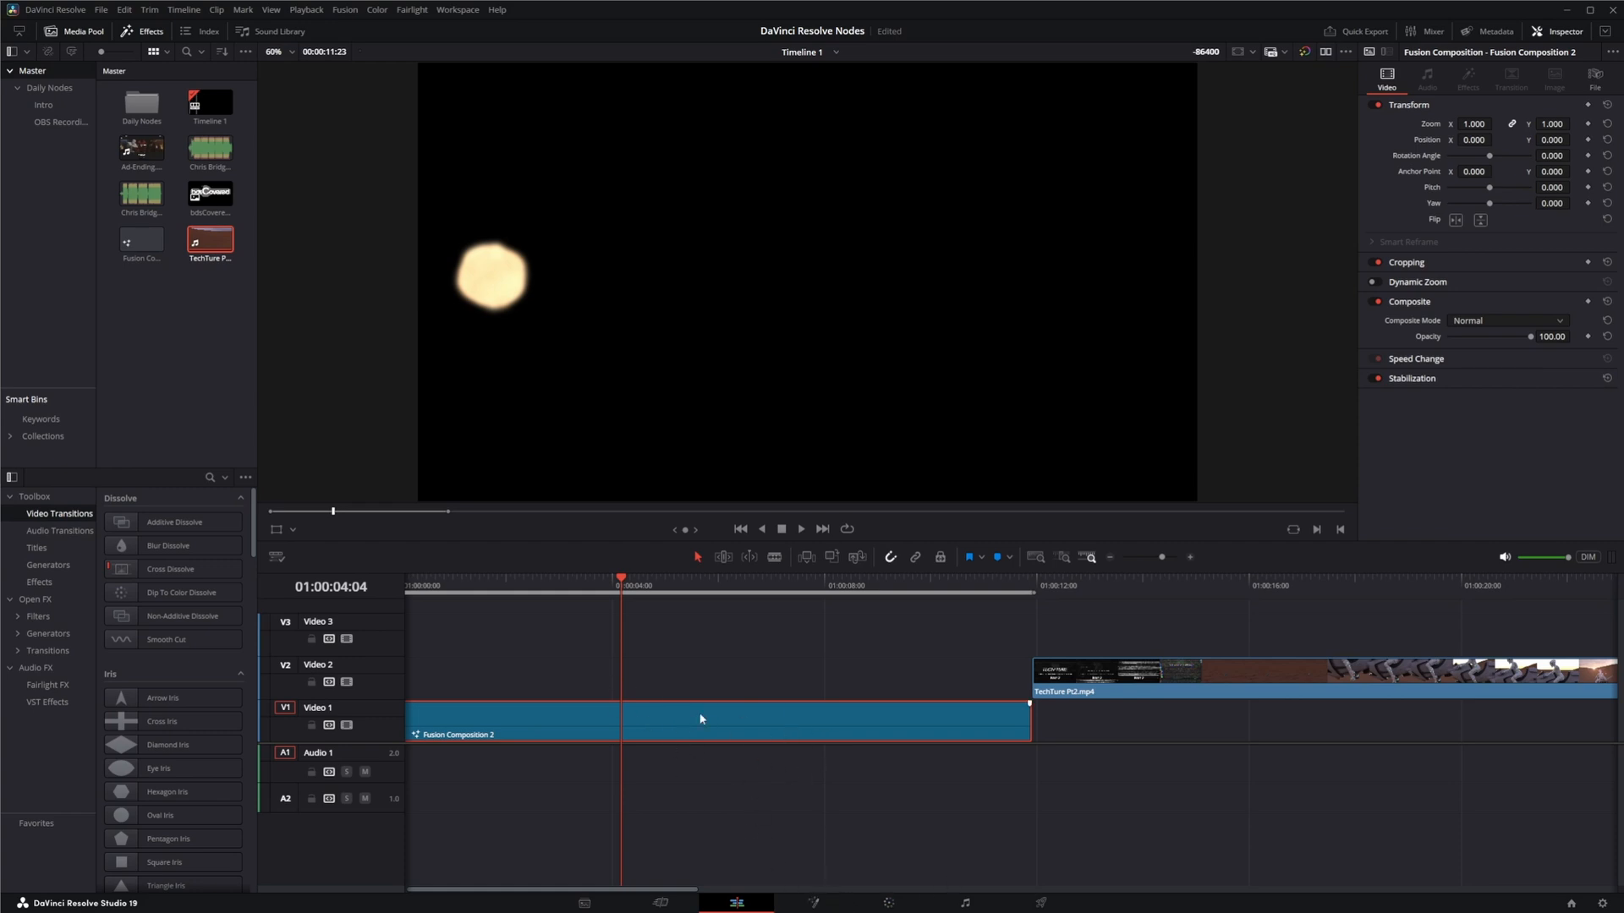
left_click(816, 903)
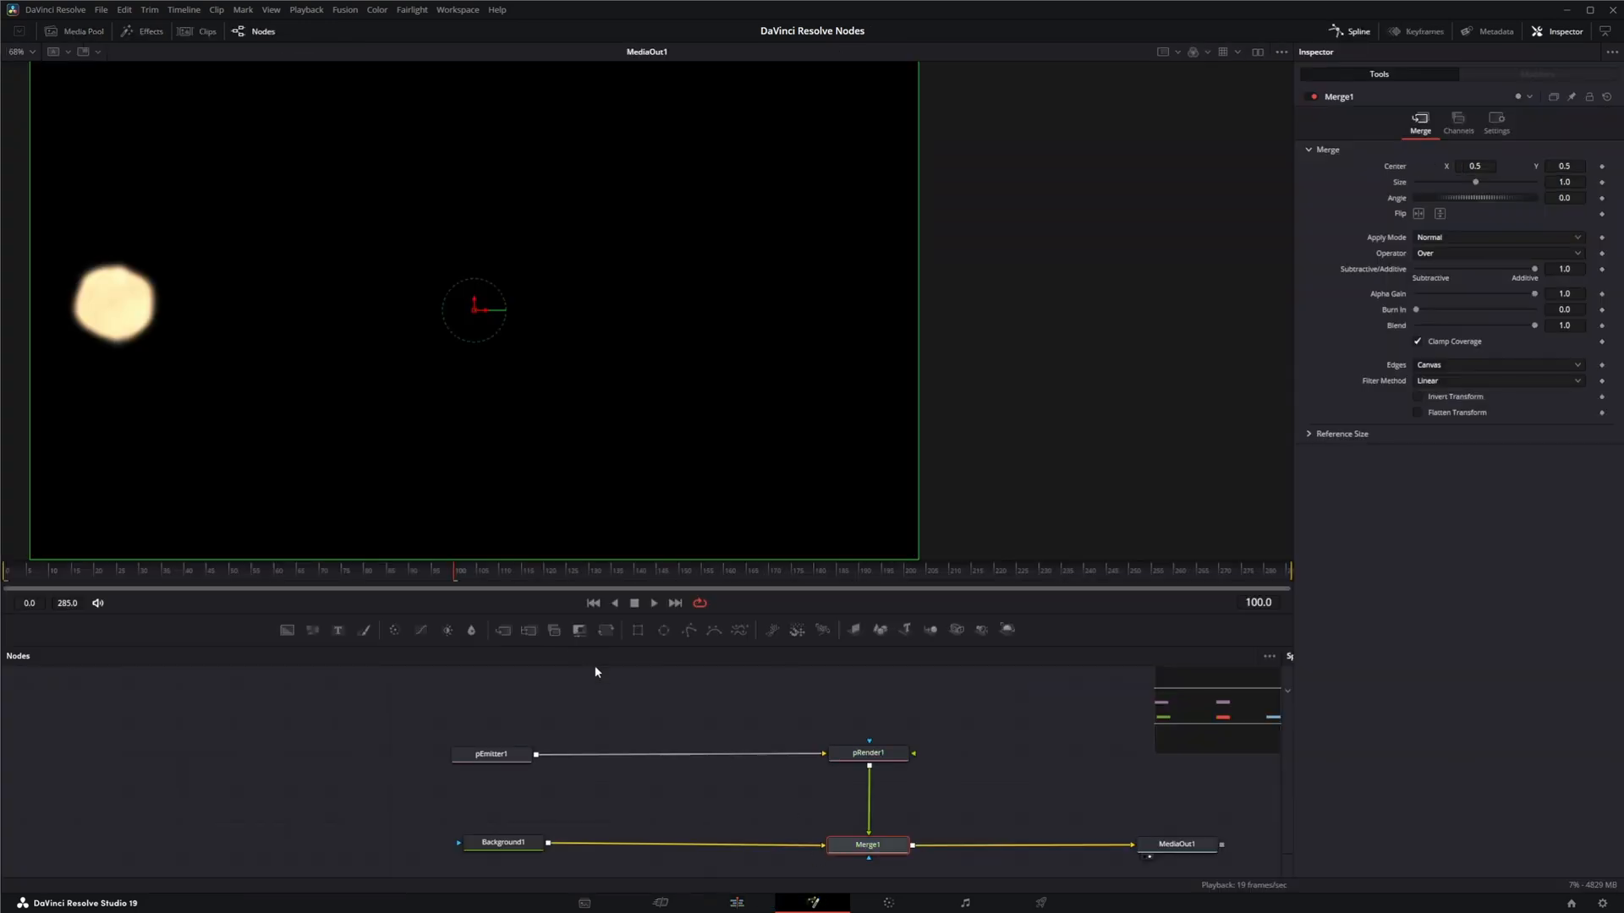
left_click_drag(651, 715, 569, 703)
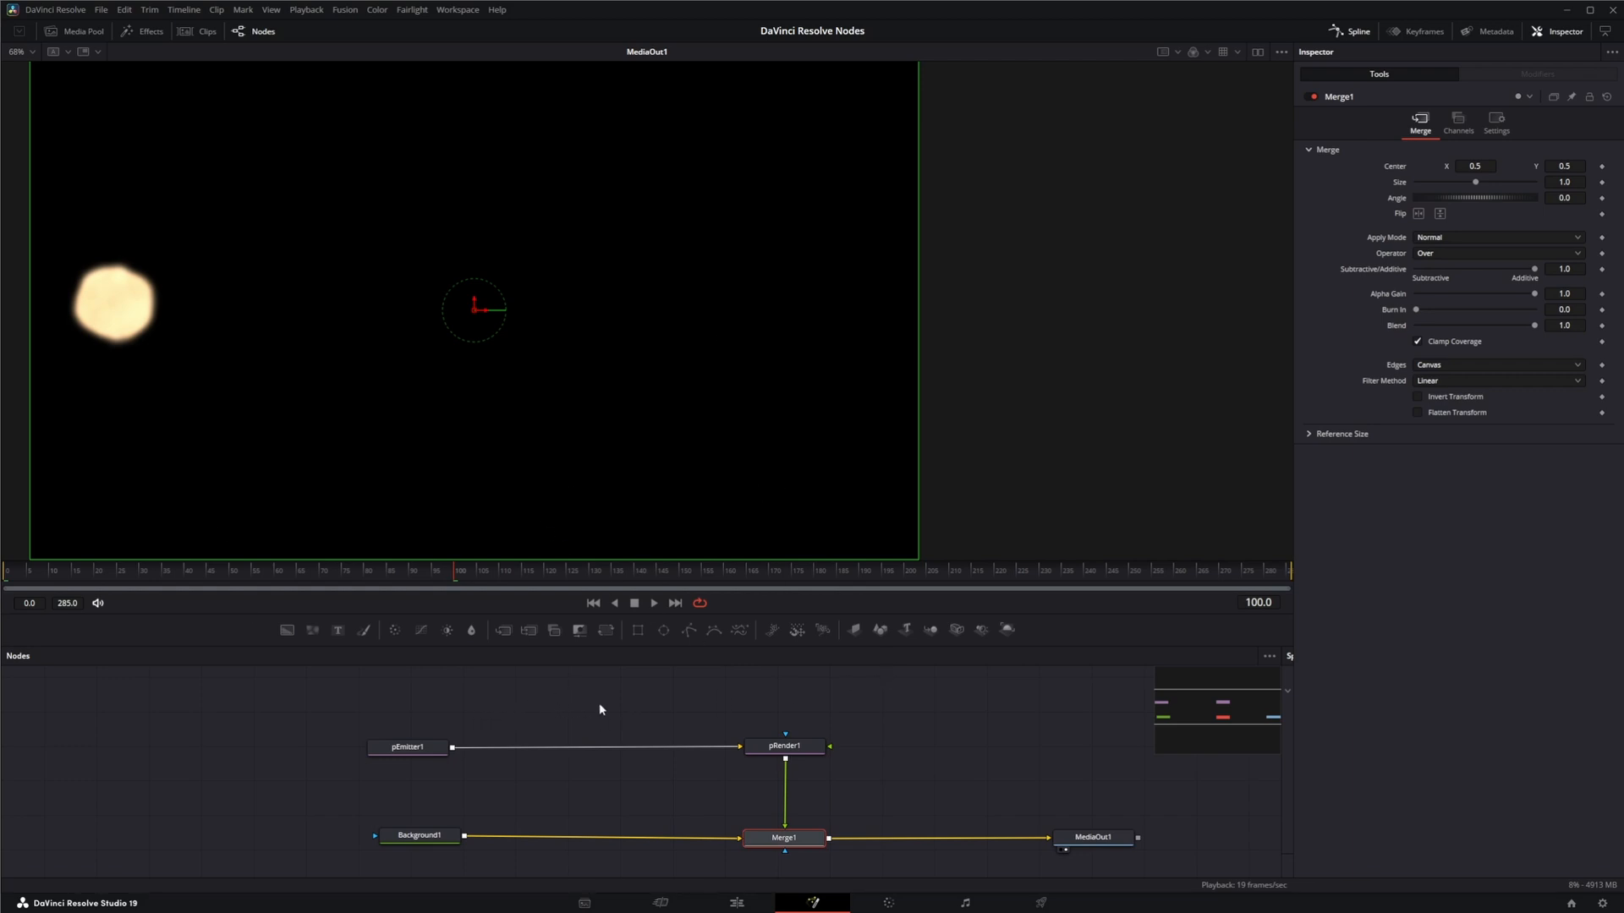
left_click_drag(616, 700, 581, 701)
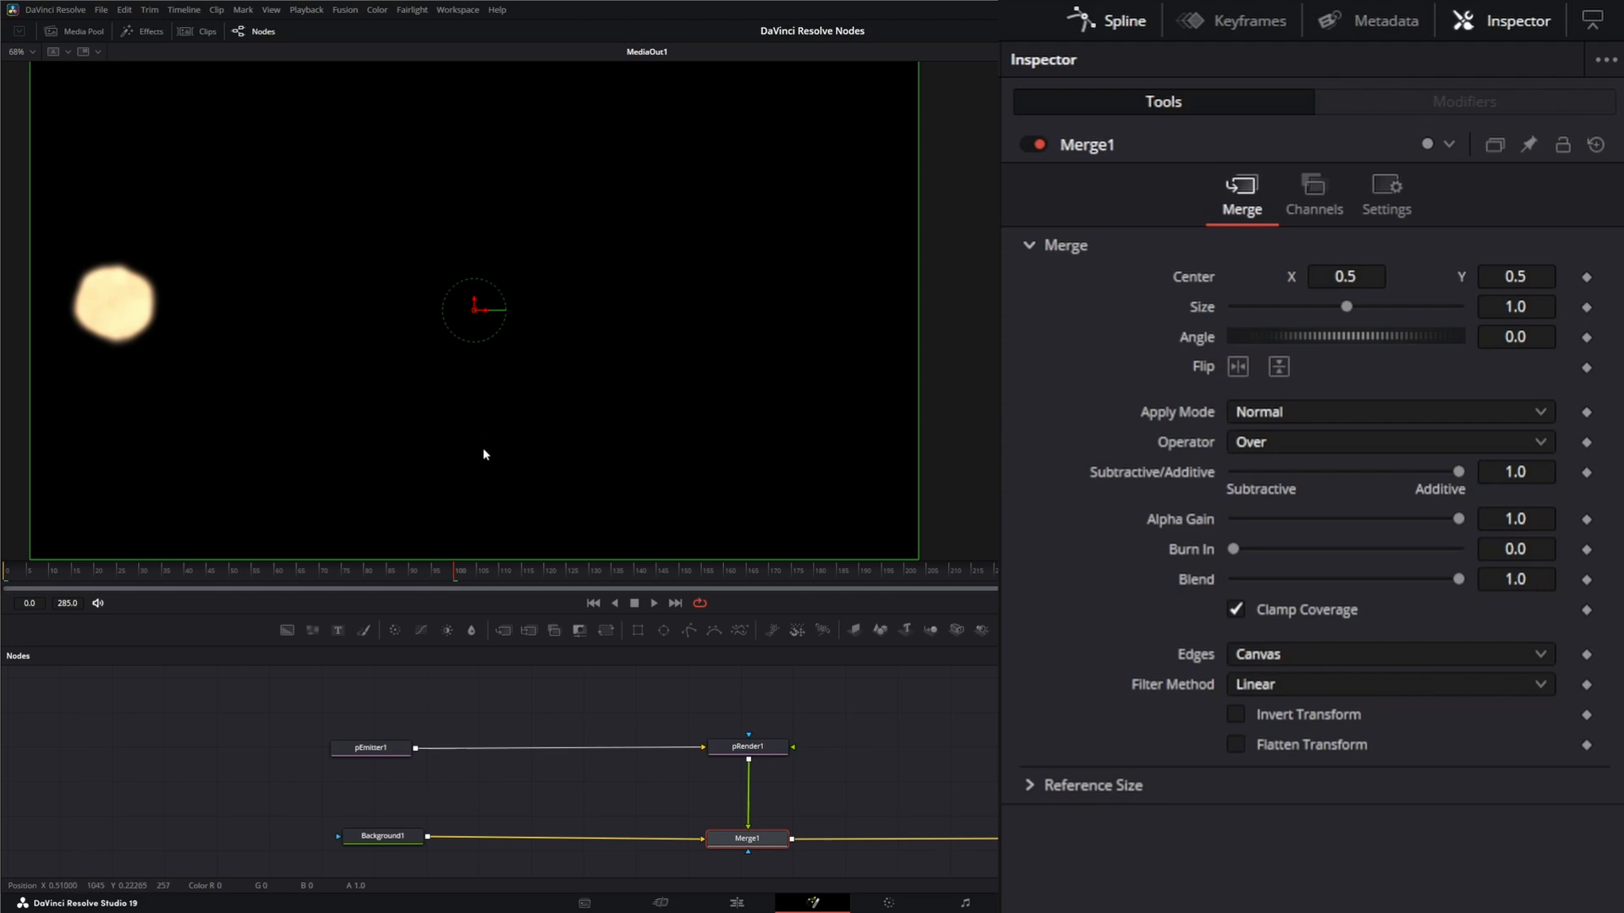
Step: Add a pSpawn node onto the pEmitter1–pRender1 link and check the particles around frame 145
left_click(372, 747)
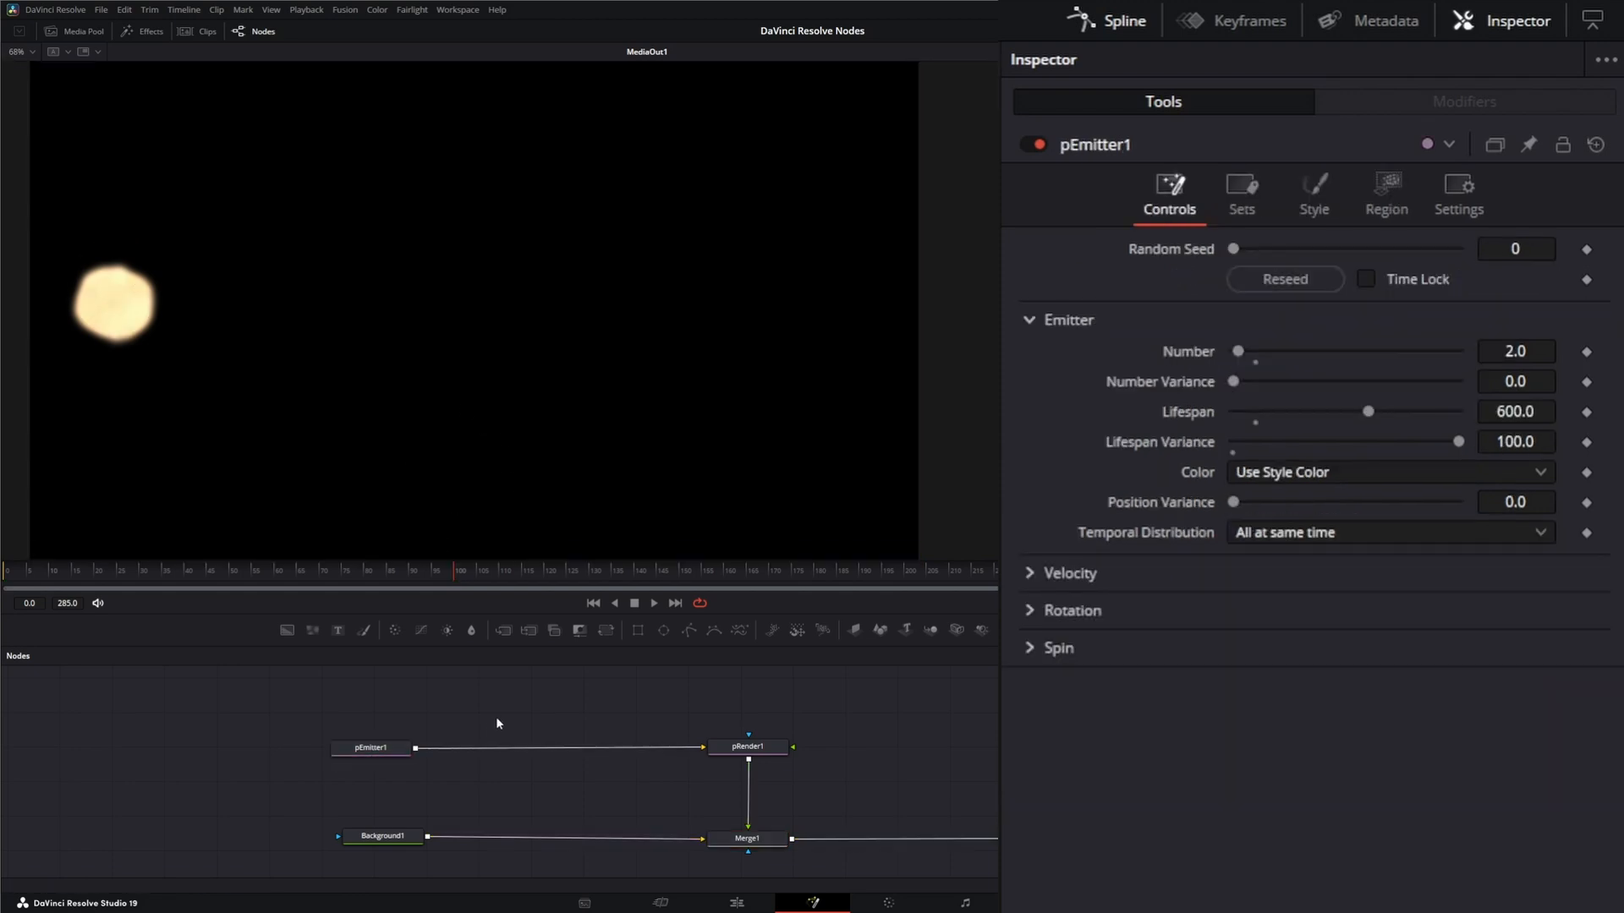
key("shift+space")
type("pdi")
key("BackSpace")
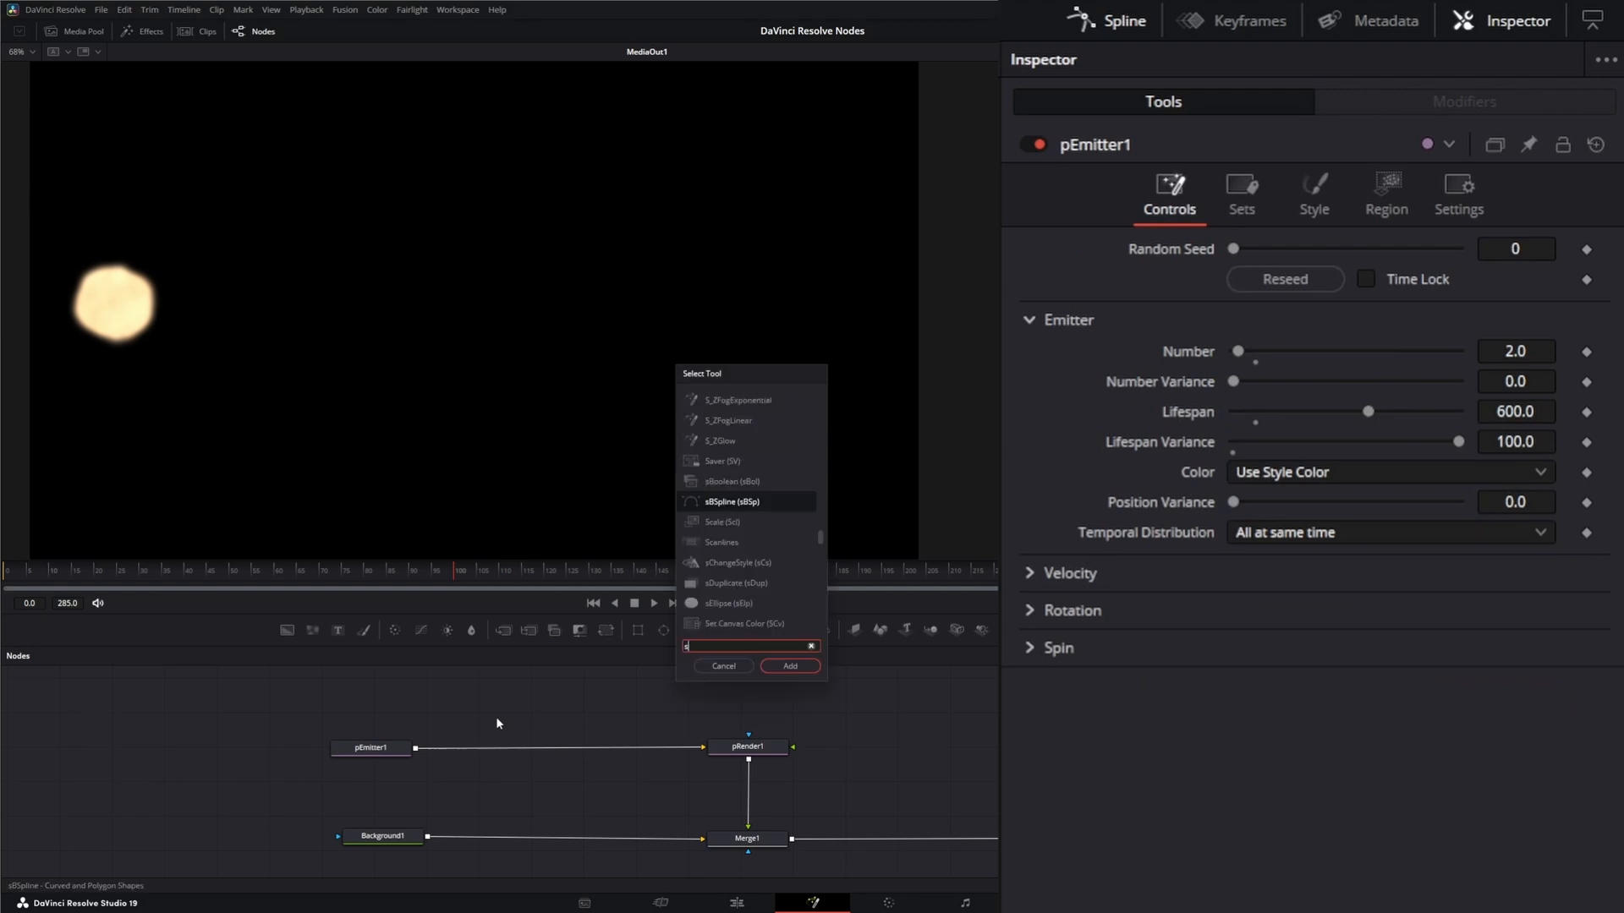
key("BackSpace")
type("sp")
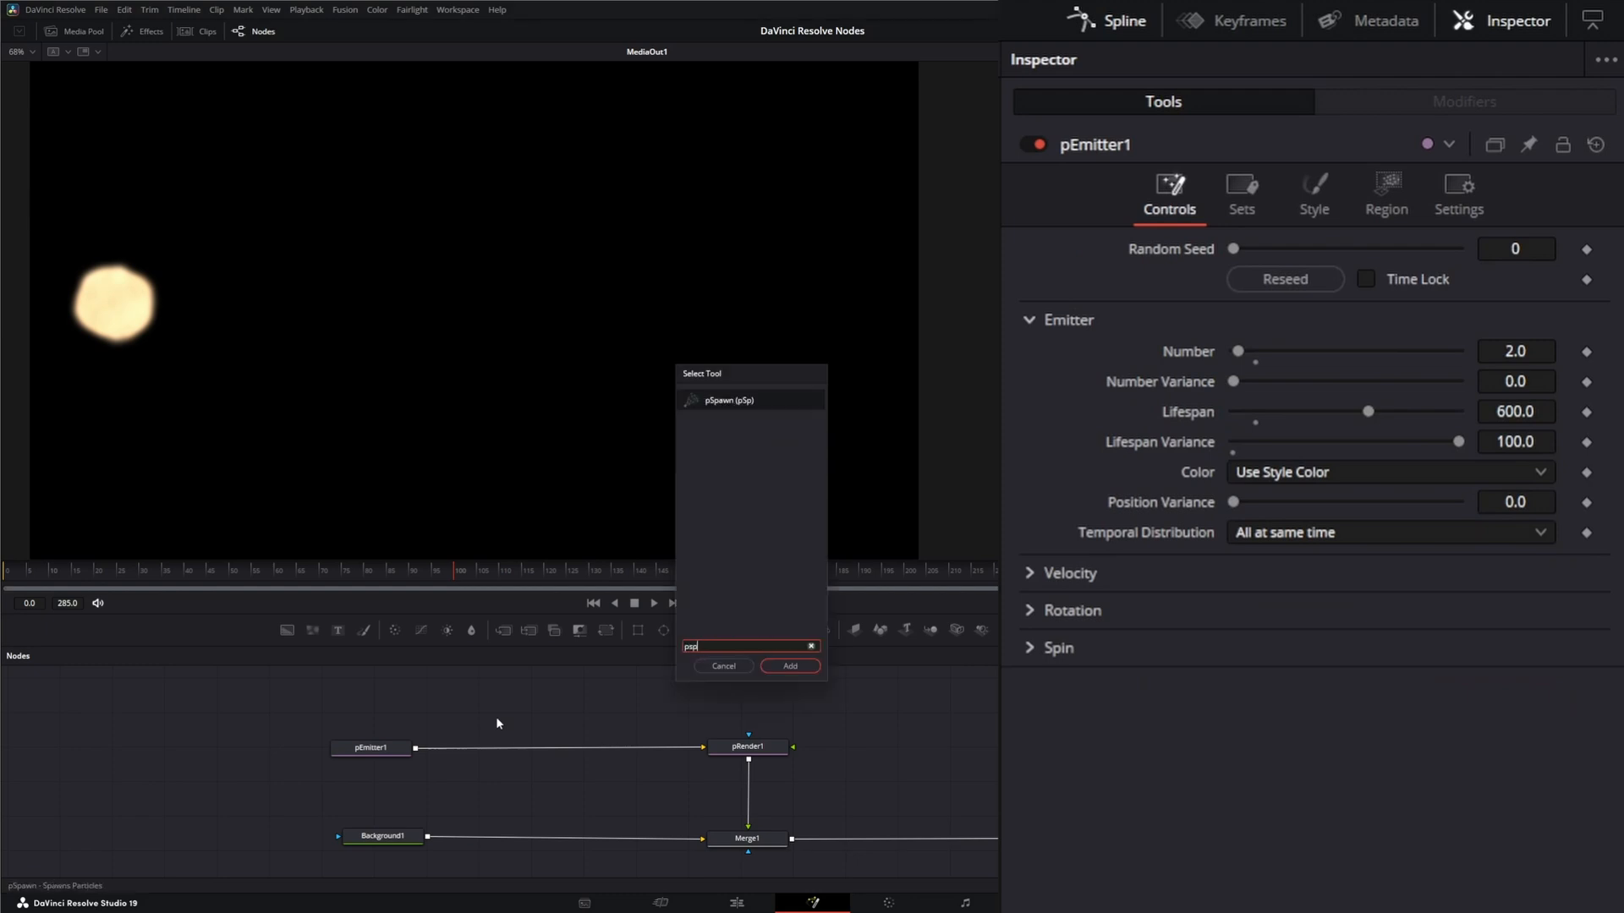
key("Return")
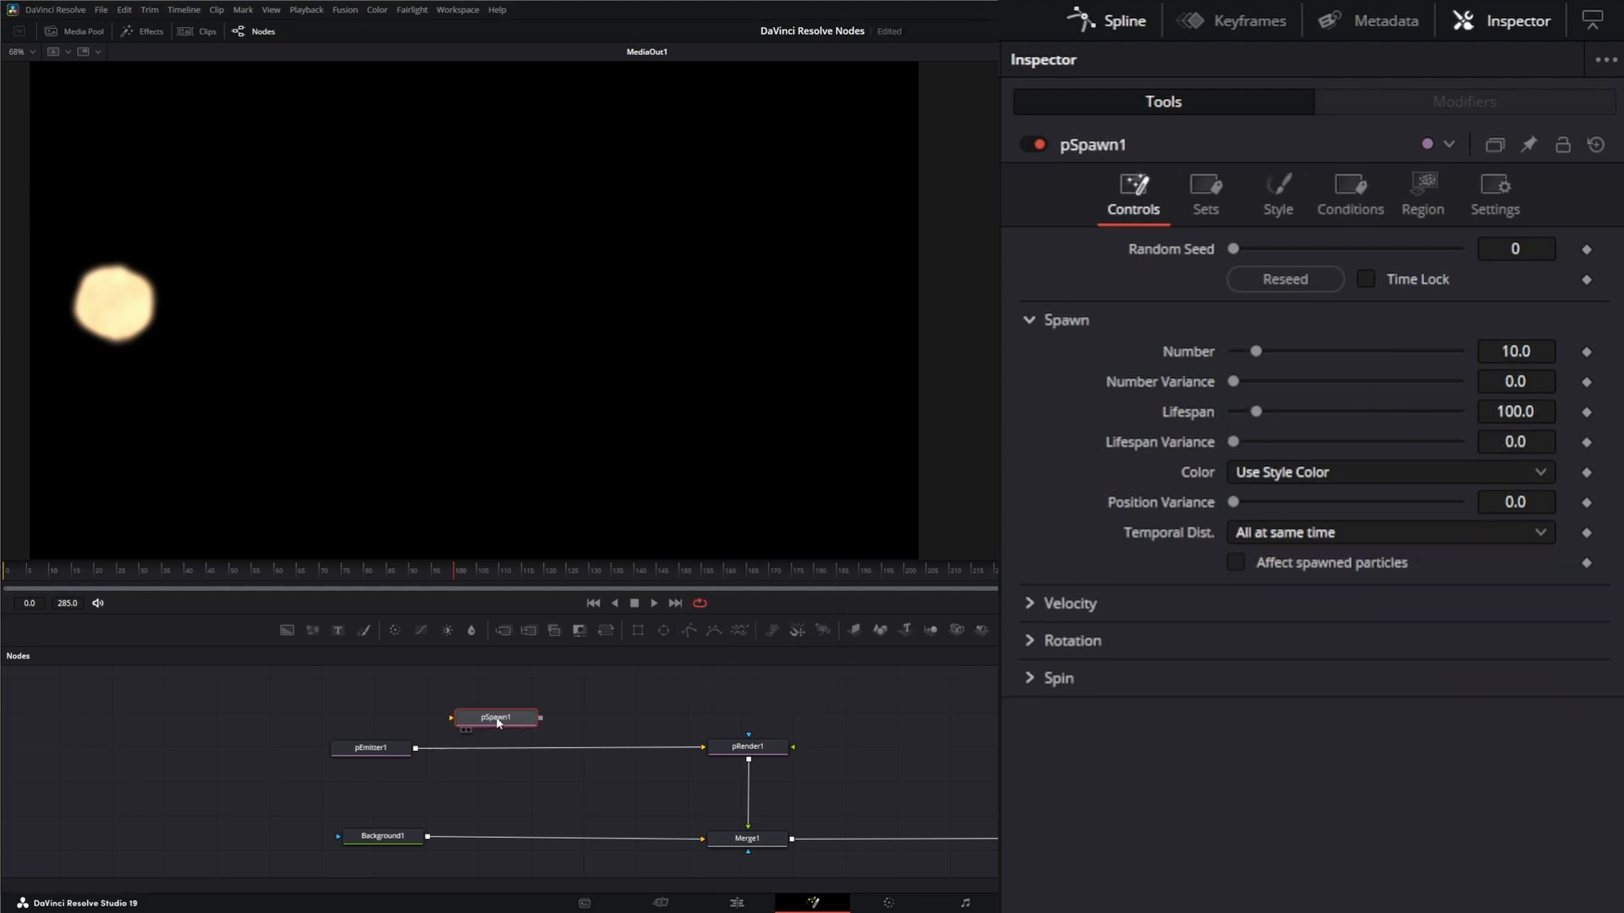
left_click_drag(497, 720, 504, 752)
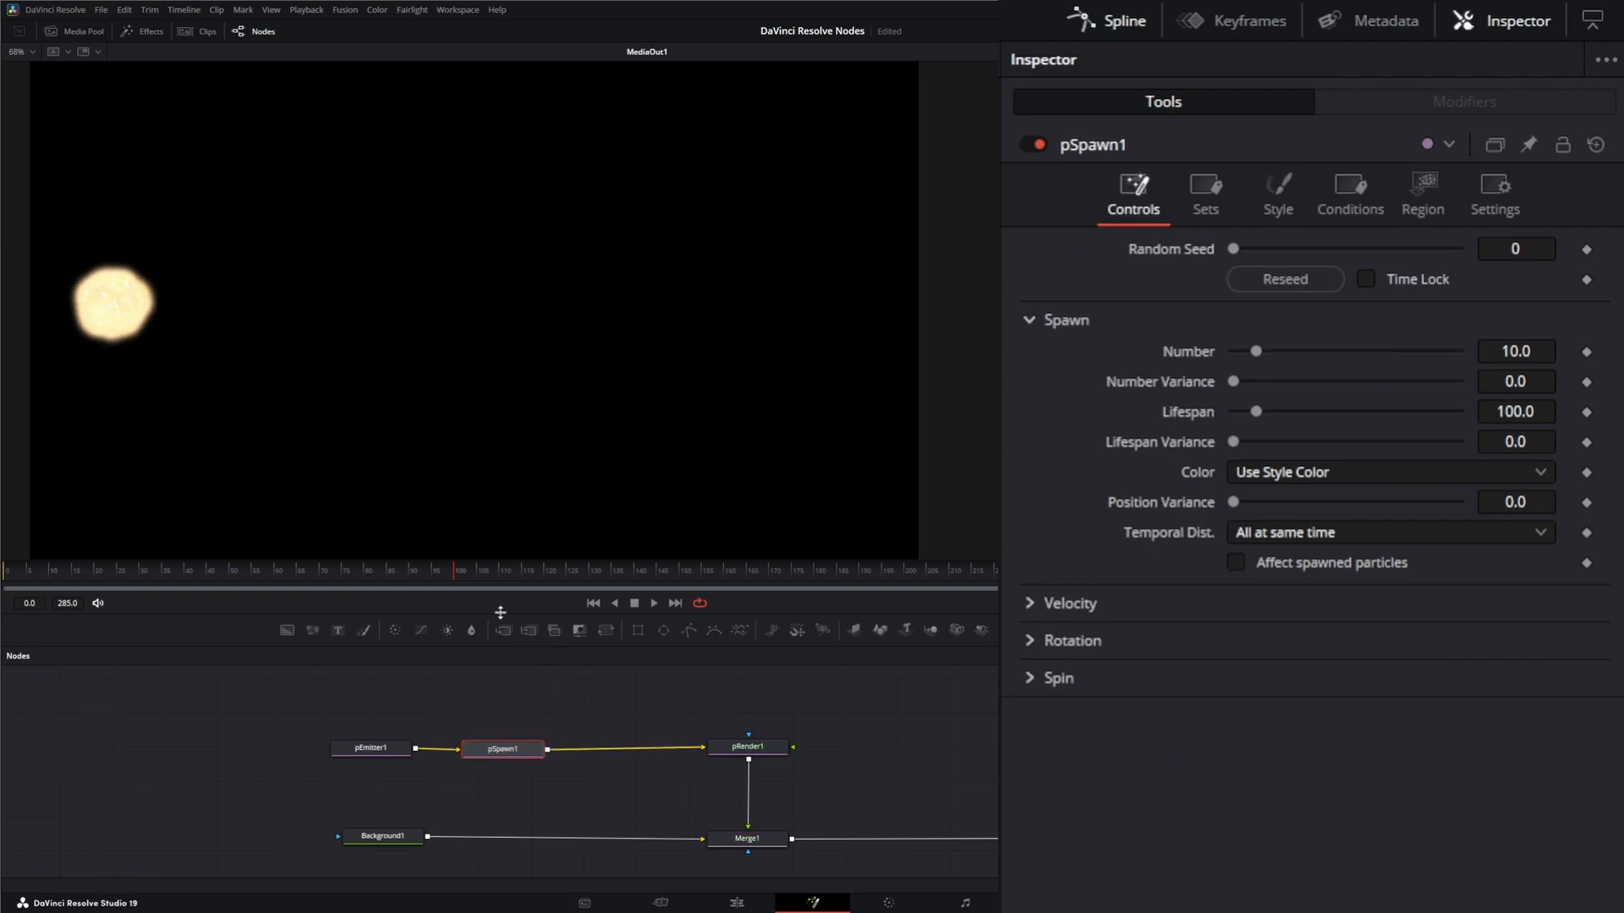
left_click(655, 569)
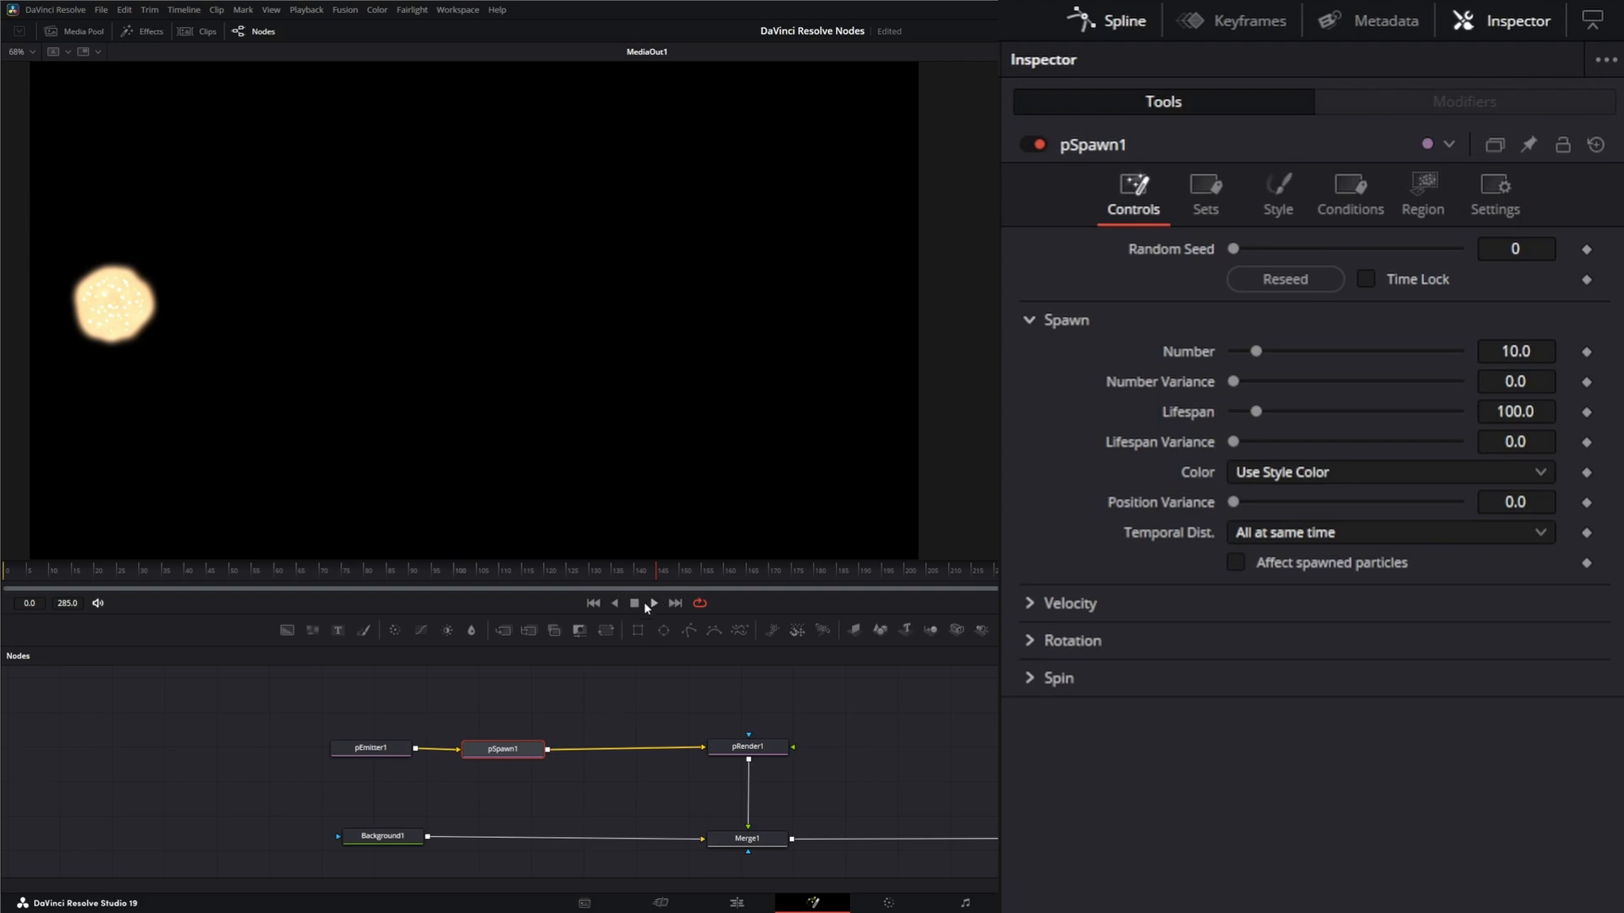
Step: Space the nodes, insert pPointForce1 after pSpawn1 and move its force centre to the right
left_click_drag(378, 748, 356, 753)
left_click(505, 751)
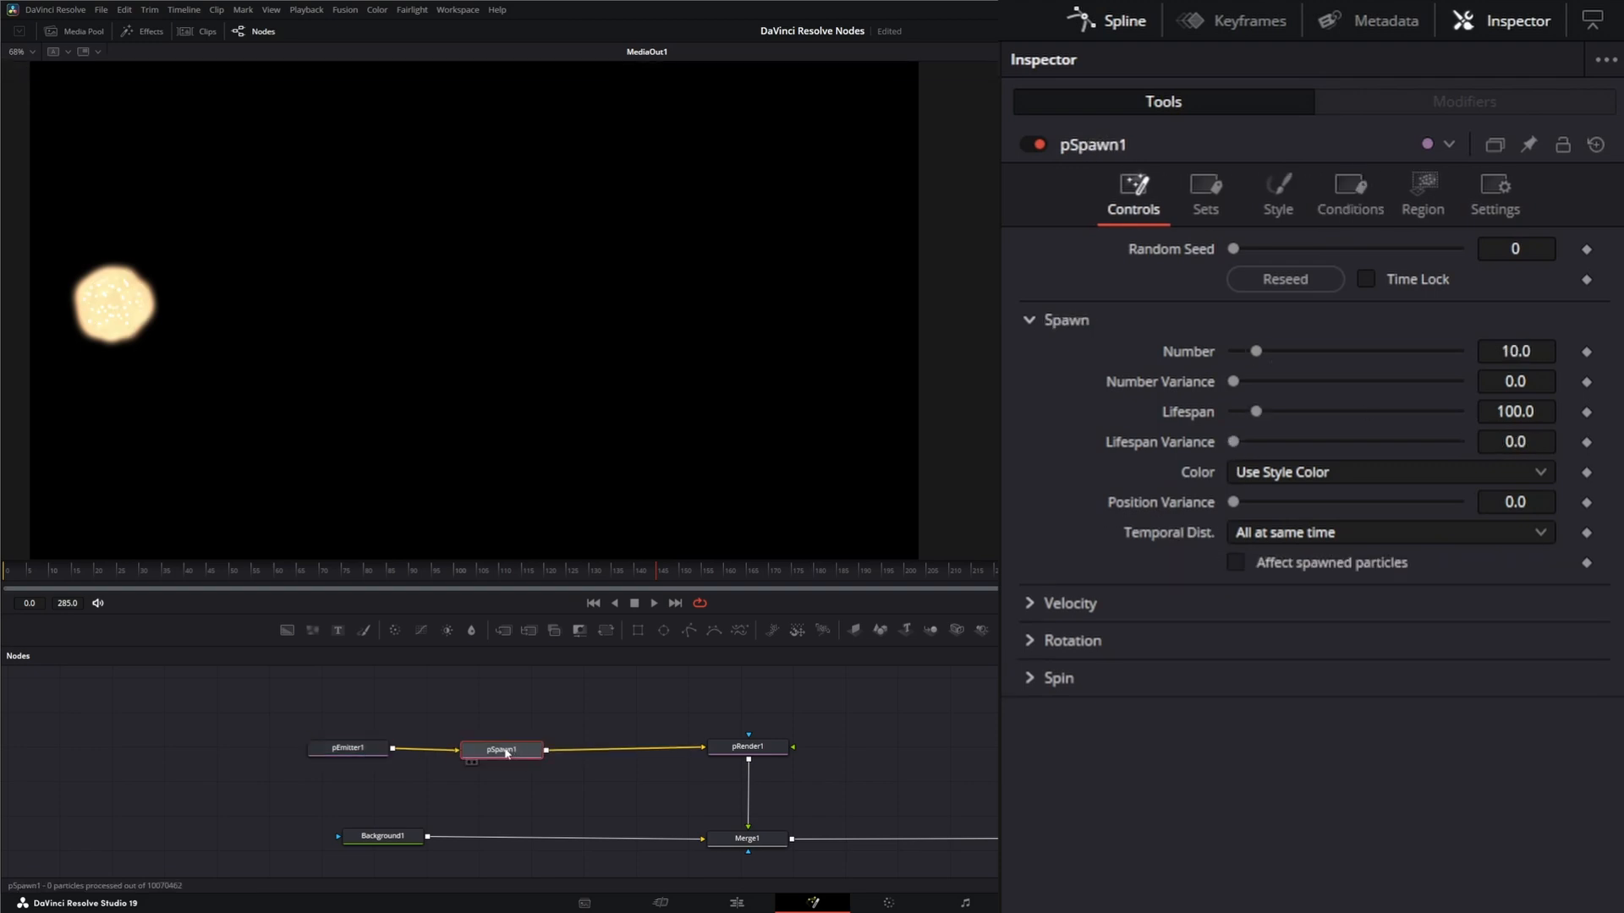
left_click_drag(508, 753, 493, 753)
left_click(637, 706)
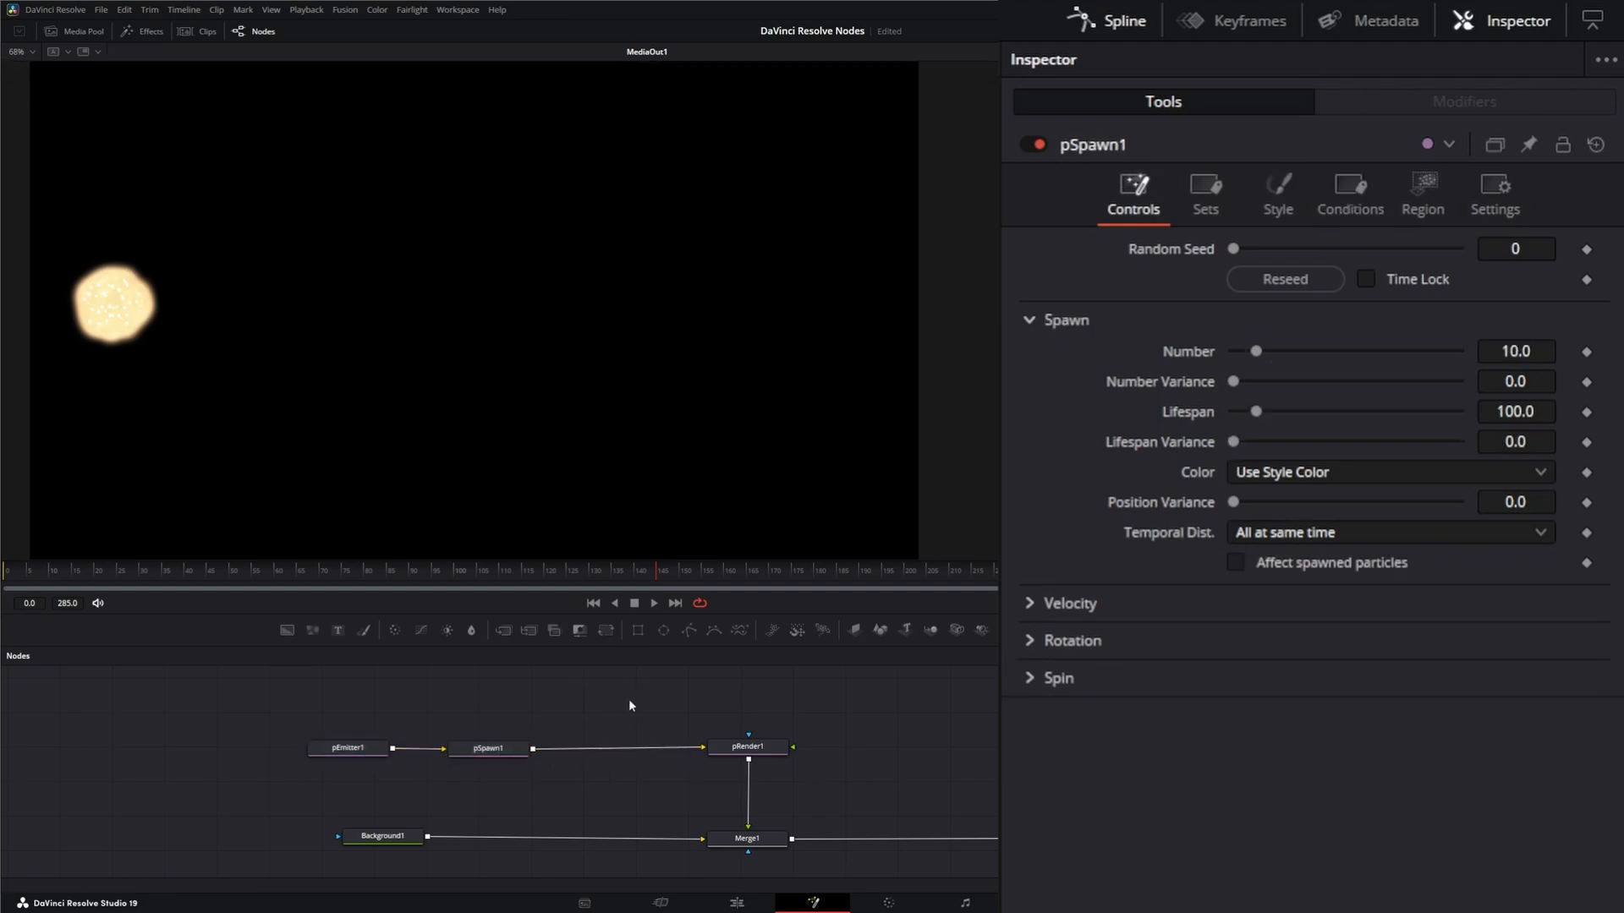
key("shift+space")
key("BackSpace")
key("BackSpace")
type("p")
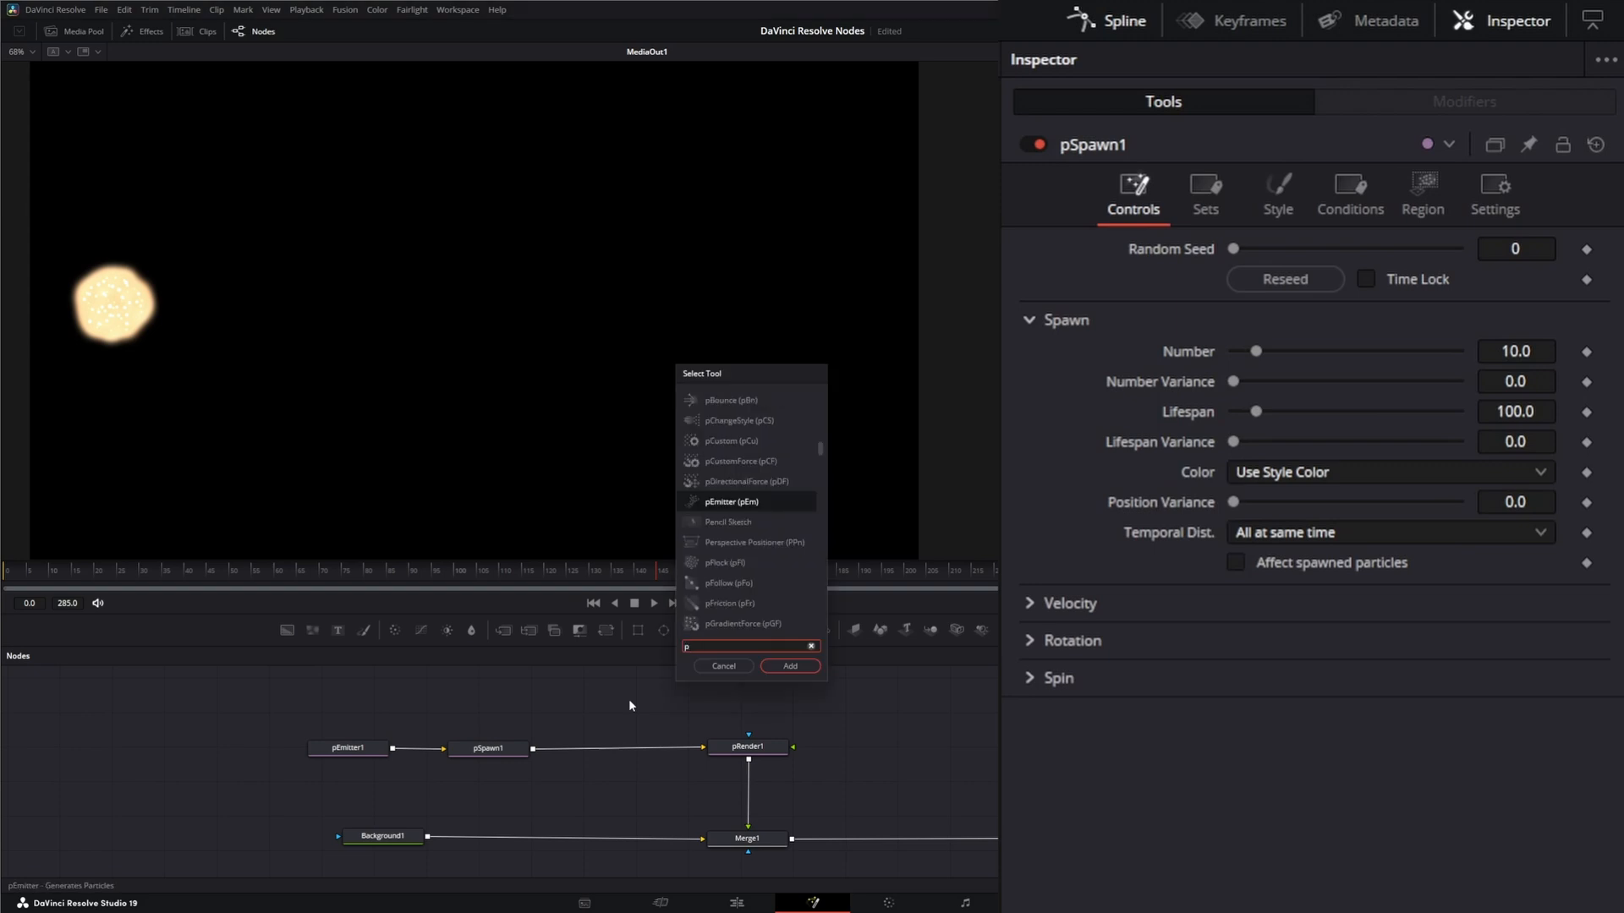
type("po")
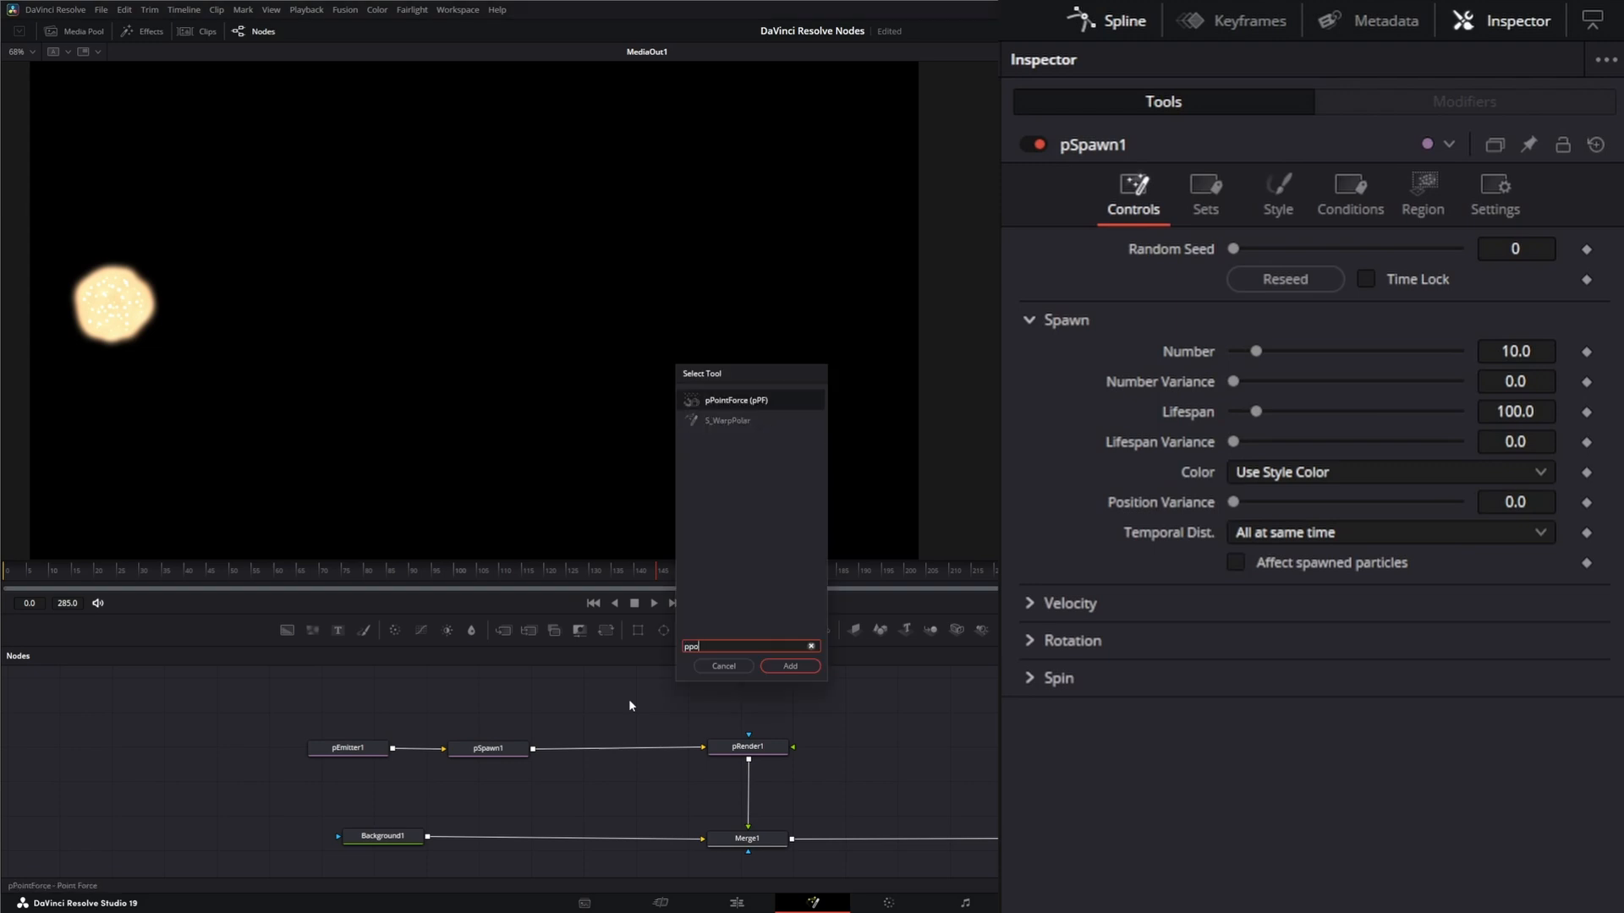
key("Return")
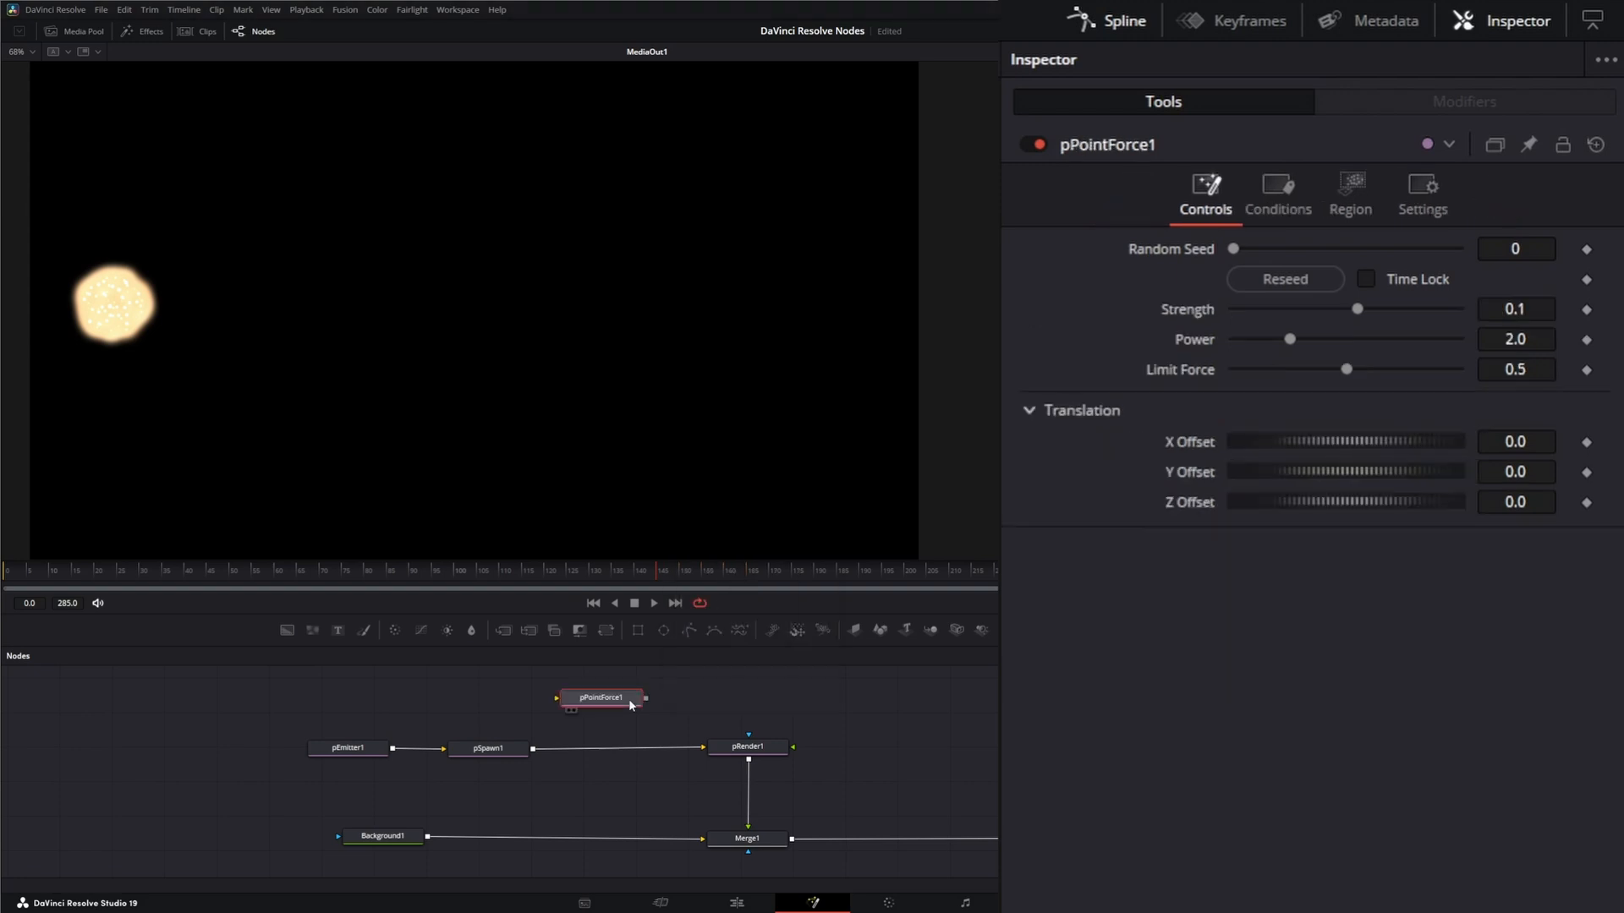
left_click_drag(627, 699, 623, 750)
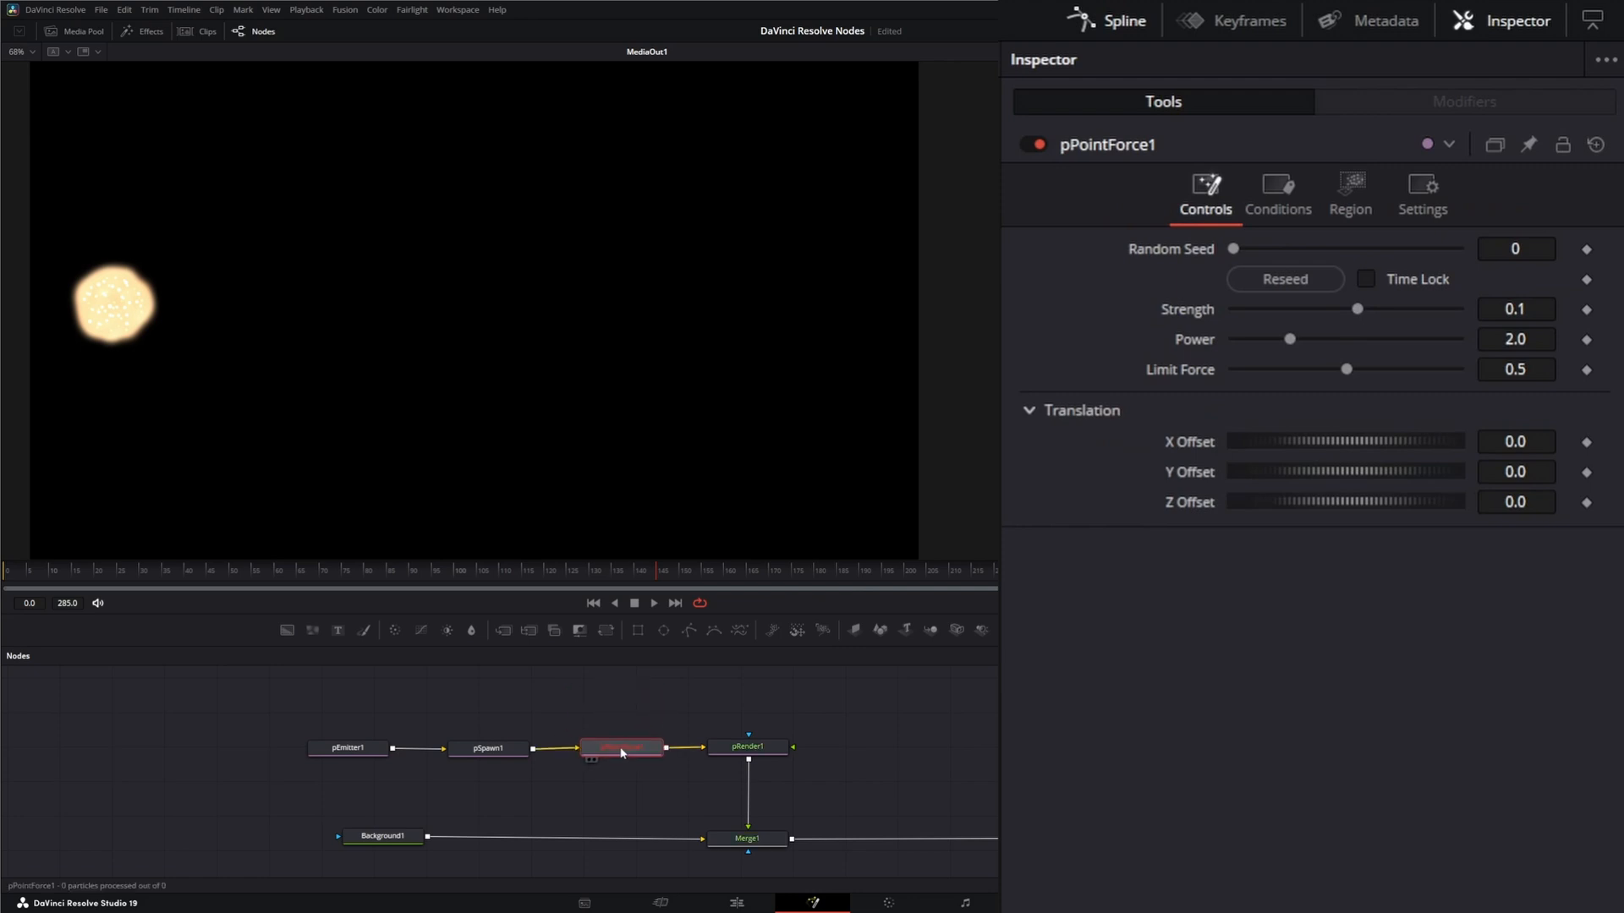
left_click_drag(479, 309, 565, 307)
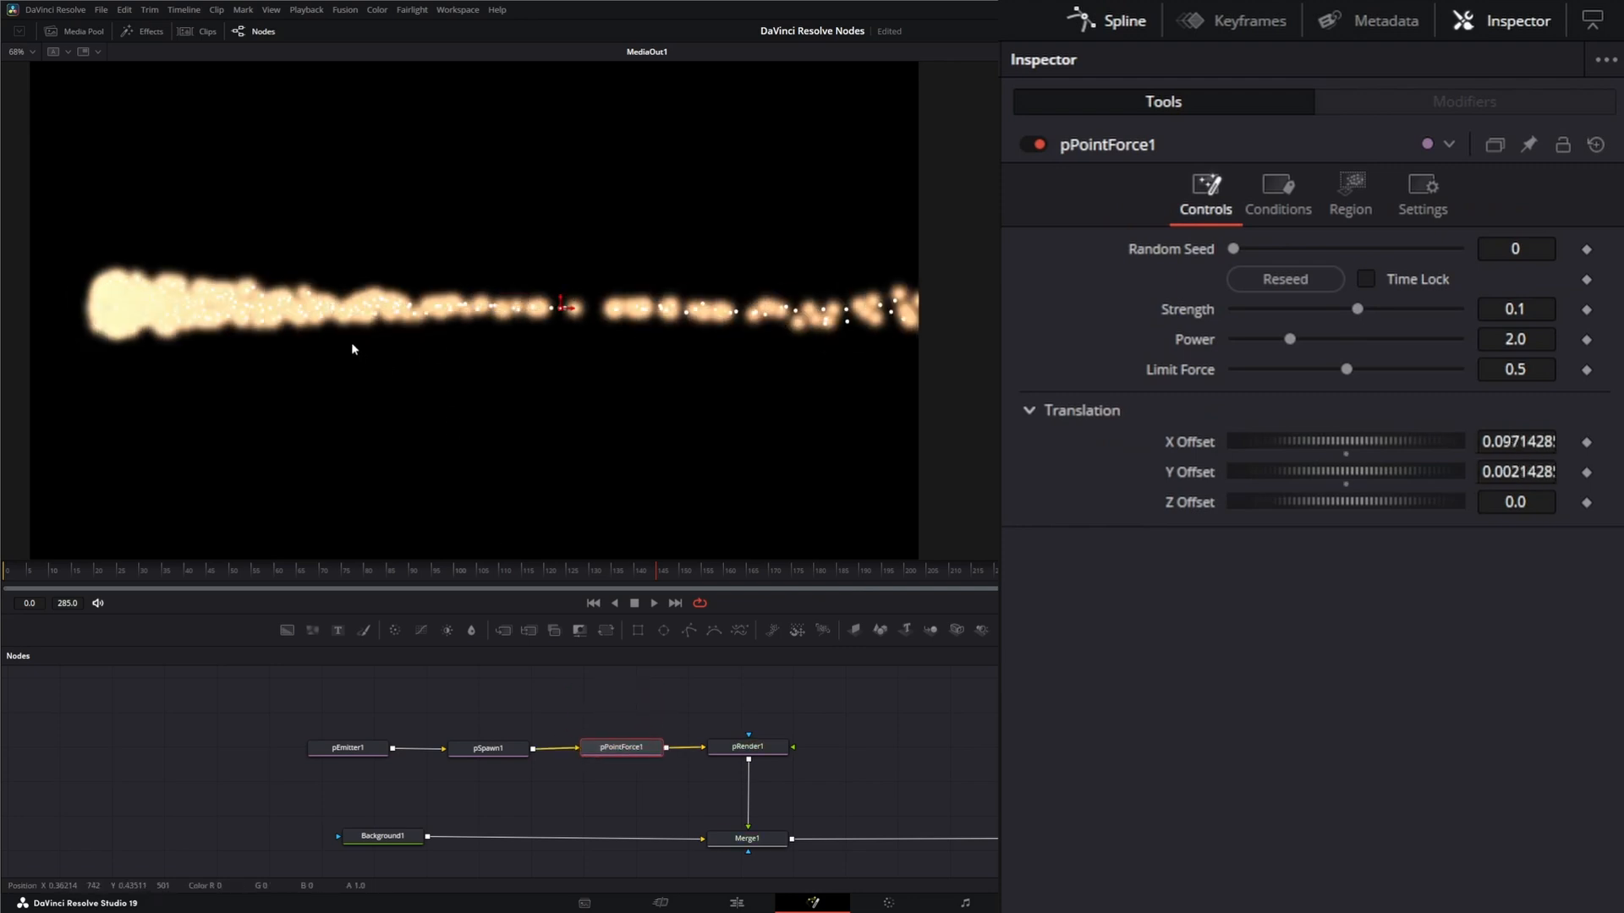
Step: Select pSpawn1 to show its particle settings in the Inspector
left_click(488, 747)
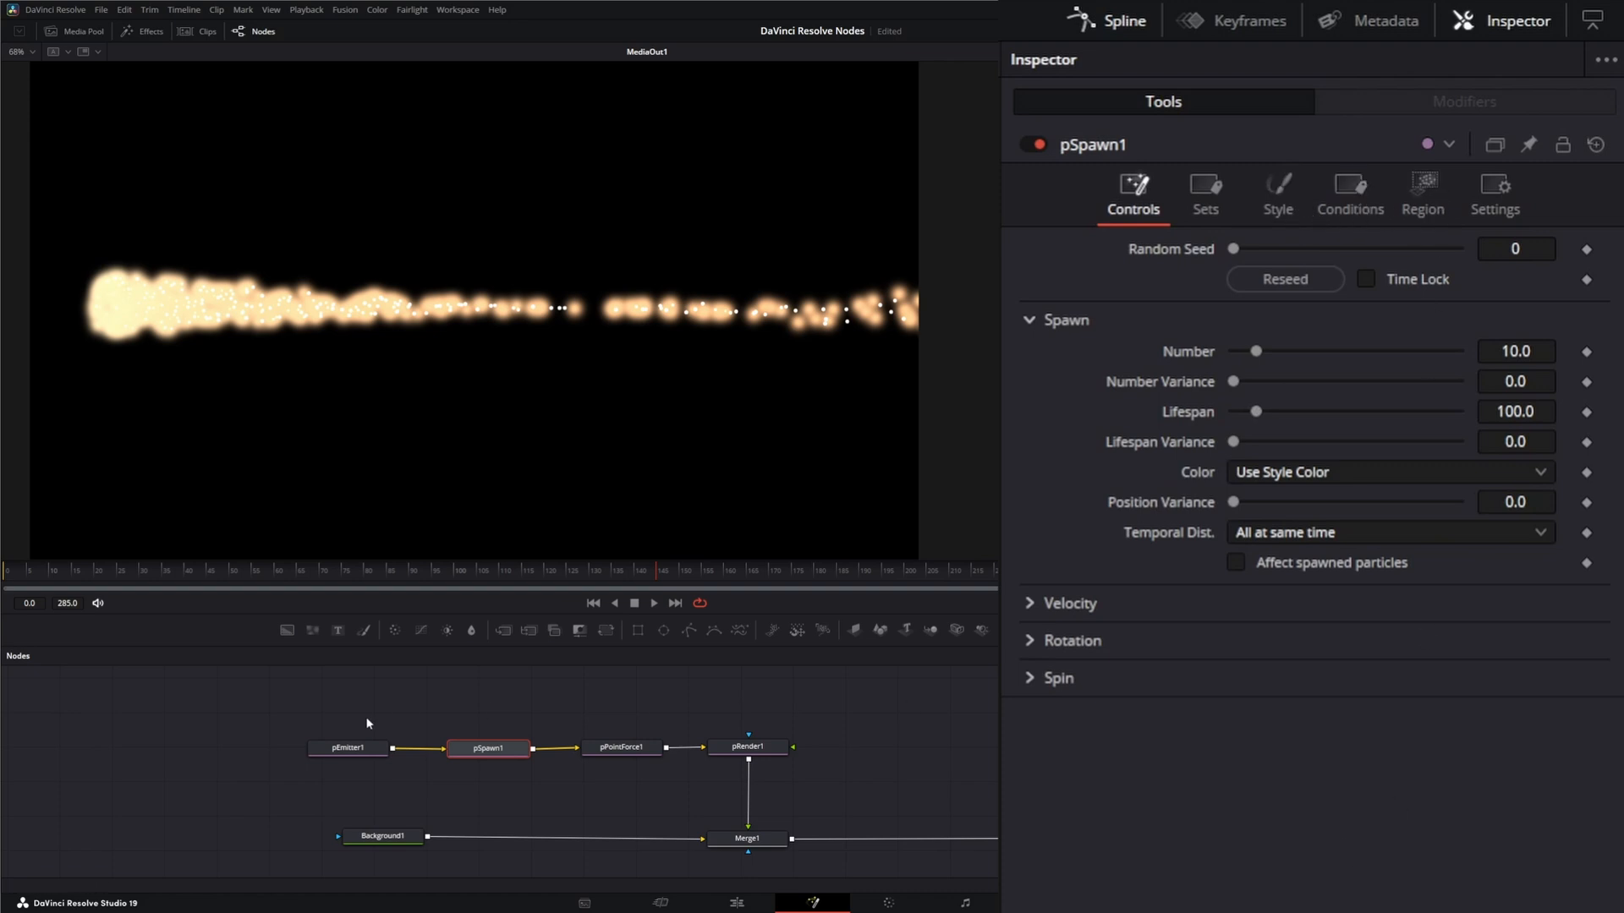
left_click(357, 751)
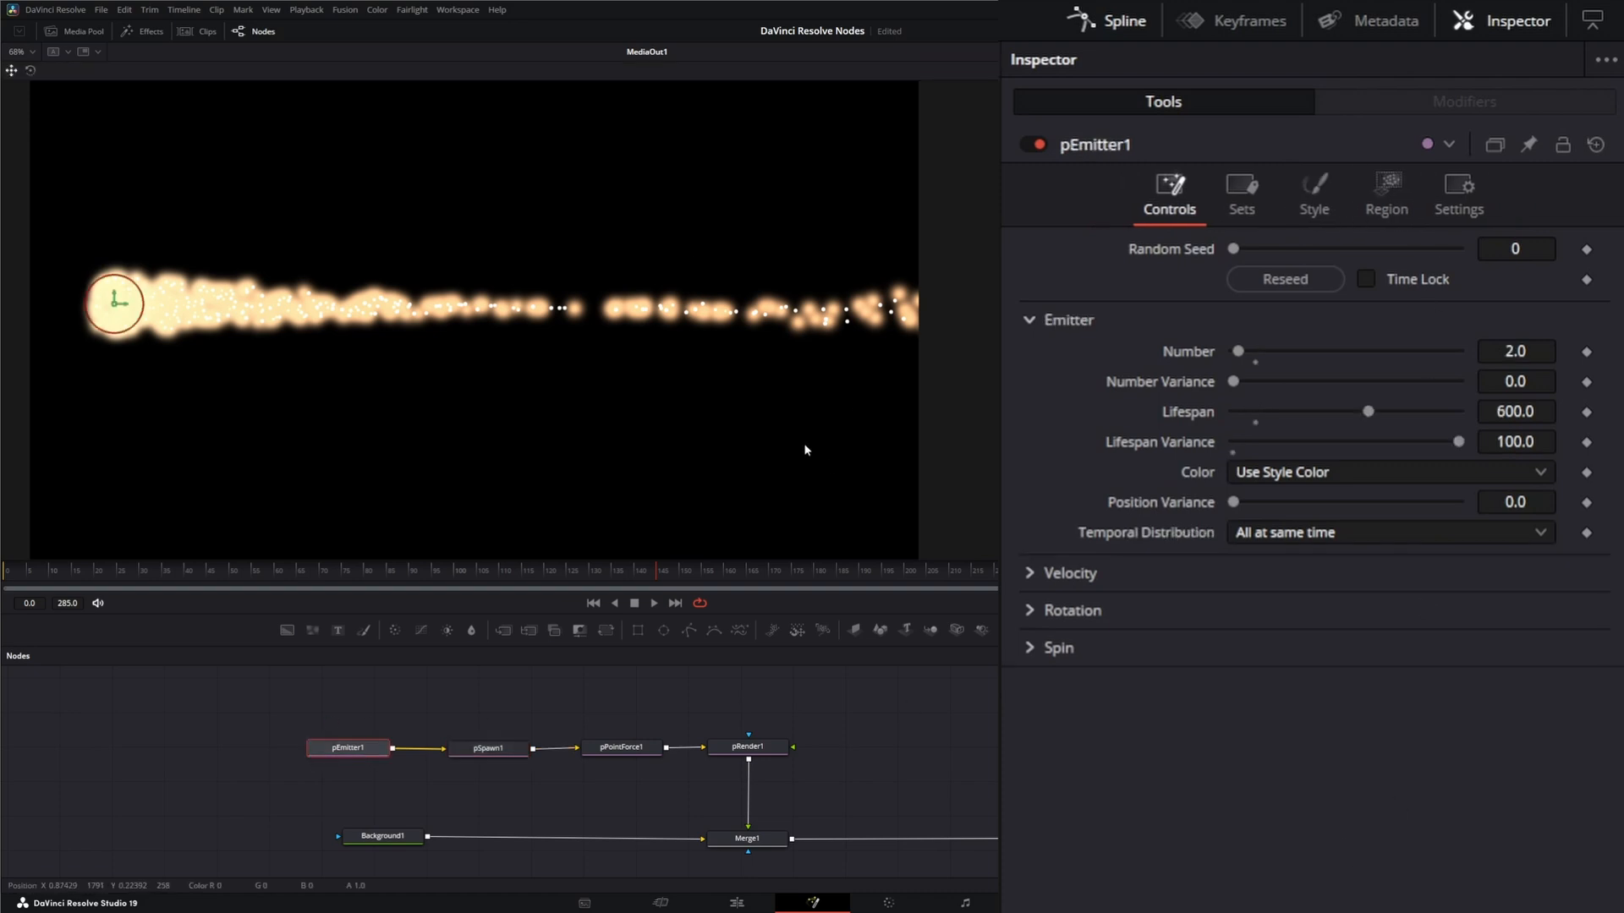
left_click(495, 752)
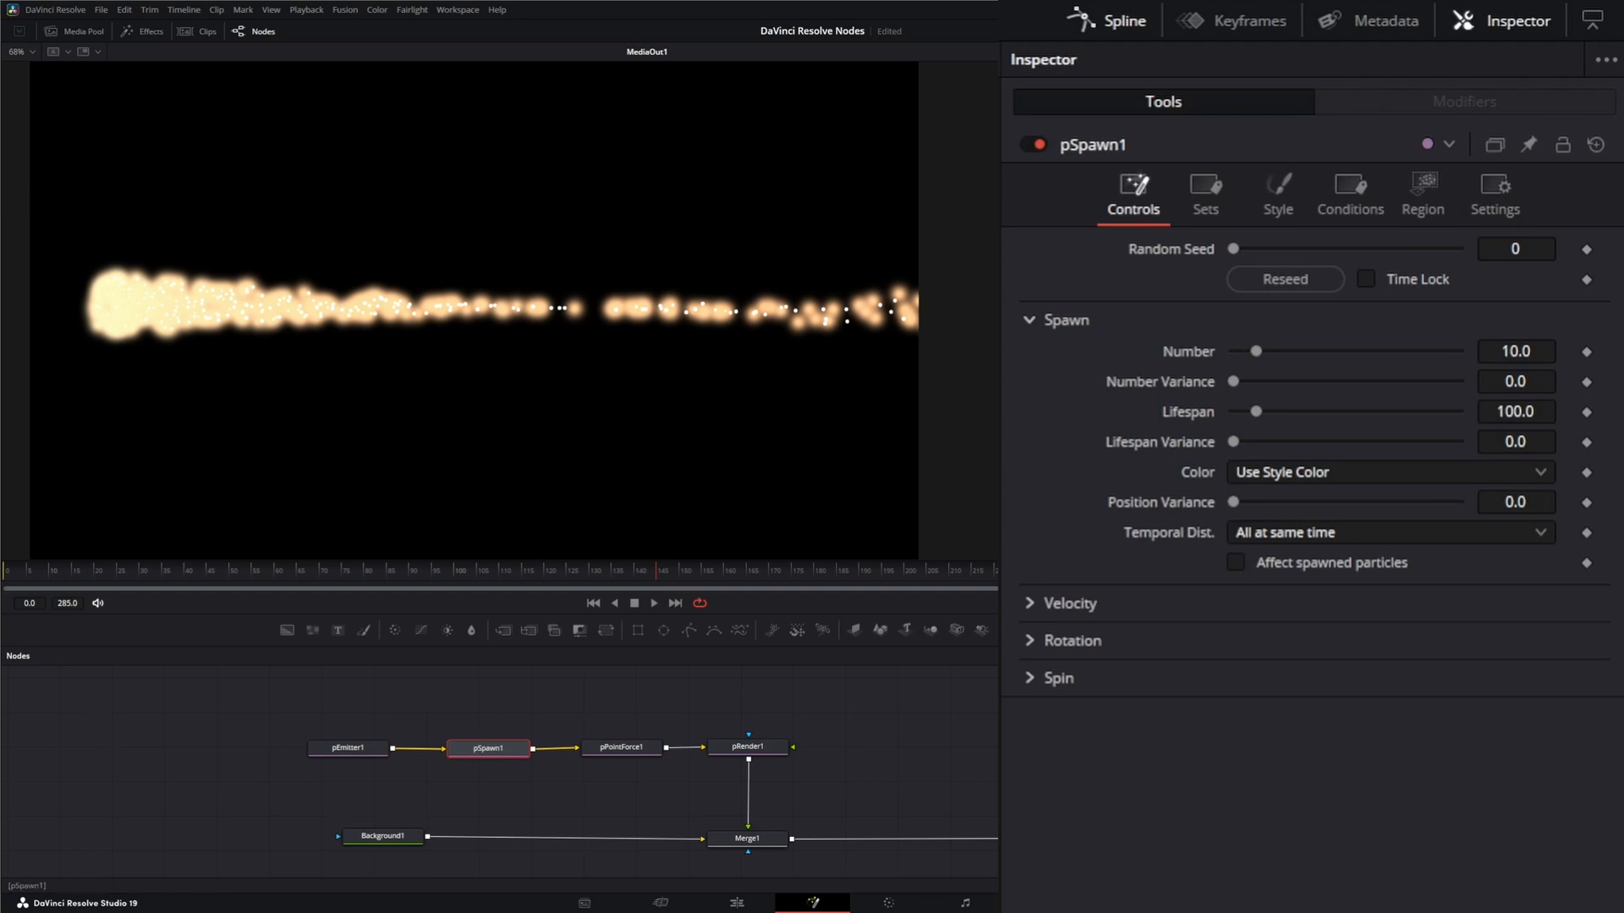
left_click(634, 605)
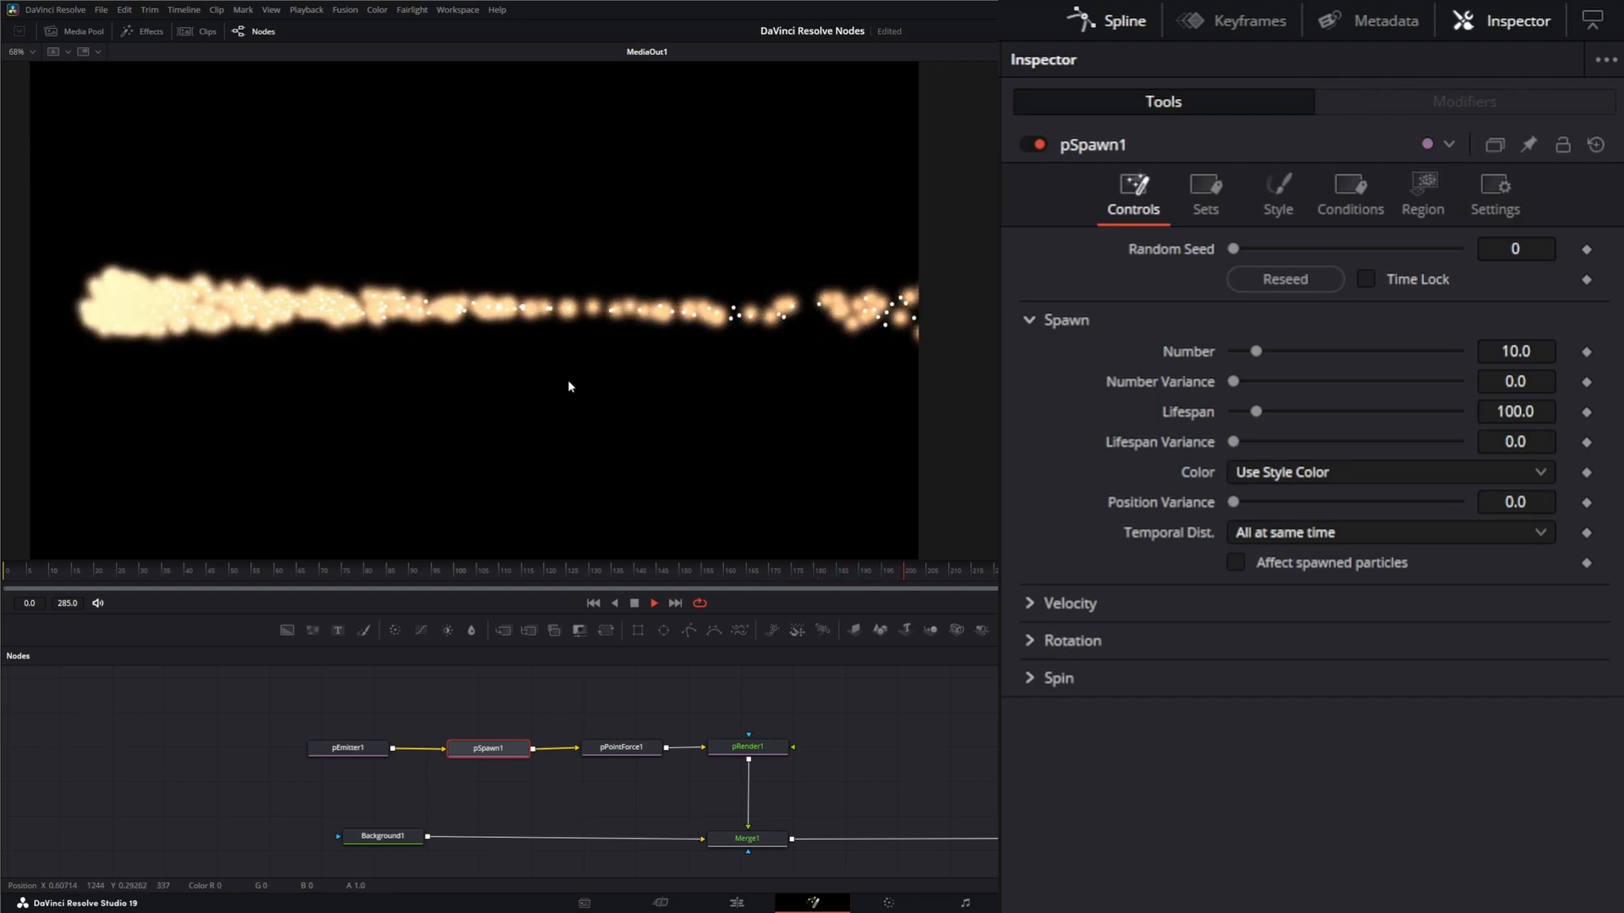
left_click(633, 603)
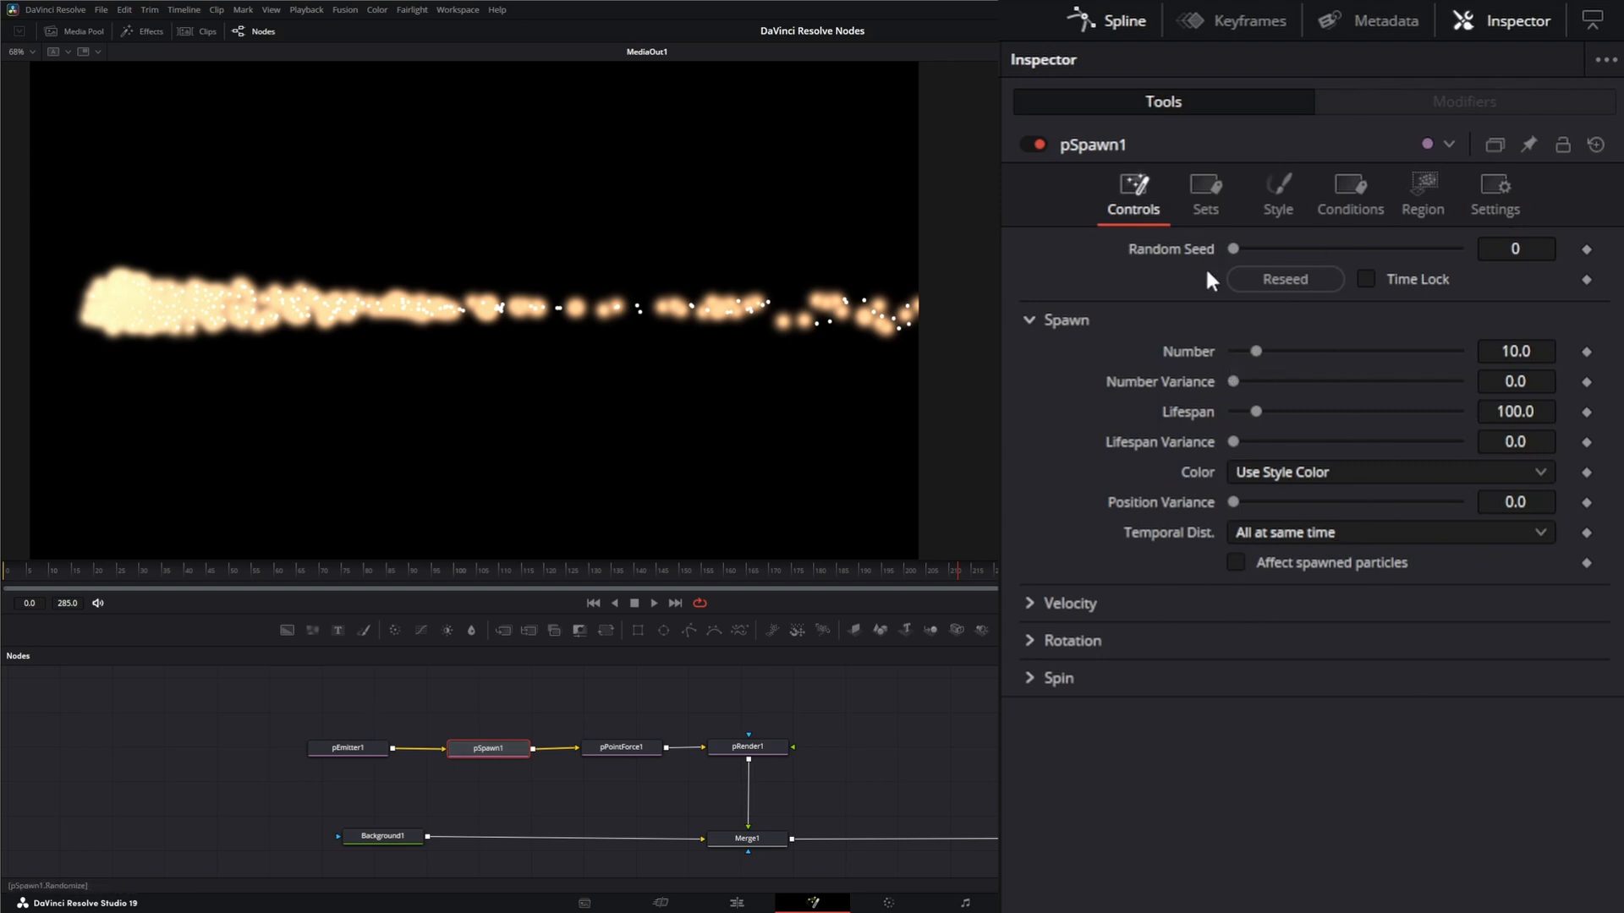
Step: Reveal pSpawn1's Color Over Life gradient controls in the Style tab
left_click(1278, 191)
left_click(1423, 191)
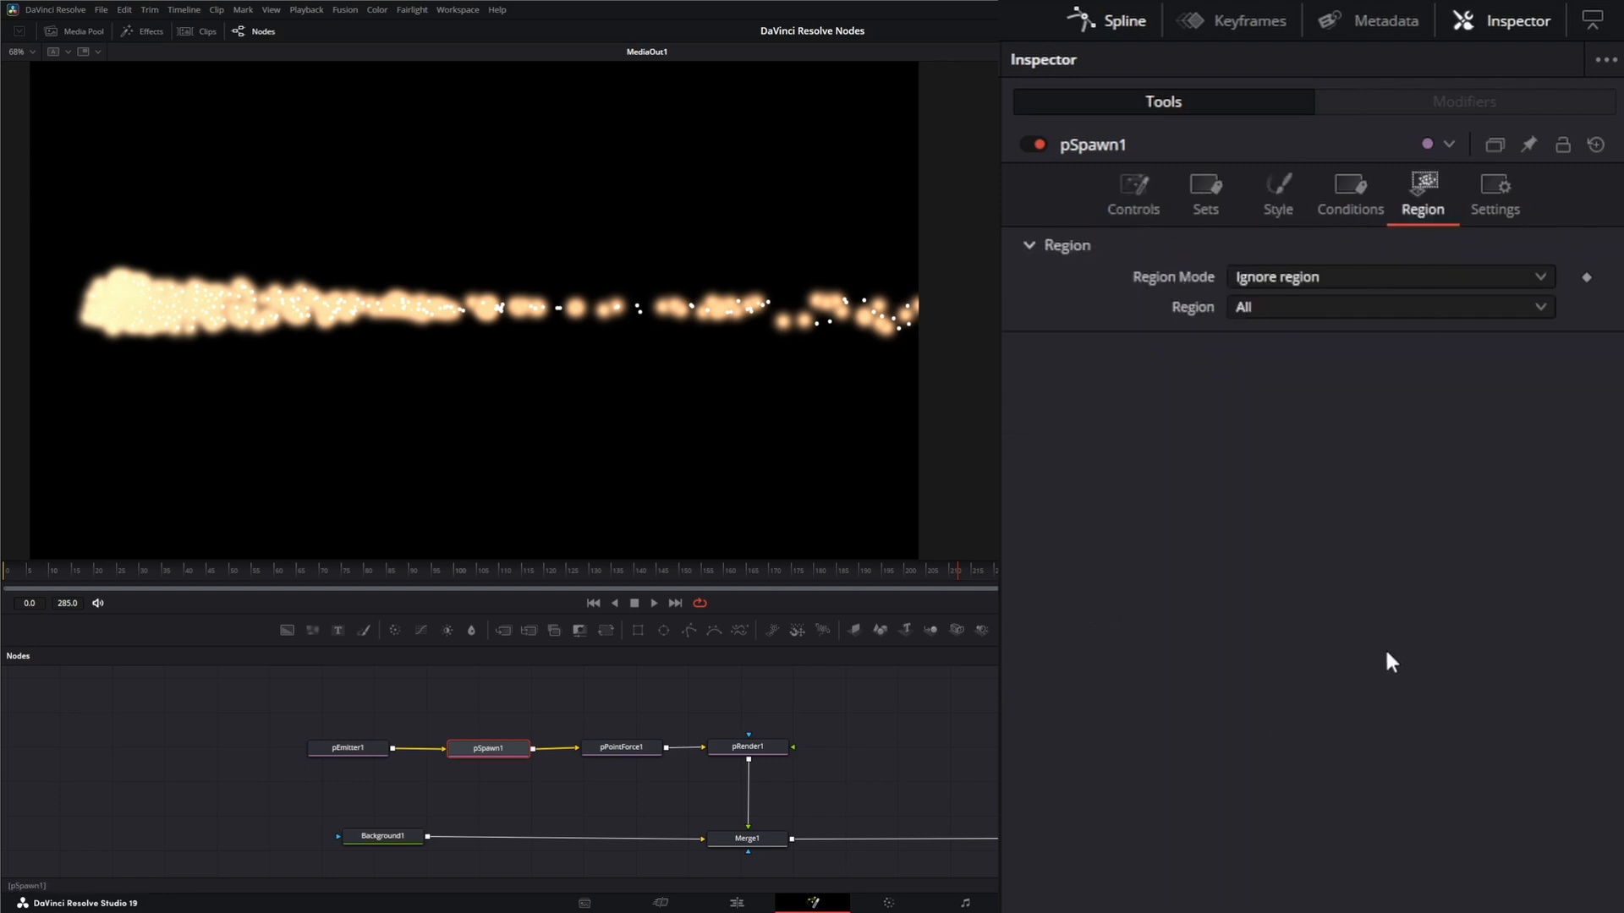
left_click(1277, 191)
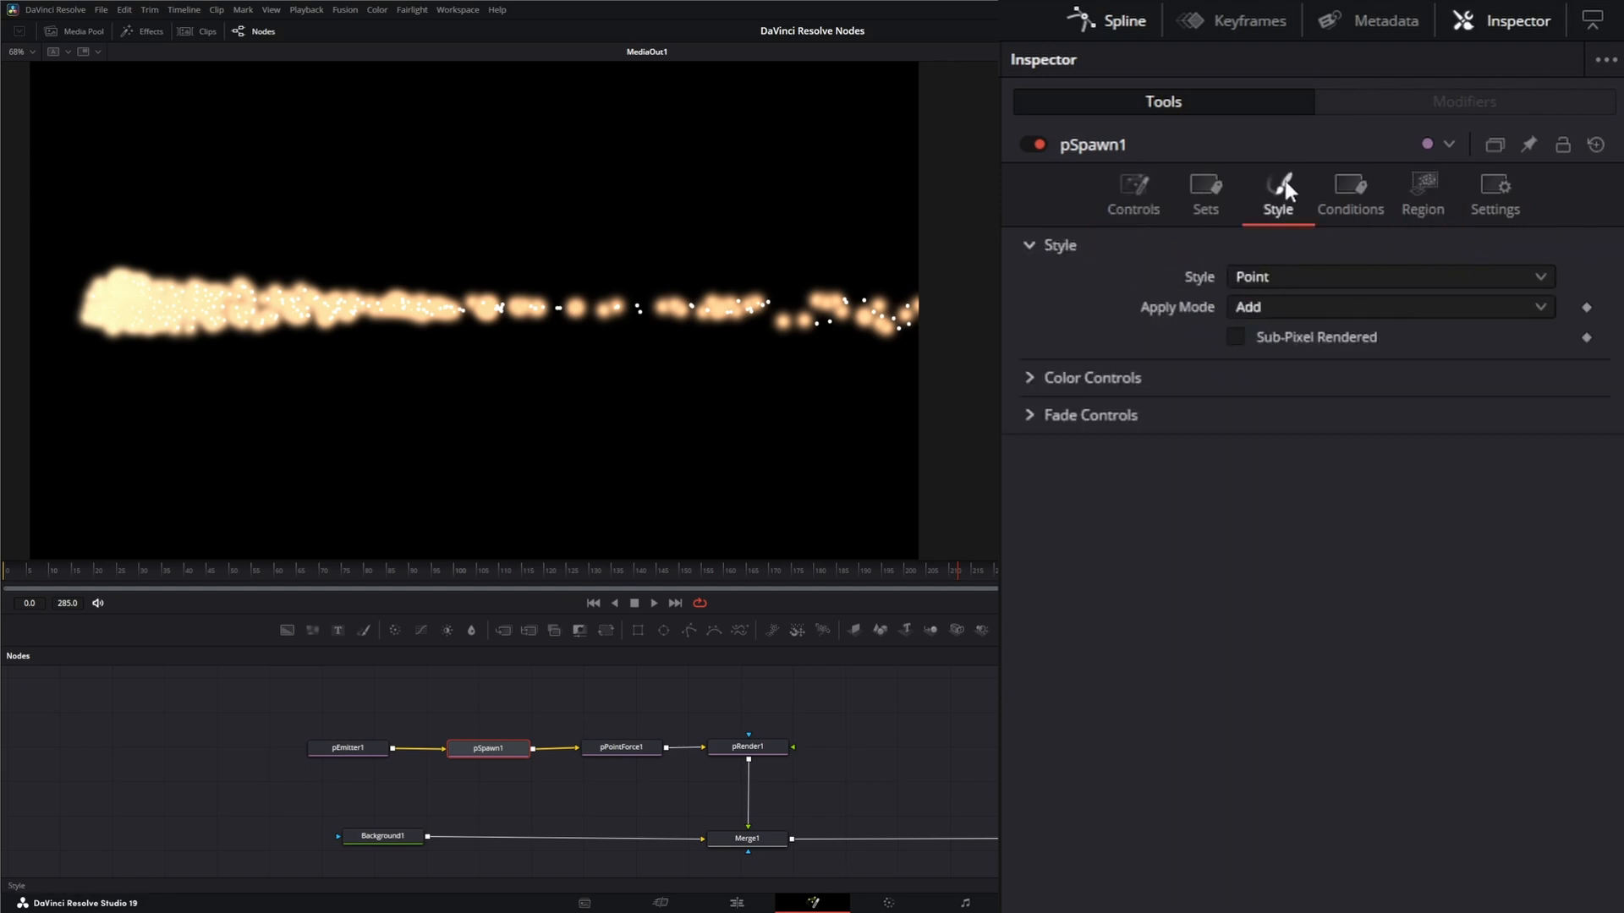
left_click(1133, 193)
left_click(1278, 190)
left_click(1029, 377)
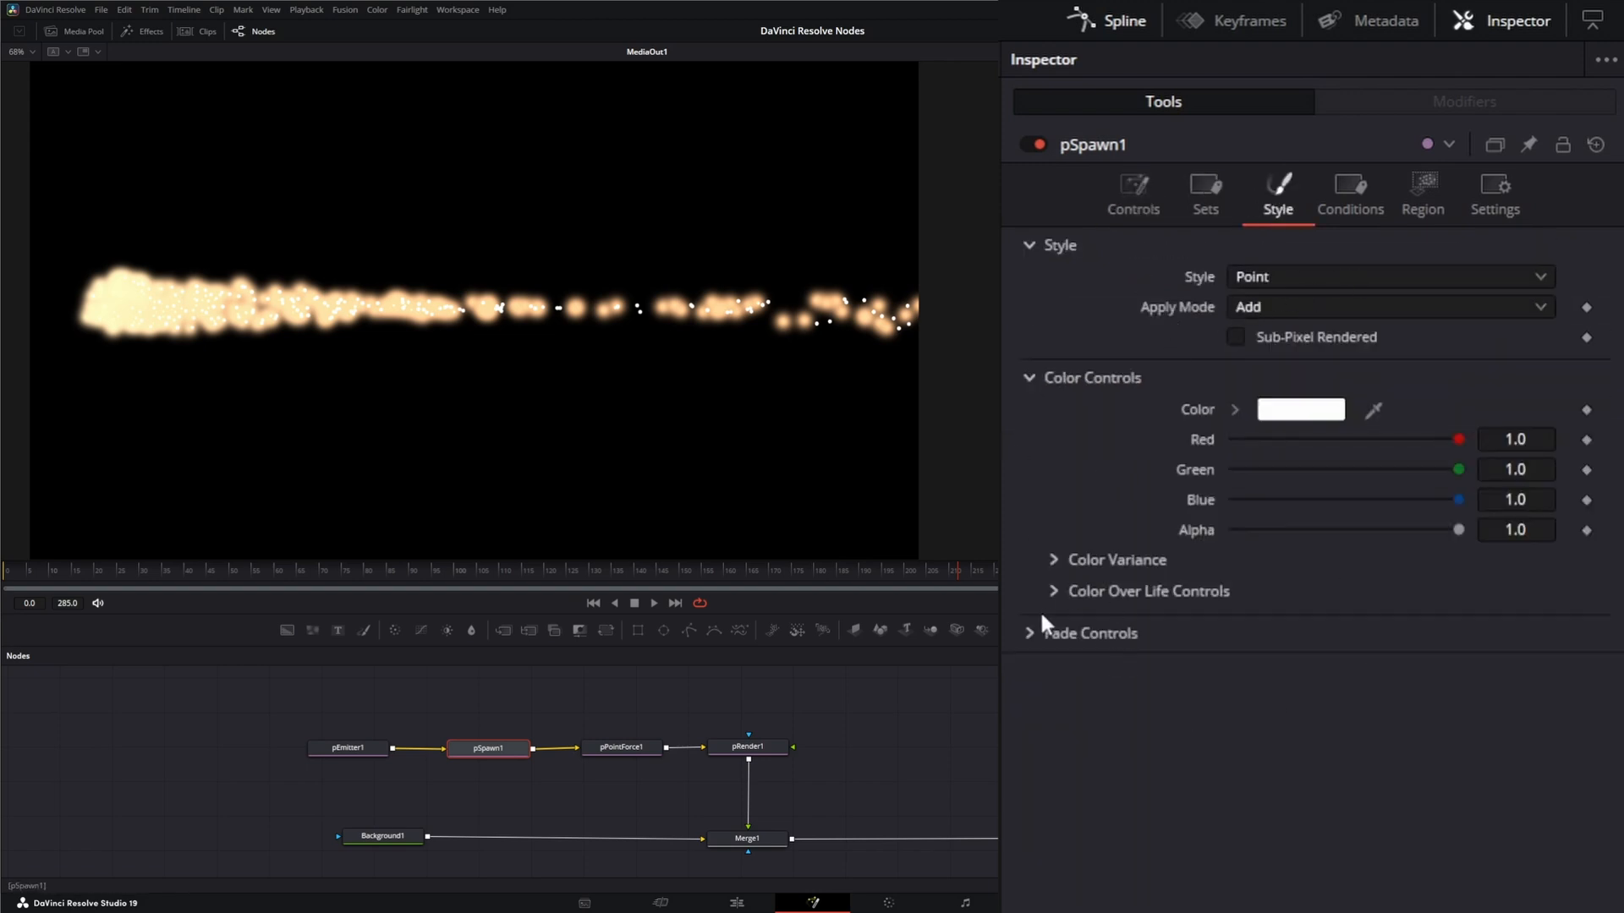
left_click(1053, 589)
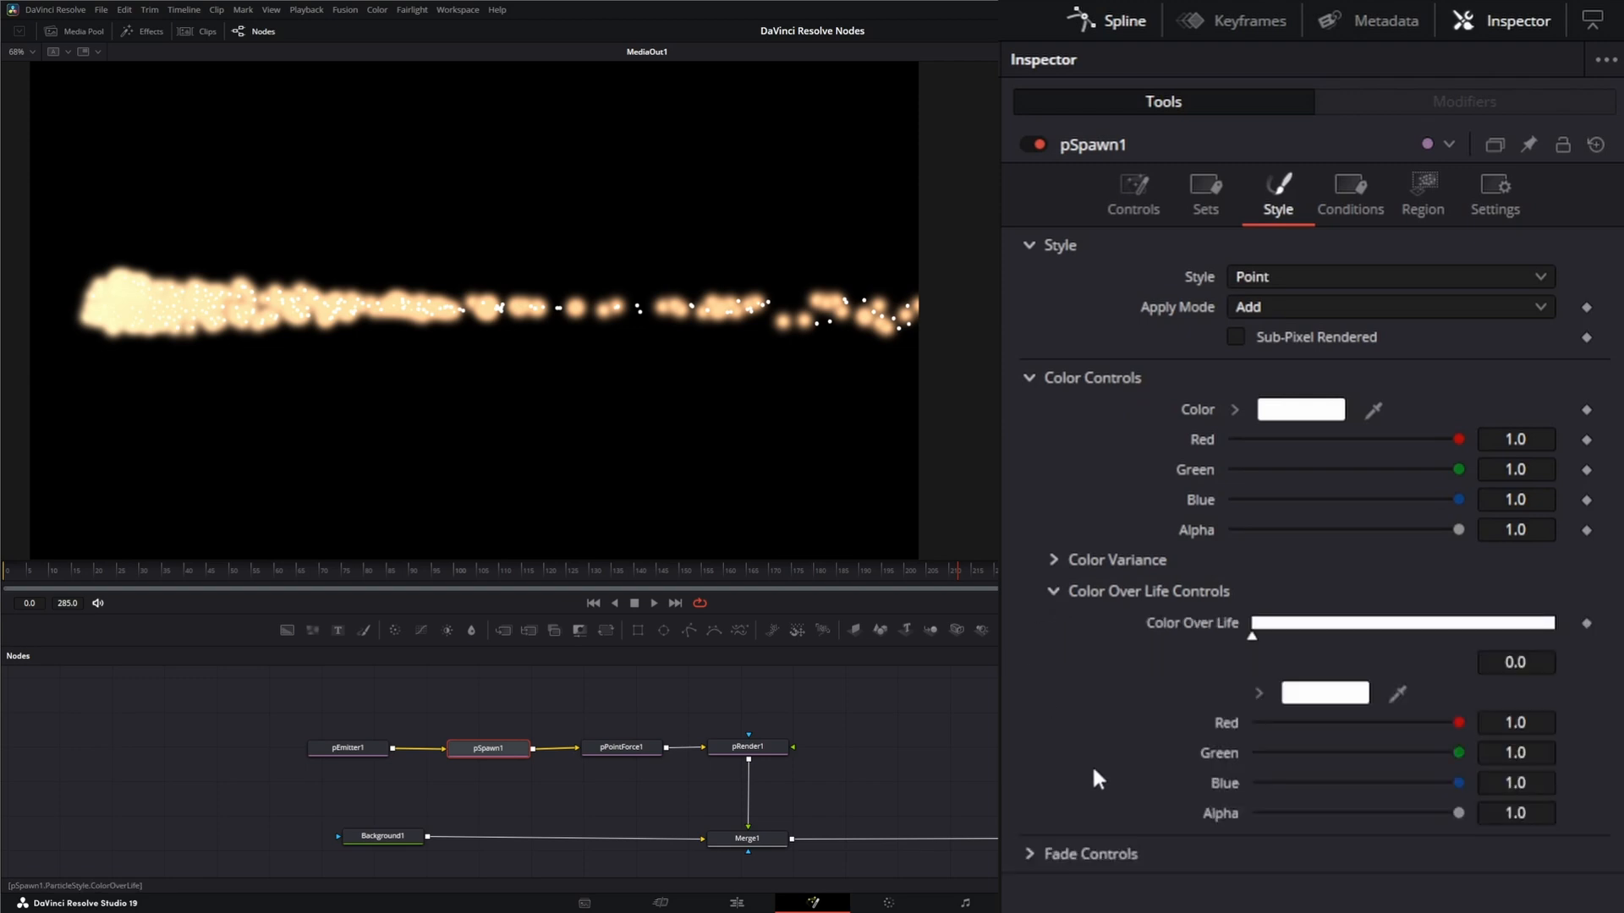
Step: Set the gradient's first stop to pale yellow and add a saturated orange middle stop
left_click(1326, 693)
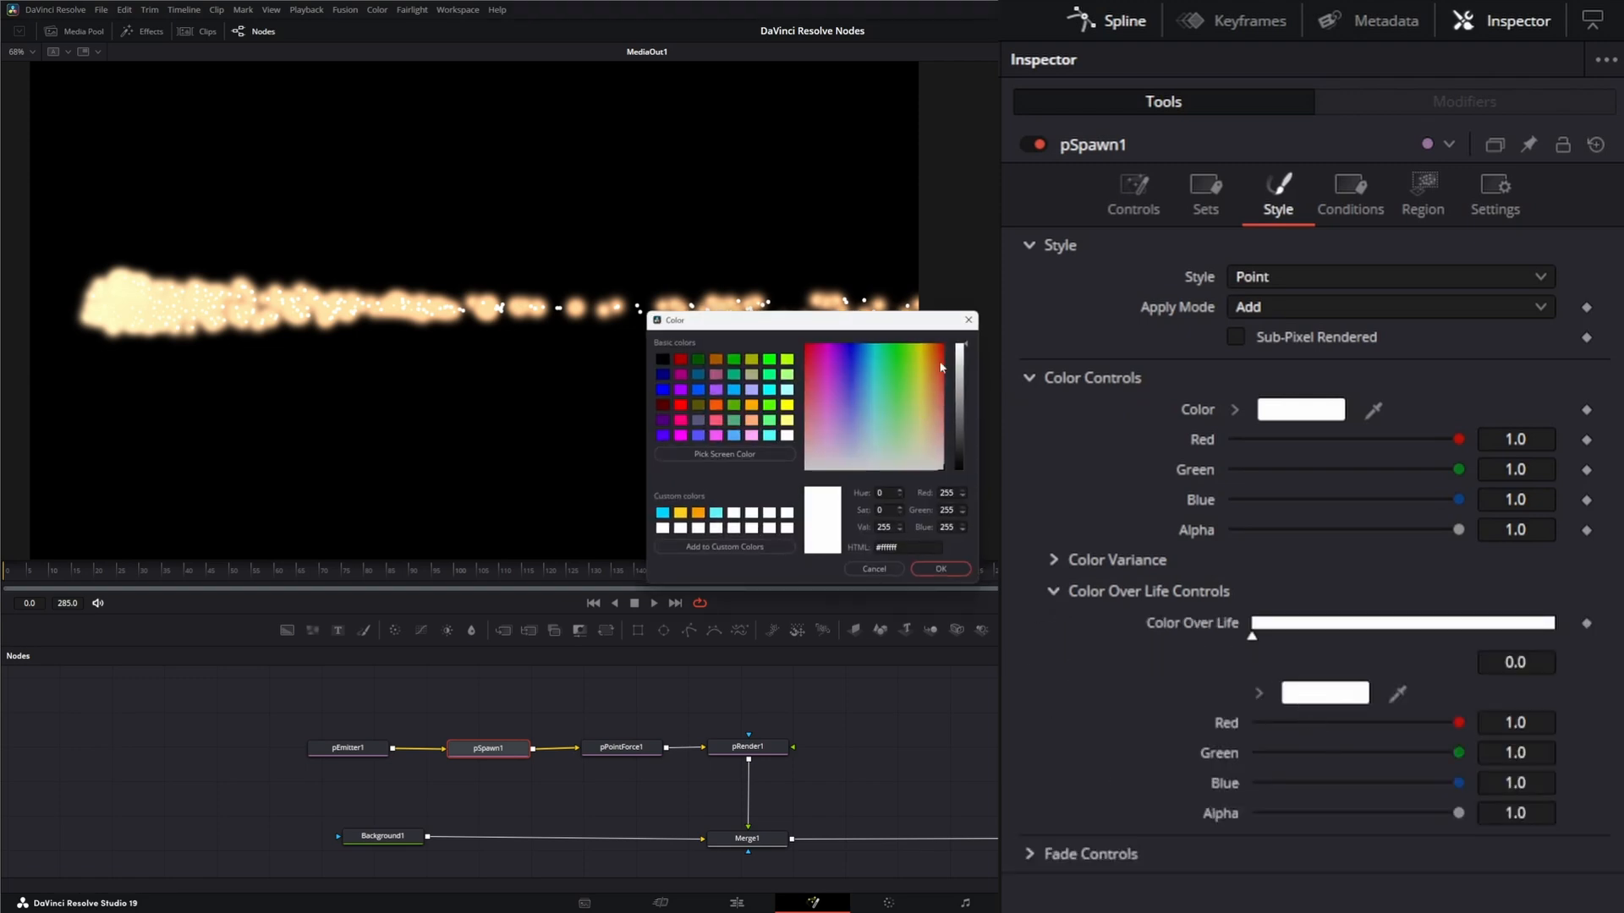
left_click(919, 396)
mouse_move(919, 396)
left_mouse_down()
mouse_move(924, 414)
mouse_move(928, 401)
left_mouse_up()
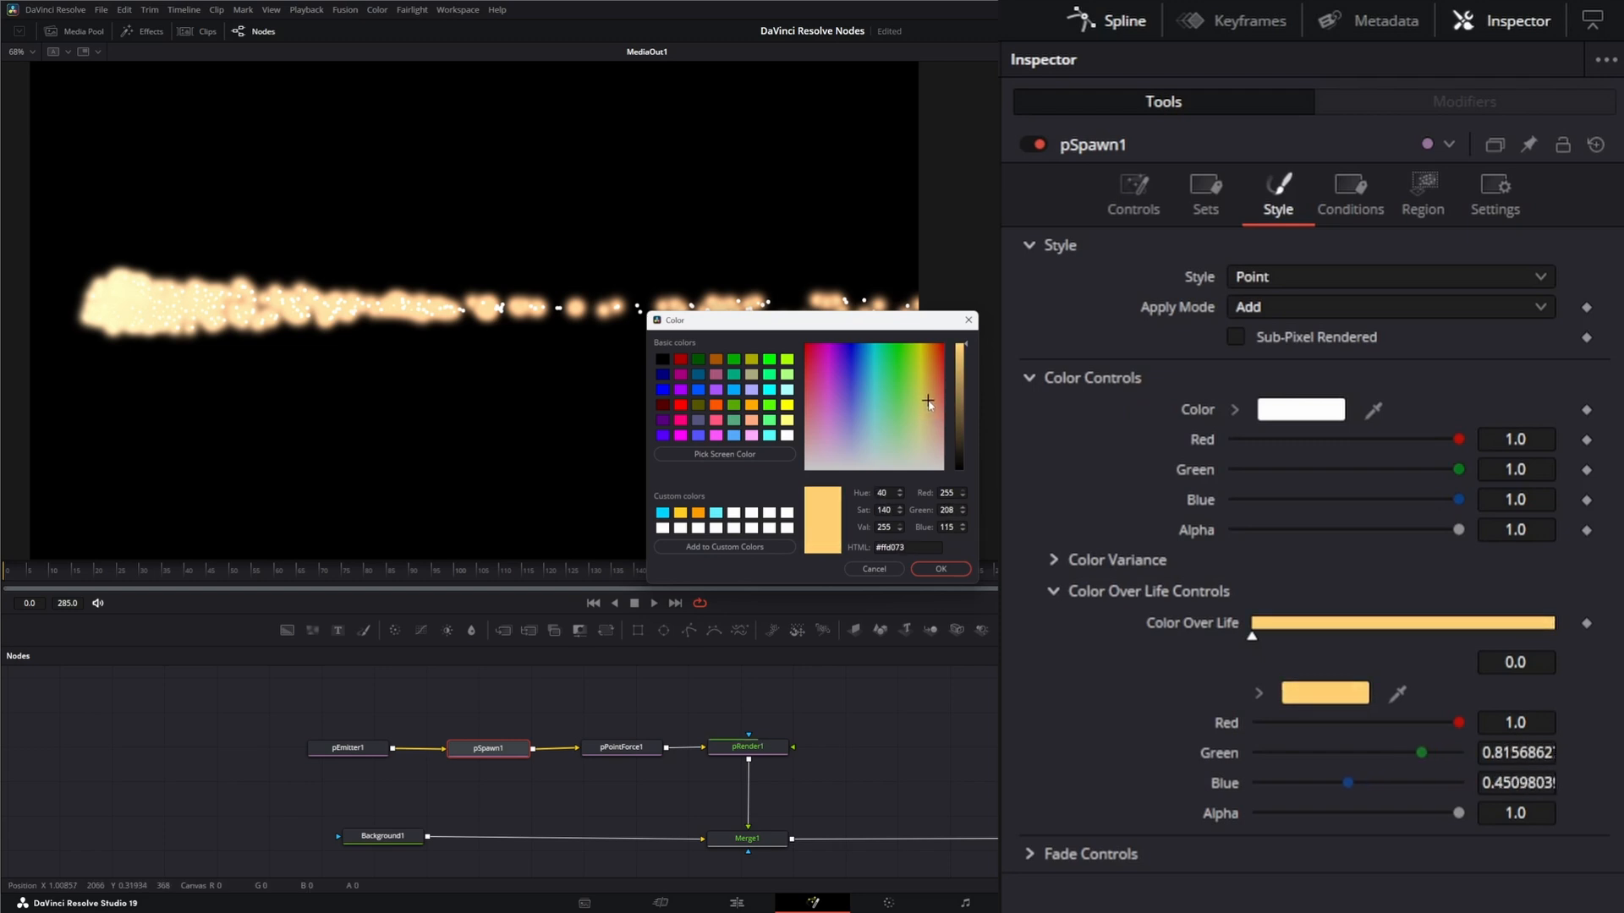
left_click(942, 568)
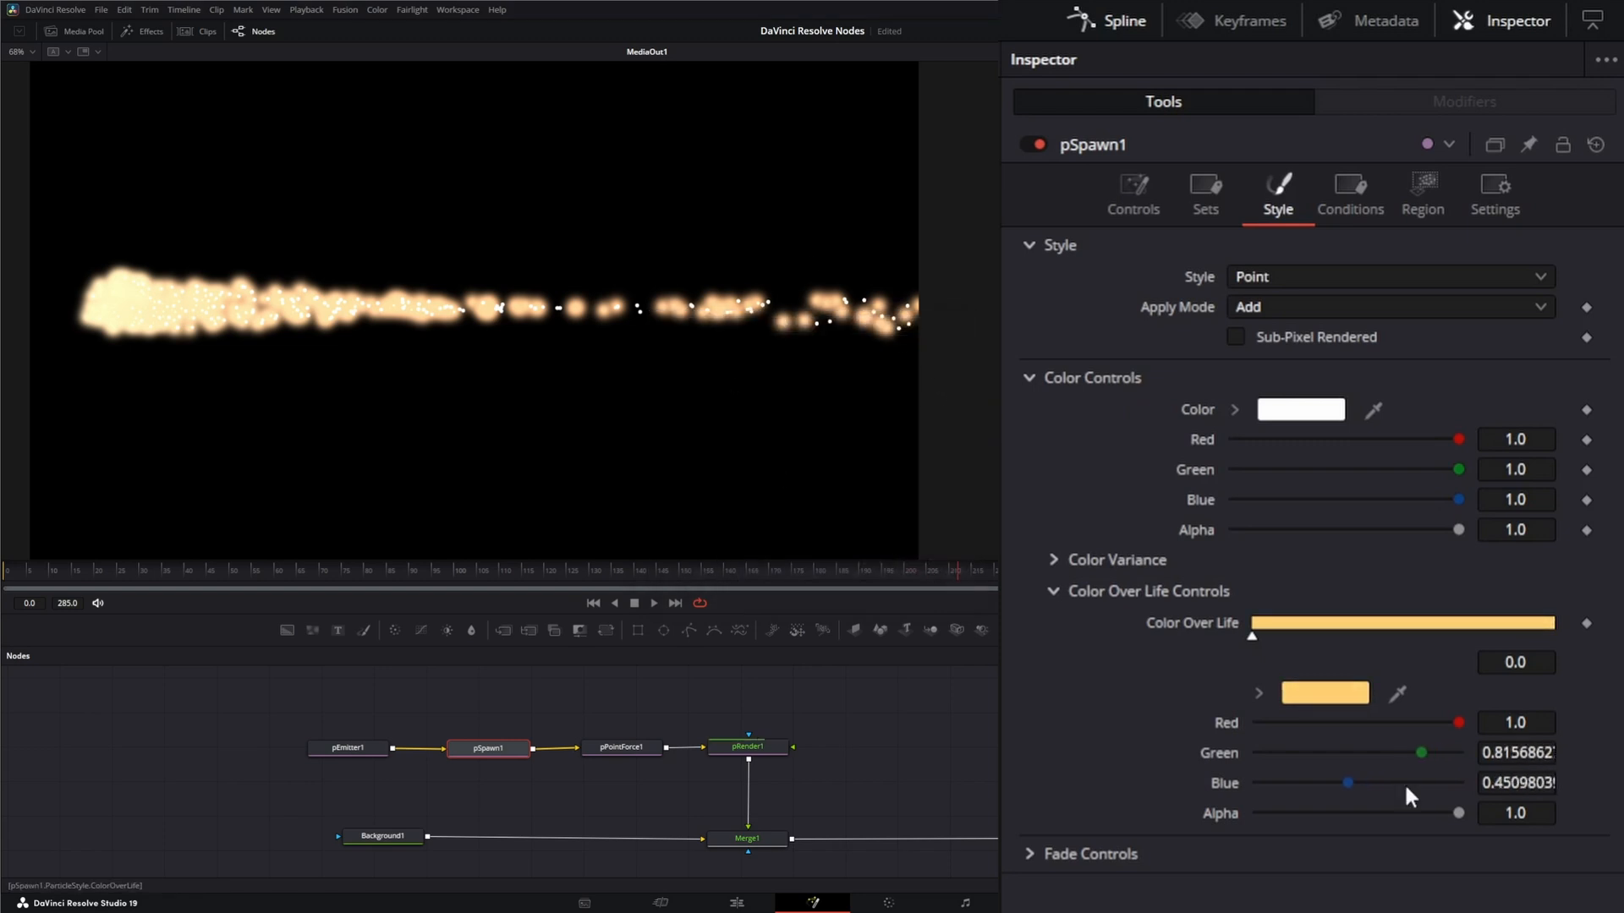
left_click(1375, 624)
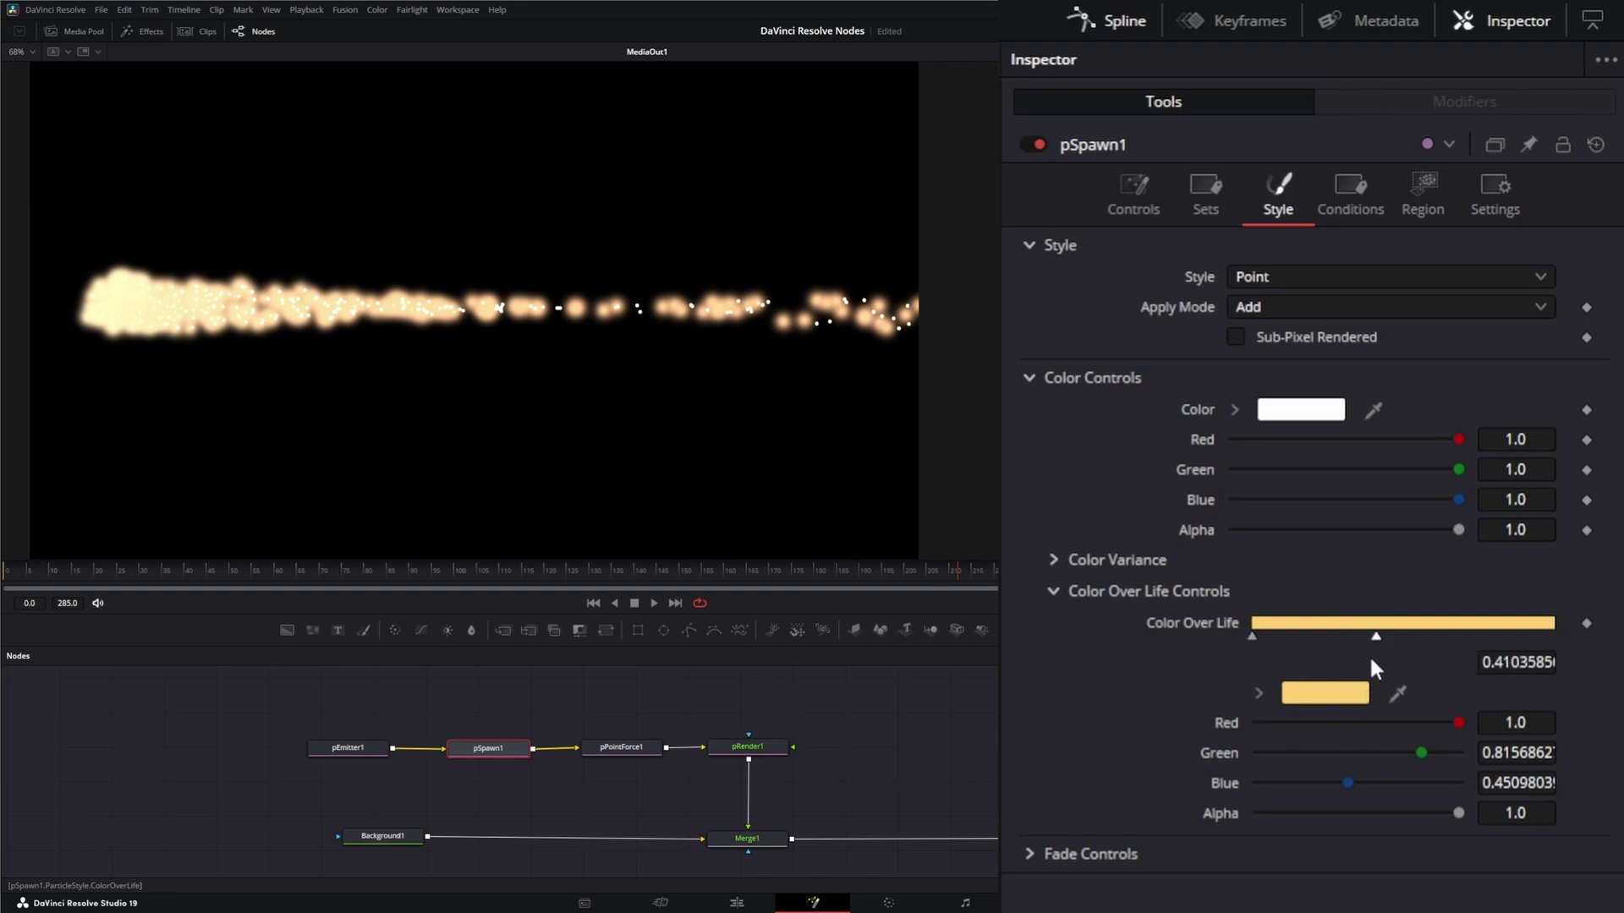
left_click(1332, 695)
left_click_drag(927, 401, 937, 350)
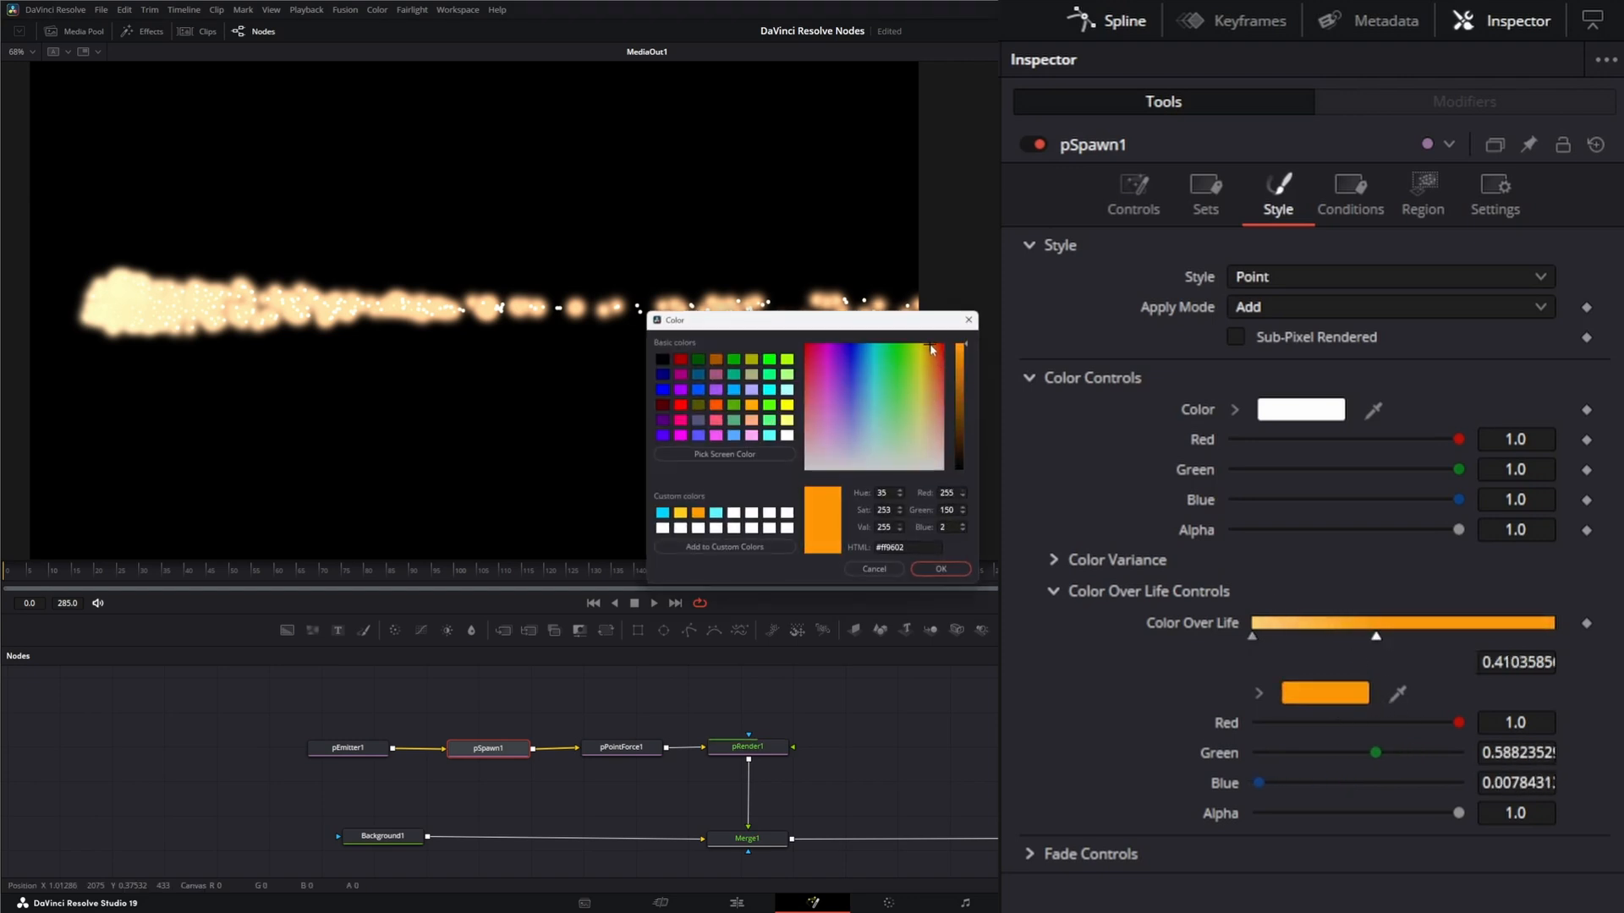
left_click(941, 569)
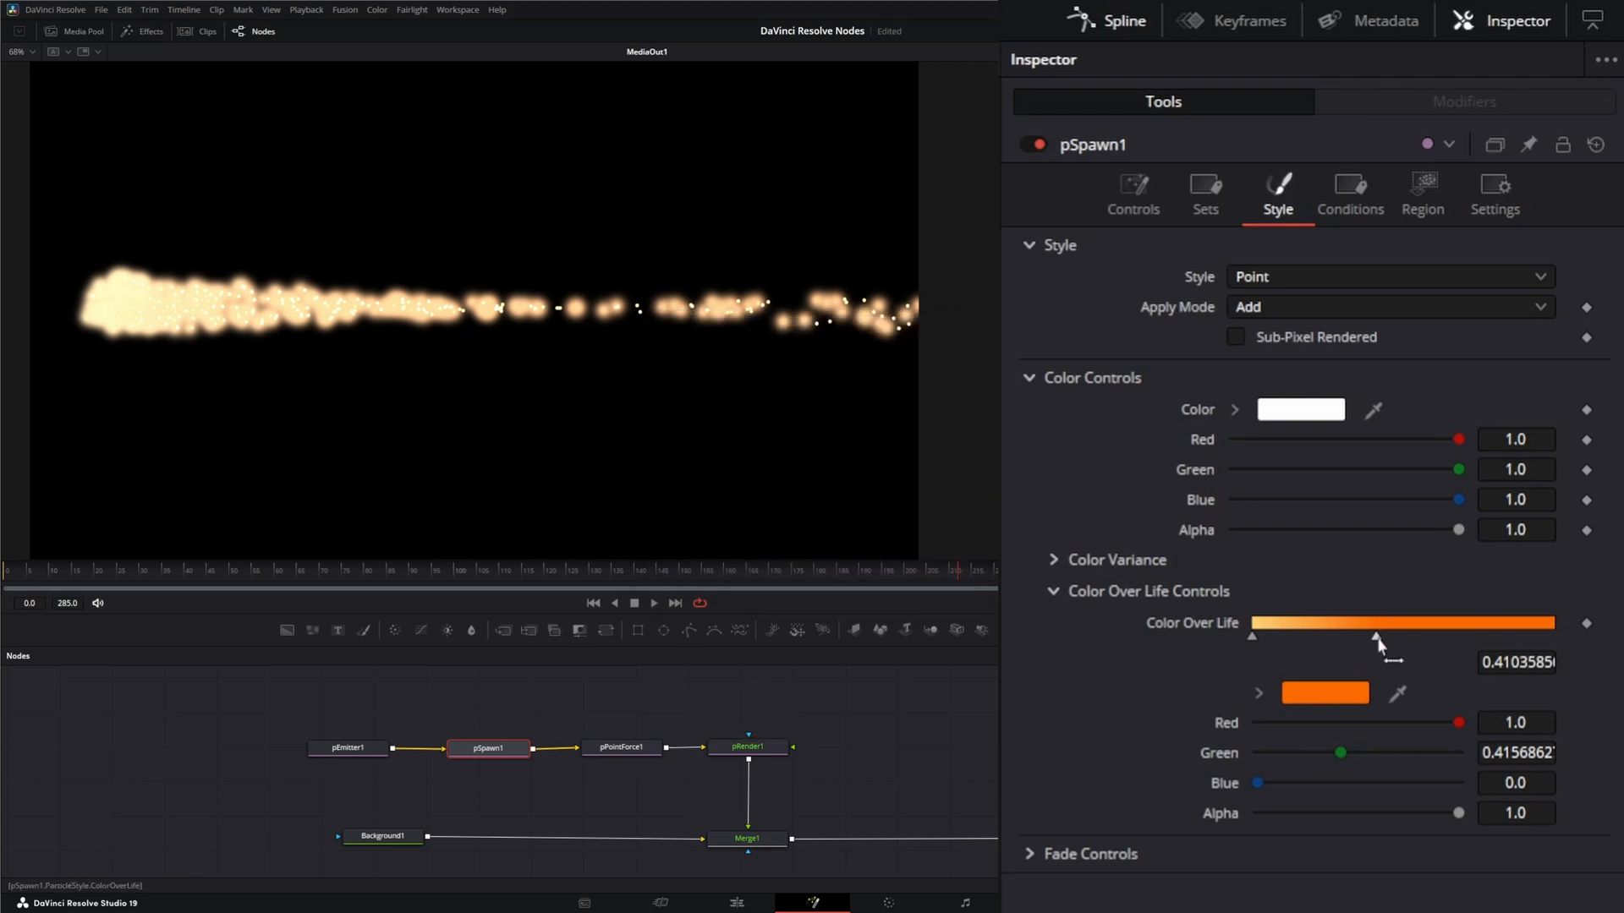
Step: Add a red late stop and slide the orange and red stops earlier along the gradient
left_click_drag(1375, 637, 1354, 637)
left_click(1469, 632)
left_click(1328, 694)
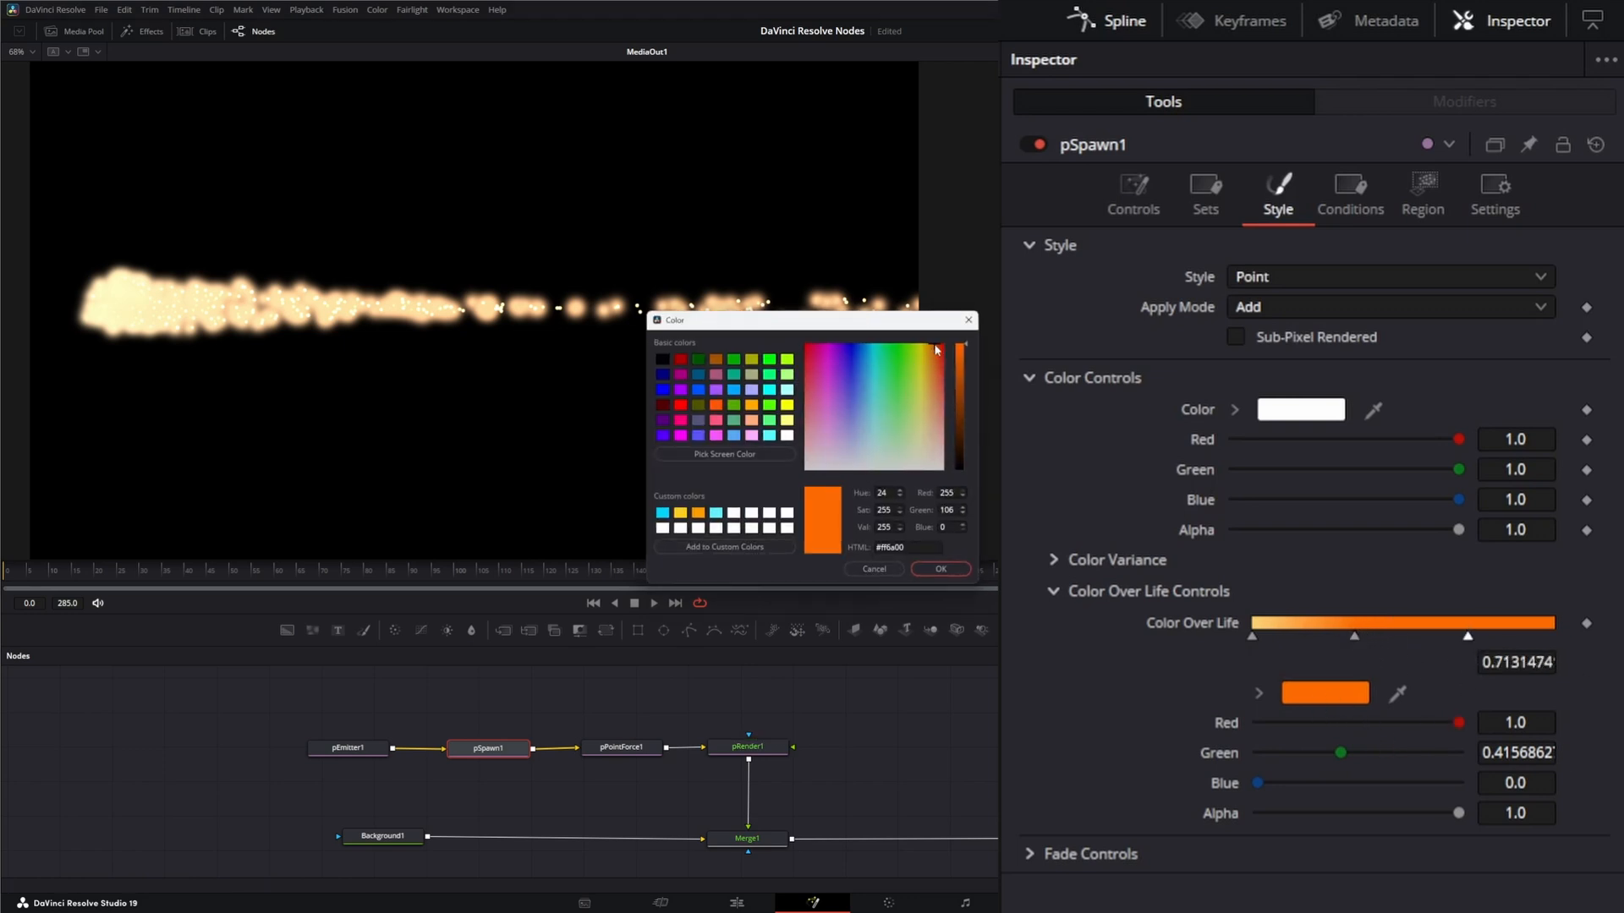
left_click_drag(936, 343, 800, 341)
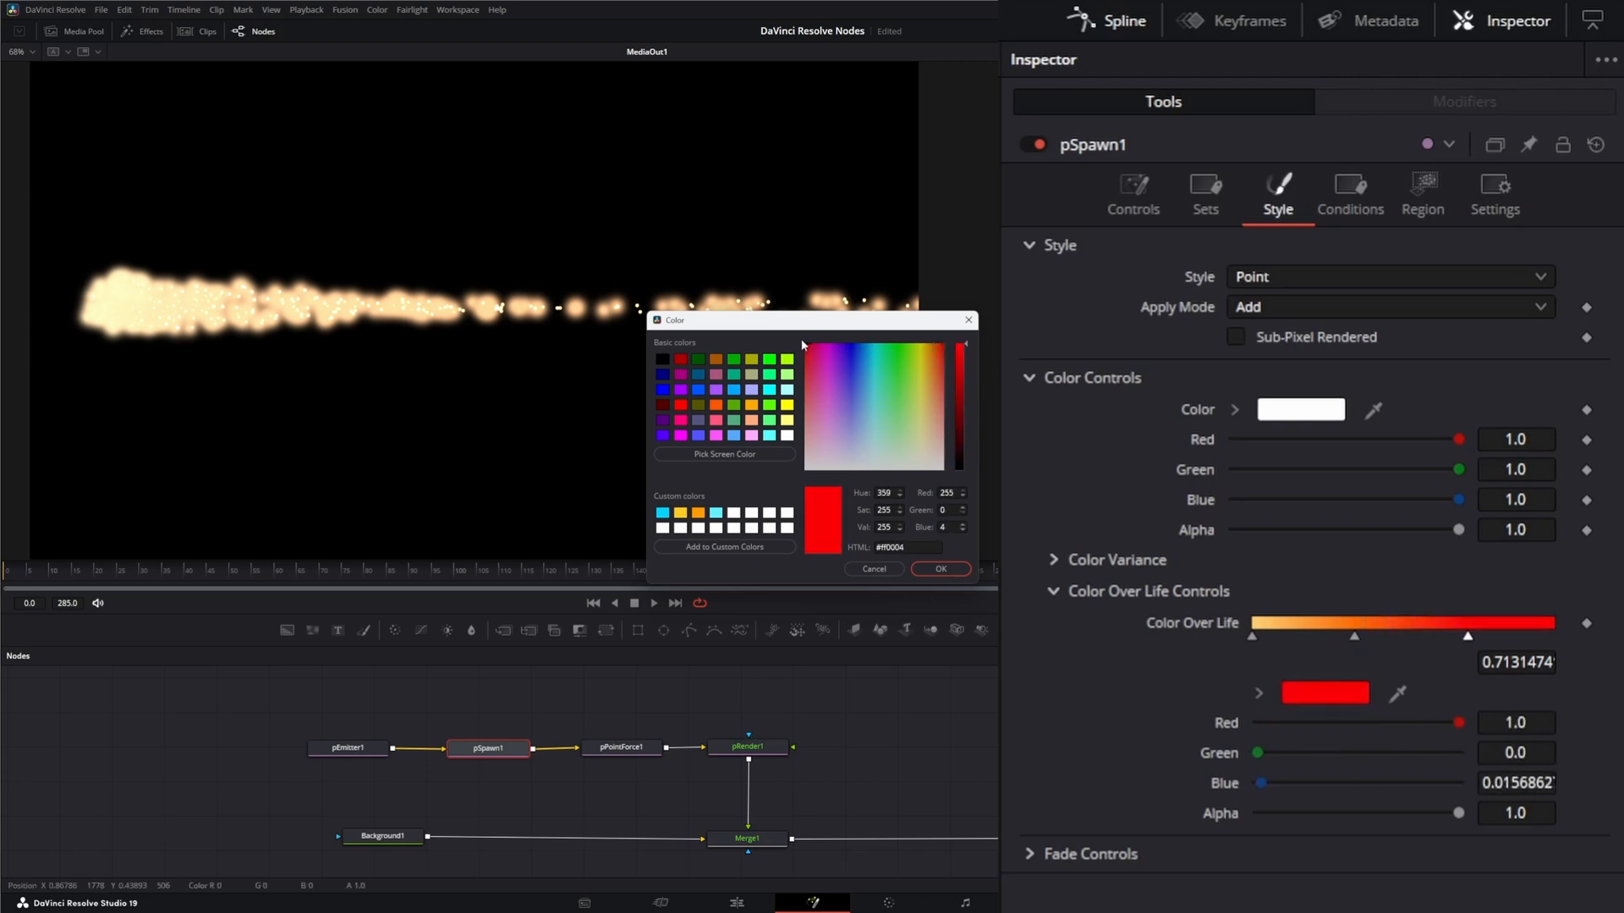
left_click(940, 569)
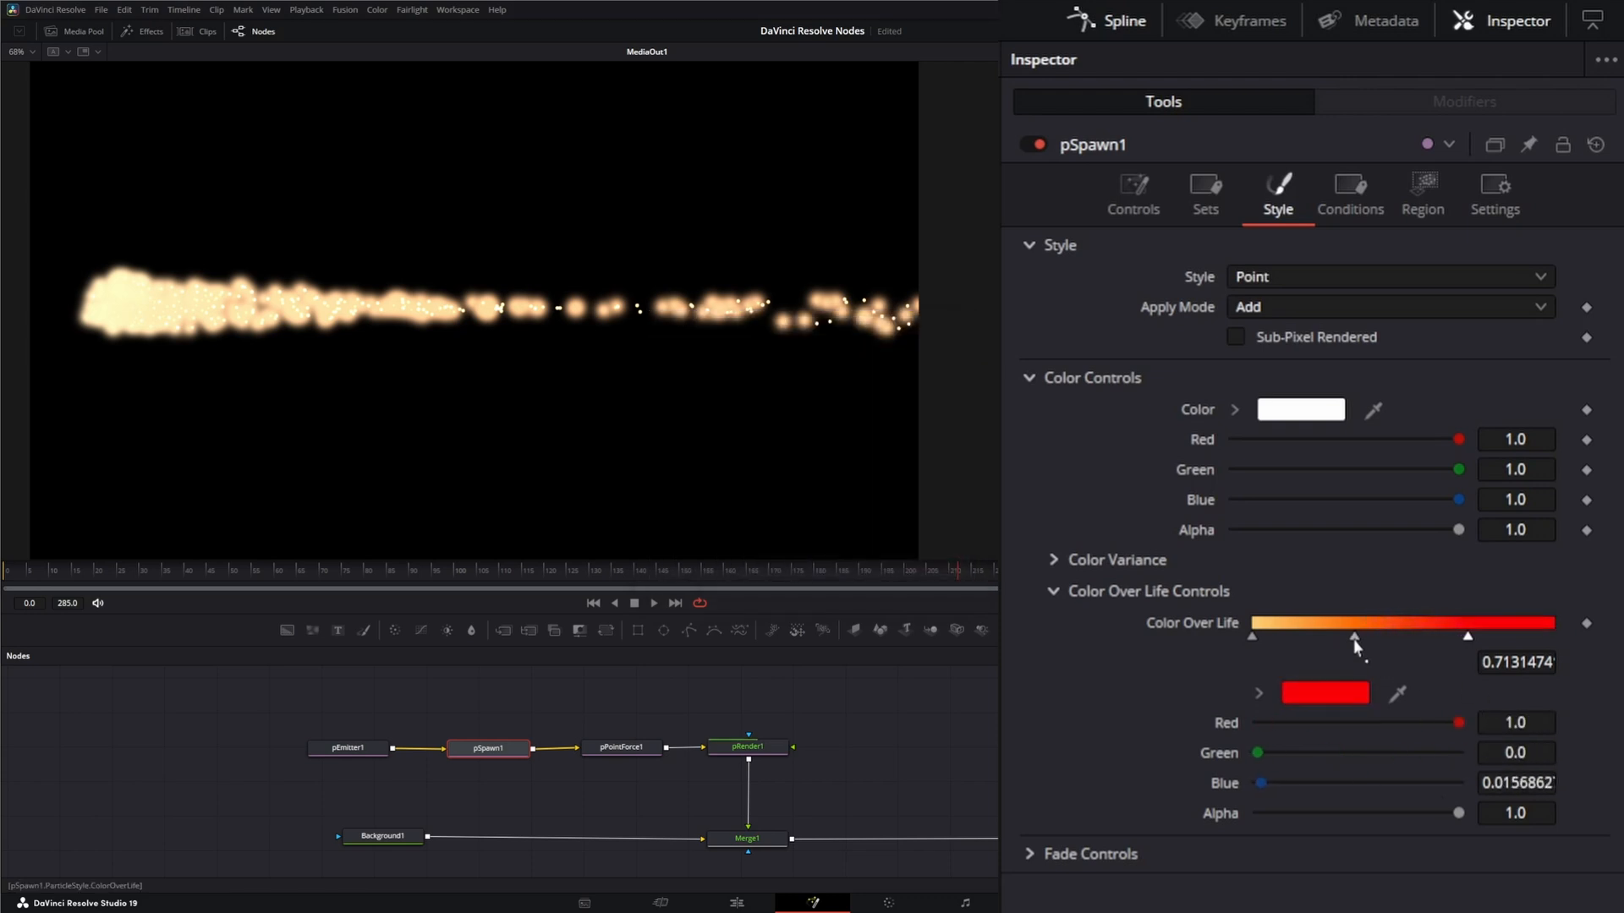
left_click_drag(1355, 635, 1342, 635)
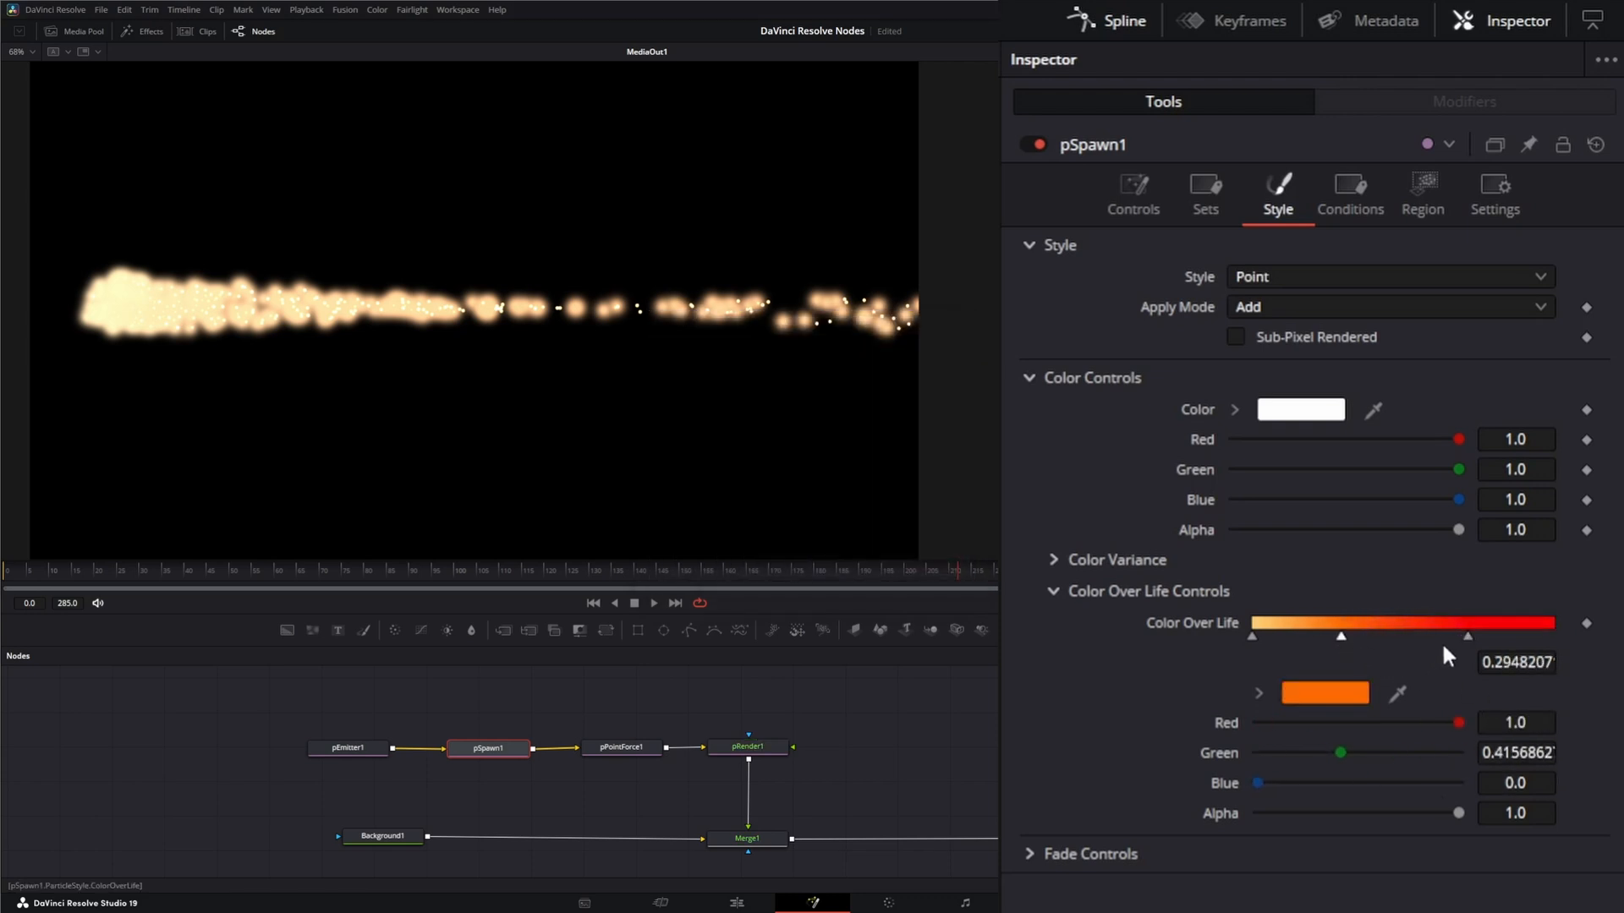
mouse_move(1468, 638)
left_mouse_down()
mouse_move(1306, 637)
mouse_move(1362, 637)
left_mouse_up()
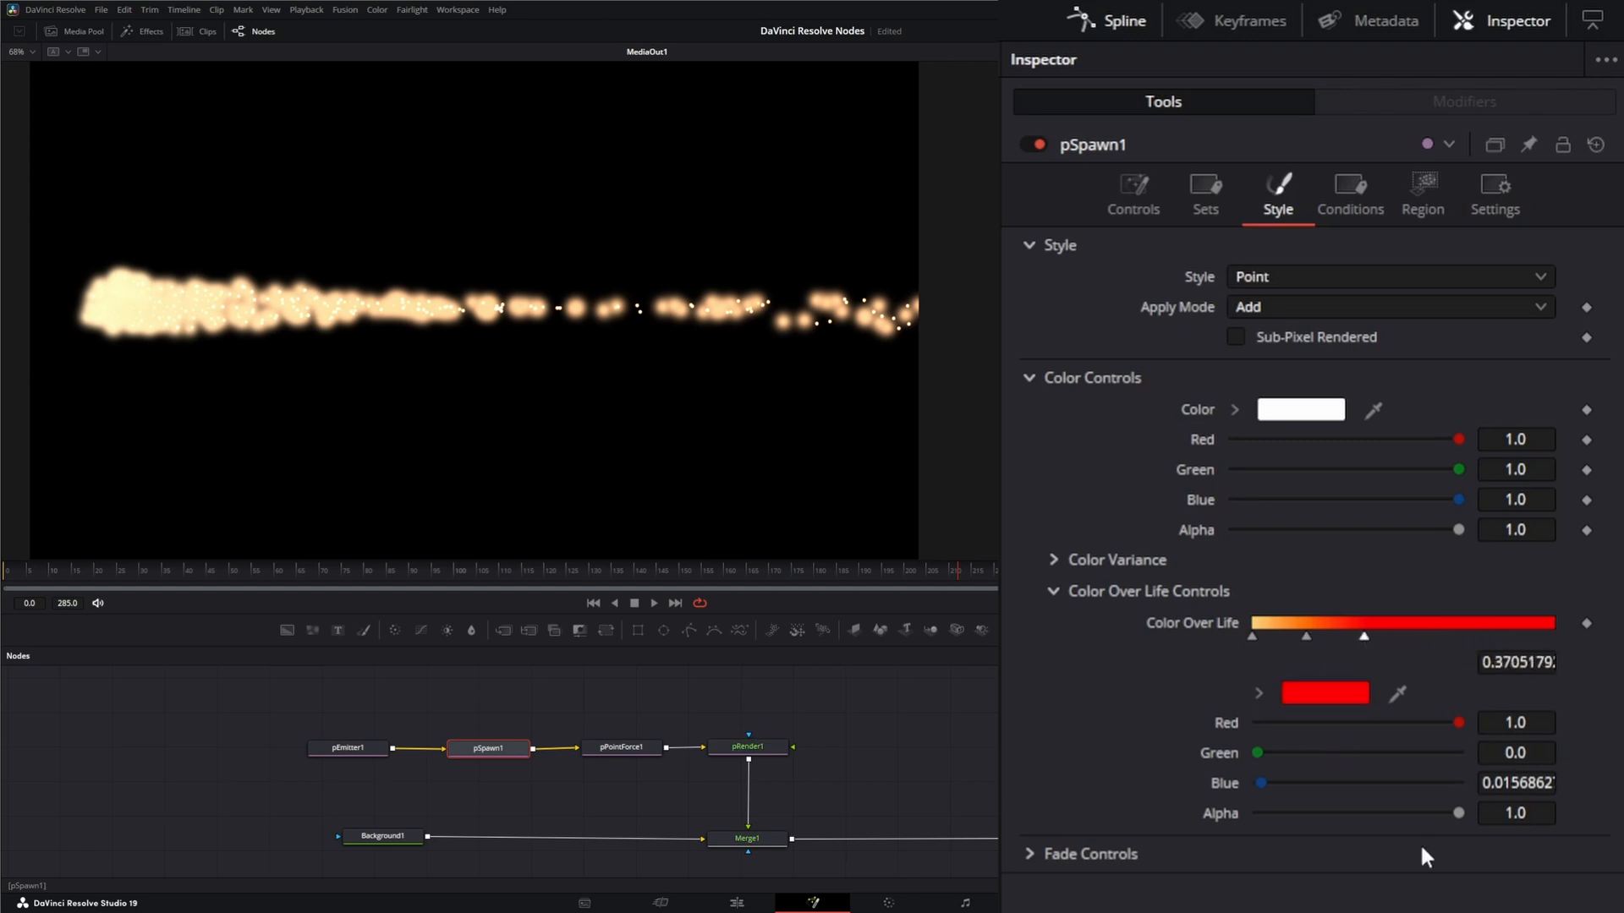
Step: Set pSpawn1's spawn Number to 200 in the Controls tab
left_click(1133, 194)
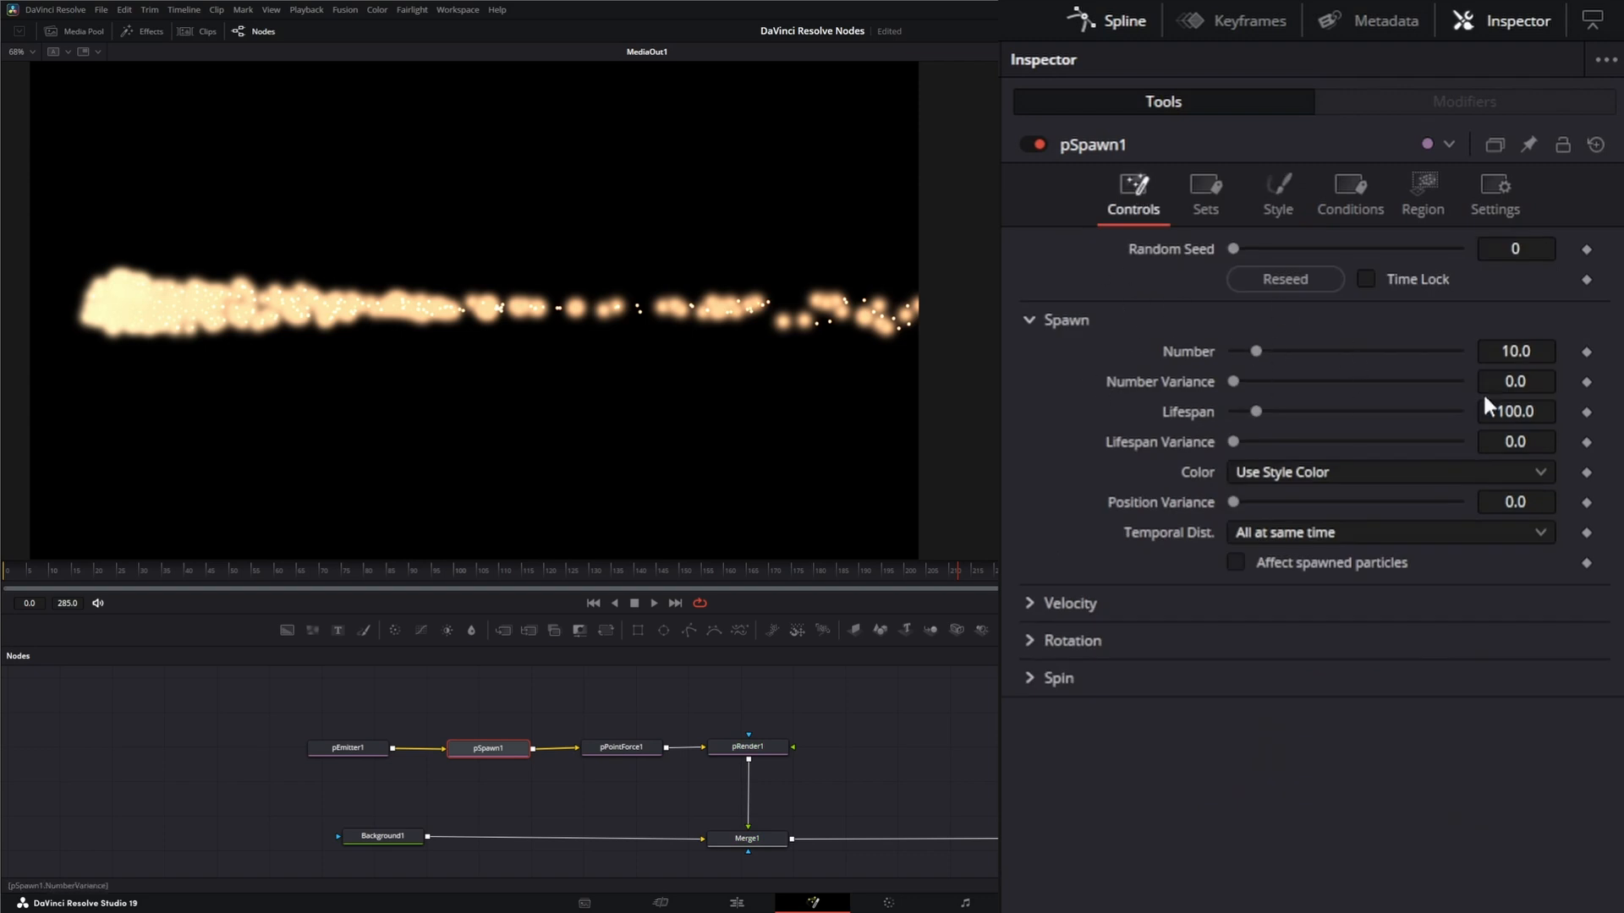
double_click(1510, 352)
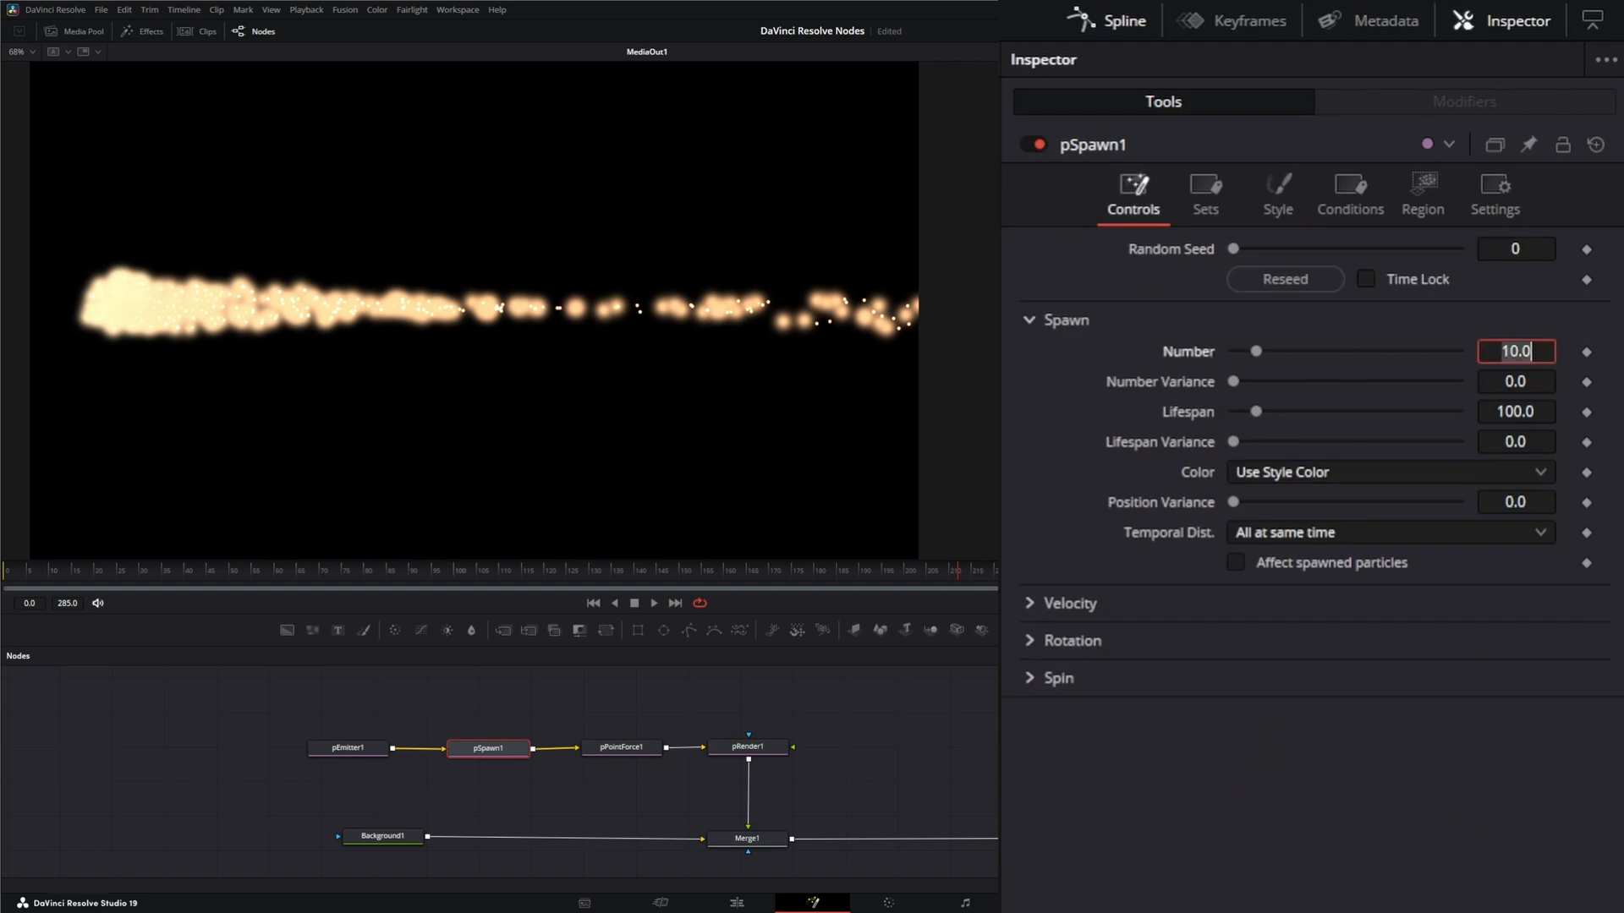
type("200")
key("Tab")
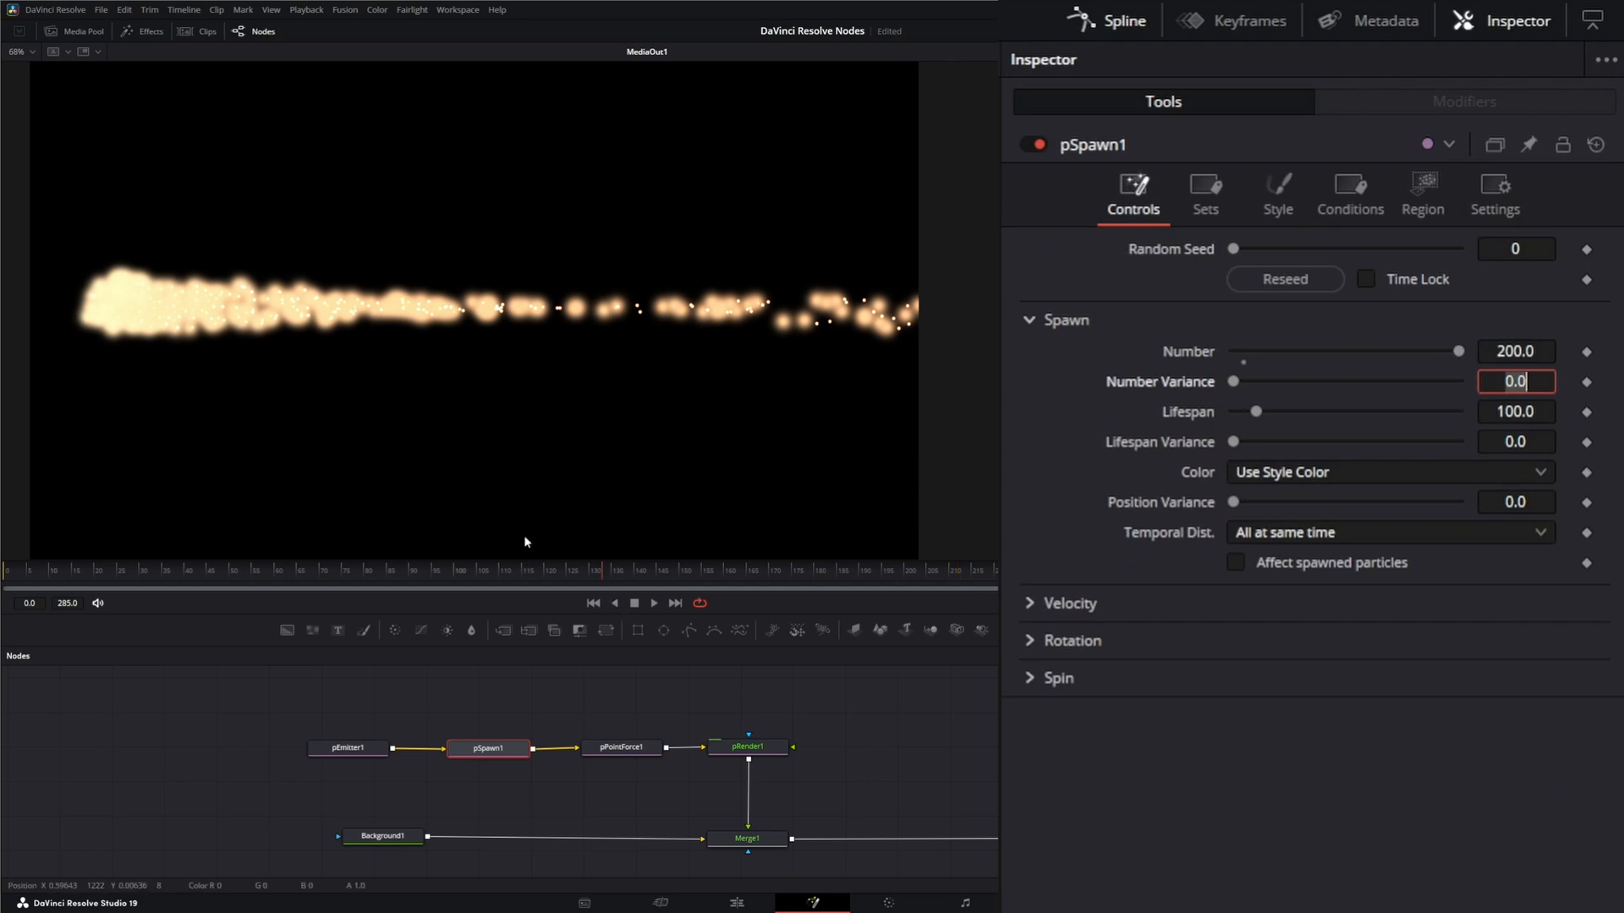
key("Tab")
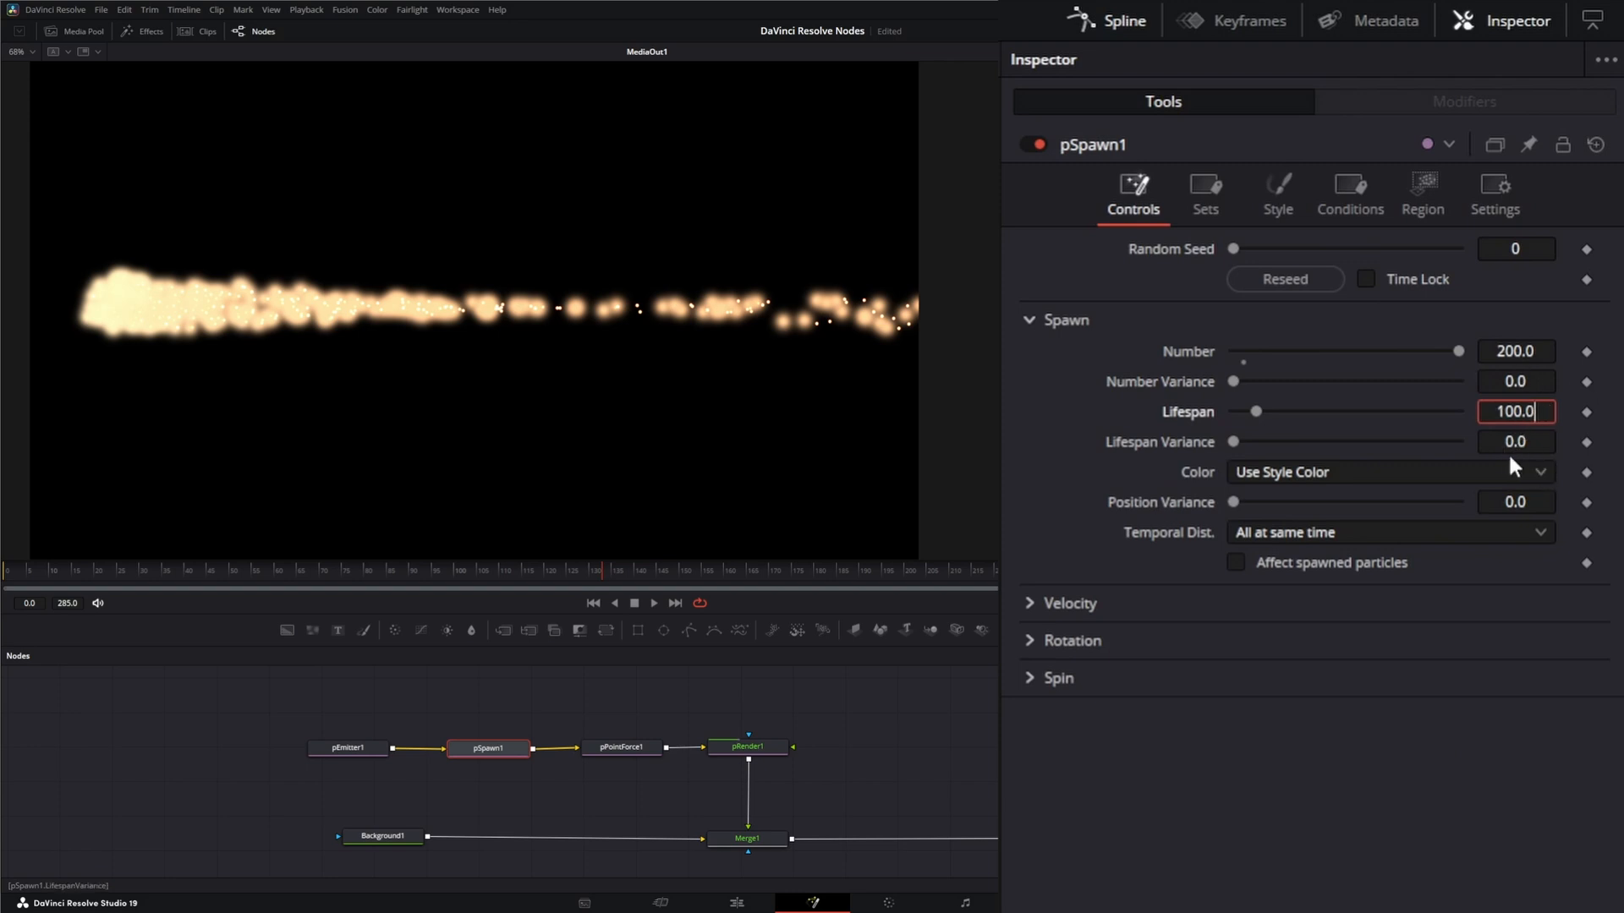
Step: Set Velocity Transfer to 0, then rewind and play the animation from the start
left_click(1029, 603)
left_click(1029, 602)
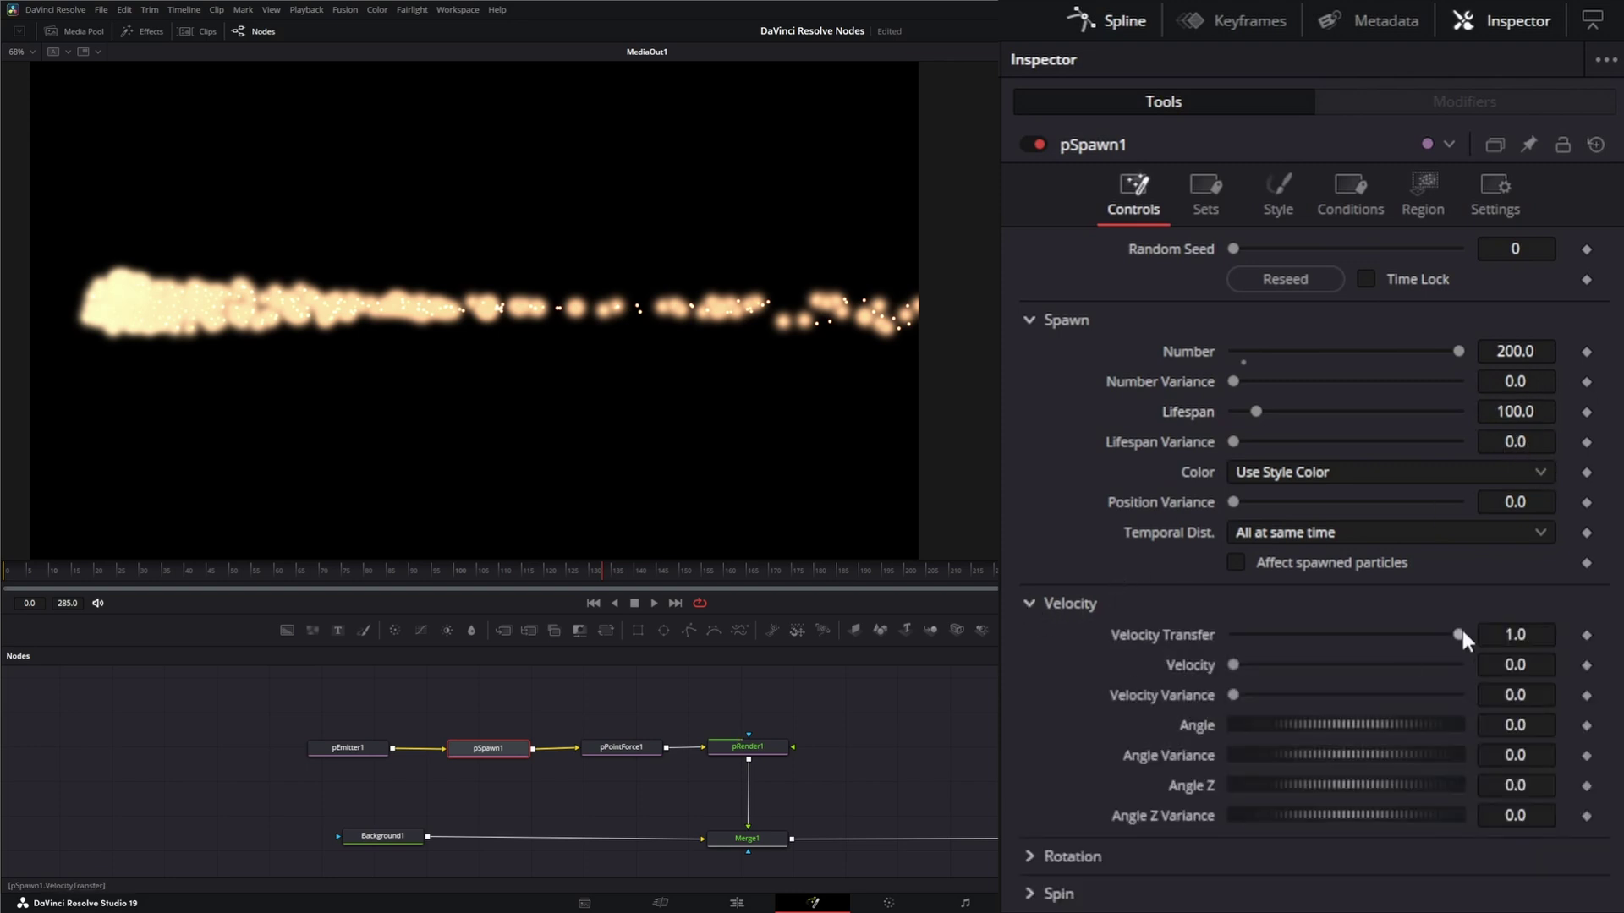
double_click(1515, 634)
type("0")
key("Tab")
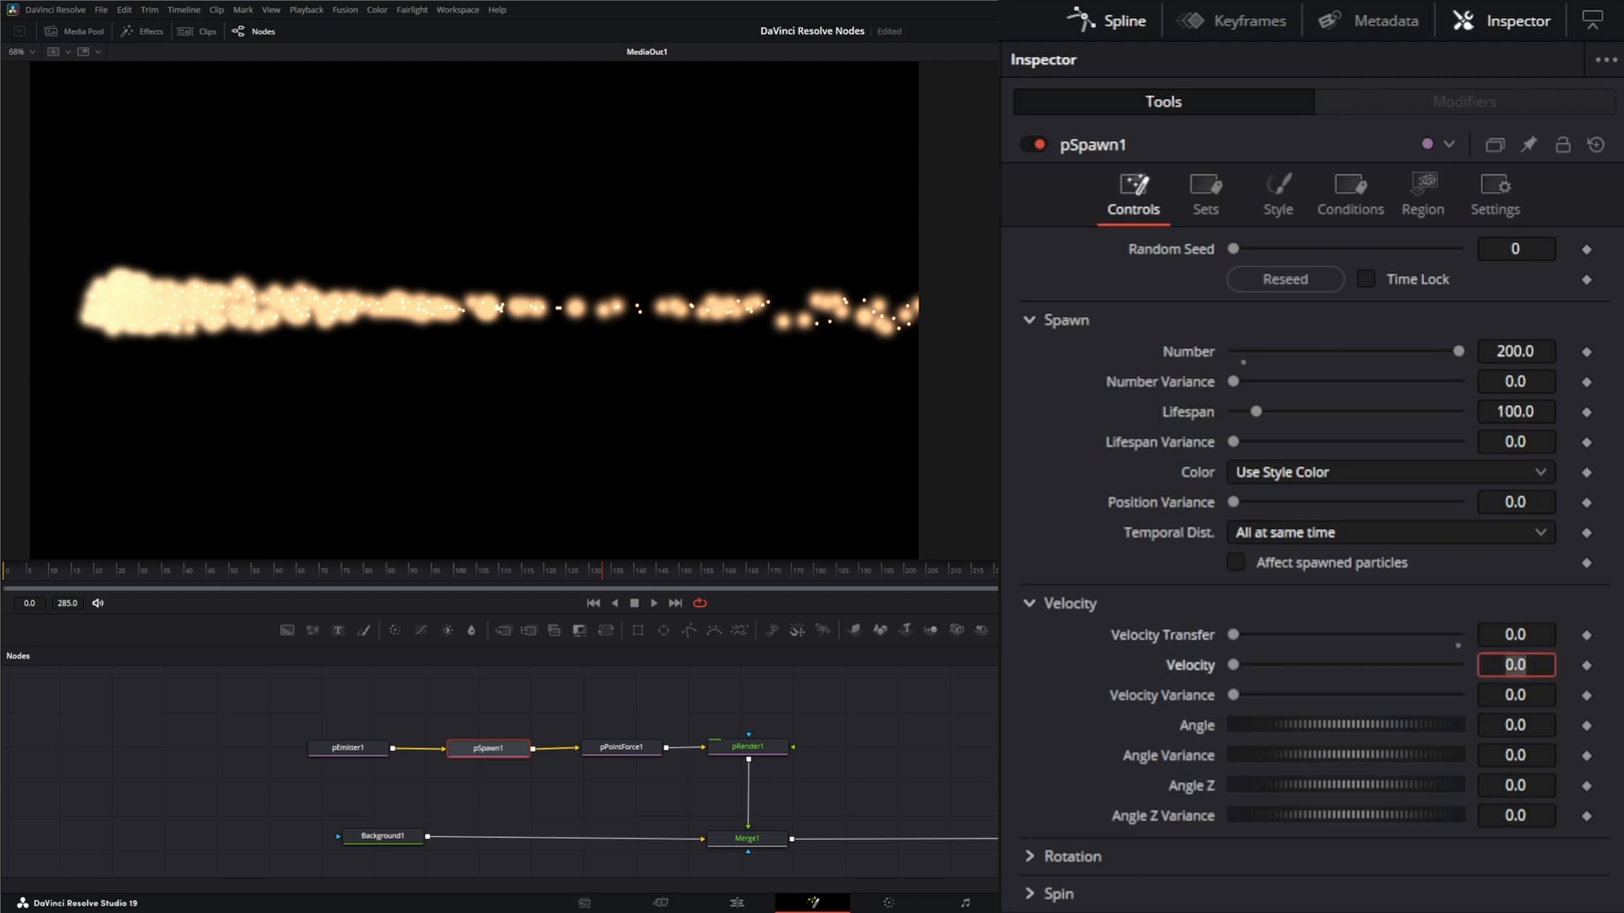
left_click(1030, 602)
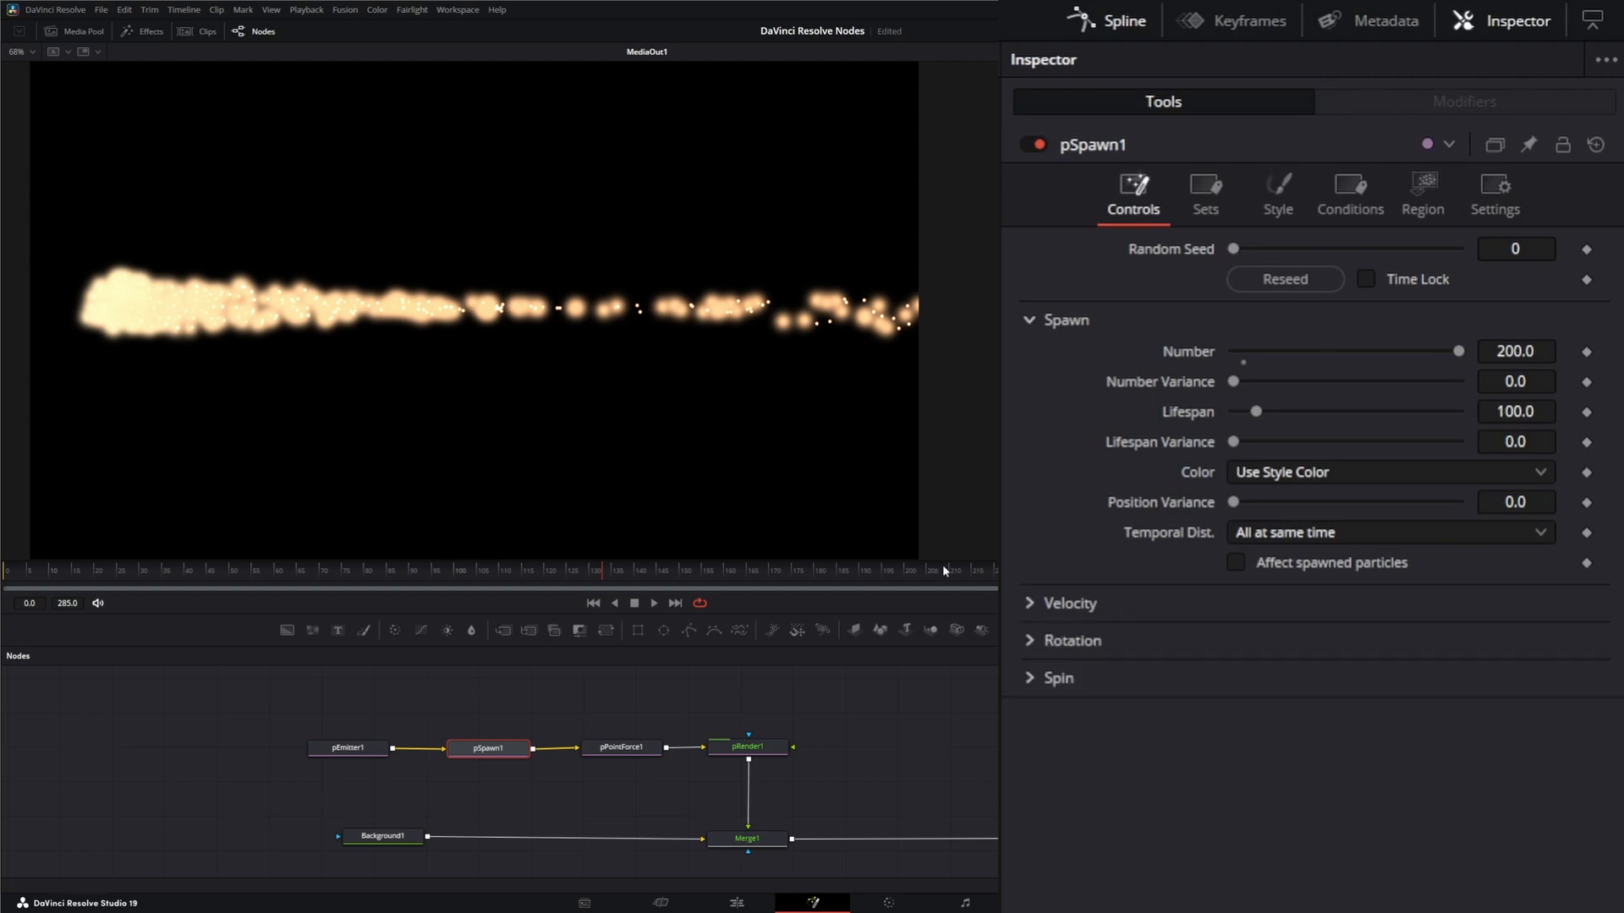
left_click(592, 603)
left_click(654, 603)
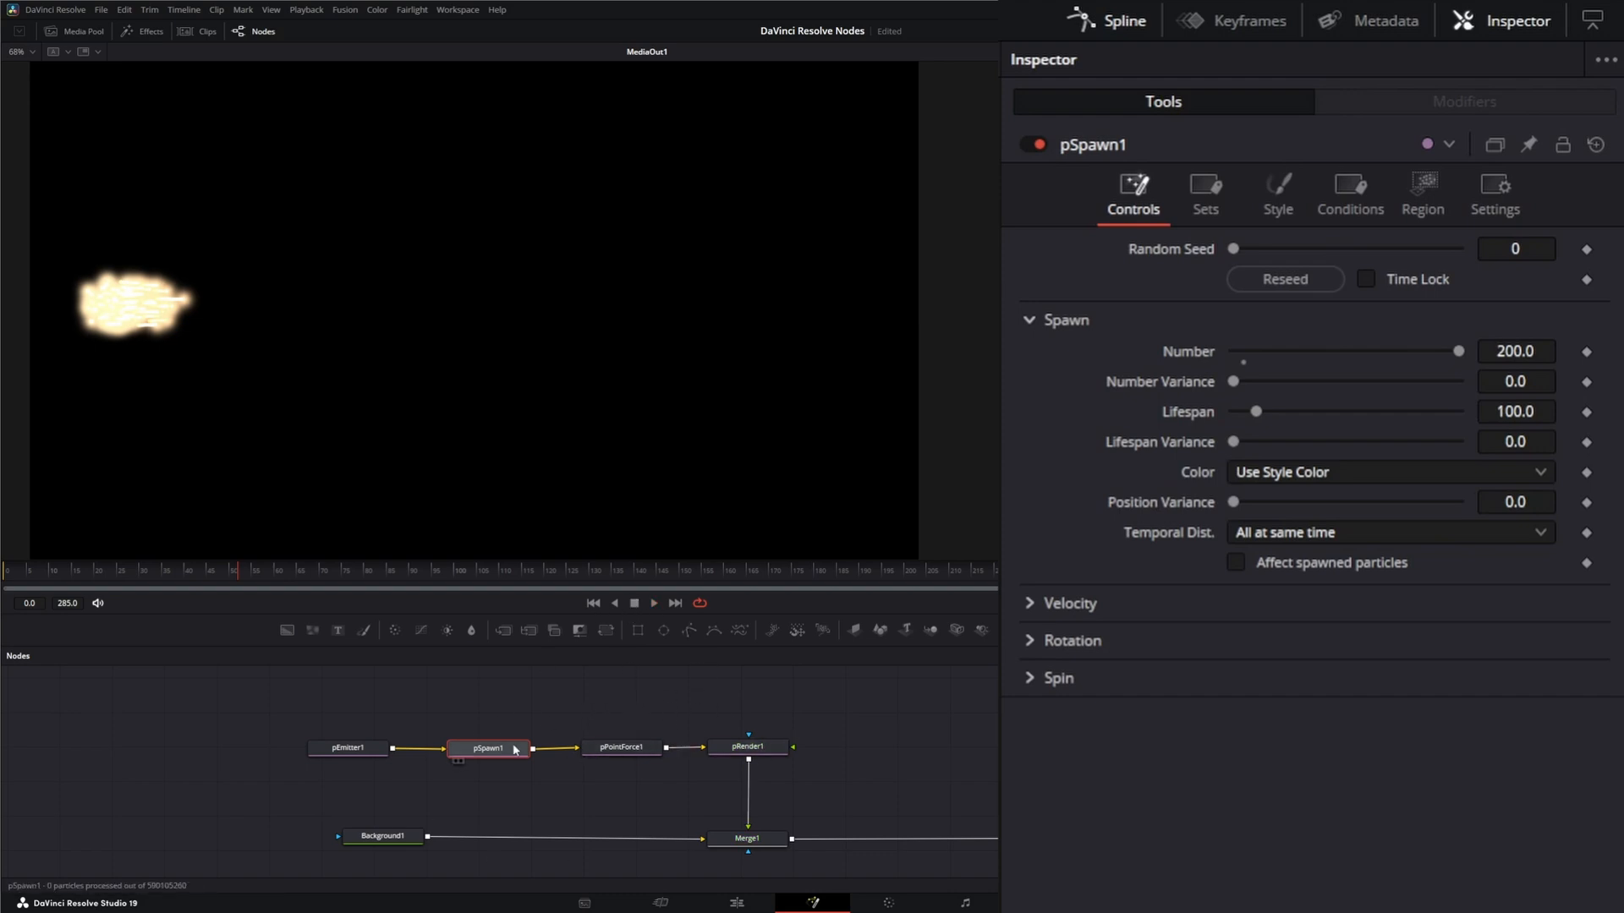
Step: Set pSpawn1's Region to Bitmap with Region Mode 'When intersecting region'
left_click(1424, 191)
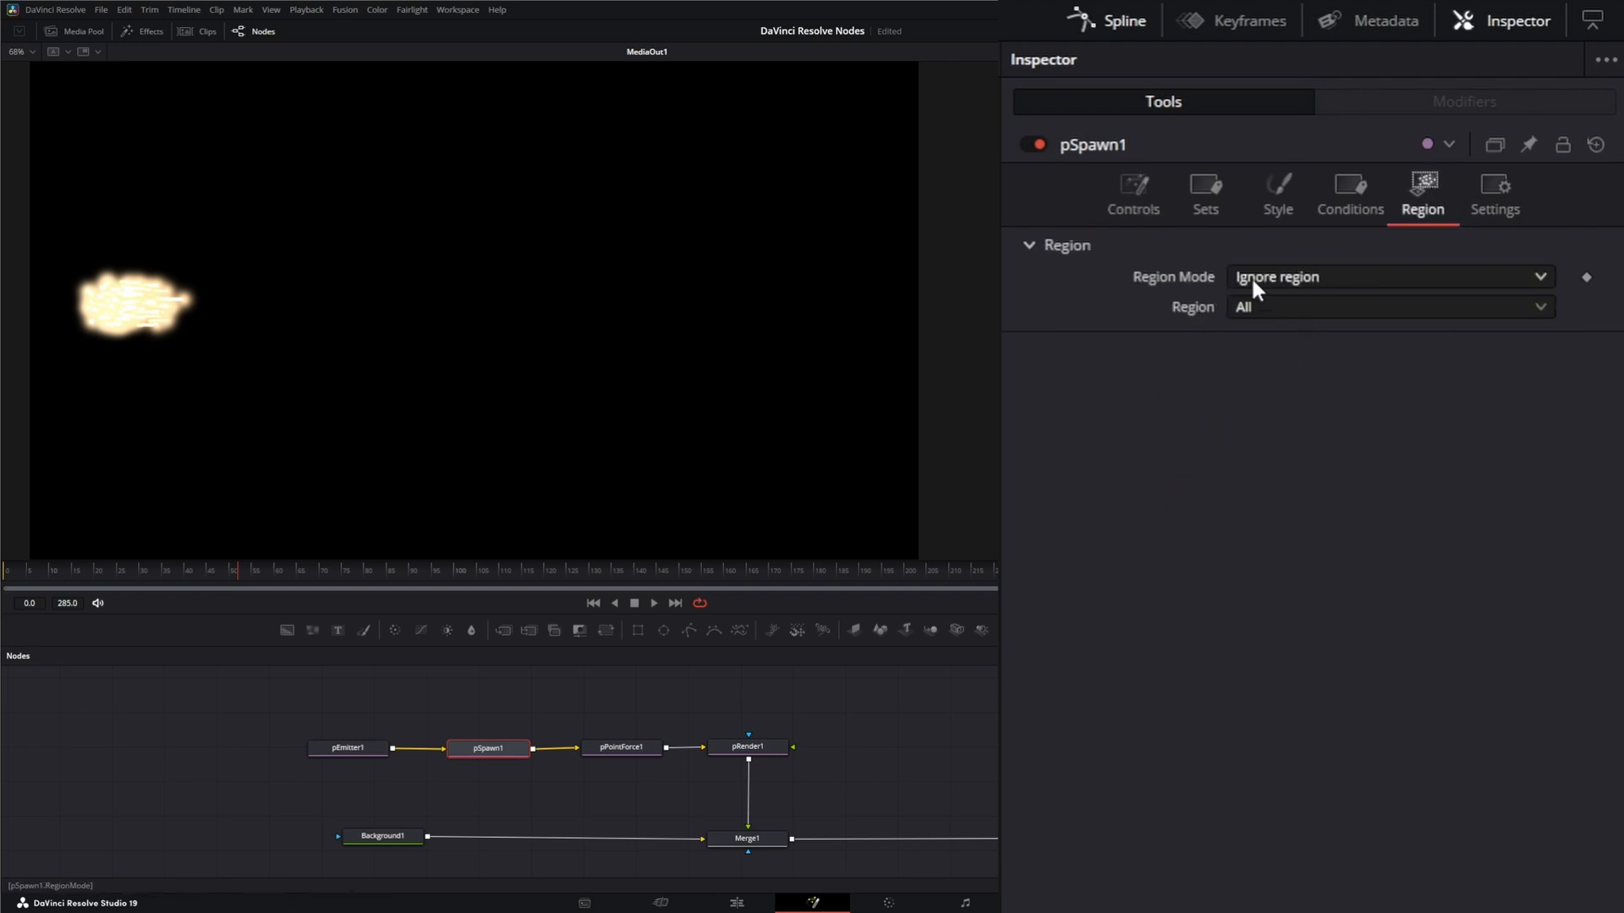
left_click(1258, 308)
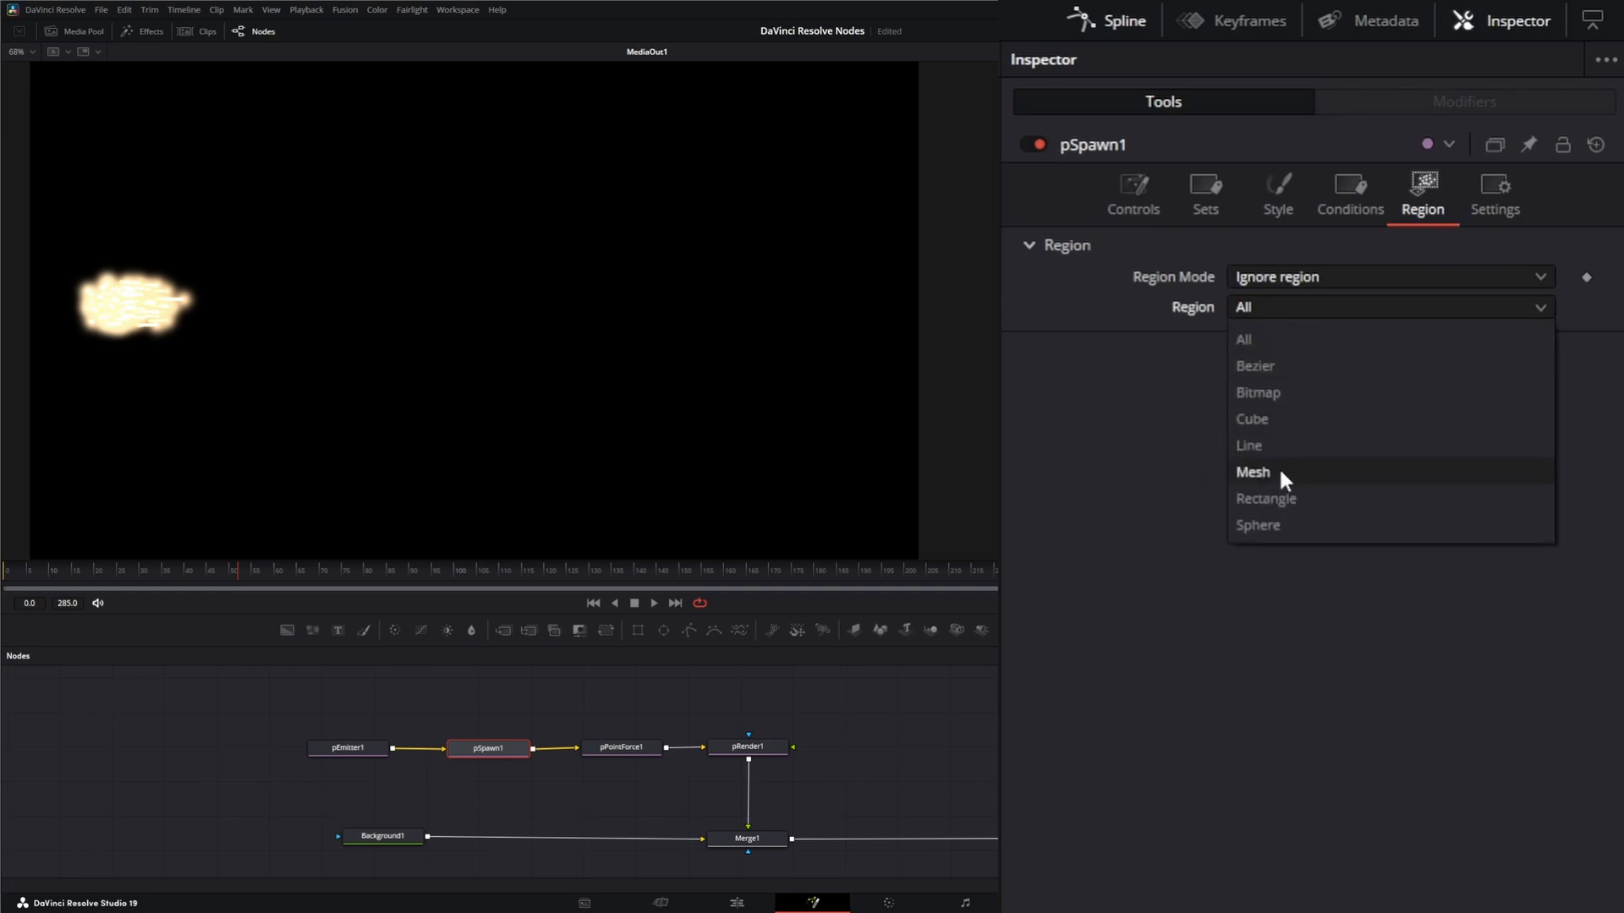
left_click(1288, 396)
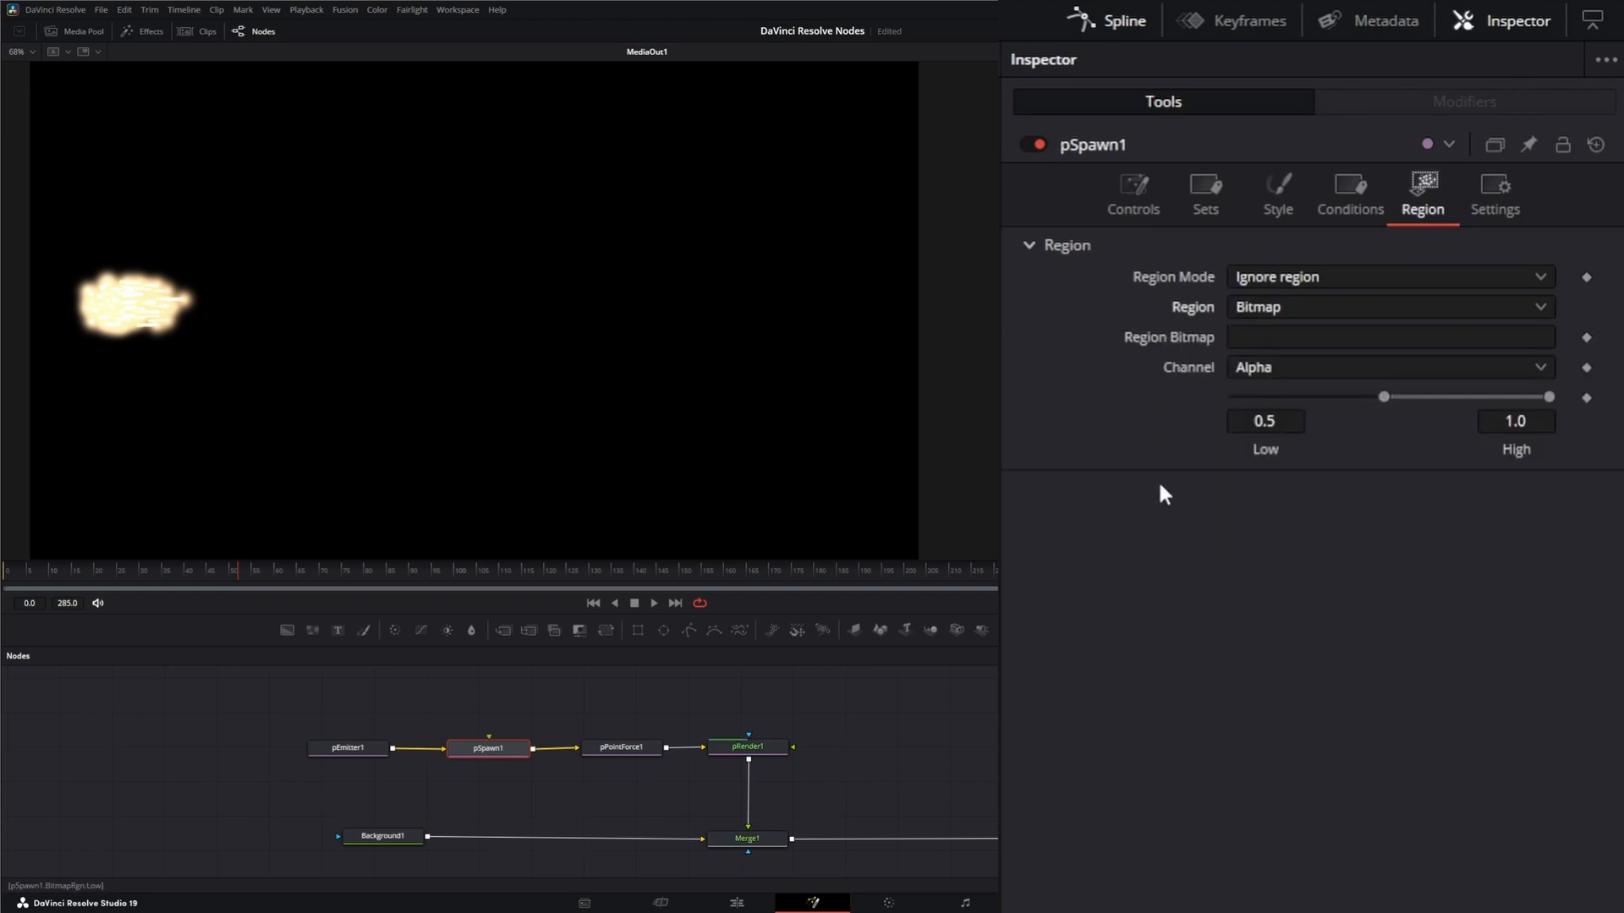
left_click(1278, 277)
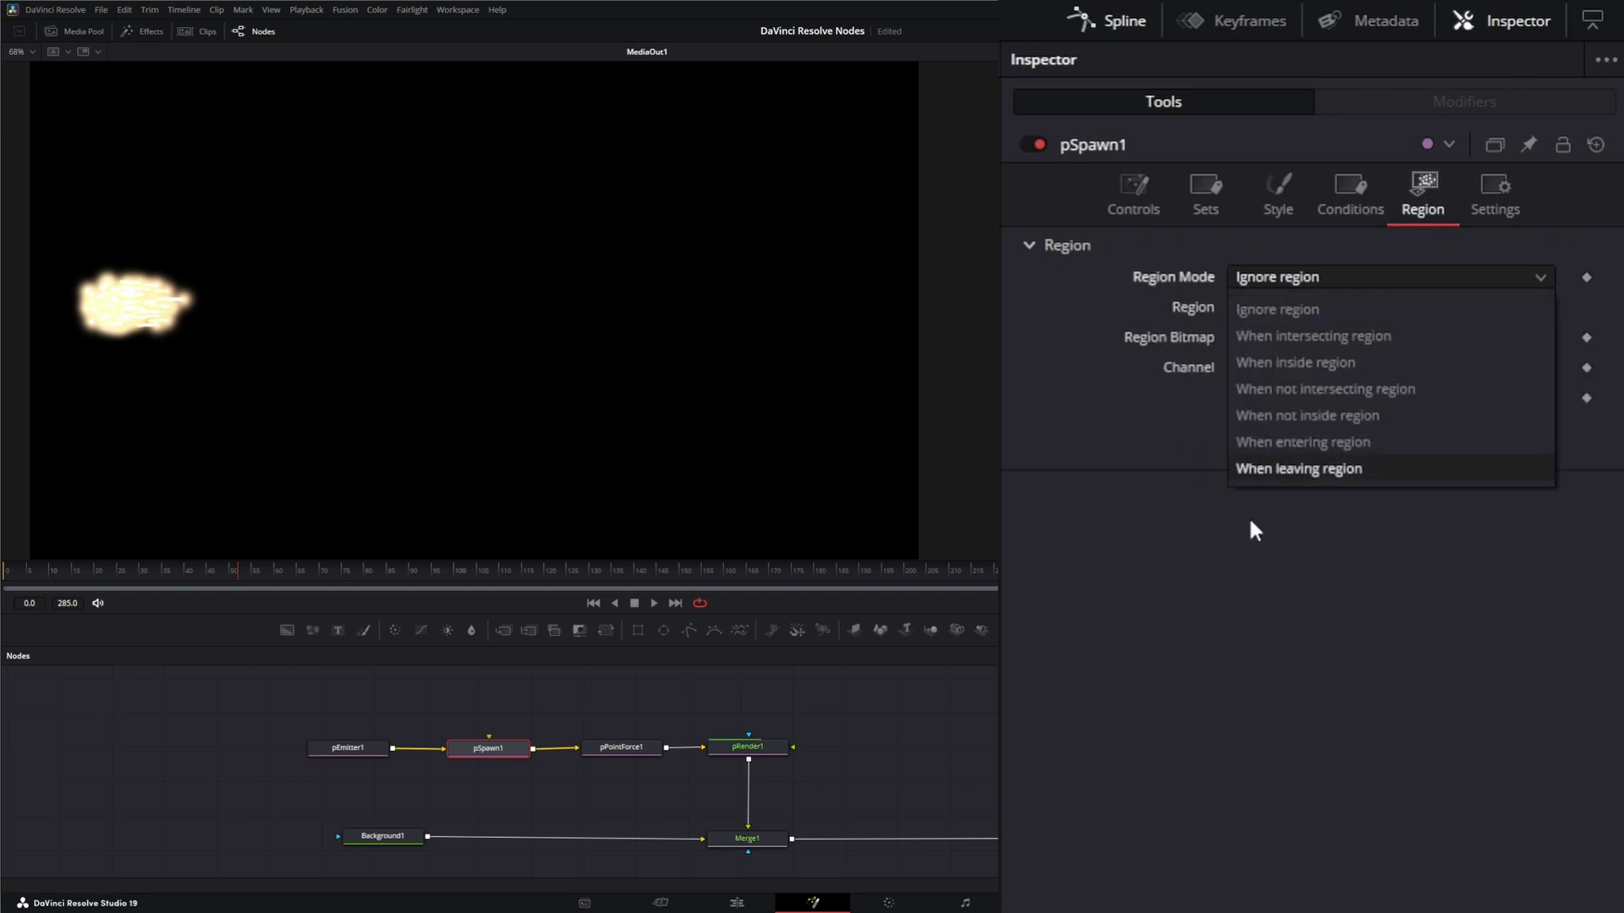
left_click(1307, 338)
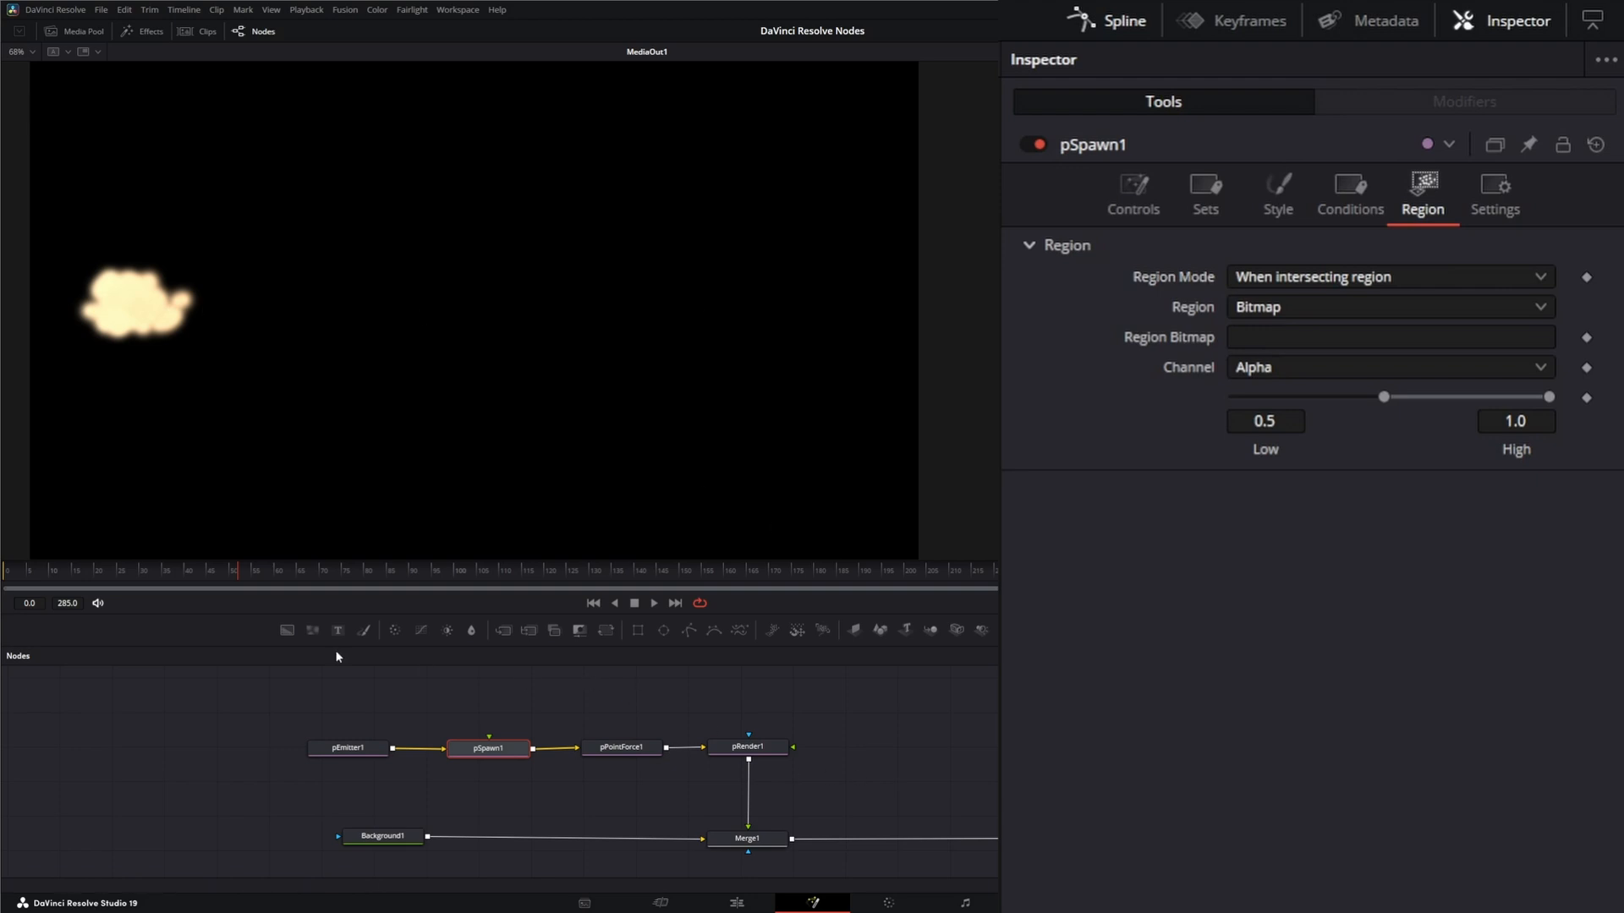
Step: Add Background2 with a Rectangle mask at X 0.77, width 0.16, stretched to full frame height
left_click_drag(288, 630, 832, 699)
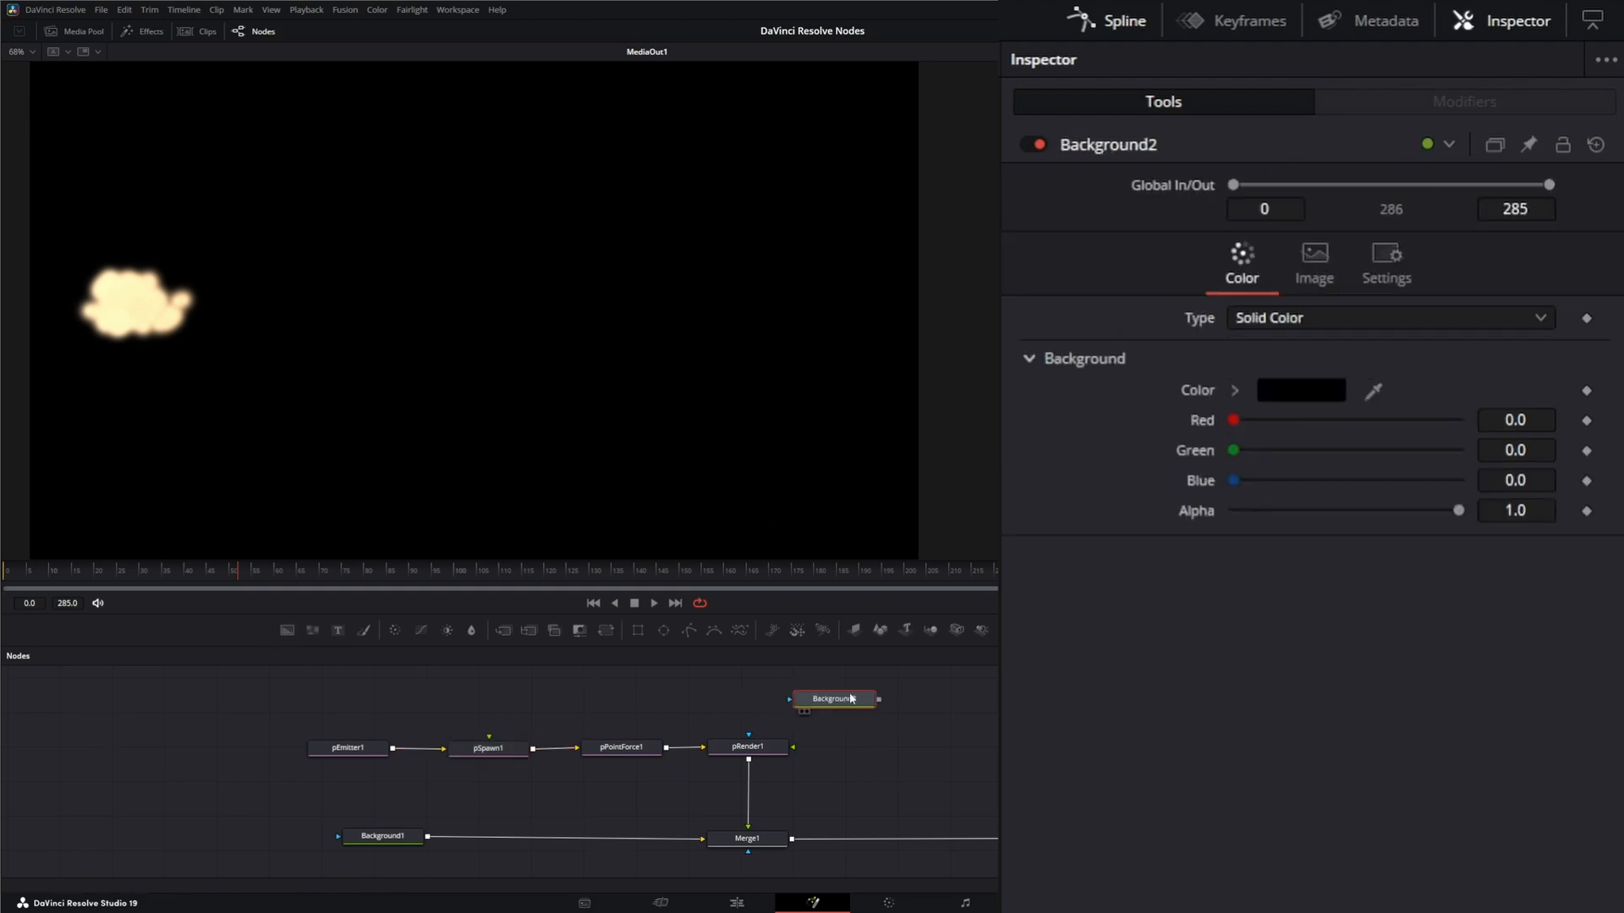
mouse_move(580, 631)
left_mouse_down()
mouse_move(713, 693)
mouse_move(801, 704)
left_mouse_up()
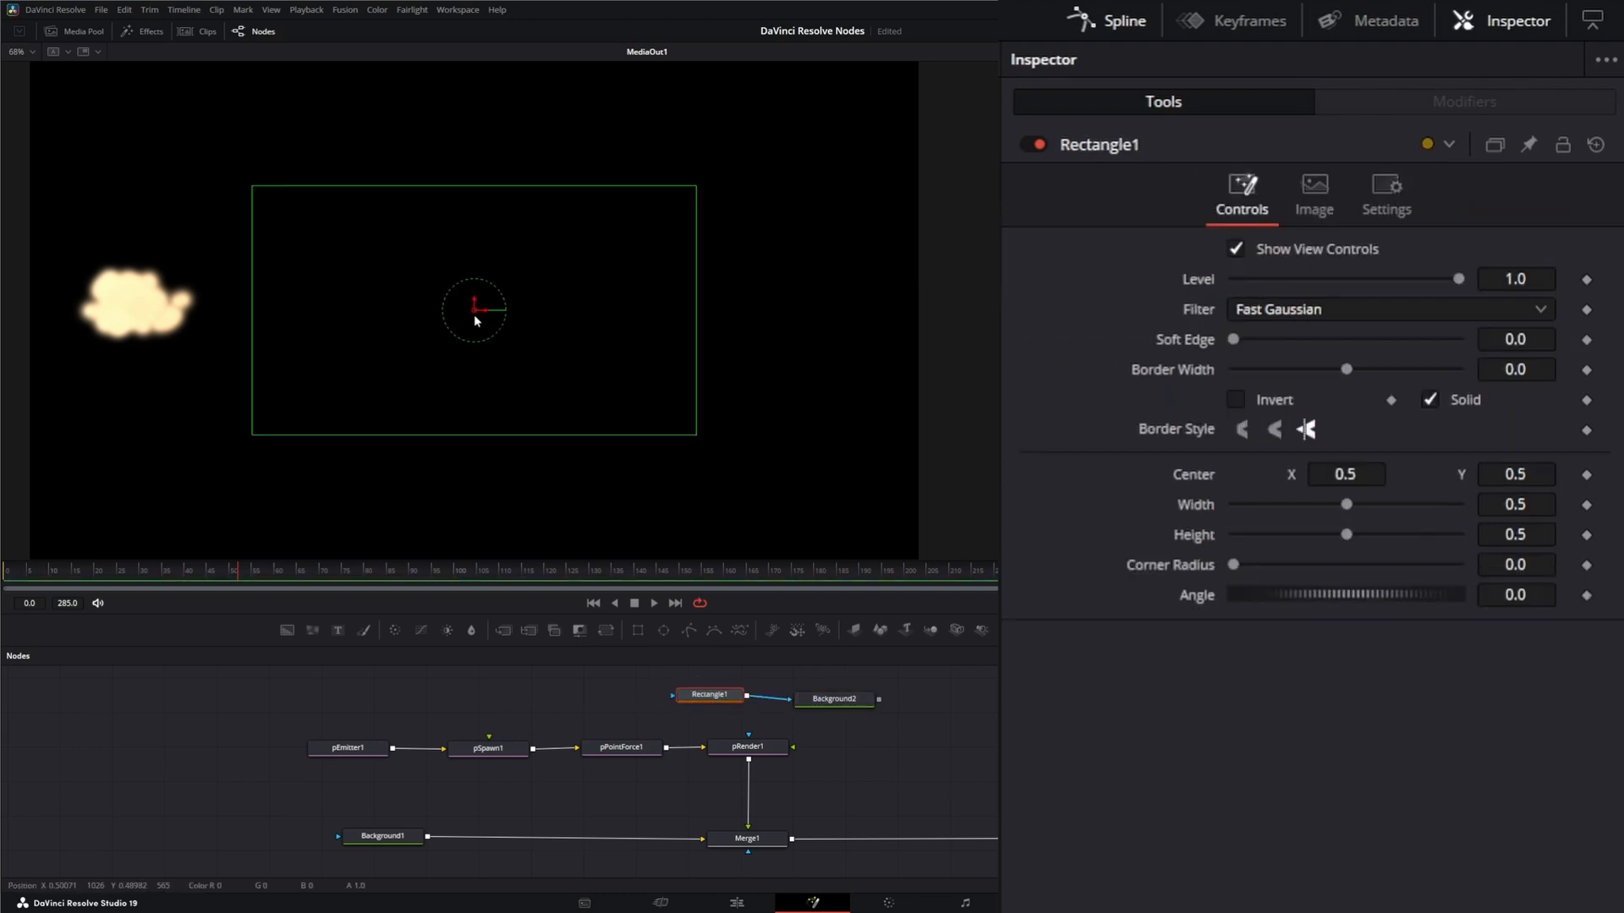
left_click_drag(481, 313, 725, 307)
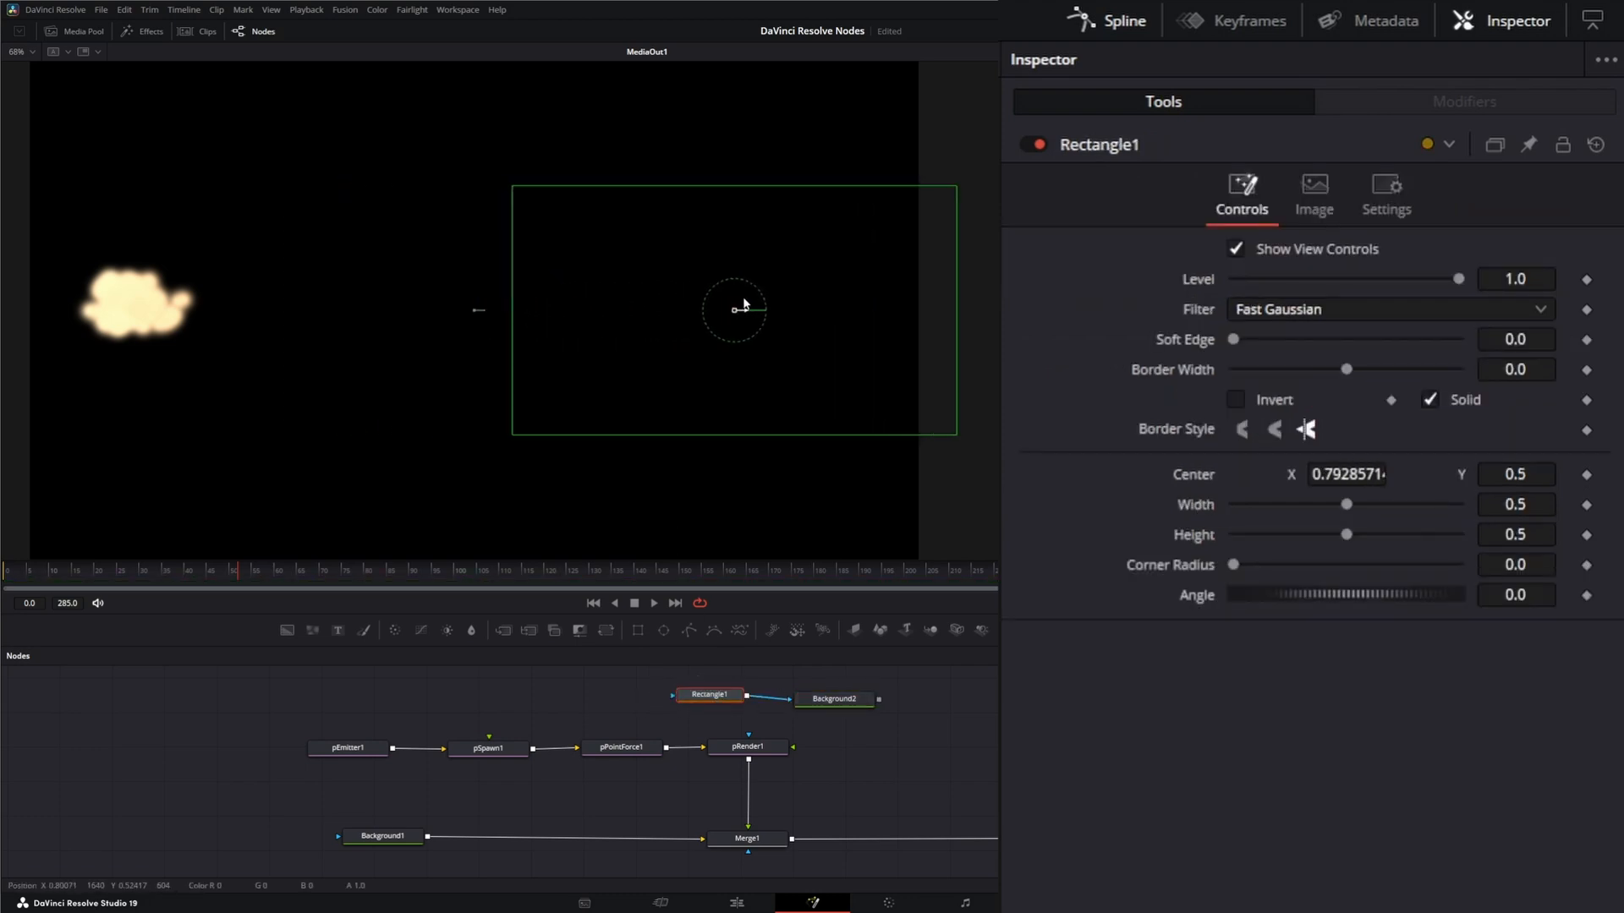
left_click_drag(937, 340, 787, 340)
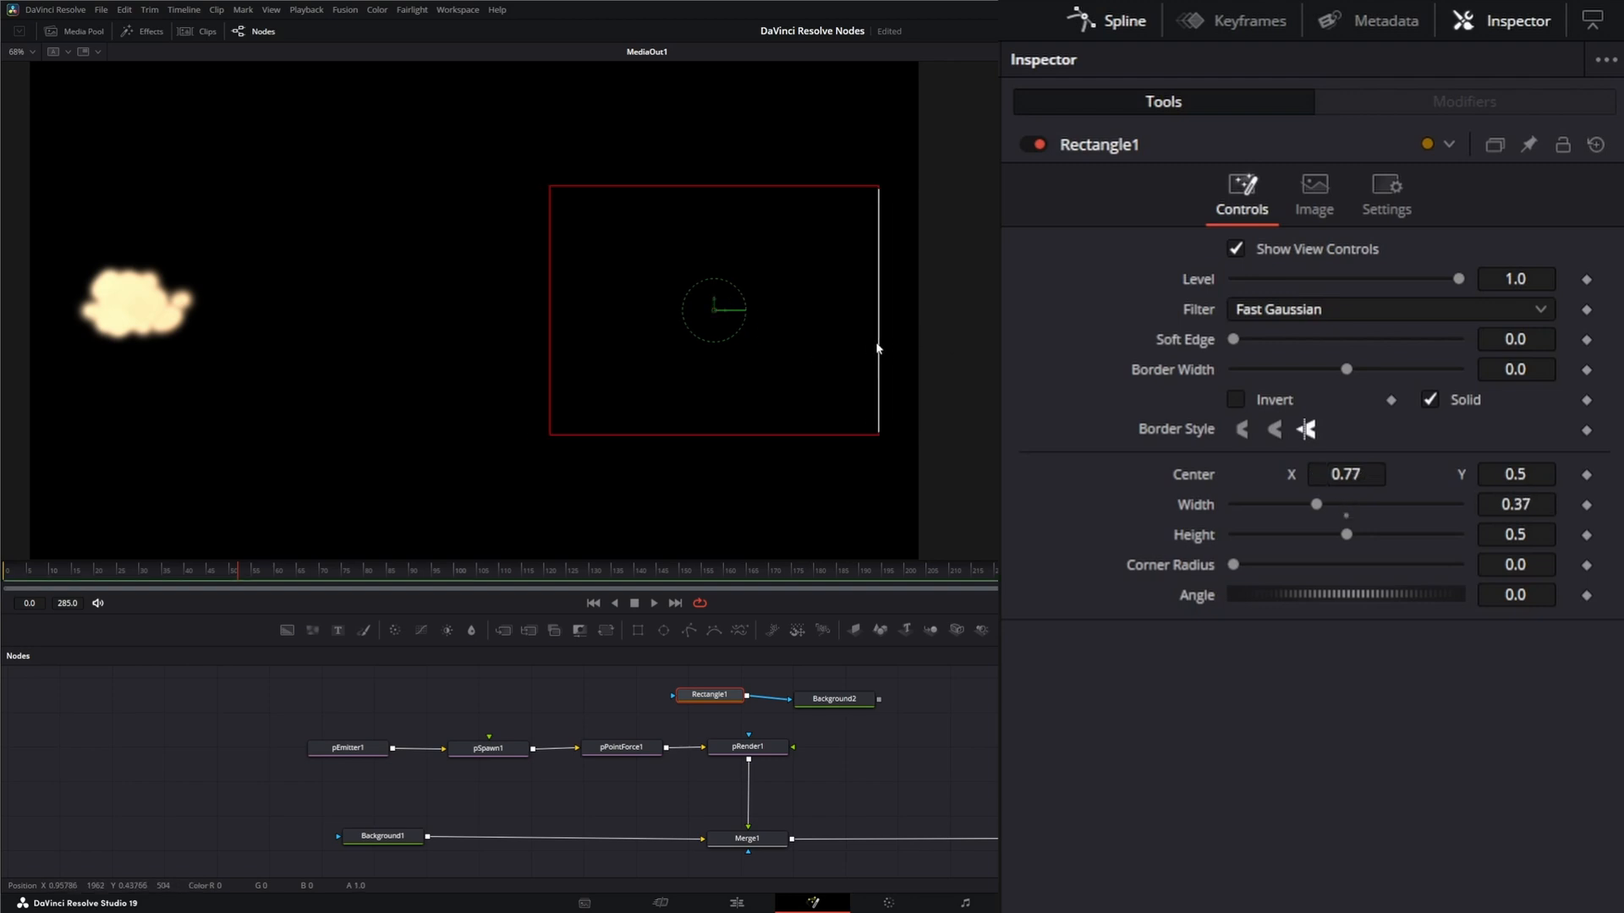
left_click_drag(740, 435, 747, 631)
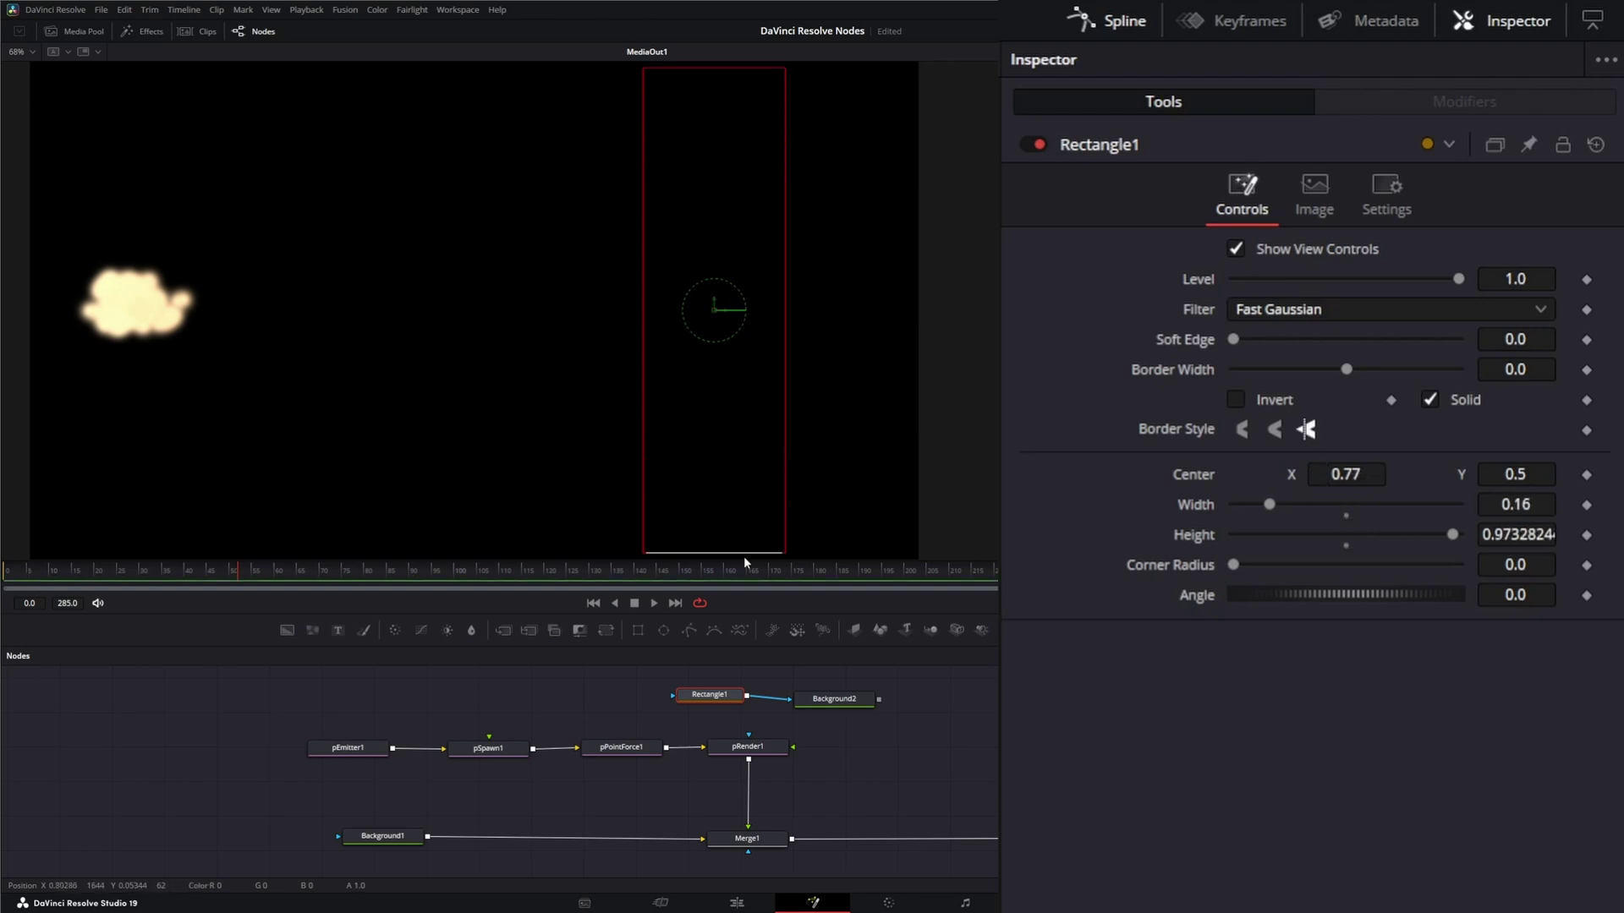
Step: Set Background2's colour to white
left_click(833, 700)
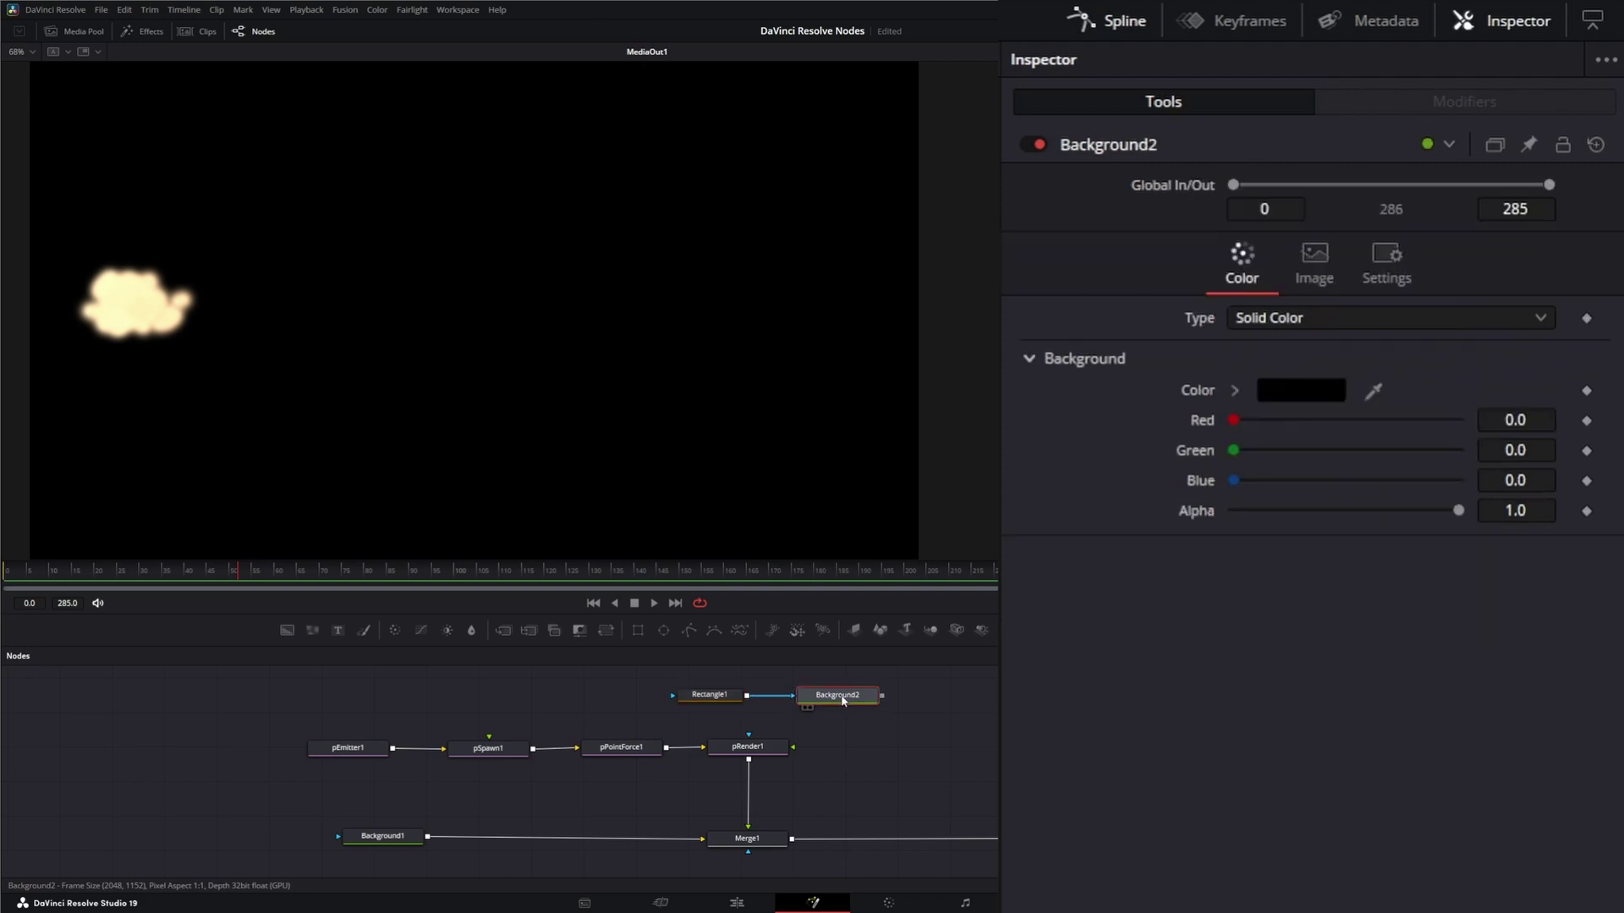
left_click(1310, 401)
left_click_drag(959, 467, 959, 346)
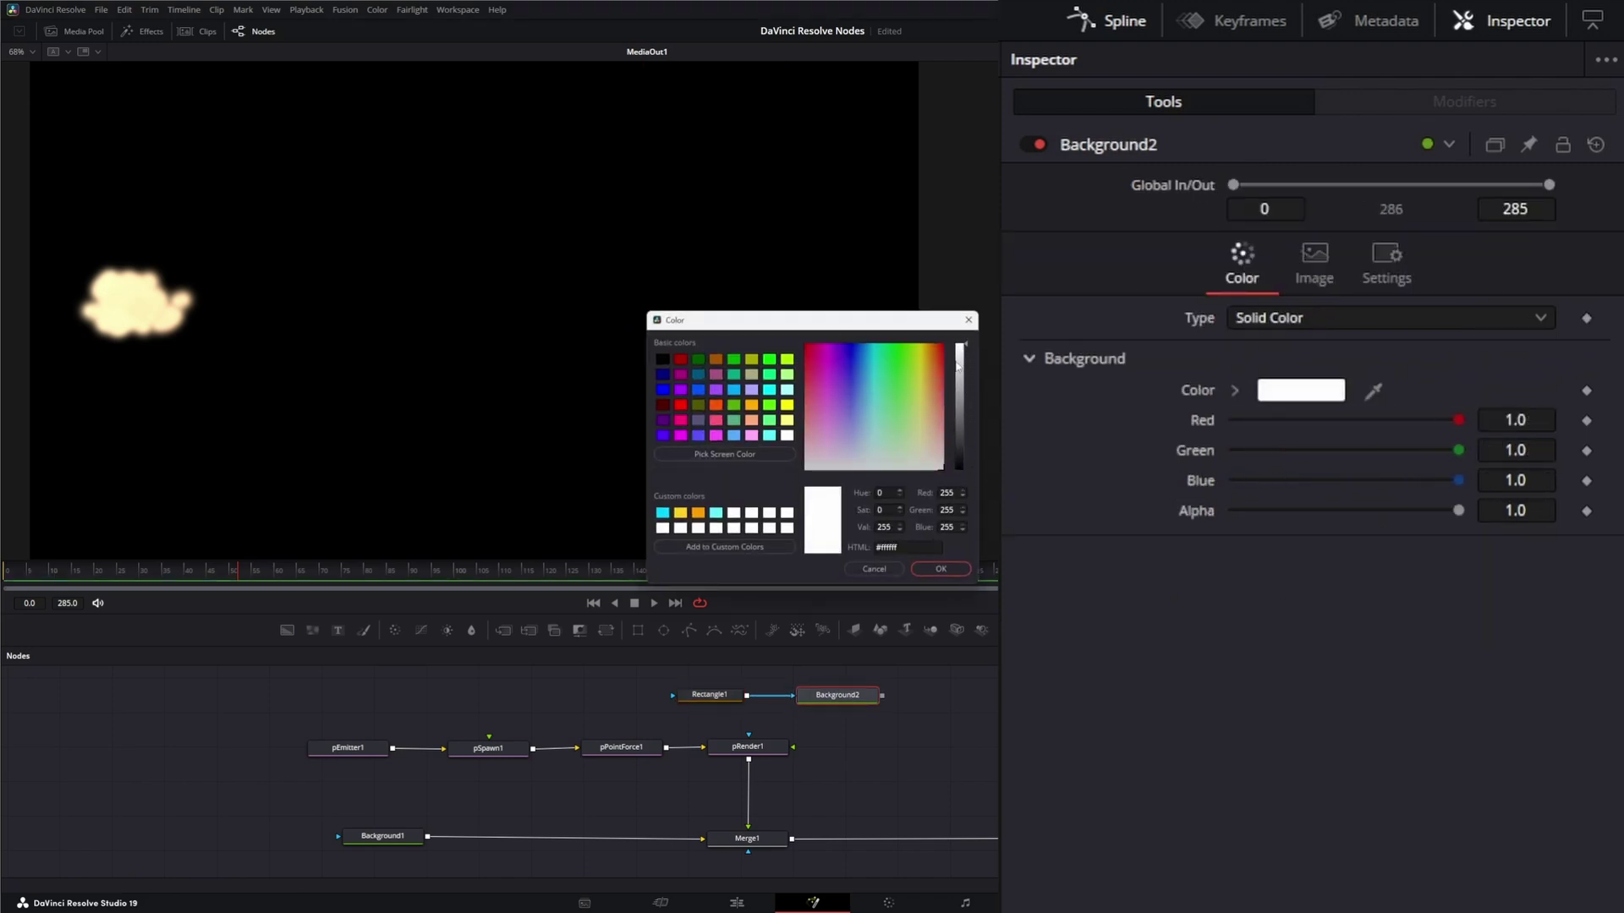
left_click(942, 569)
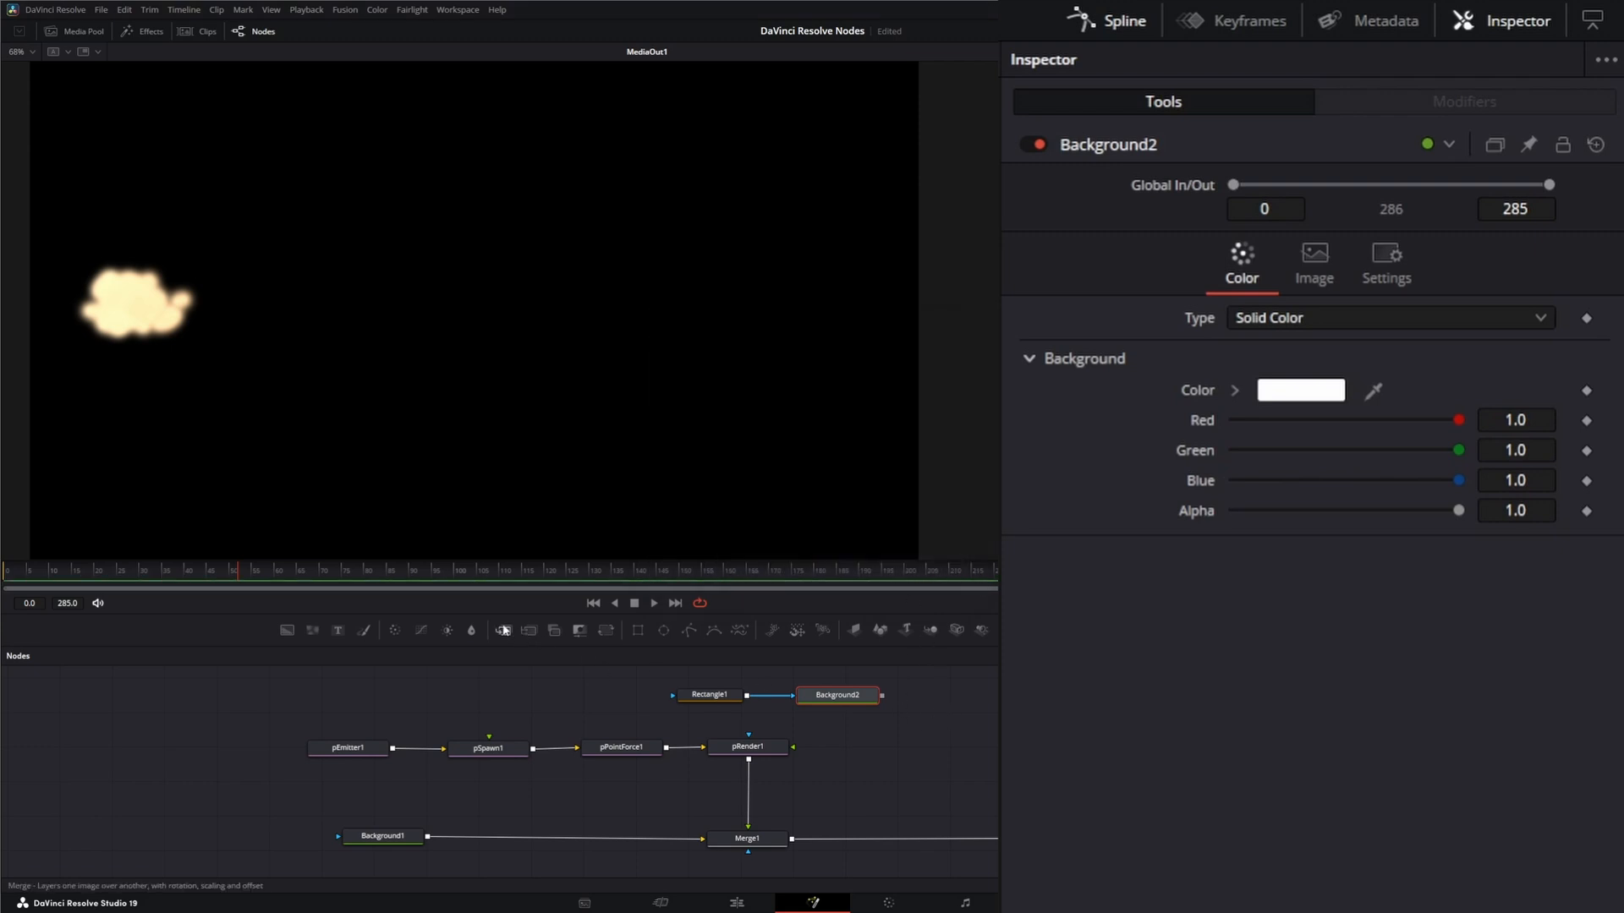
Step: Merge Background2 over the particle composite with Merge2 and lower Blend to about 0.41
left_click_drag(503, 631, 936, 838)
left_click_drag(884, 695, 926, 831)
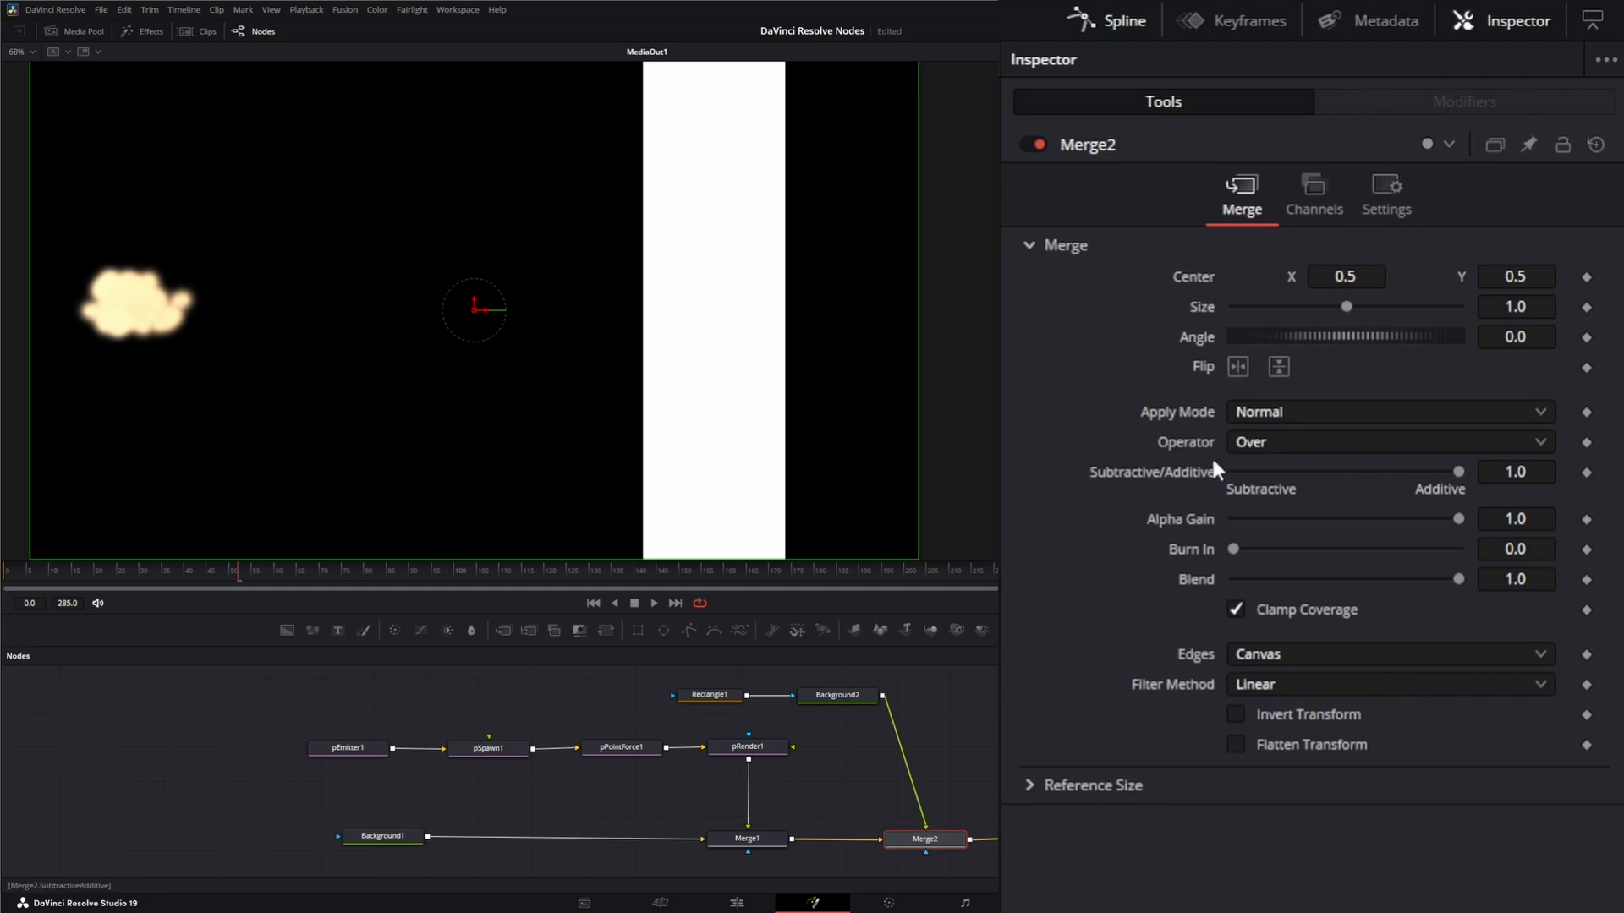
left_click(1389, 194)
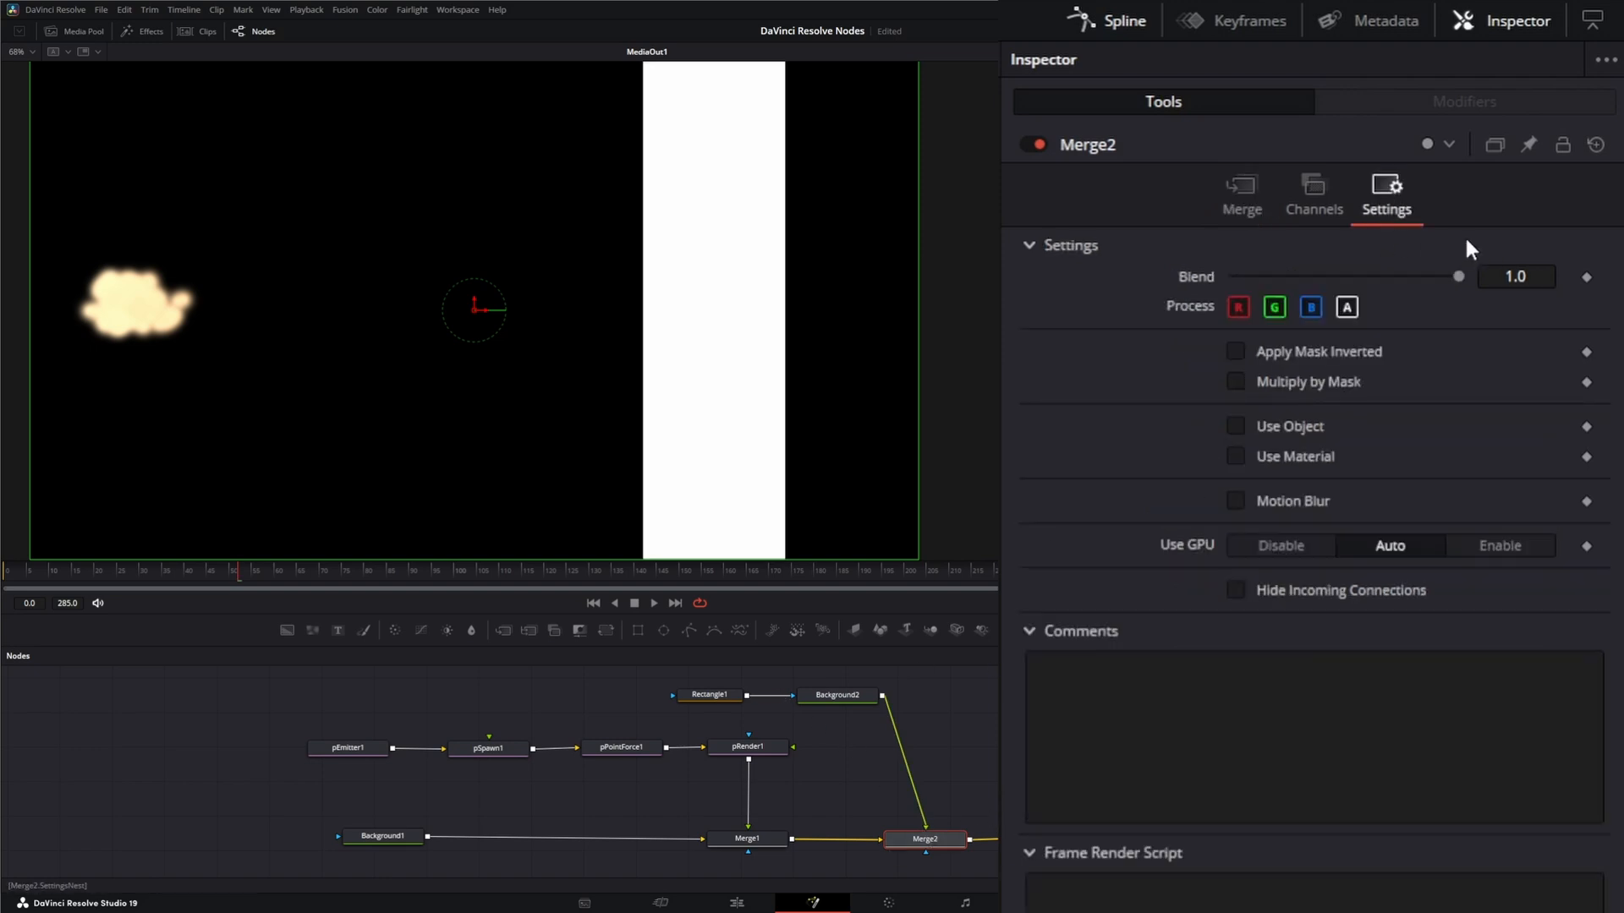
left_click_drag(1457, 276, 1323, 276)
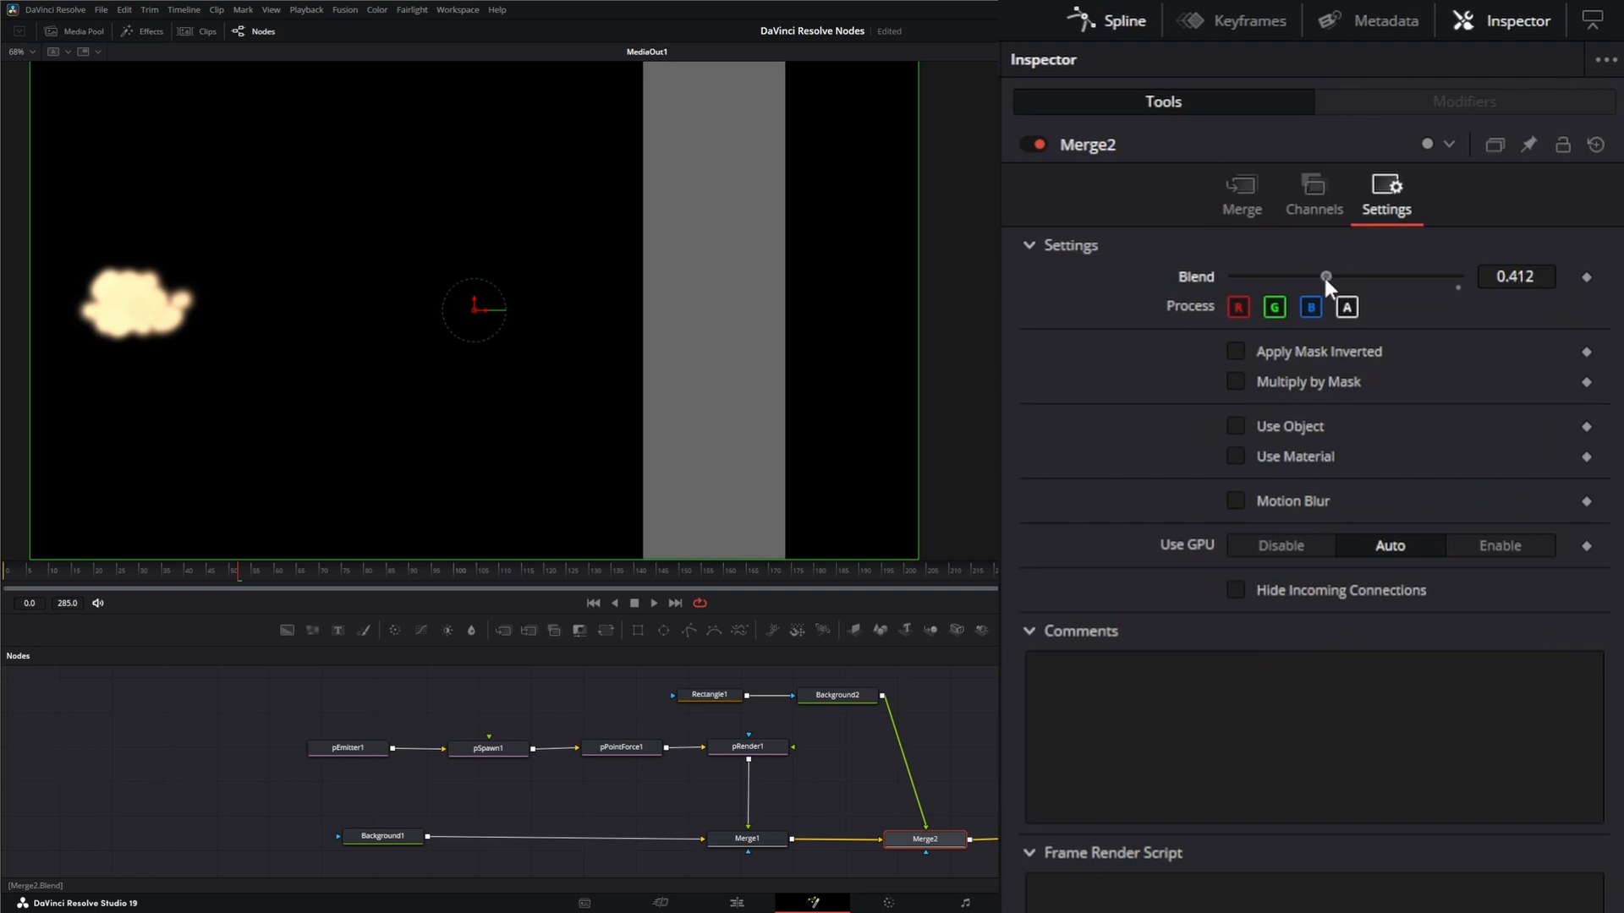
Step: Tidy the rectangle node and connect Background2 into pSpawn1's region bitmap input
left_click_drag(709, 695, 740, 697)
left_click(740, 697)
mouse_move(837, 696)
left_mouse_down()
mouse_move(902, 698)
mouse_move(489, 738)
left_mouse_up()
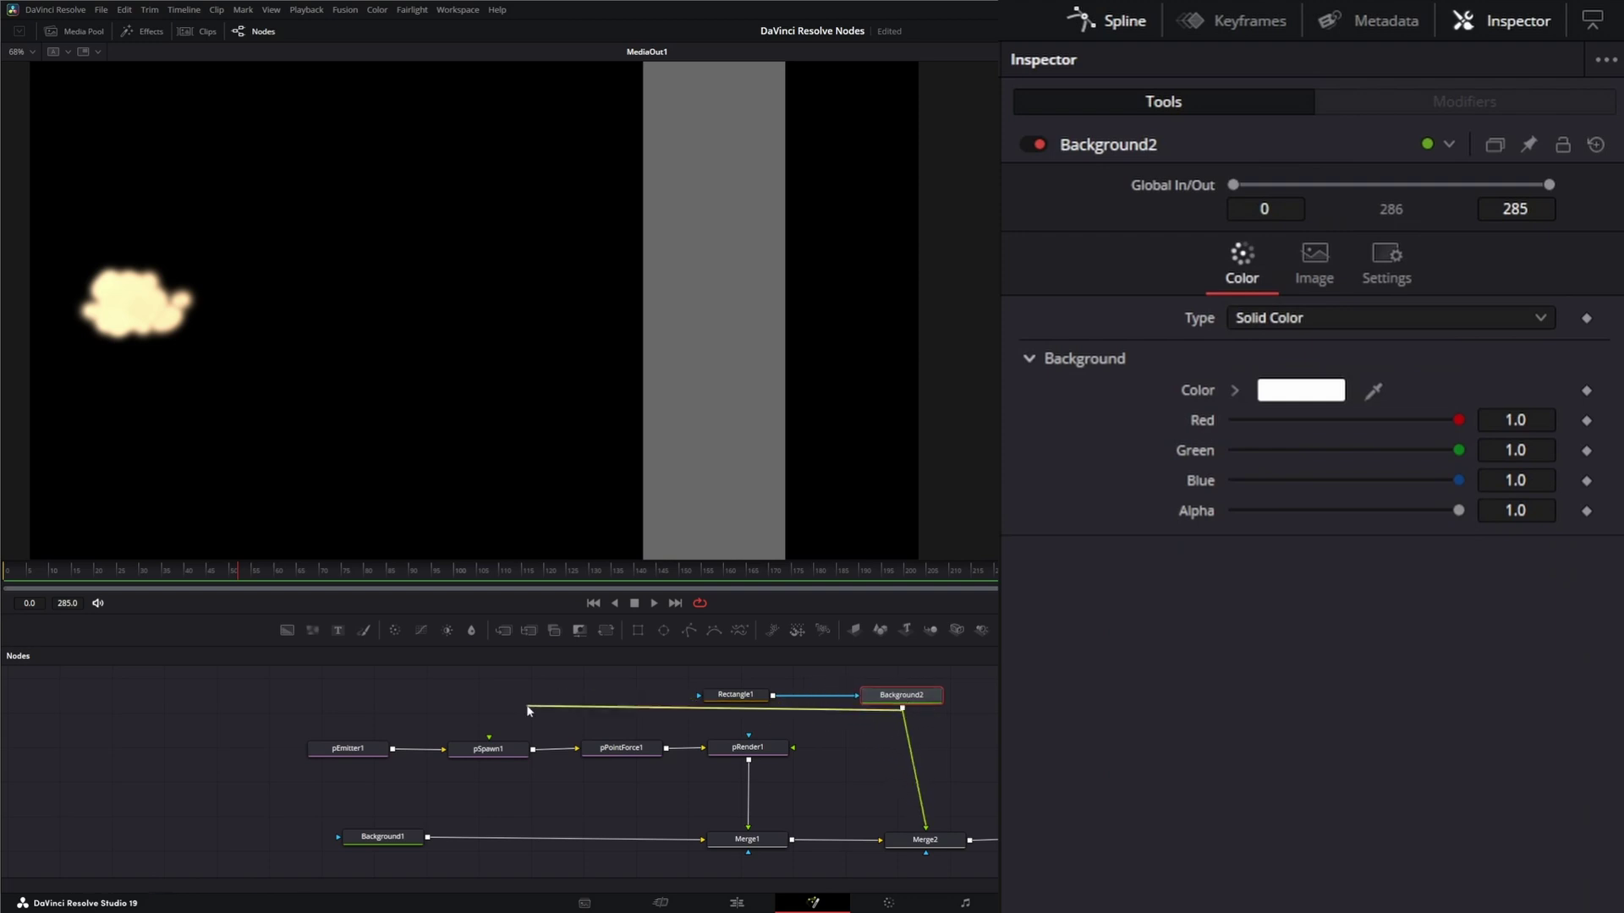
Step: Play the simulation to confirm sparks spawn where the stream crosses the grey bar
left_click(489, 749)
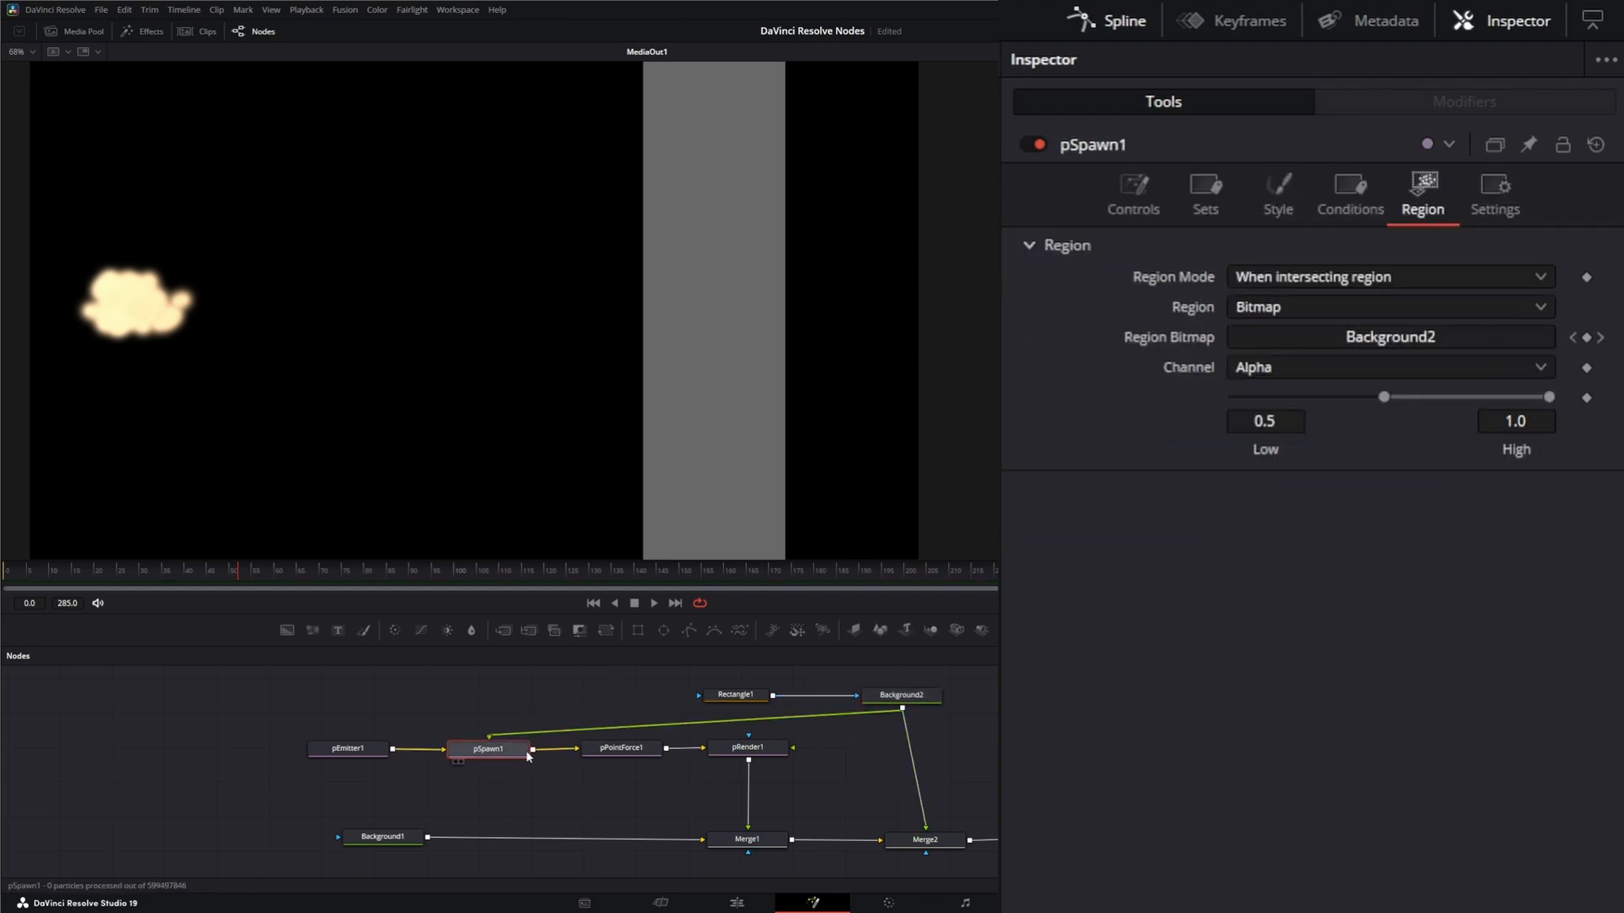
left_click(653, 602)
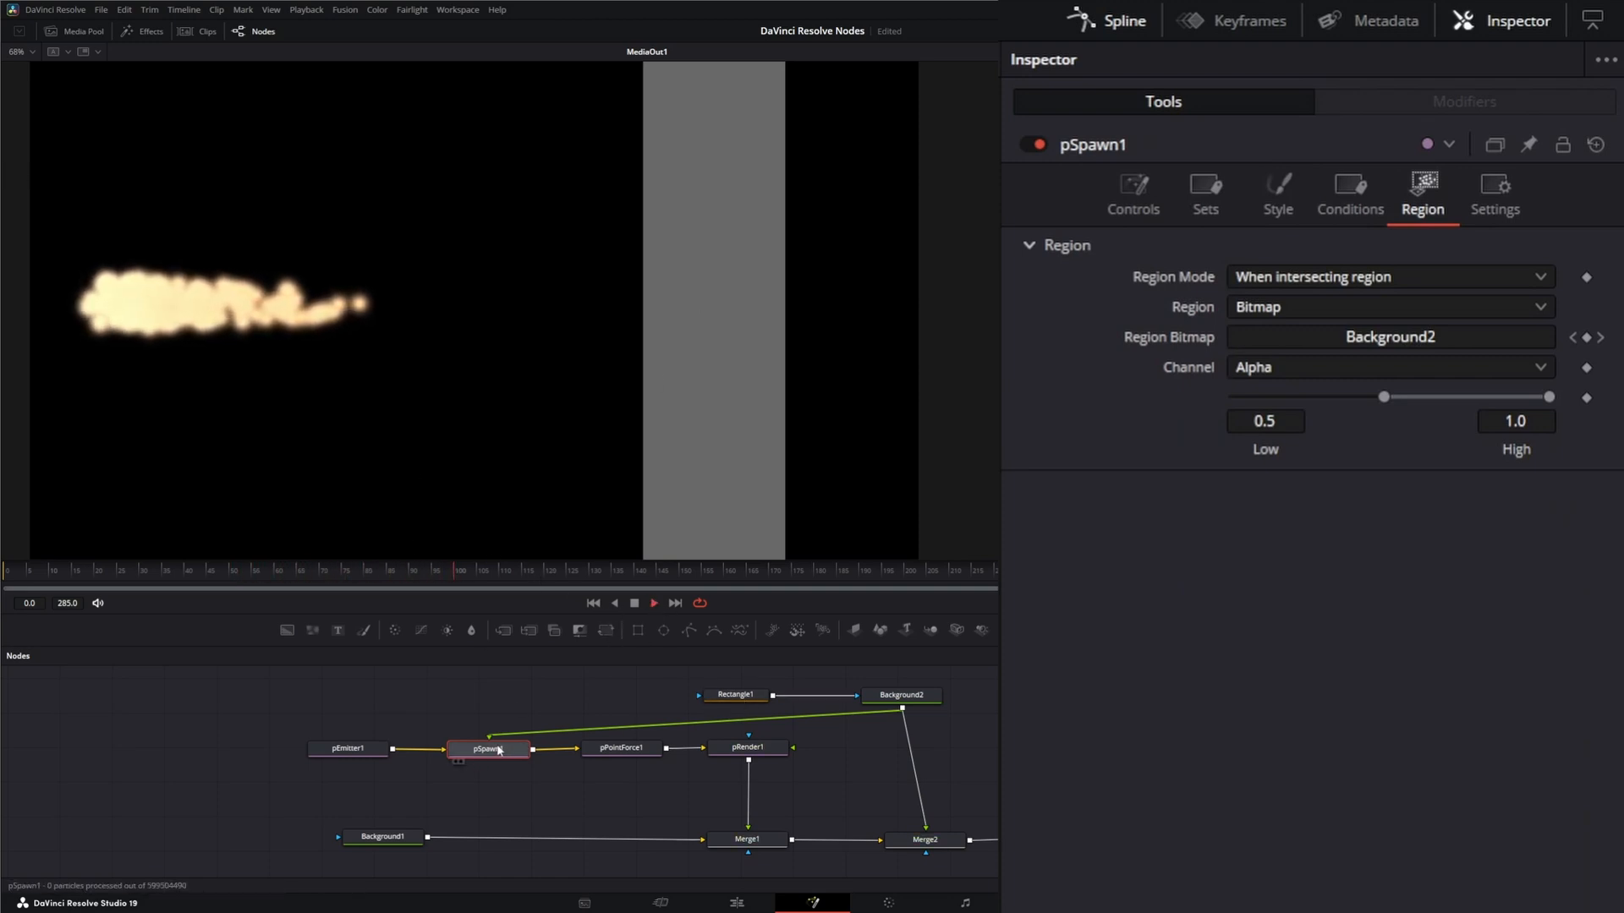
left_click(634, 604)
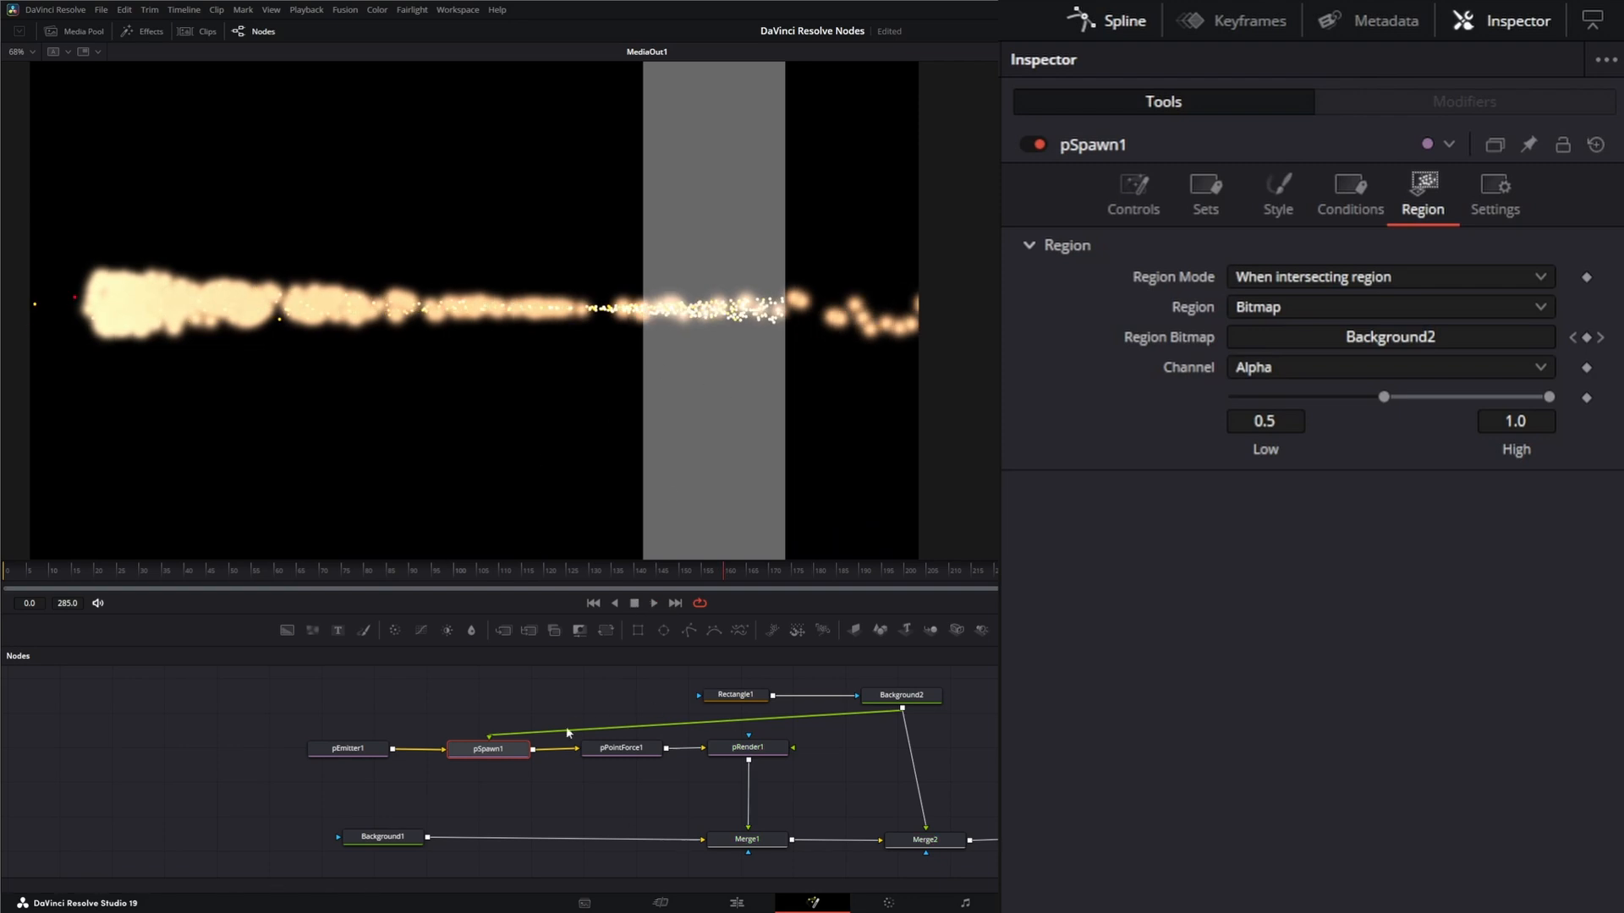
Step: Select pRender1 to view its settings, then clear the node selection
mouse_move(792, 865)
left_mouse_down()
mouse_move(761, 767)
mouse_move(838, 754)
left_mouse_up()
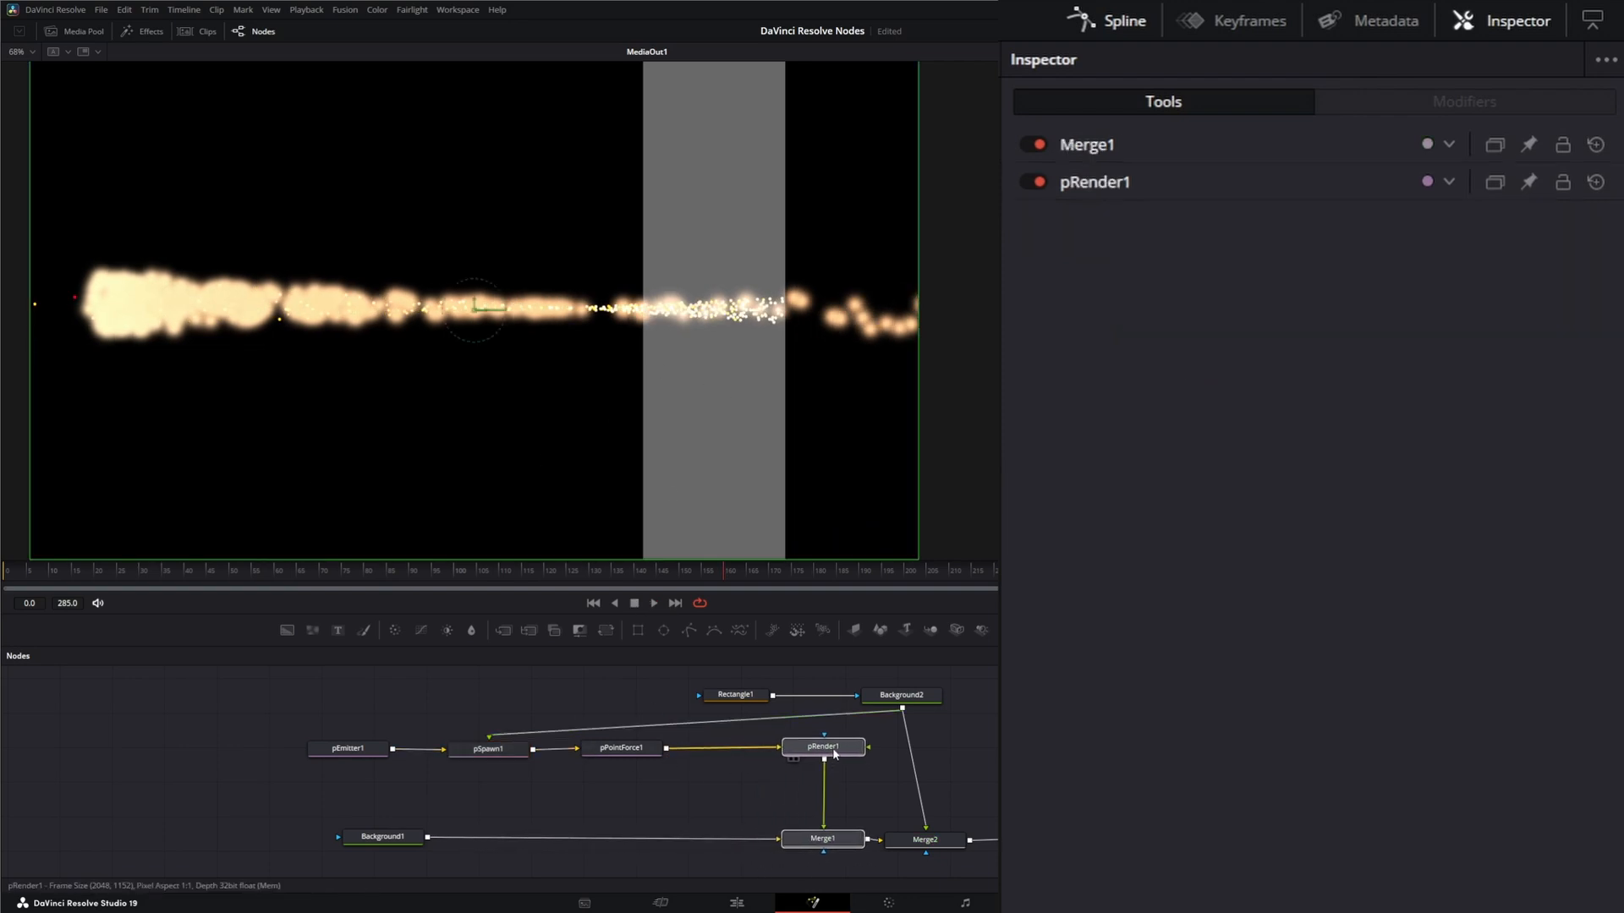
left_click(828, 748)
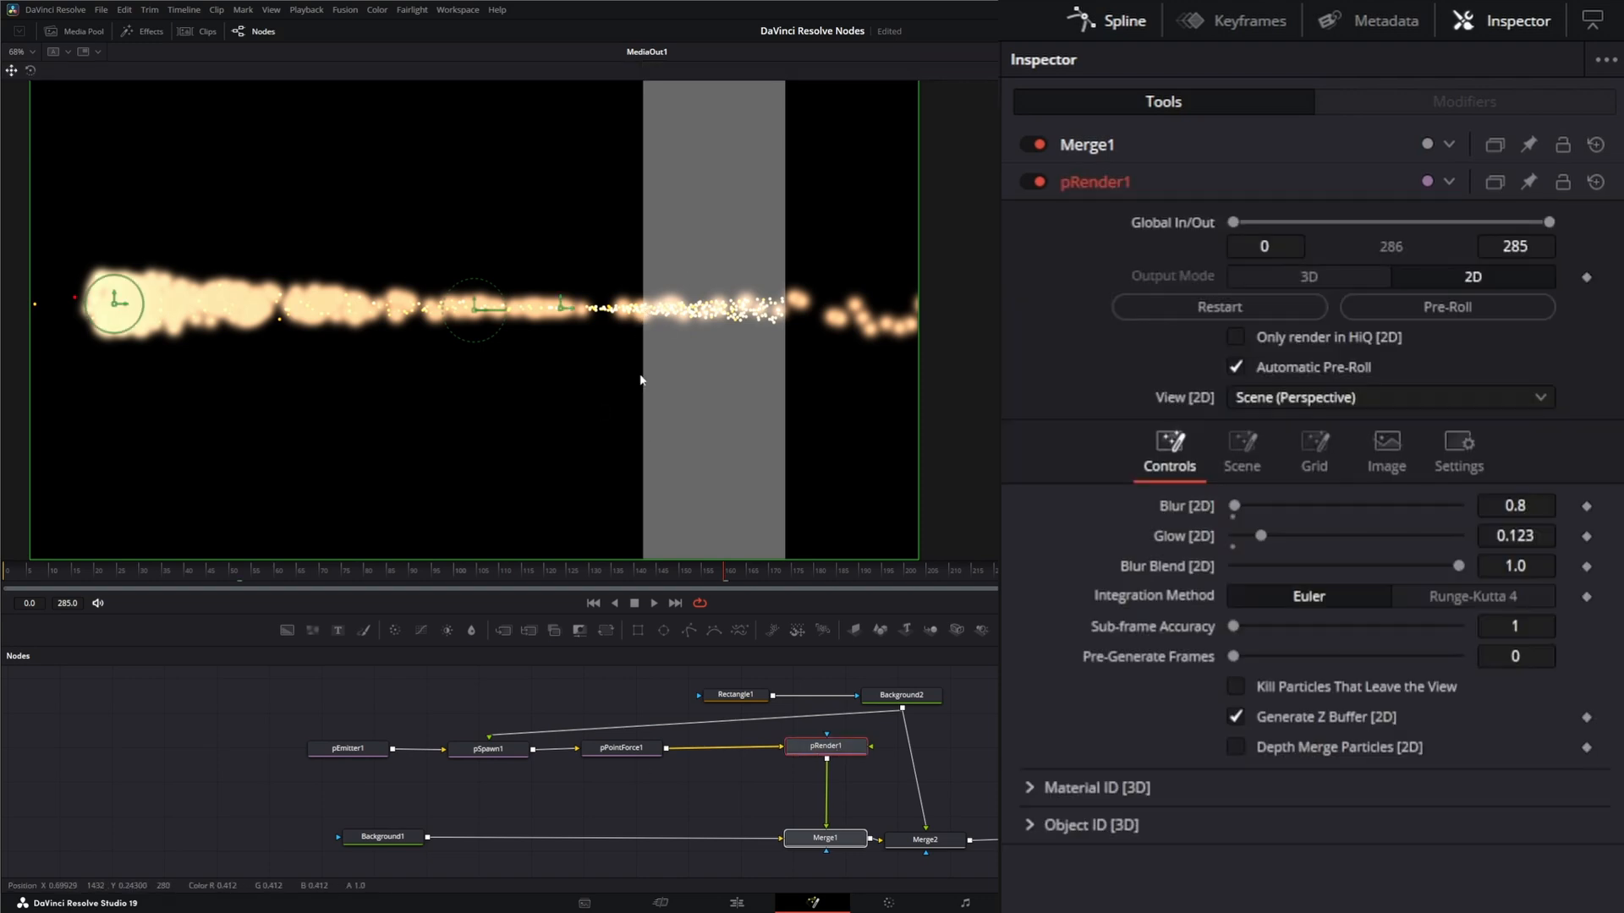
left_click(690, 793)
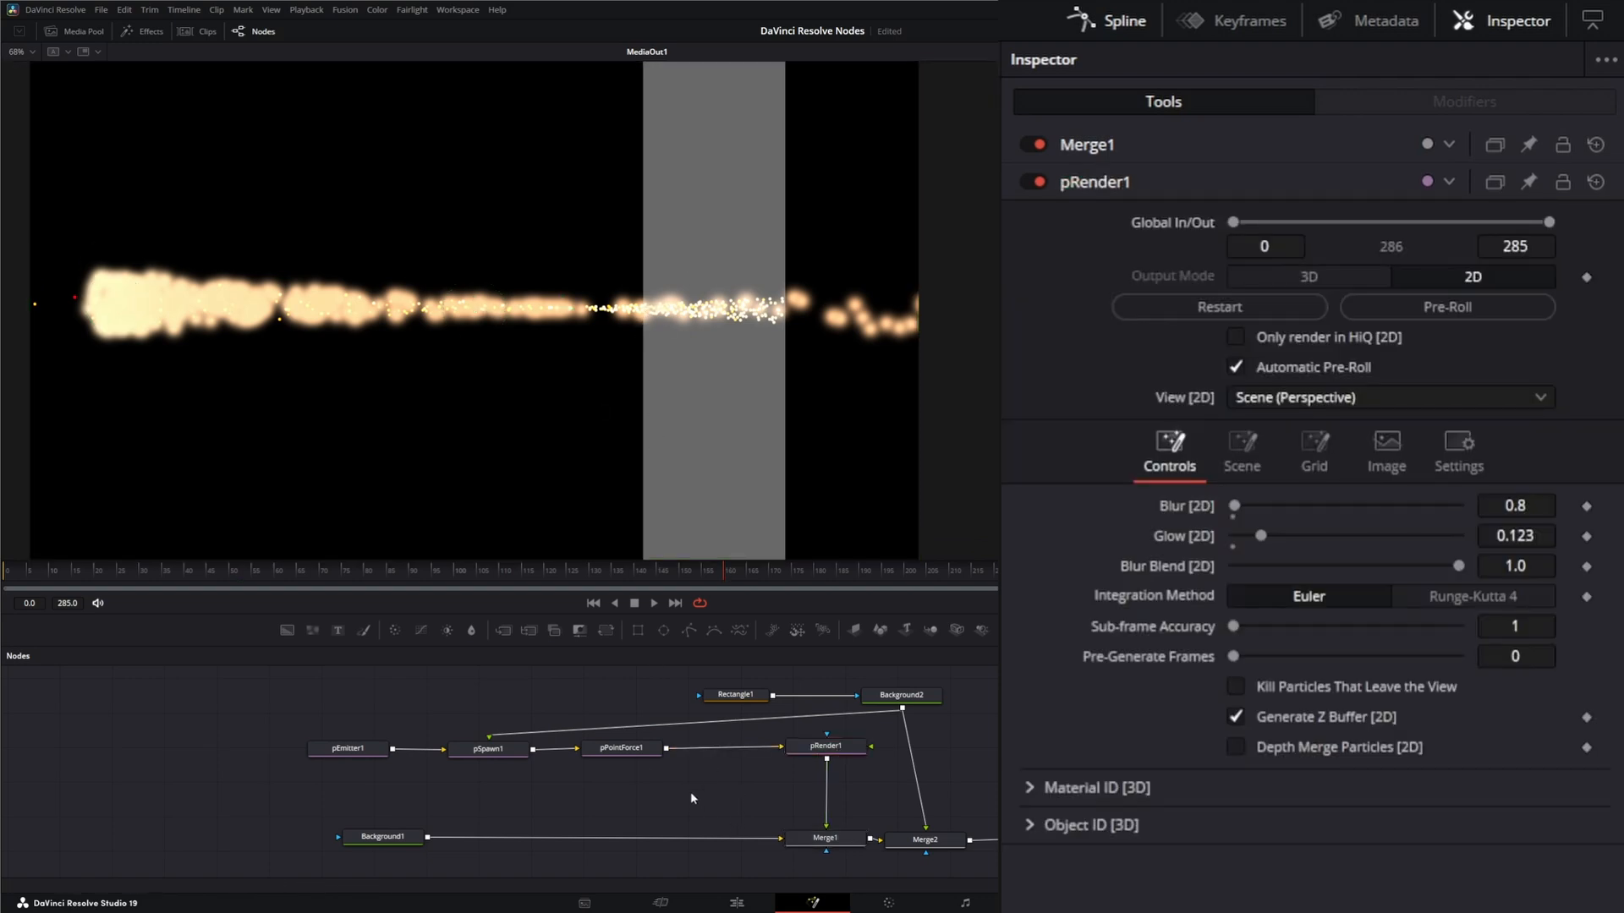
Step: Add a pBounce node onto the pPointForce1–pRender1 link
key("shift+space")
type("pbou")
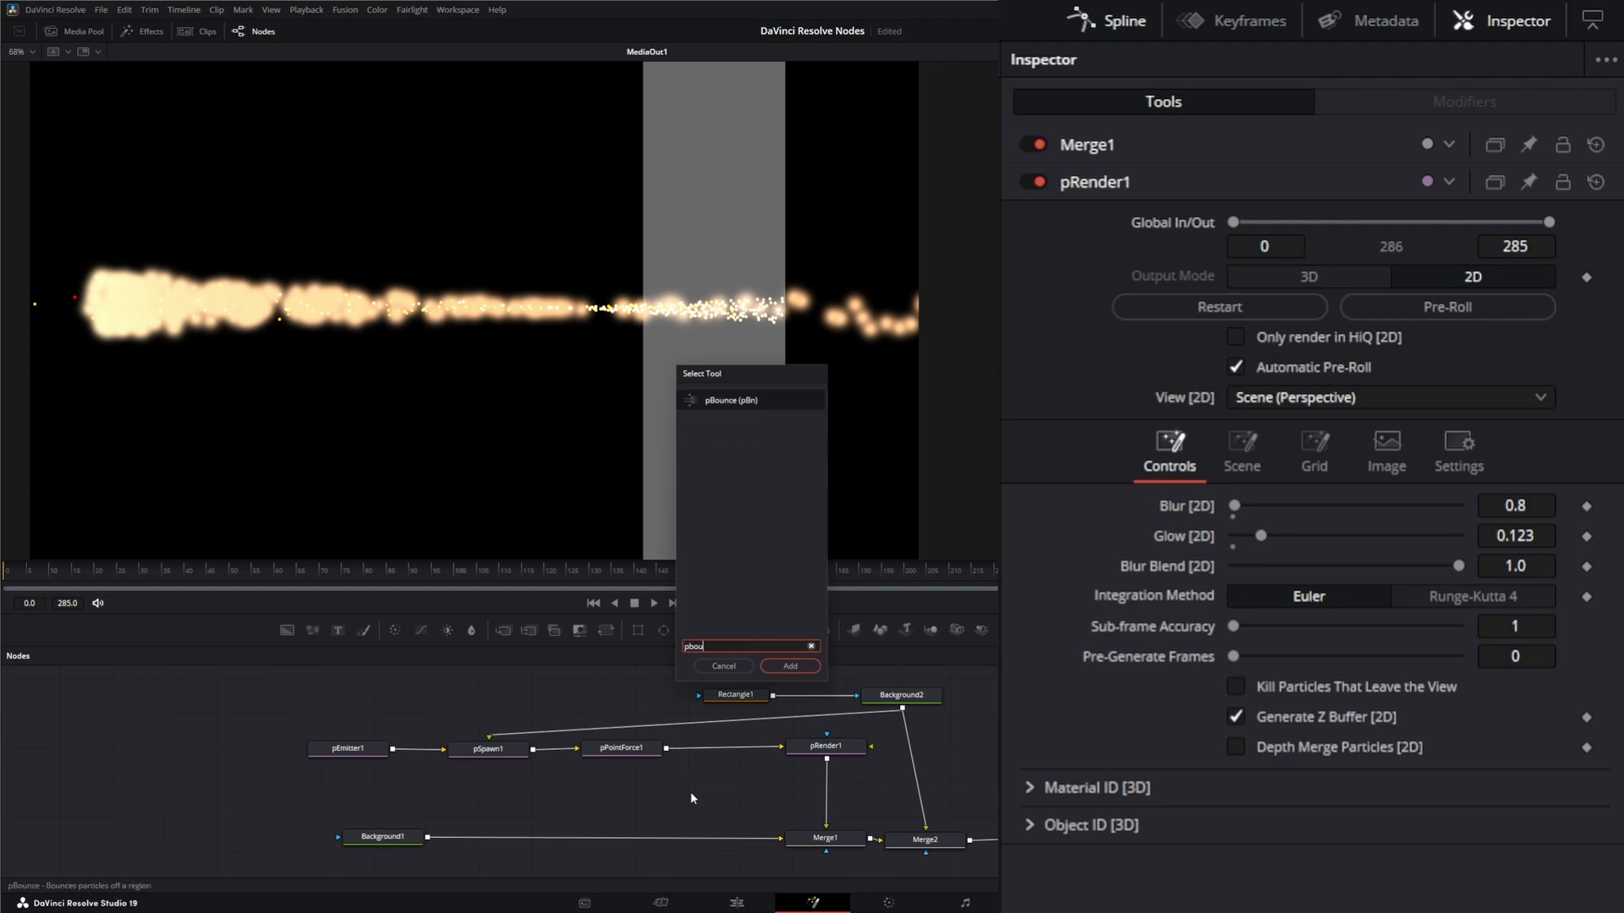
key("Return")
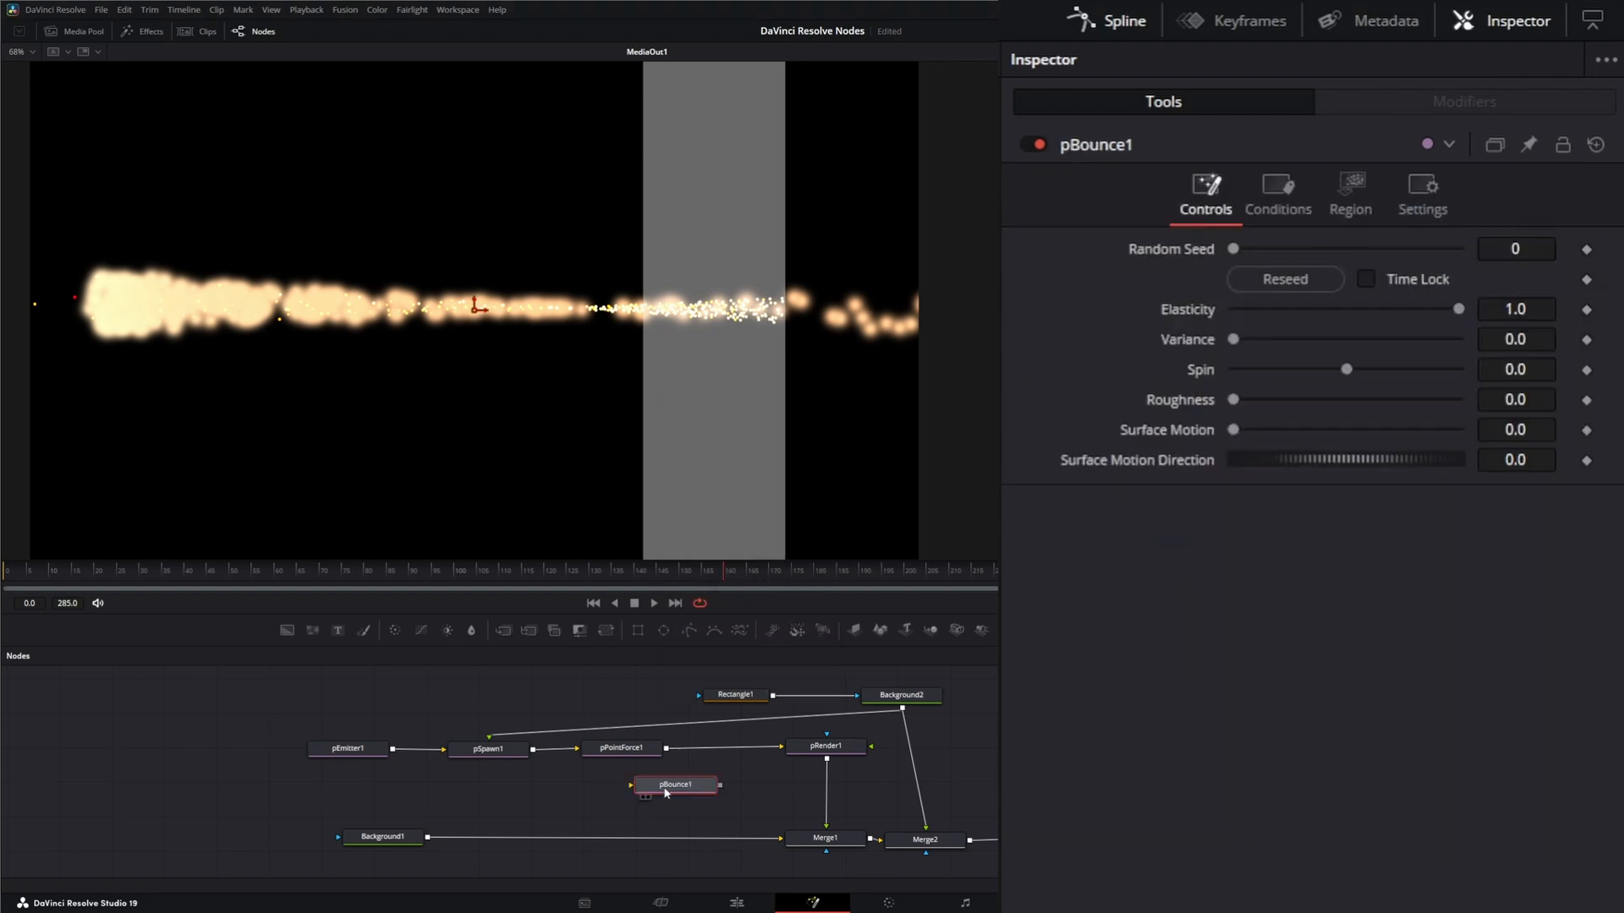
left_click_drag(665, 790, 714, 753)
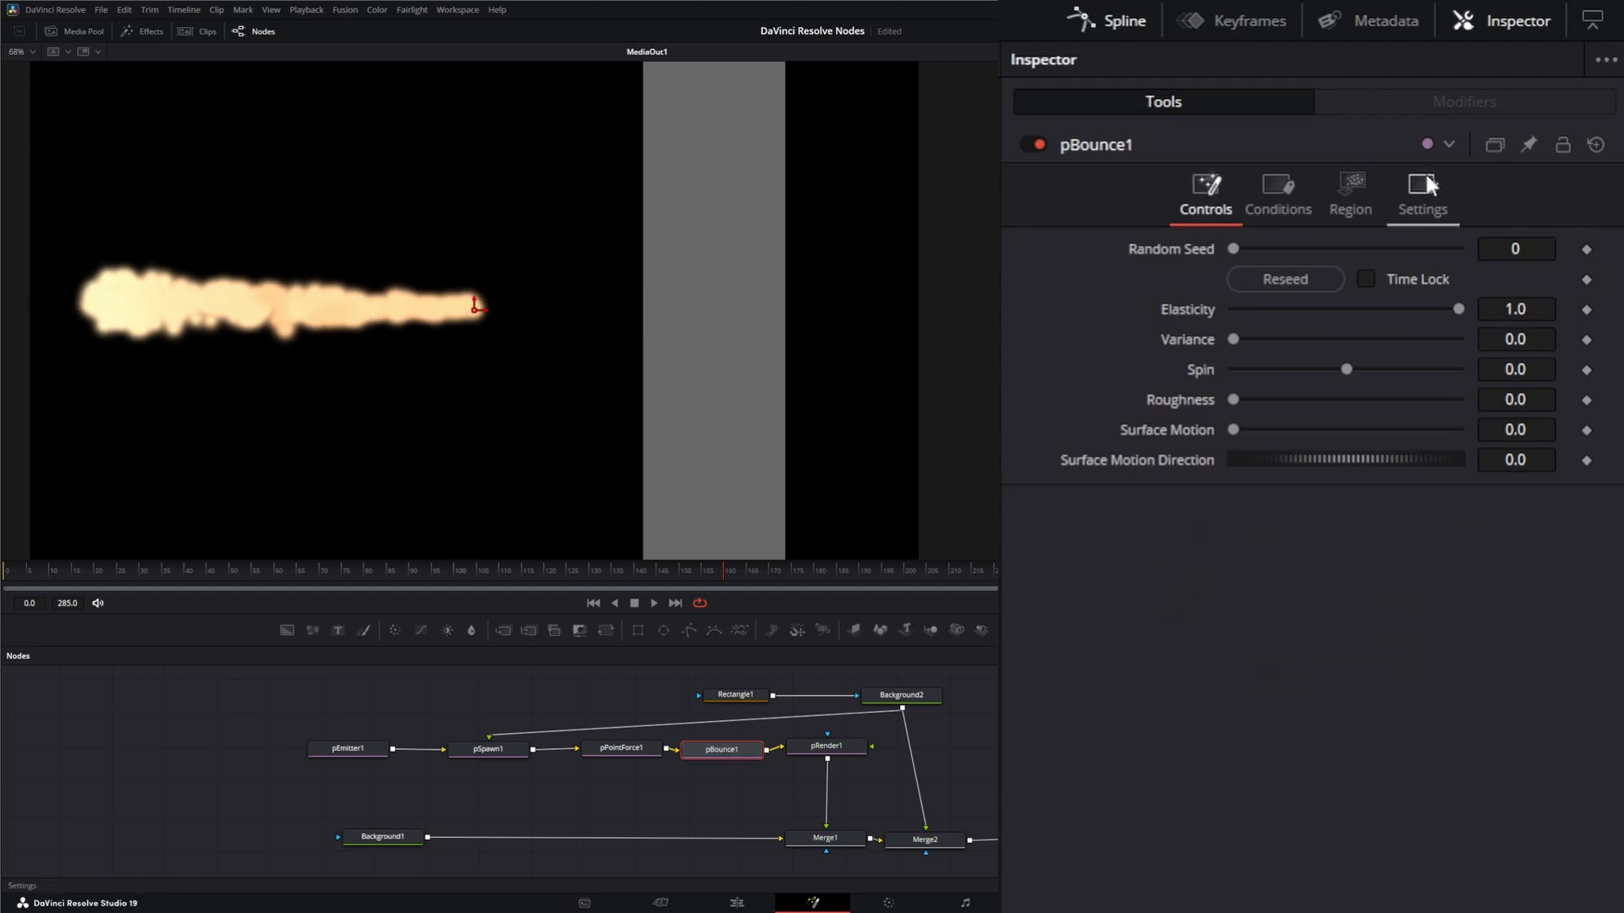
Step: Set pBounce1's region to Bitmap fed by Background2 and play to see particles bounce off the bar
left_click(1350, 193)
left_click(1273, 278)
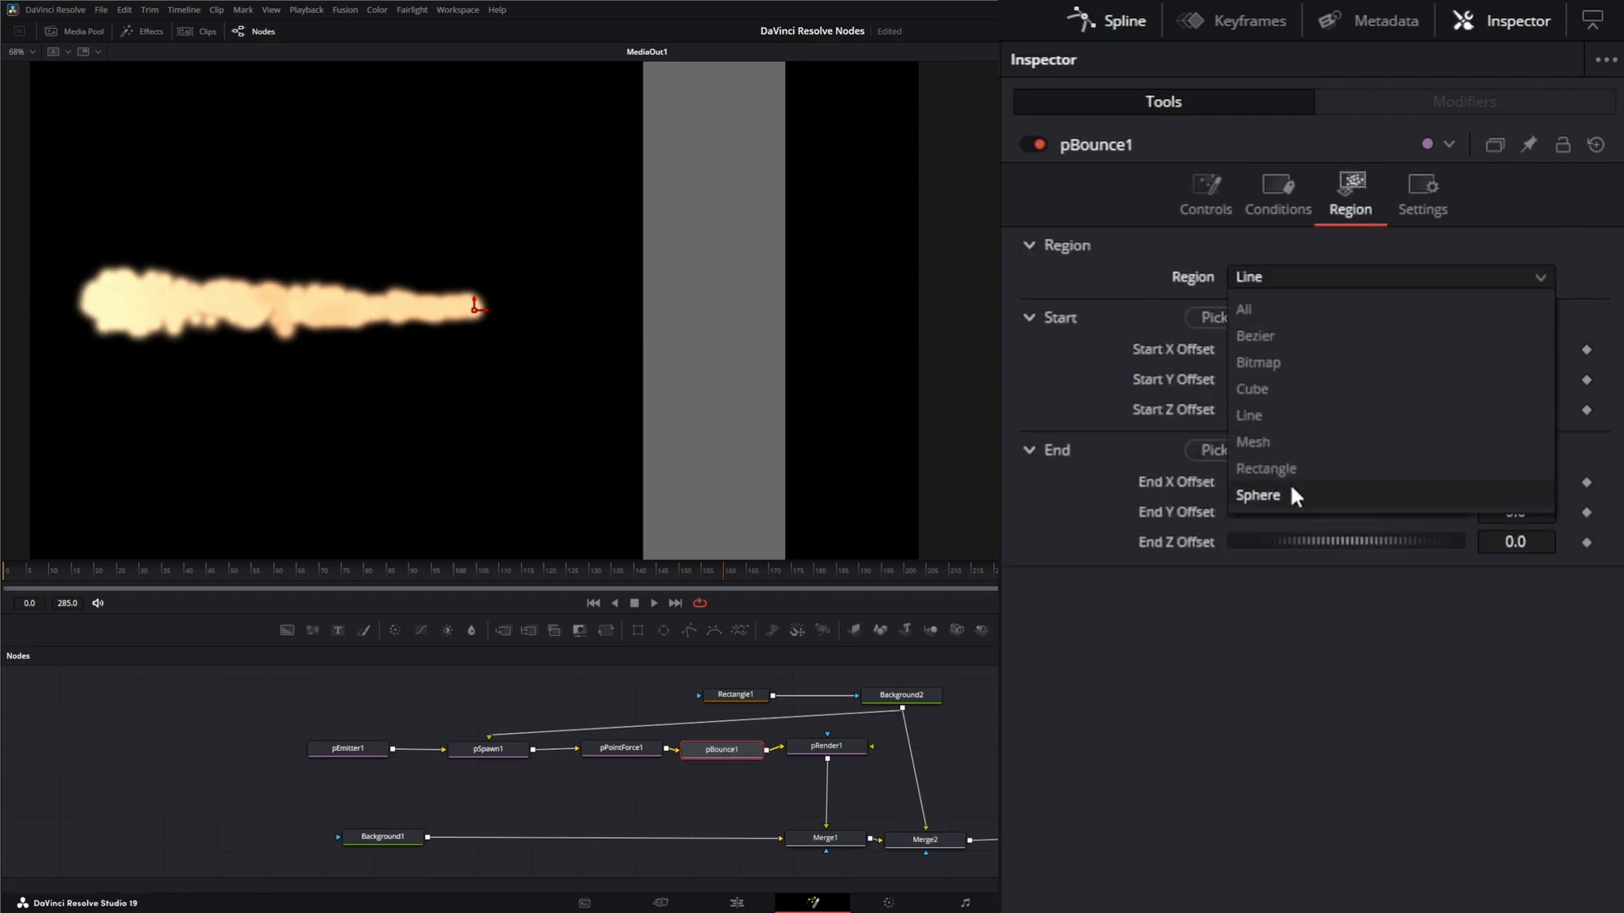
left_click(1279, 367)
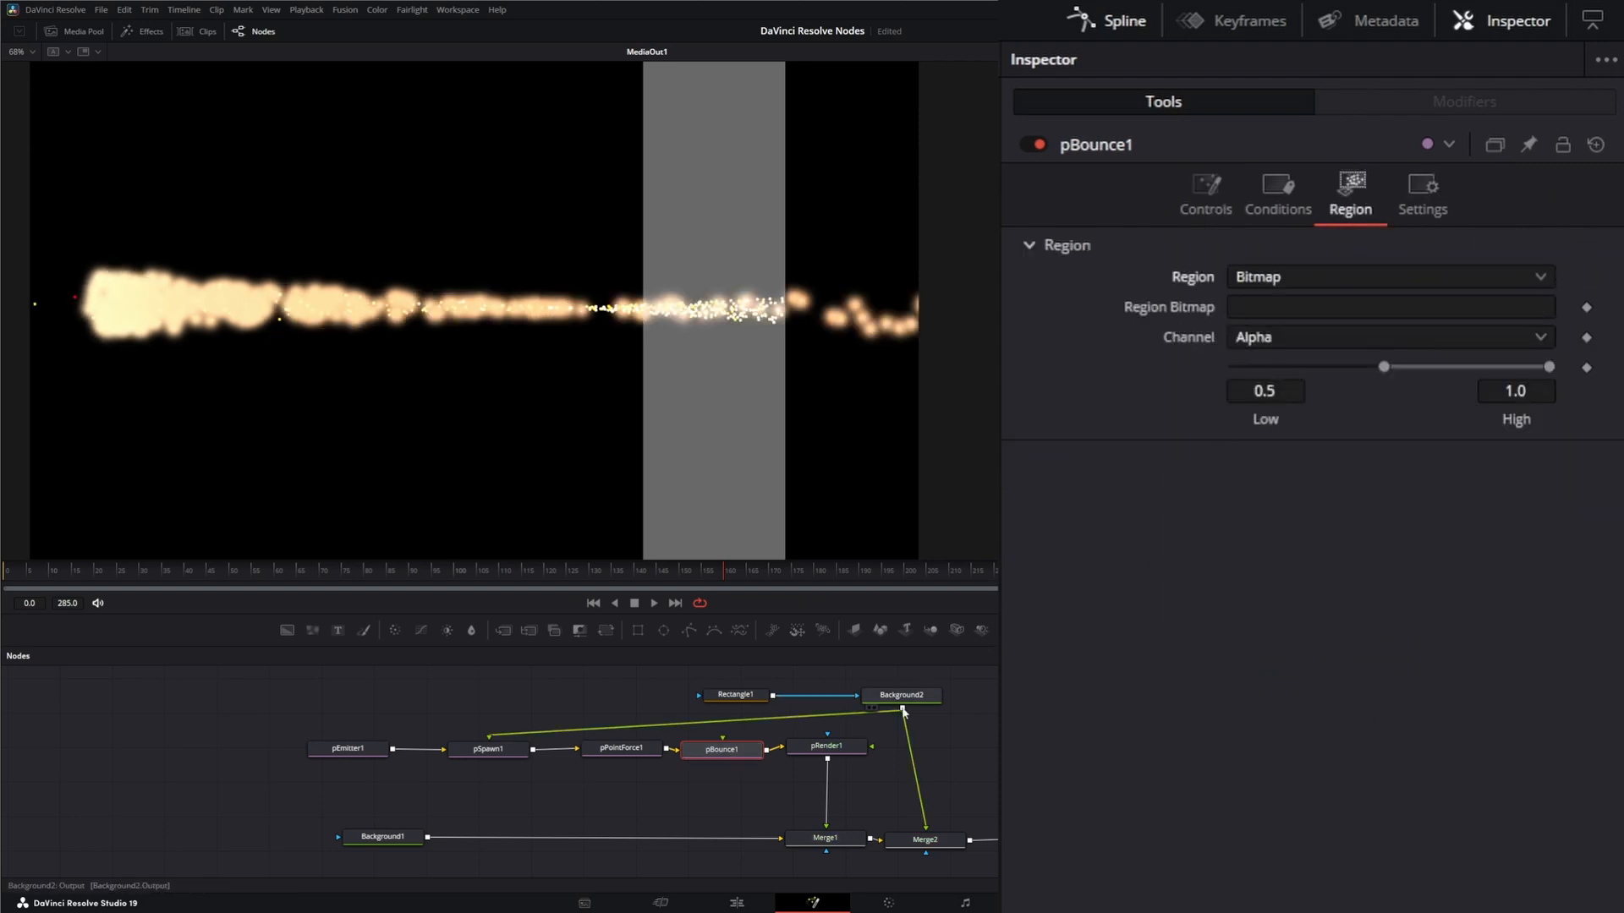
left_click_drag(905, 710, 748, 739)
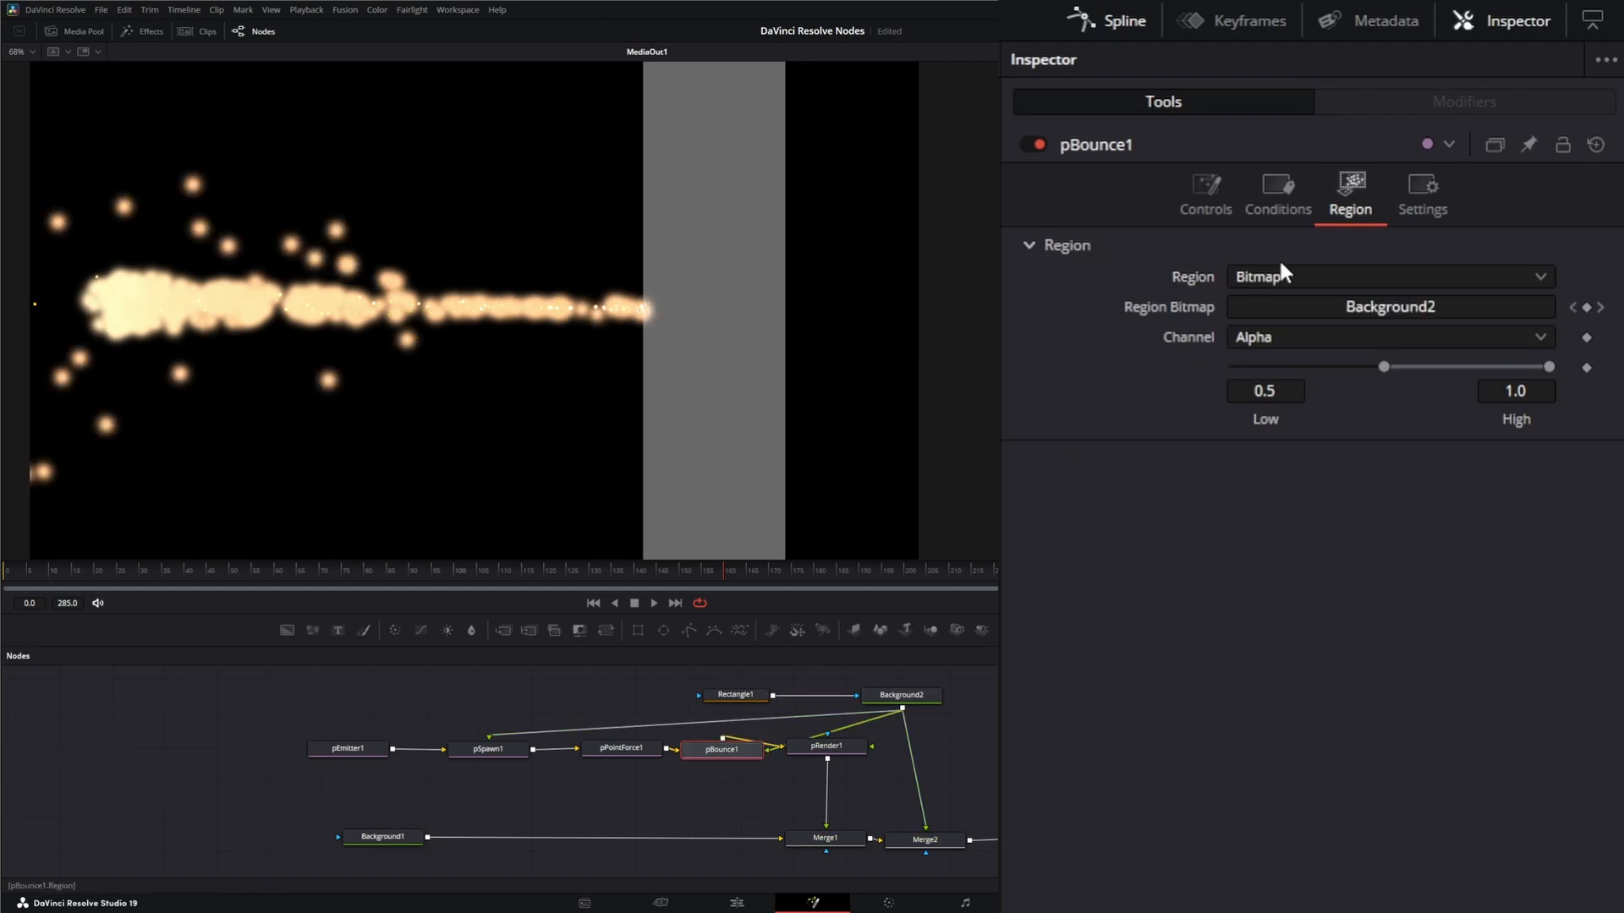
left_click(655, 605)
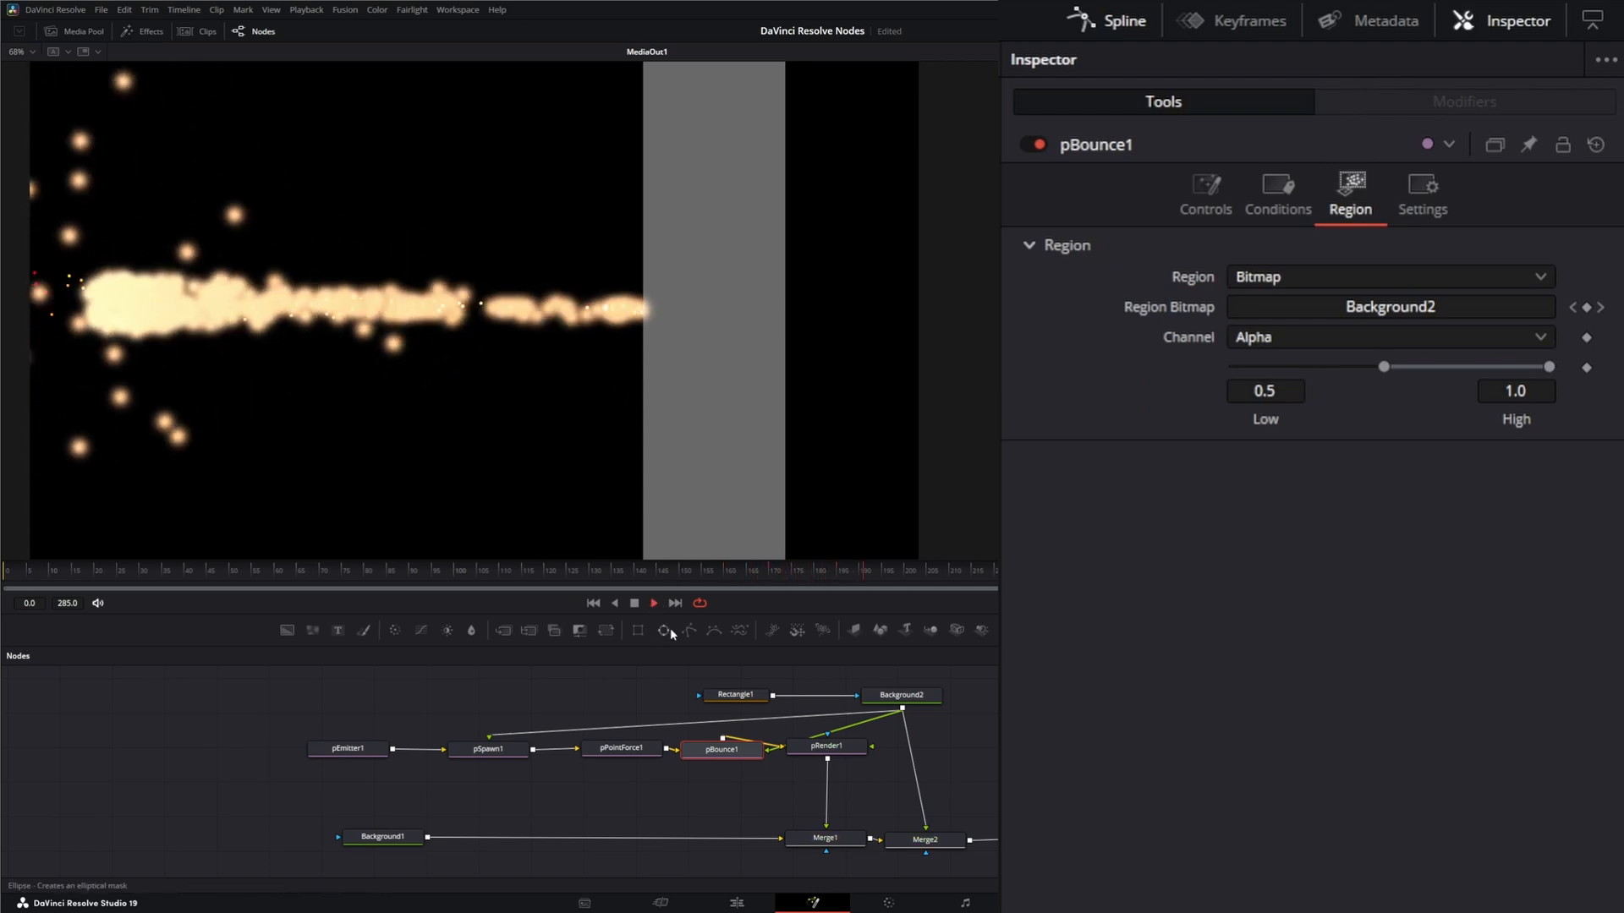
left_click(635, 604)
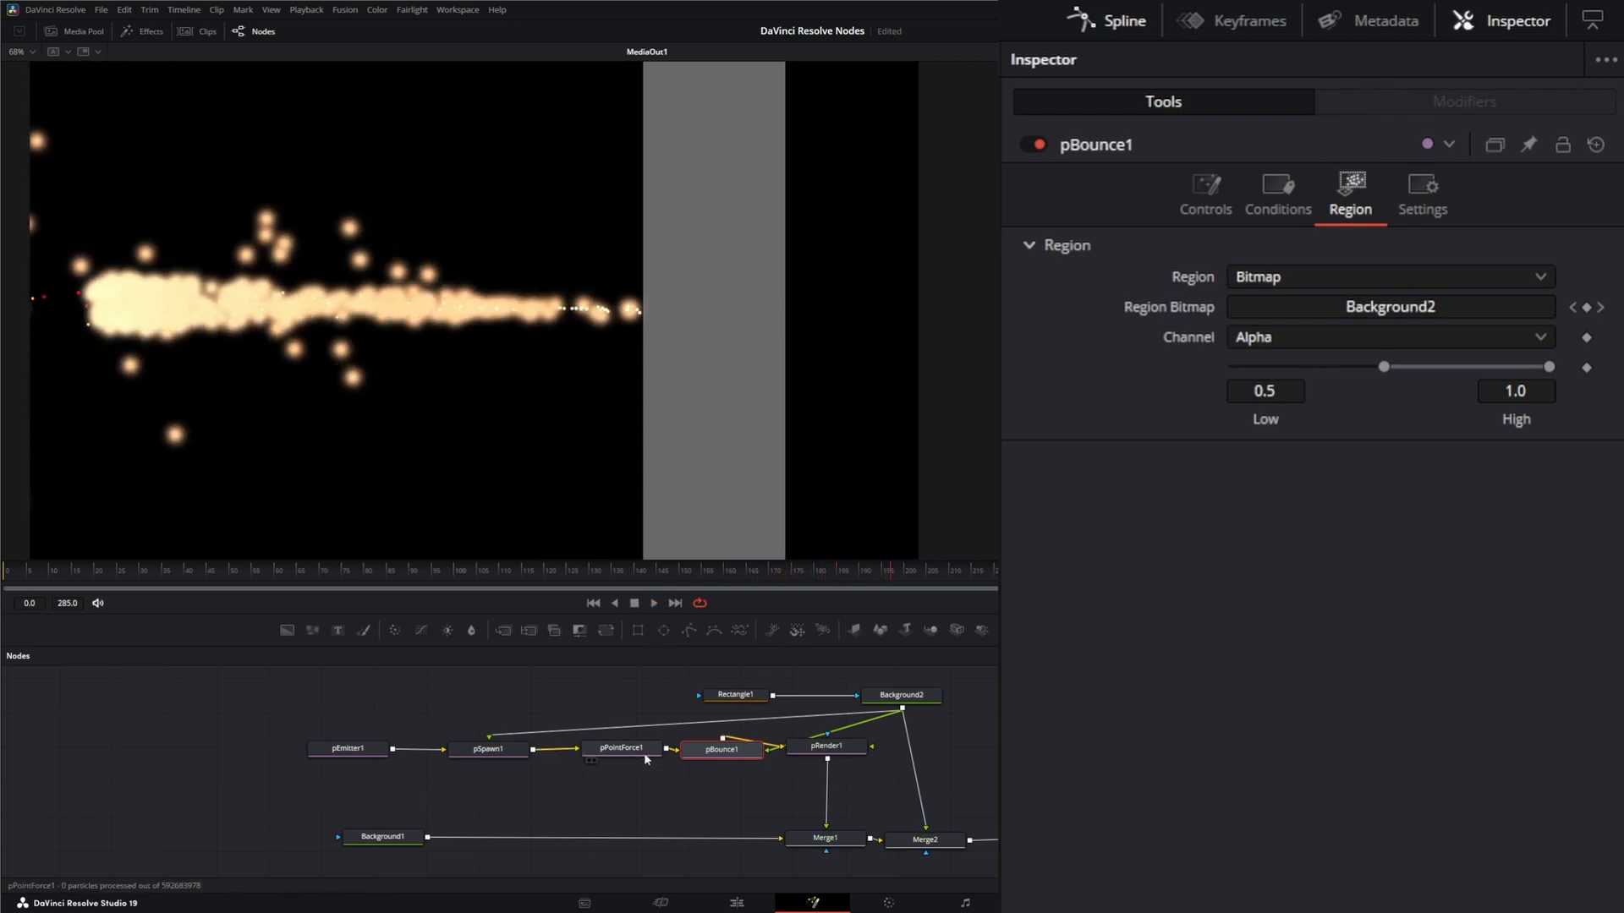
Step: Move pPointForce1 toward the bar, lower its power, and preview the sparks
left_click(620, 749)
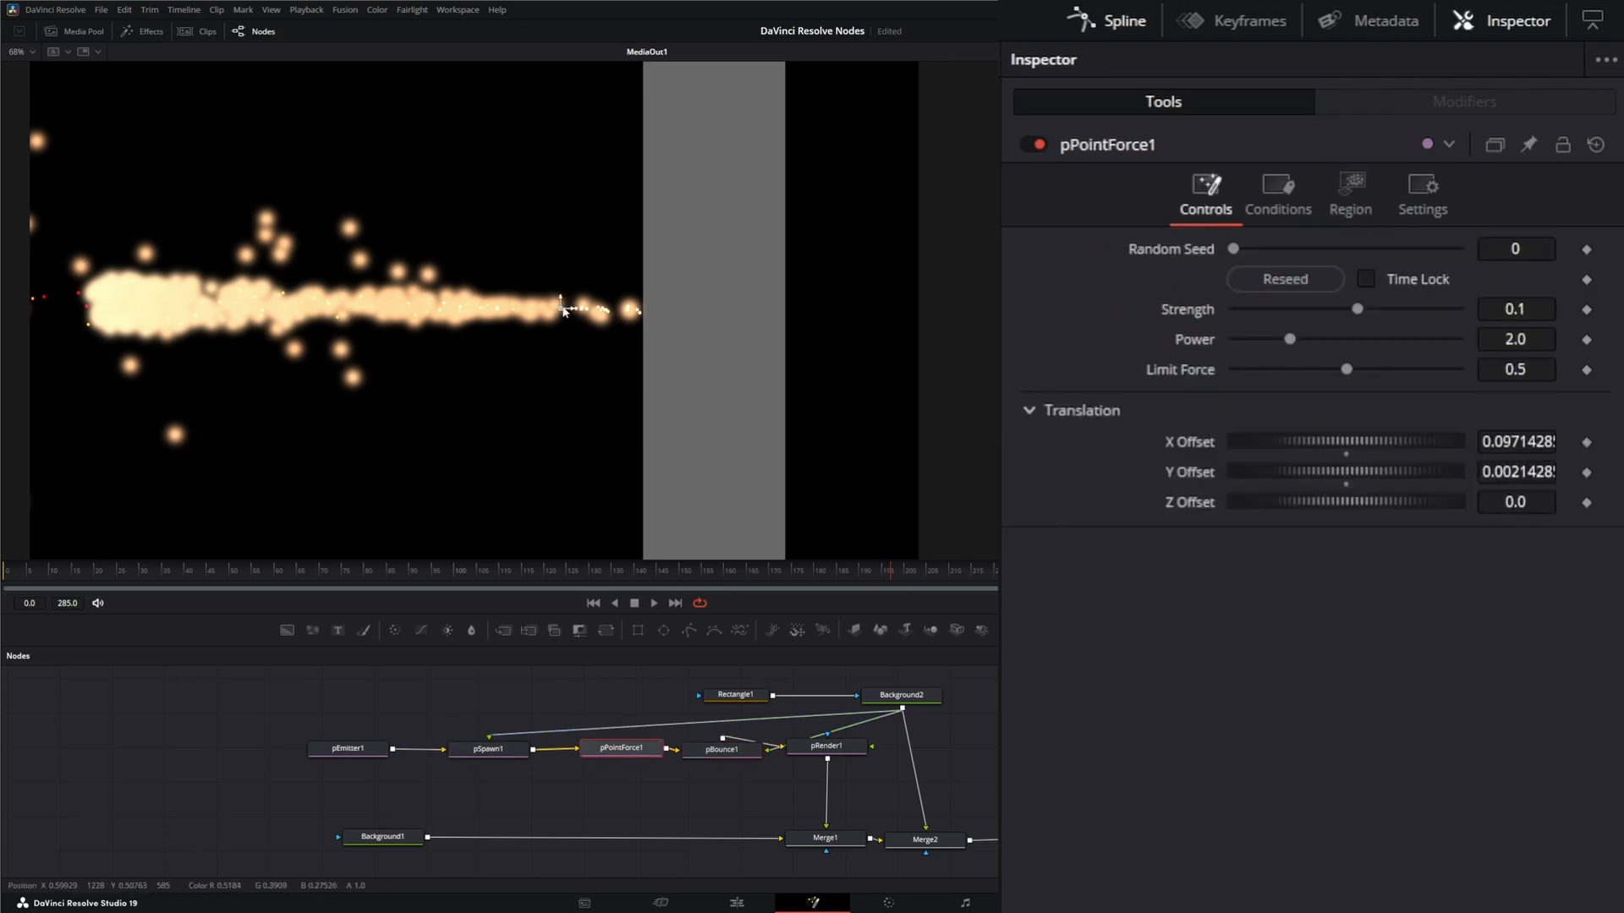
left_click_drag(572, 311, 666, 307)
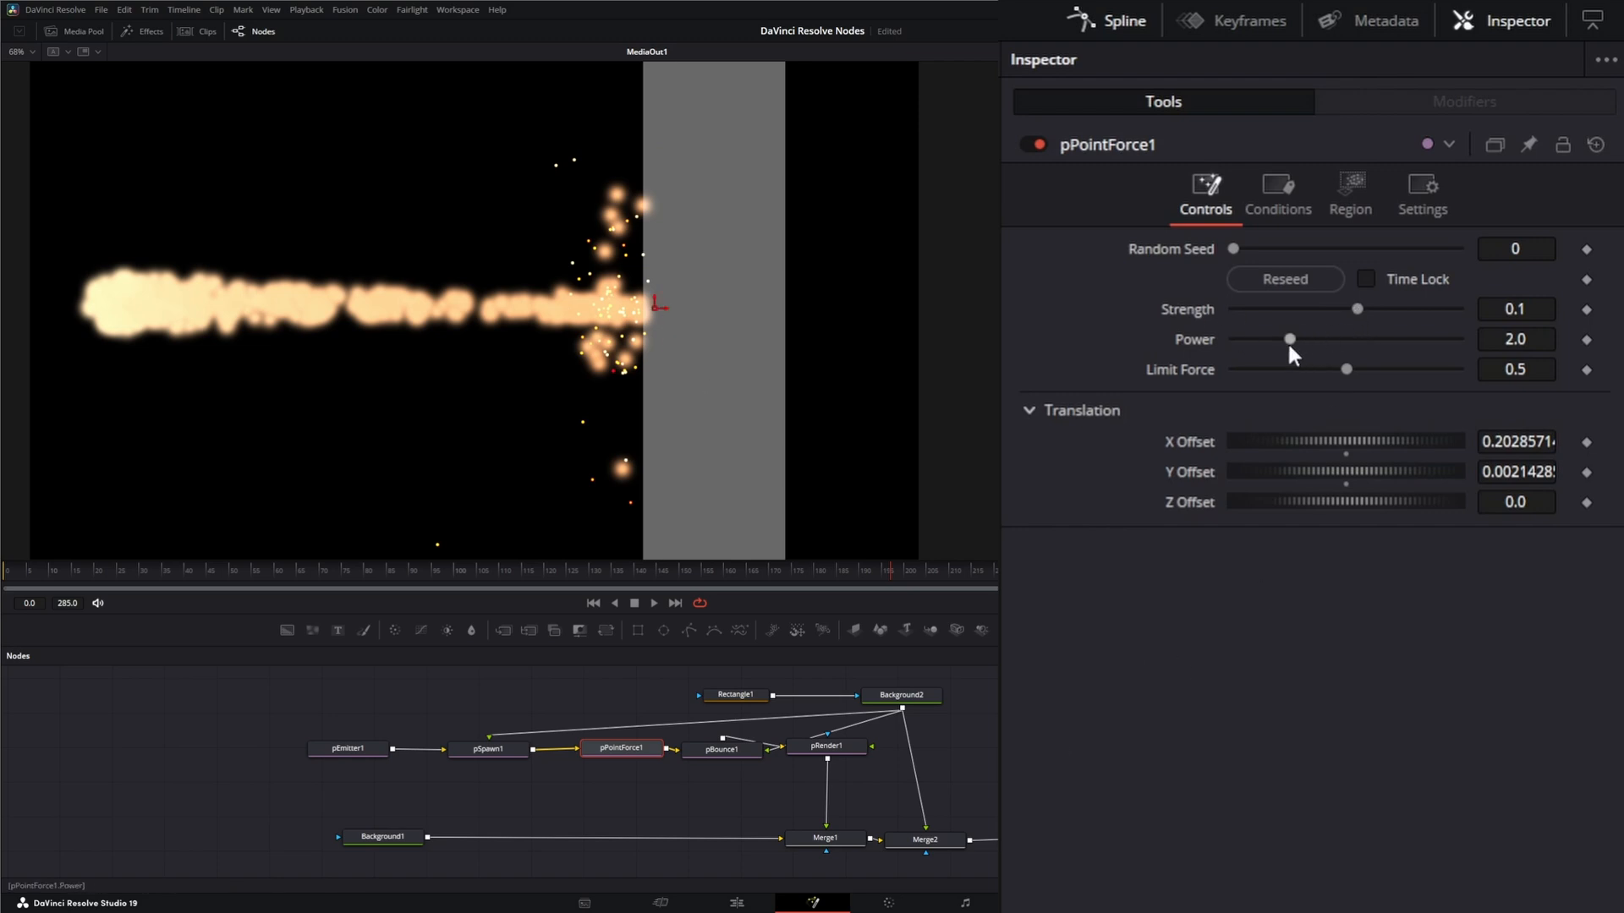
left_click_drag(1289, 338, 1277, 338)
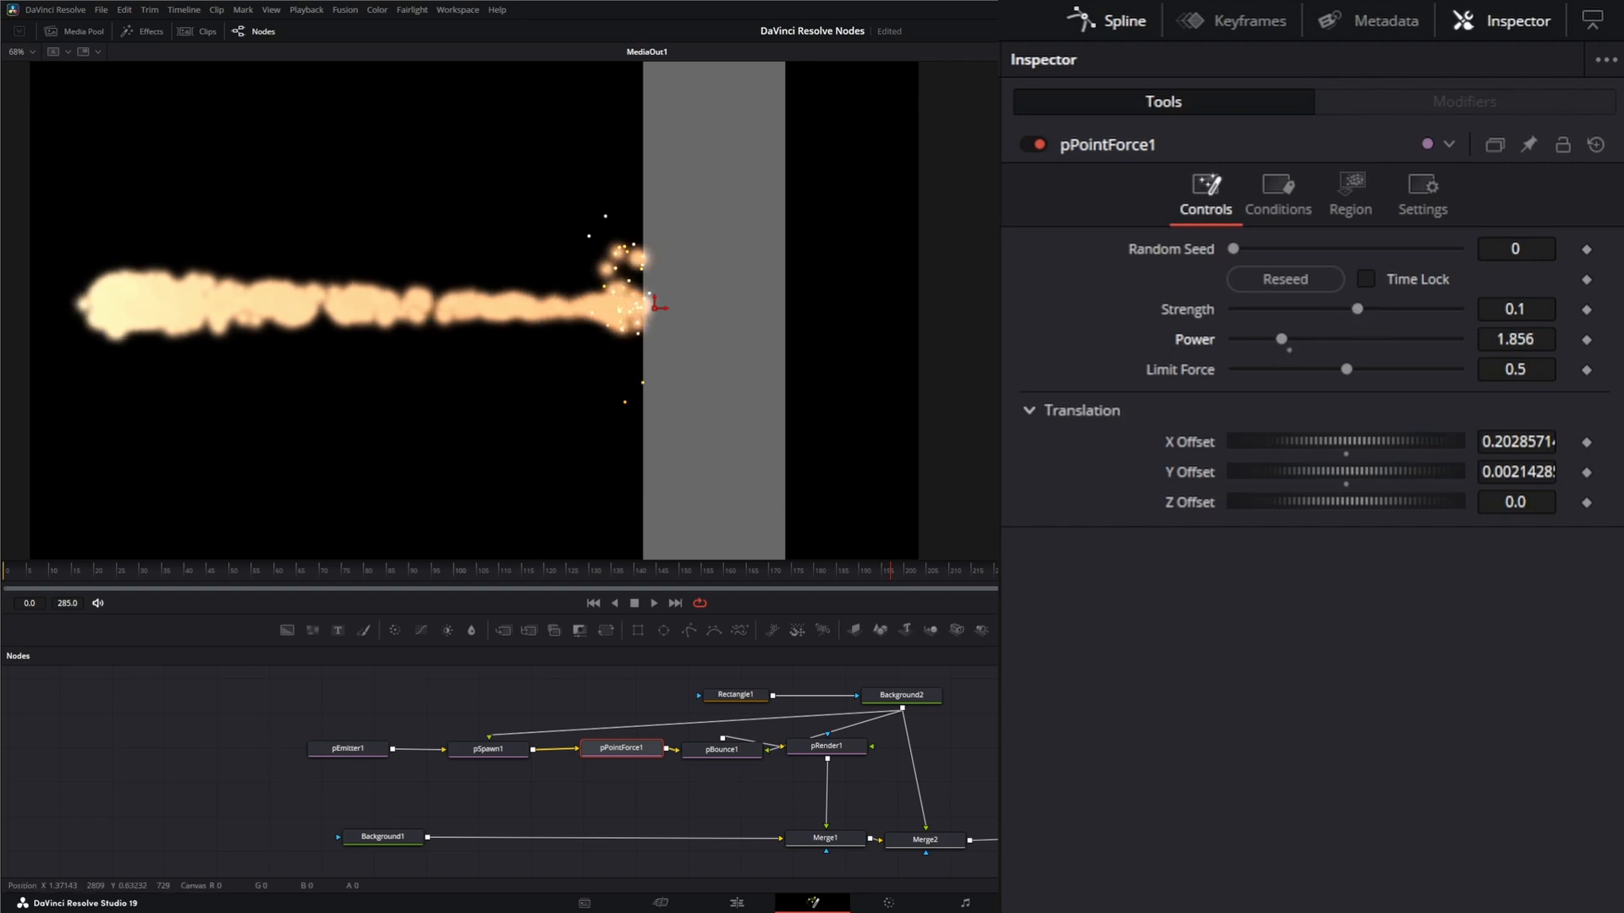
left_click(654, 603)
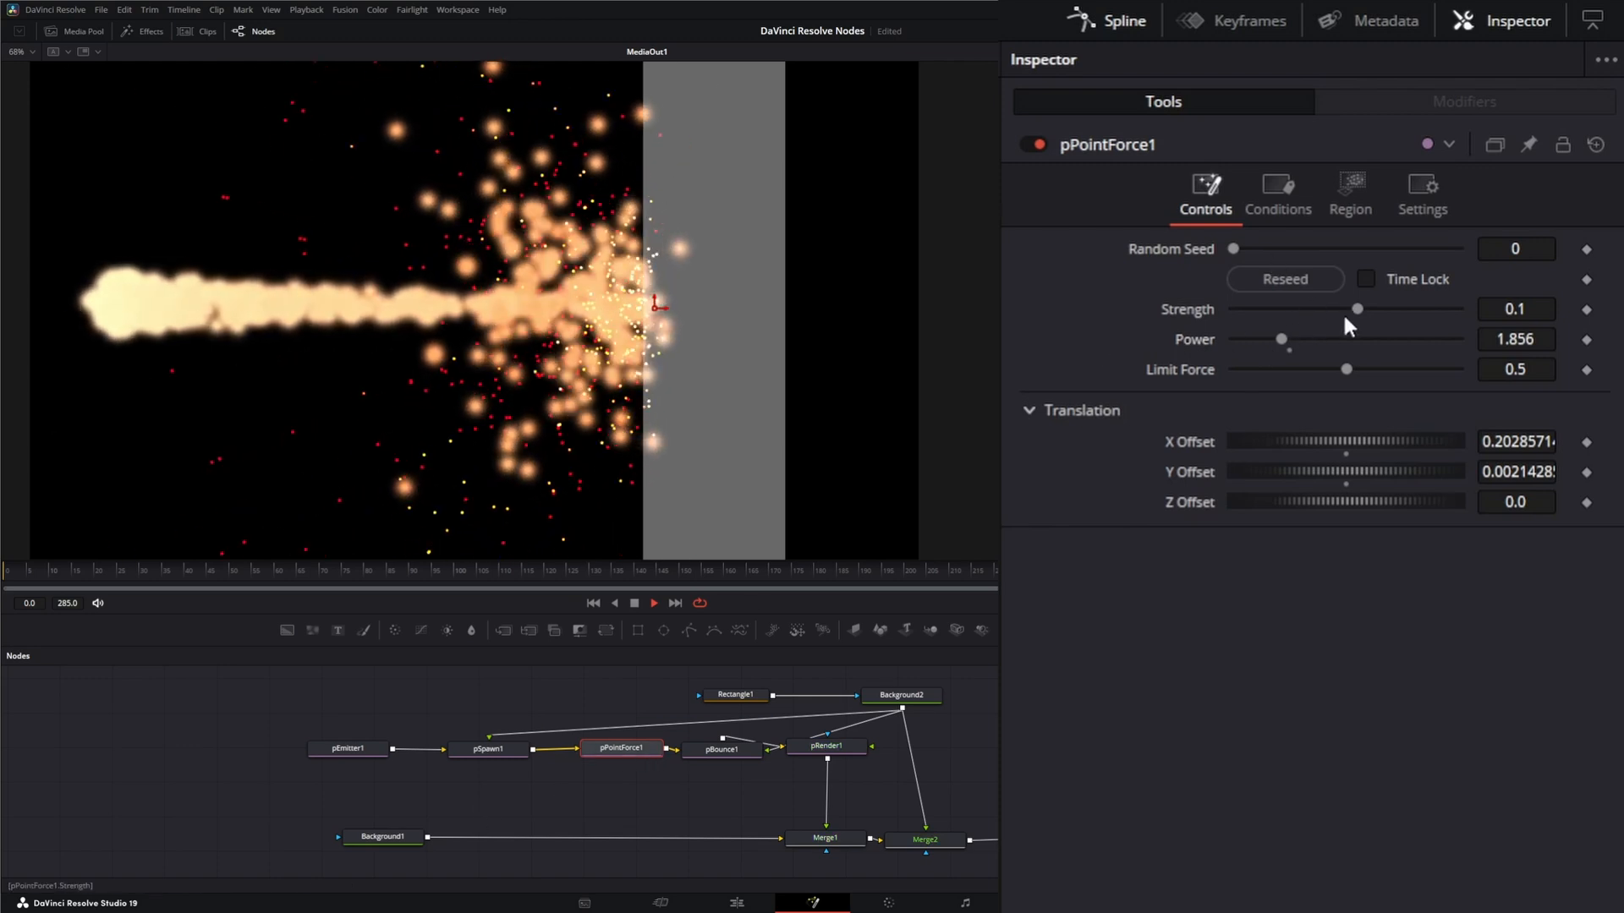
Step: Settle pPointForce1 at Strength 0.33 and Power 1.428 for a wider scatter at the bar
left_click_drag(1355, 308, 1375, 308)
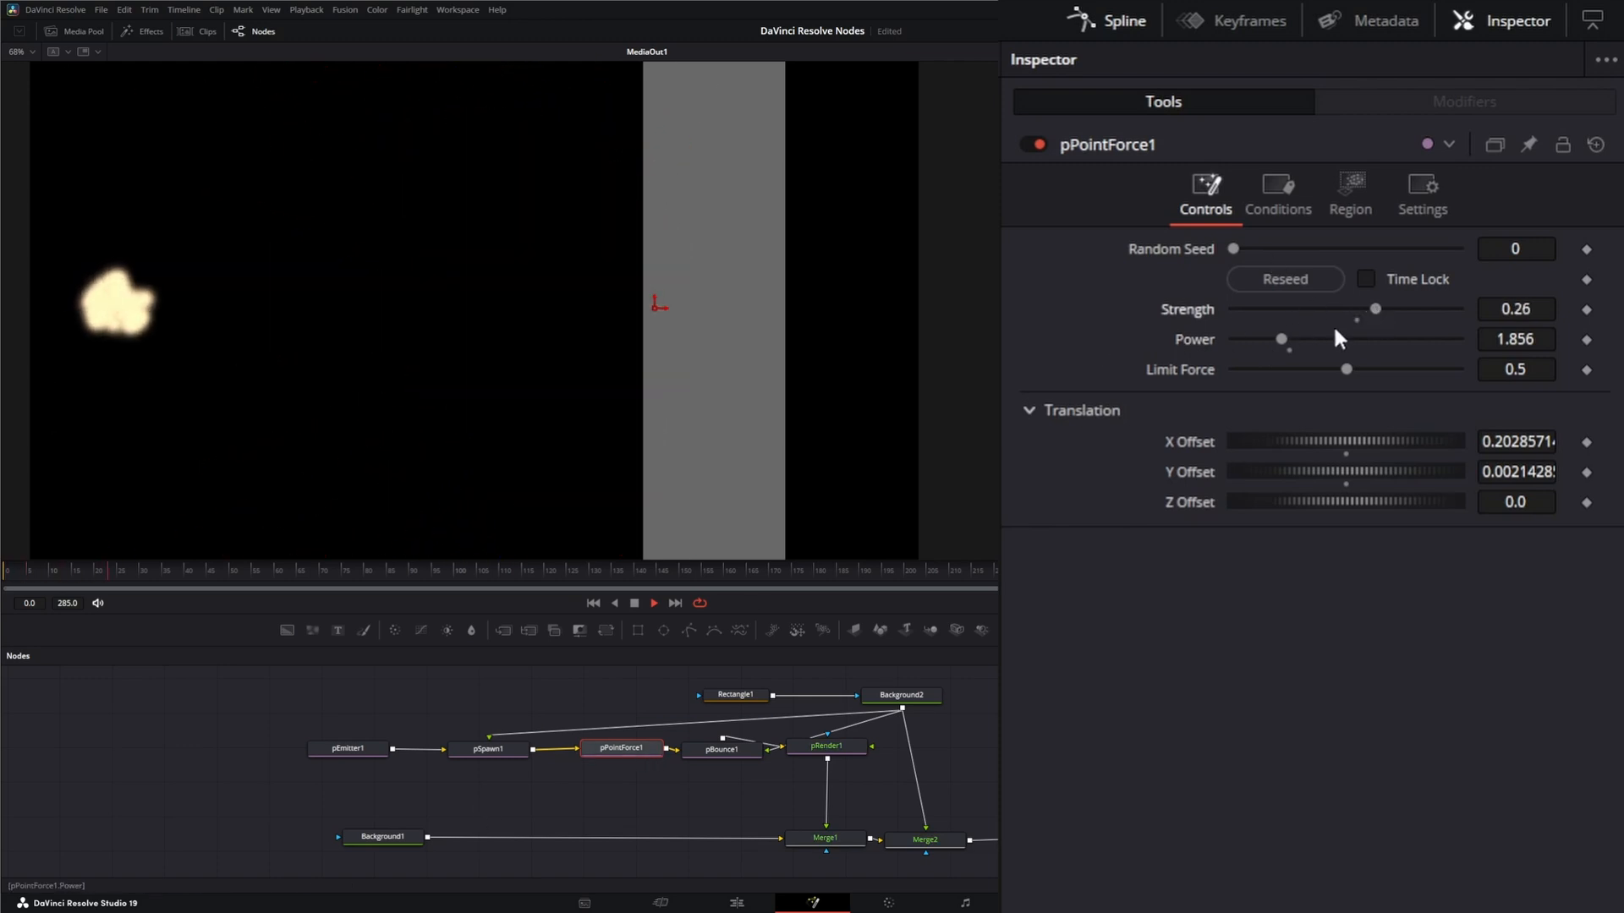
left_click(757, 573)
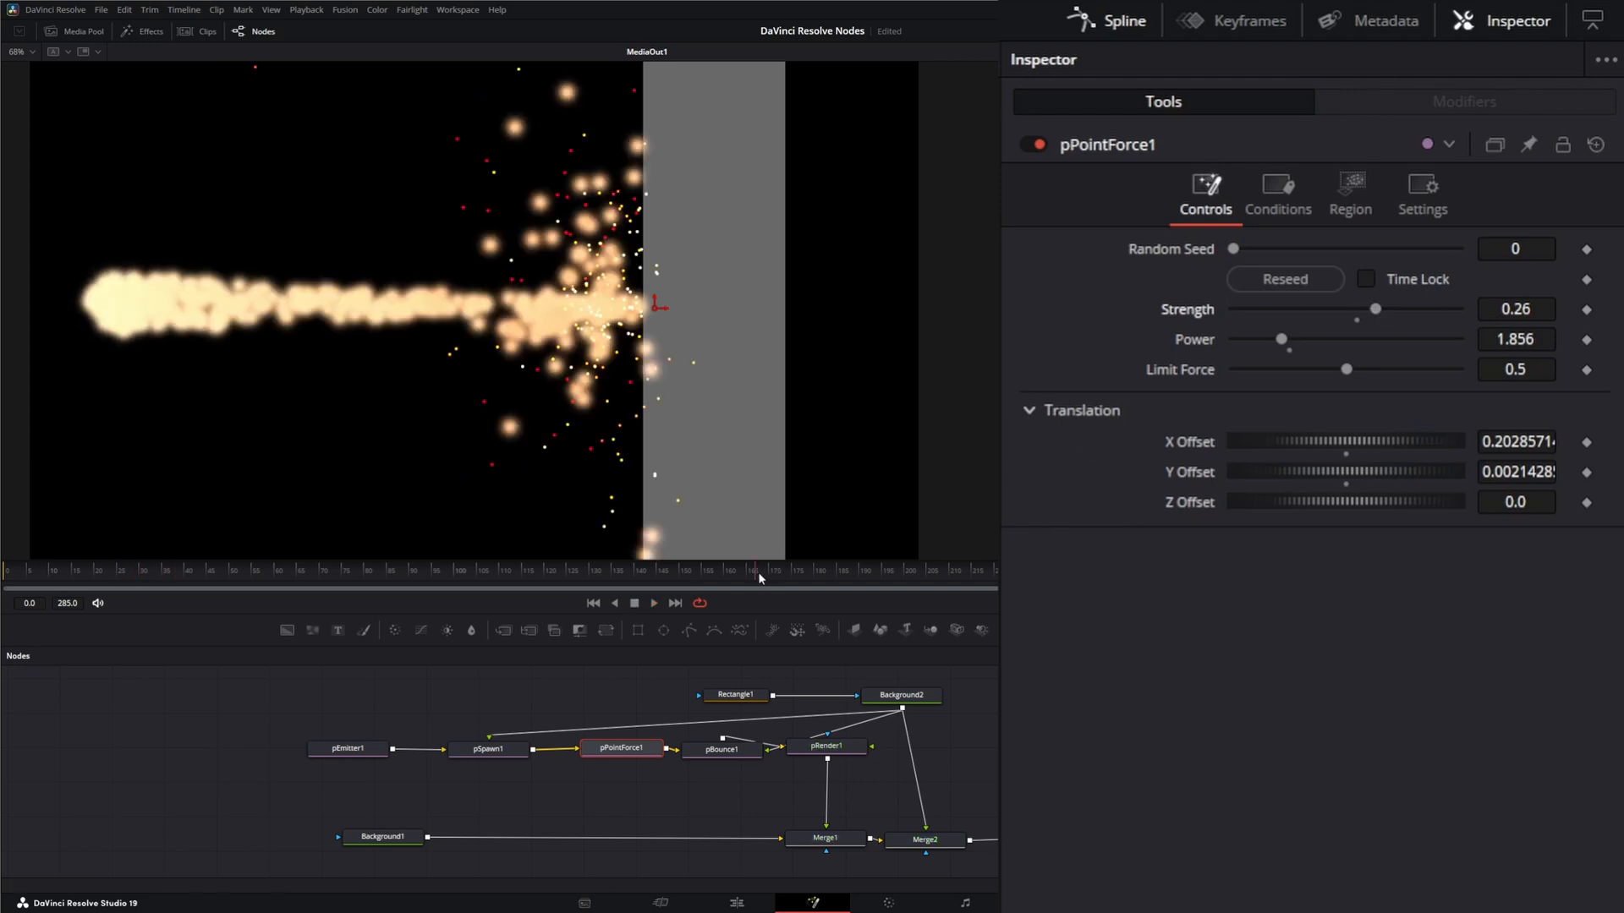
left_click_drag(1376, 308, 1371, 308)
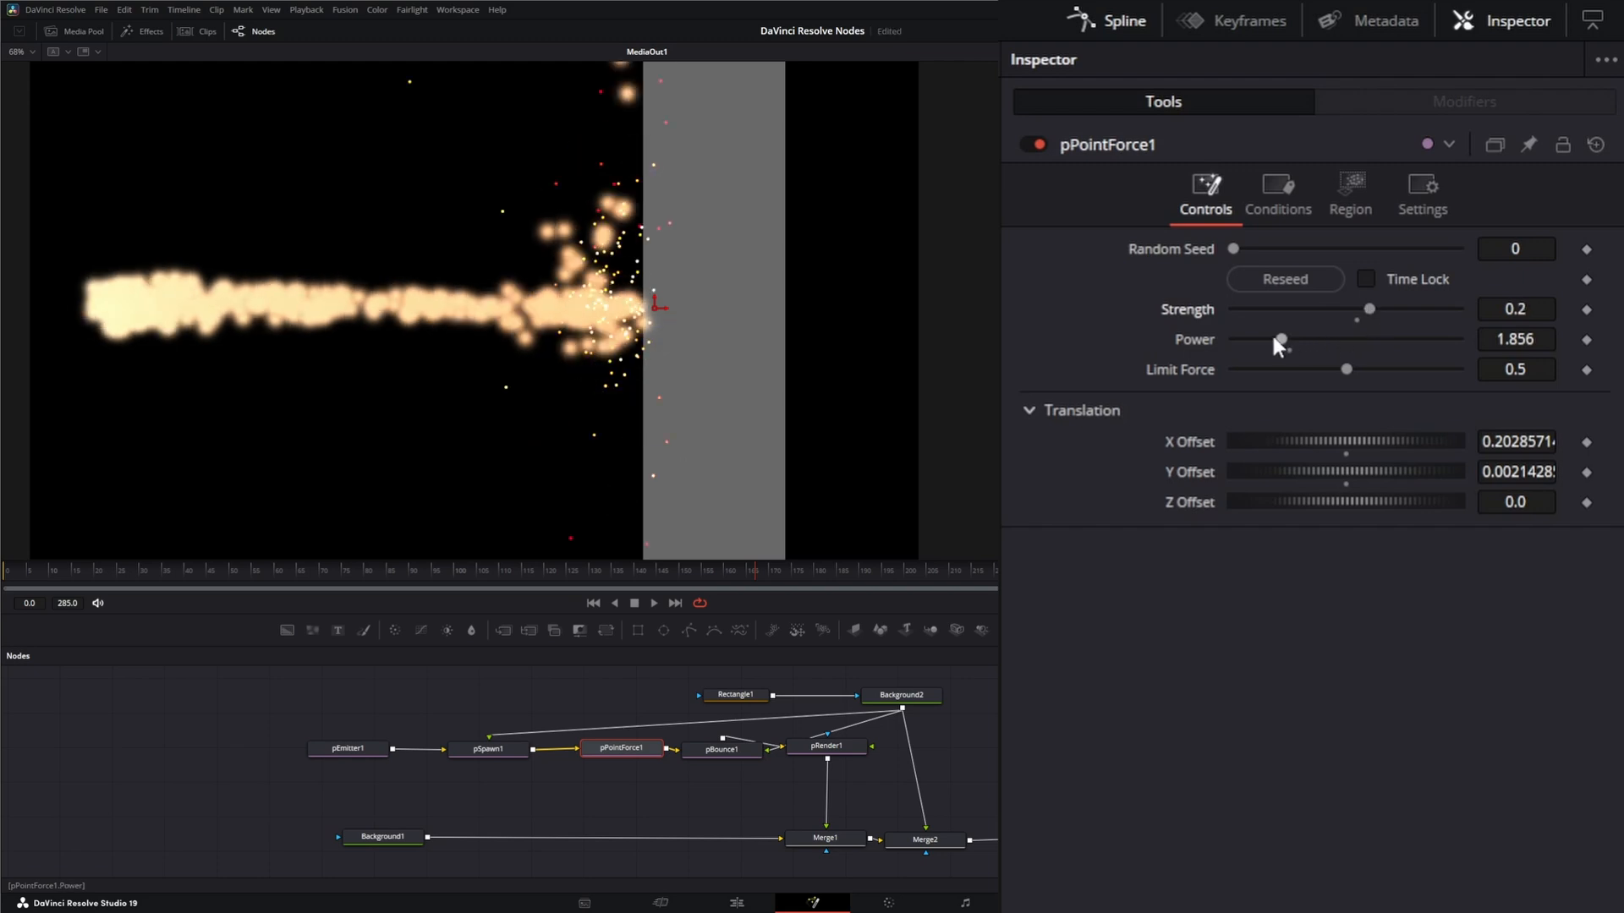
left_click_drag(1279, 340, 1265, 340)
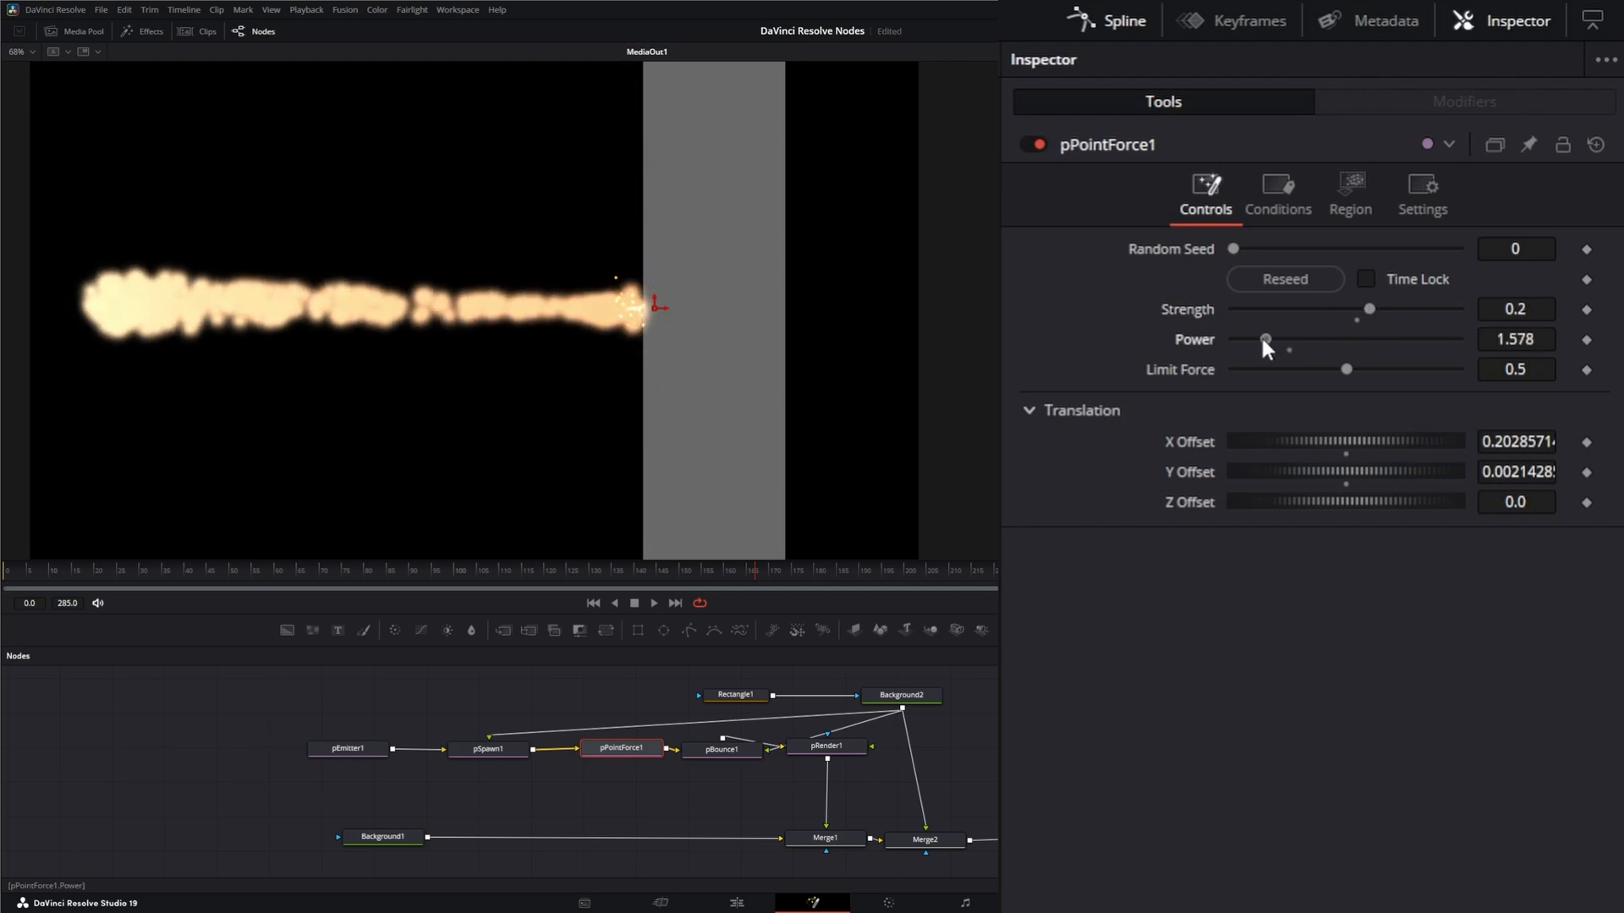
left_click_drag(1368, 310, 1384, 310)
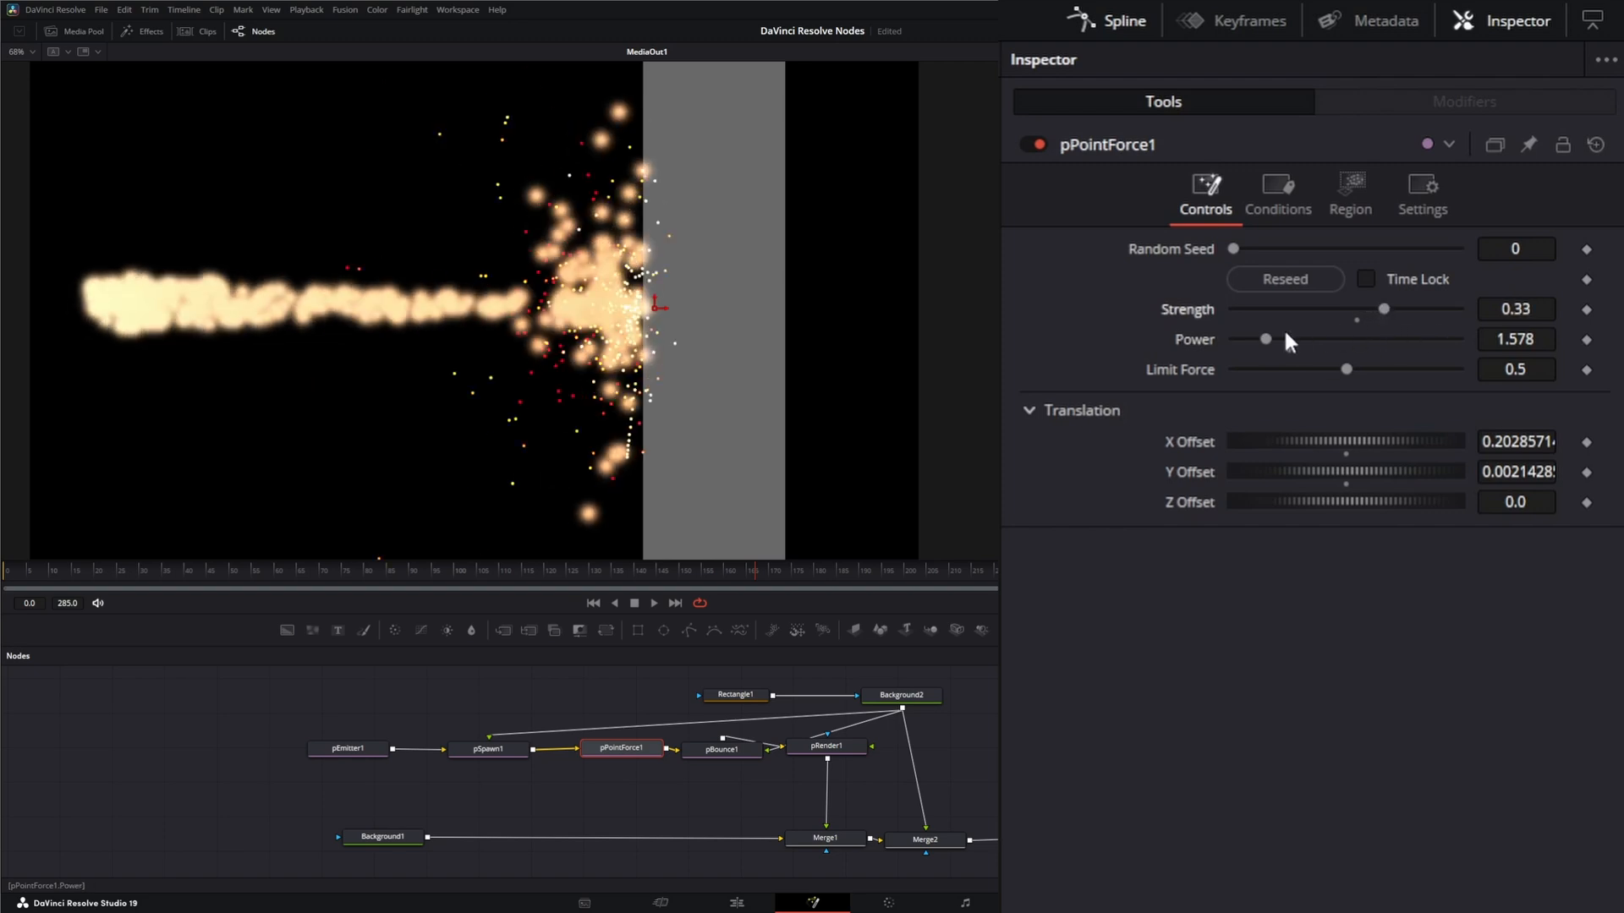
left_click_drag(1265, 341, 1257, 340)
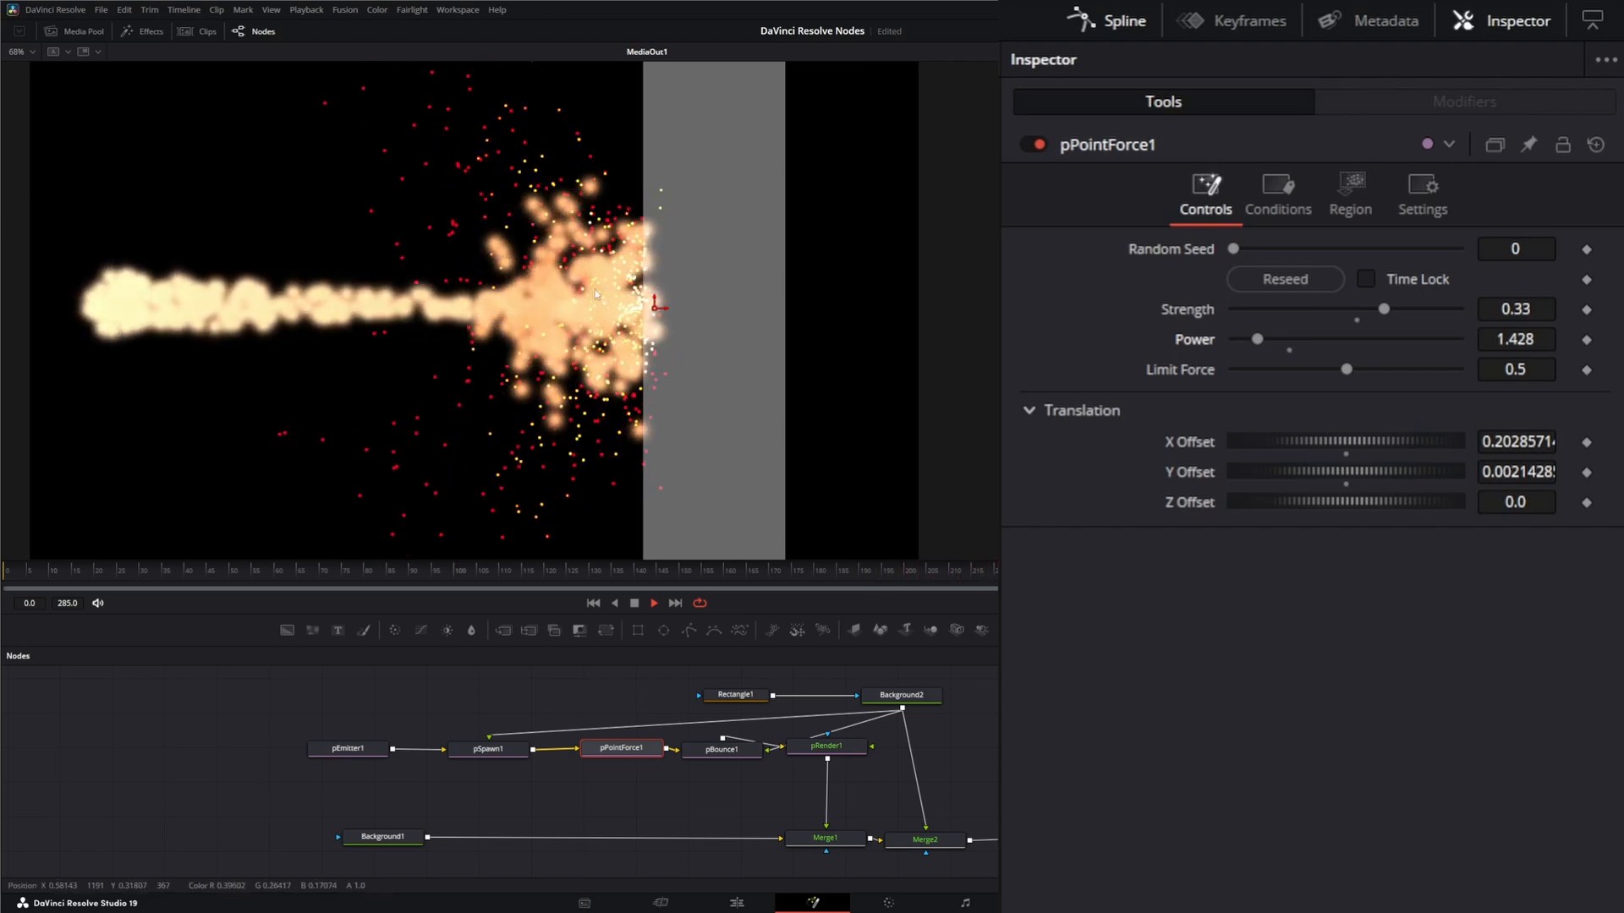
left_click(634, 603)
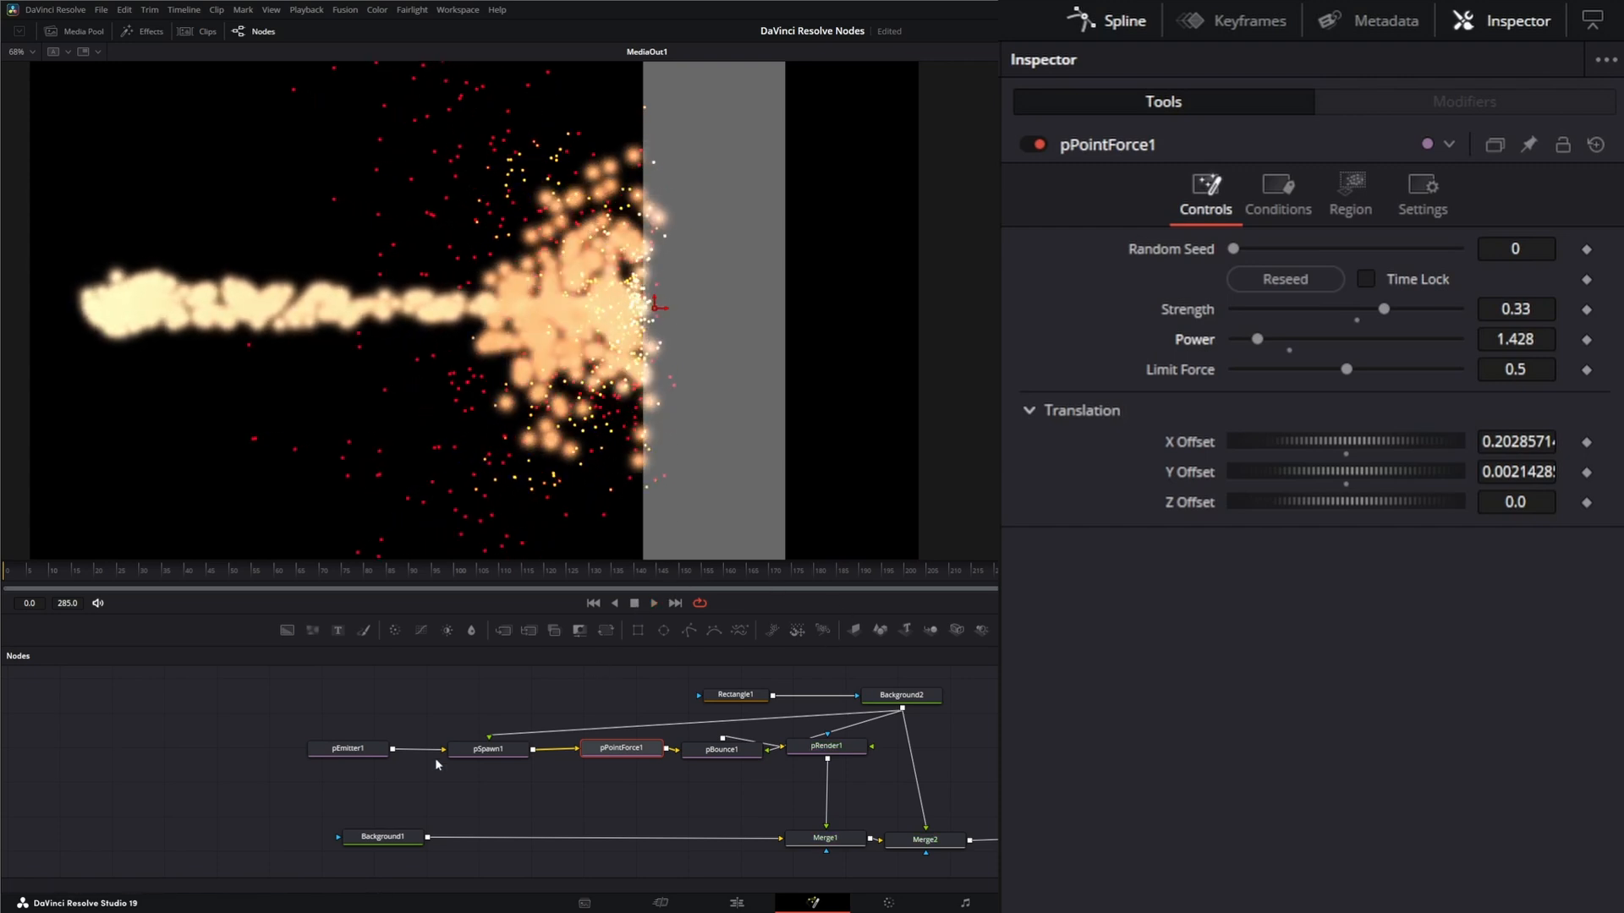
left_click(352, 756)
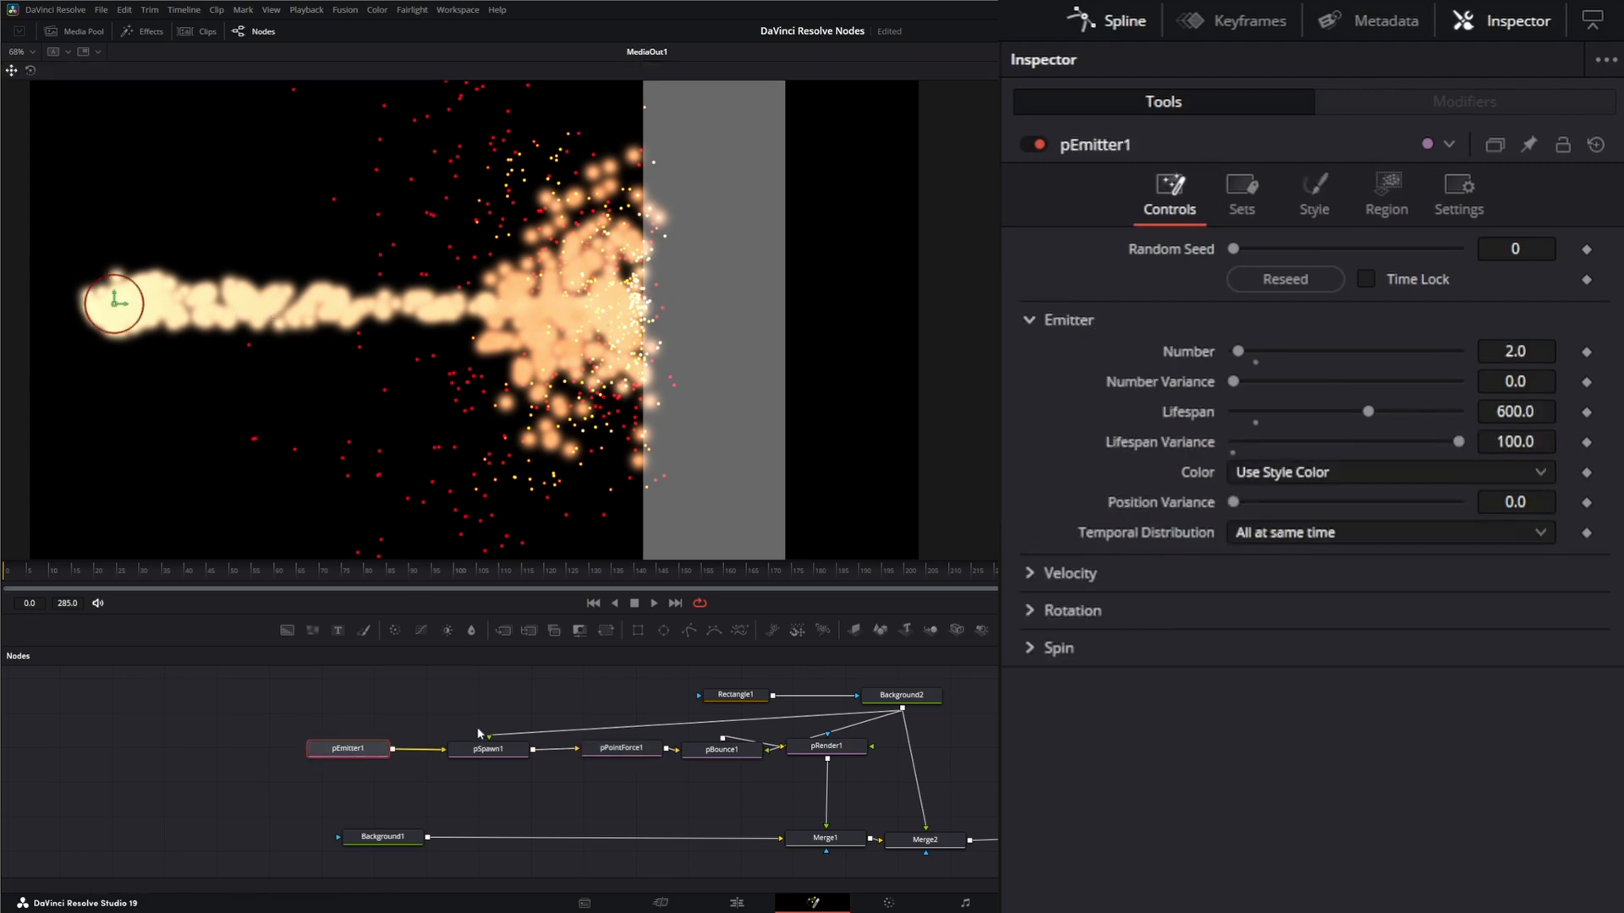
Step: Drag pEmitter1, pSpawn1, pPointForce1 and pBounce1 left to make room before pRender1
left_click(495, 754)
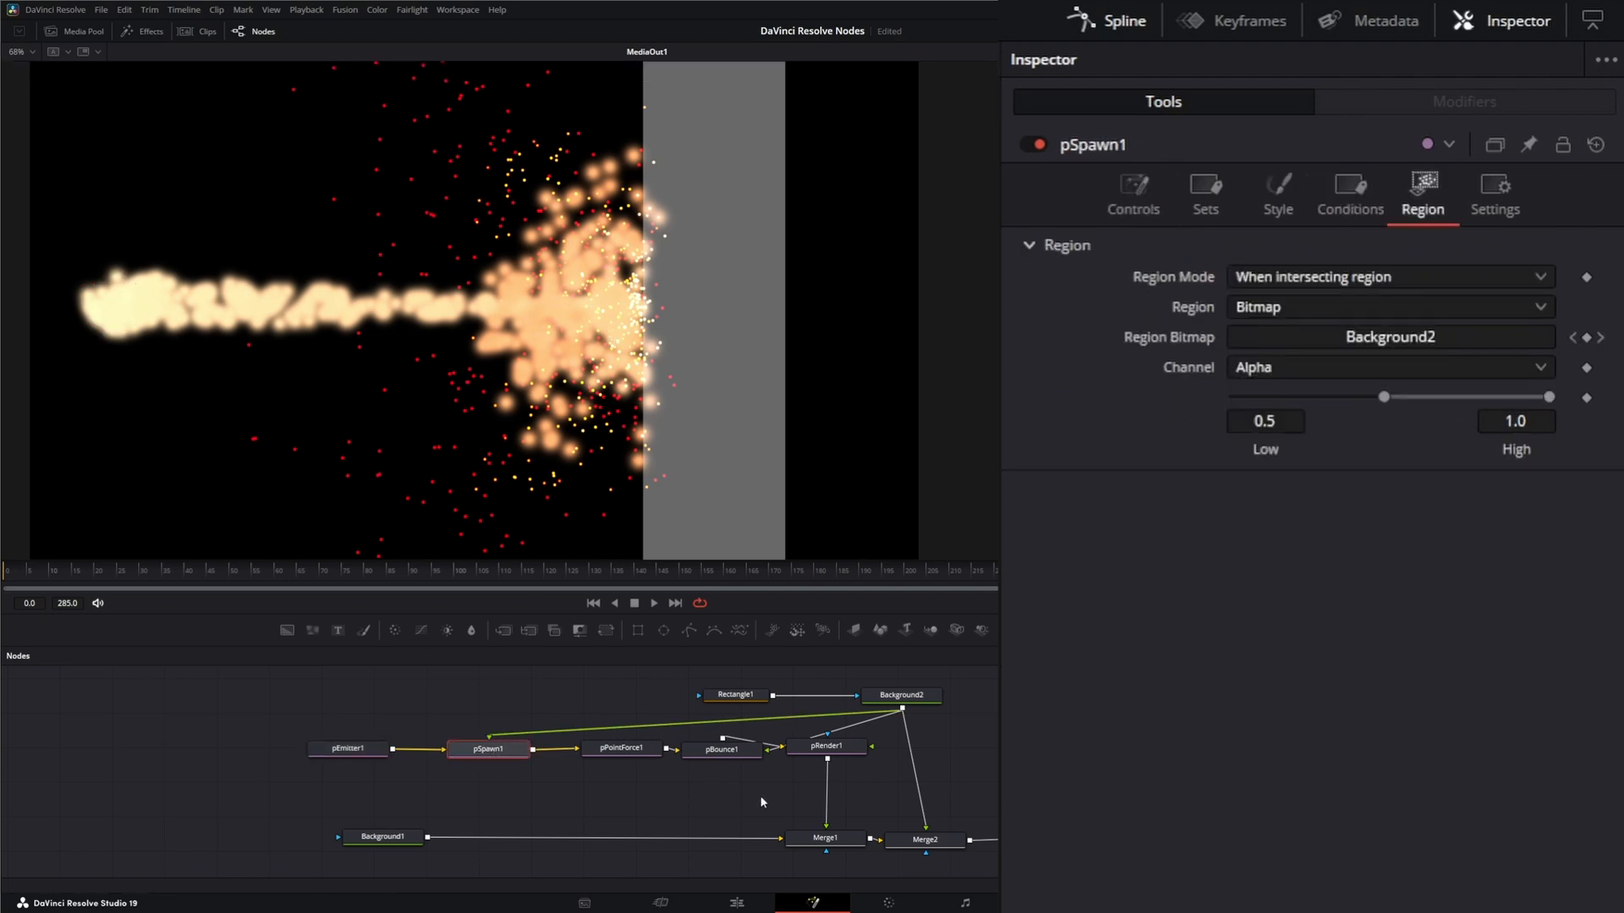
mouse_move(311, 793)
left_mouse_down()
mouse_move(761, 736)
mouse_move(515, 748)
left_mouse_up()
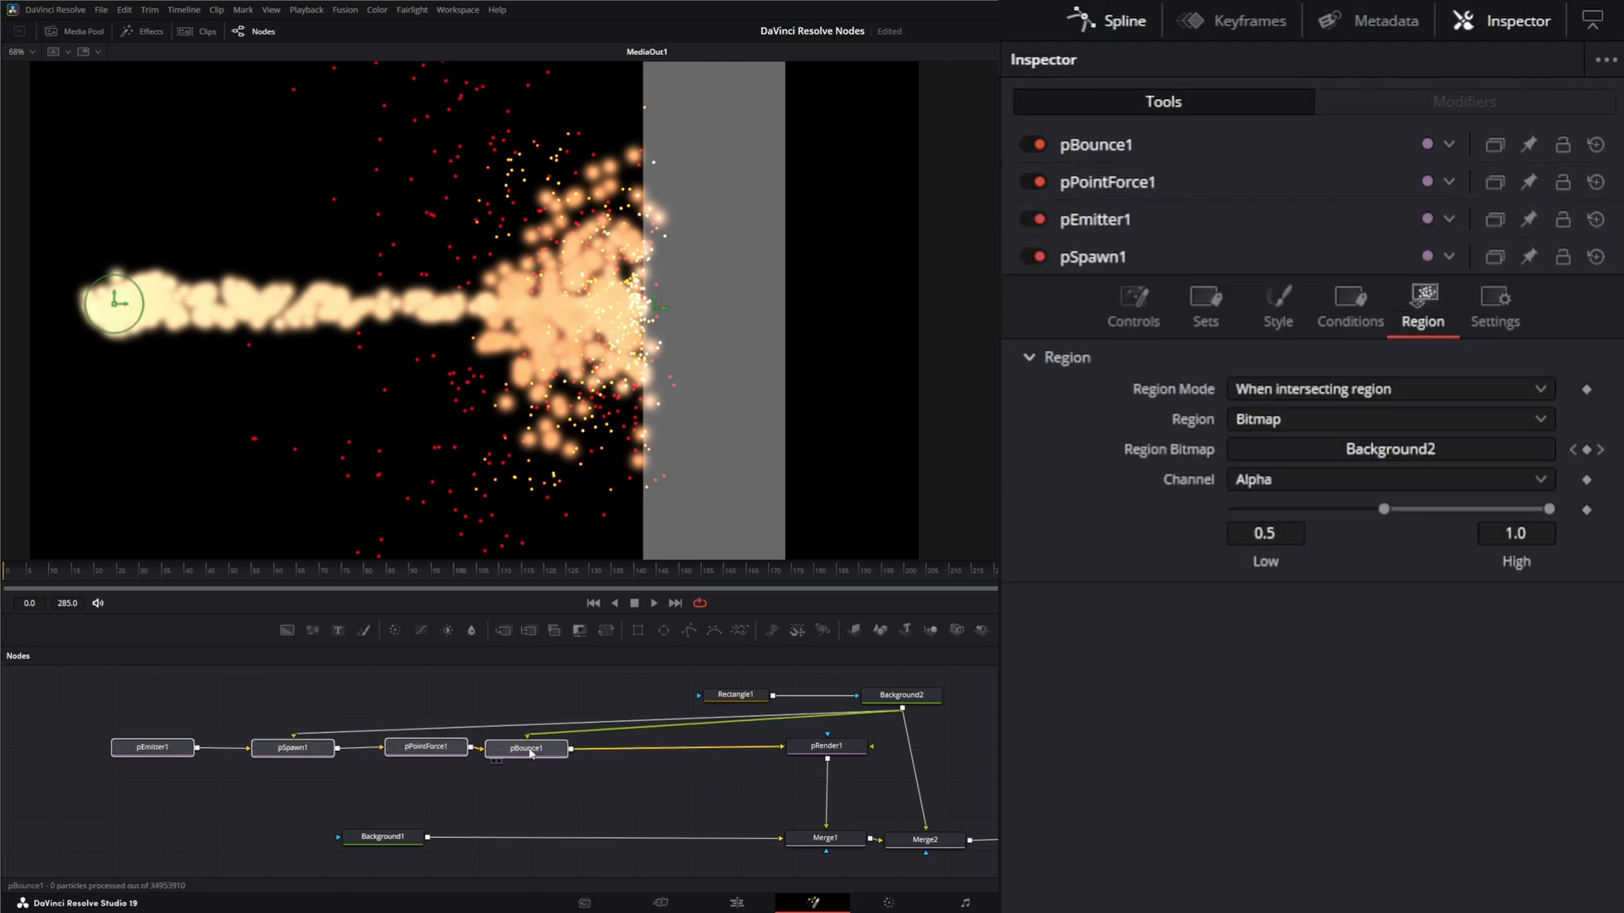
left_click(592, 776)
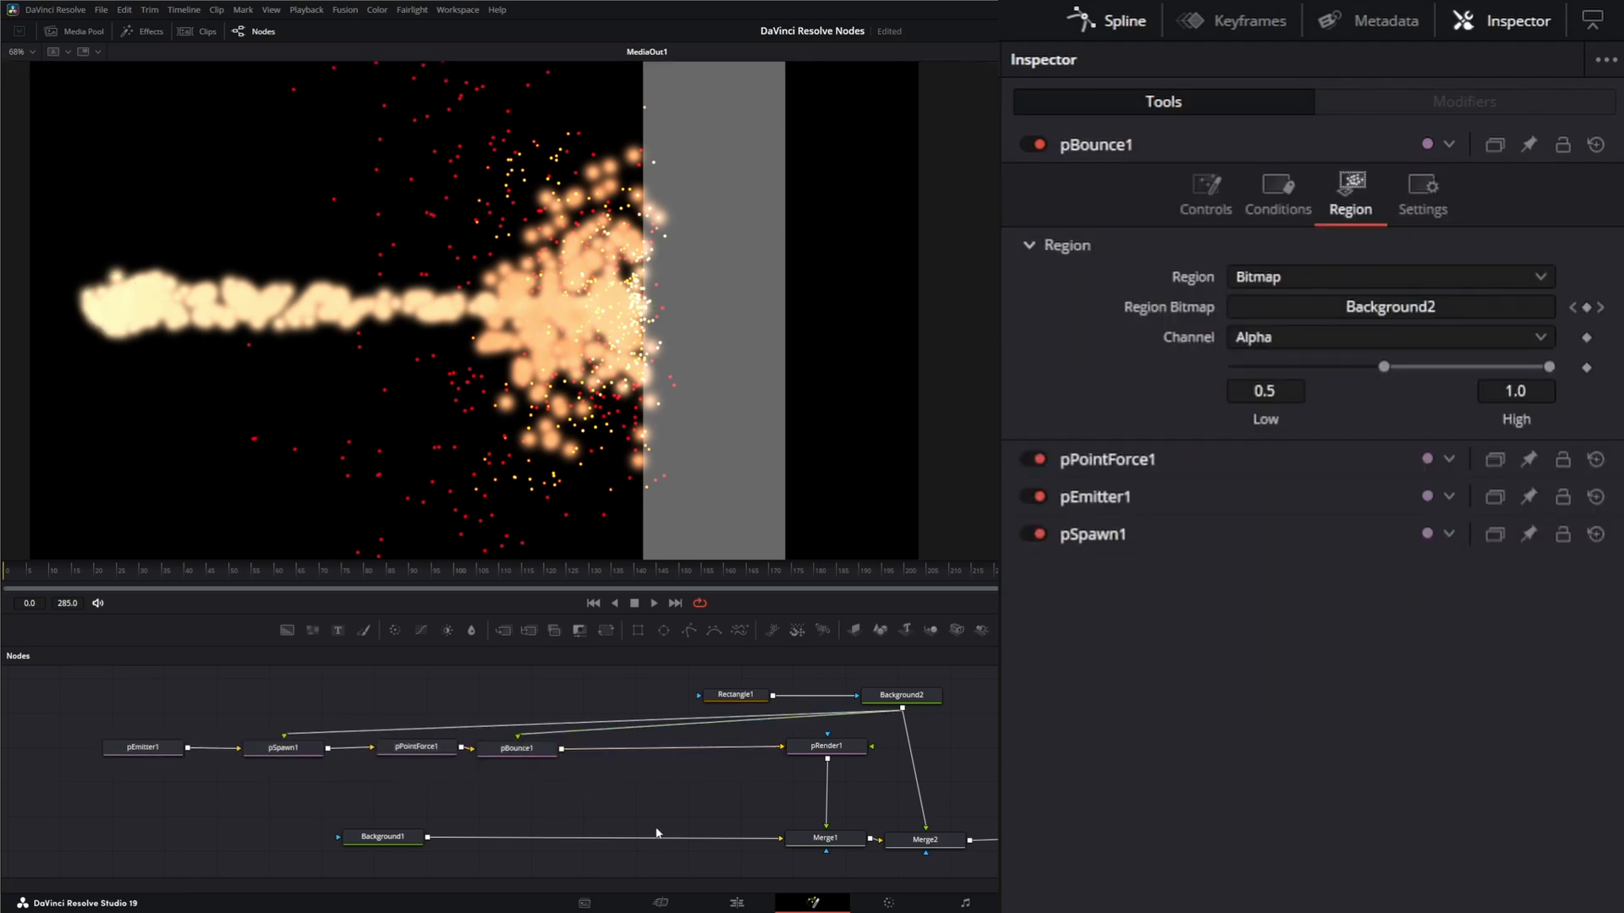
Step: Add a pKill node and insert it between pBounce1 and pRender1
key("shift+space")
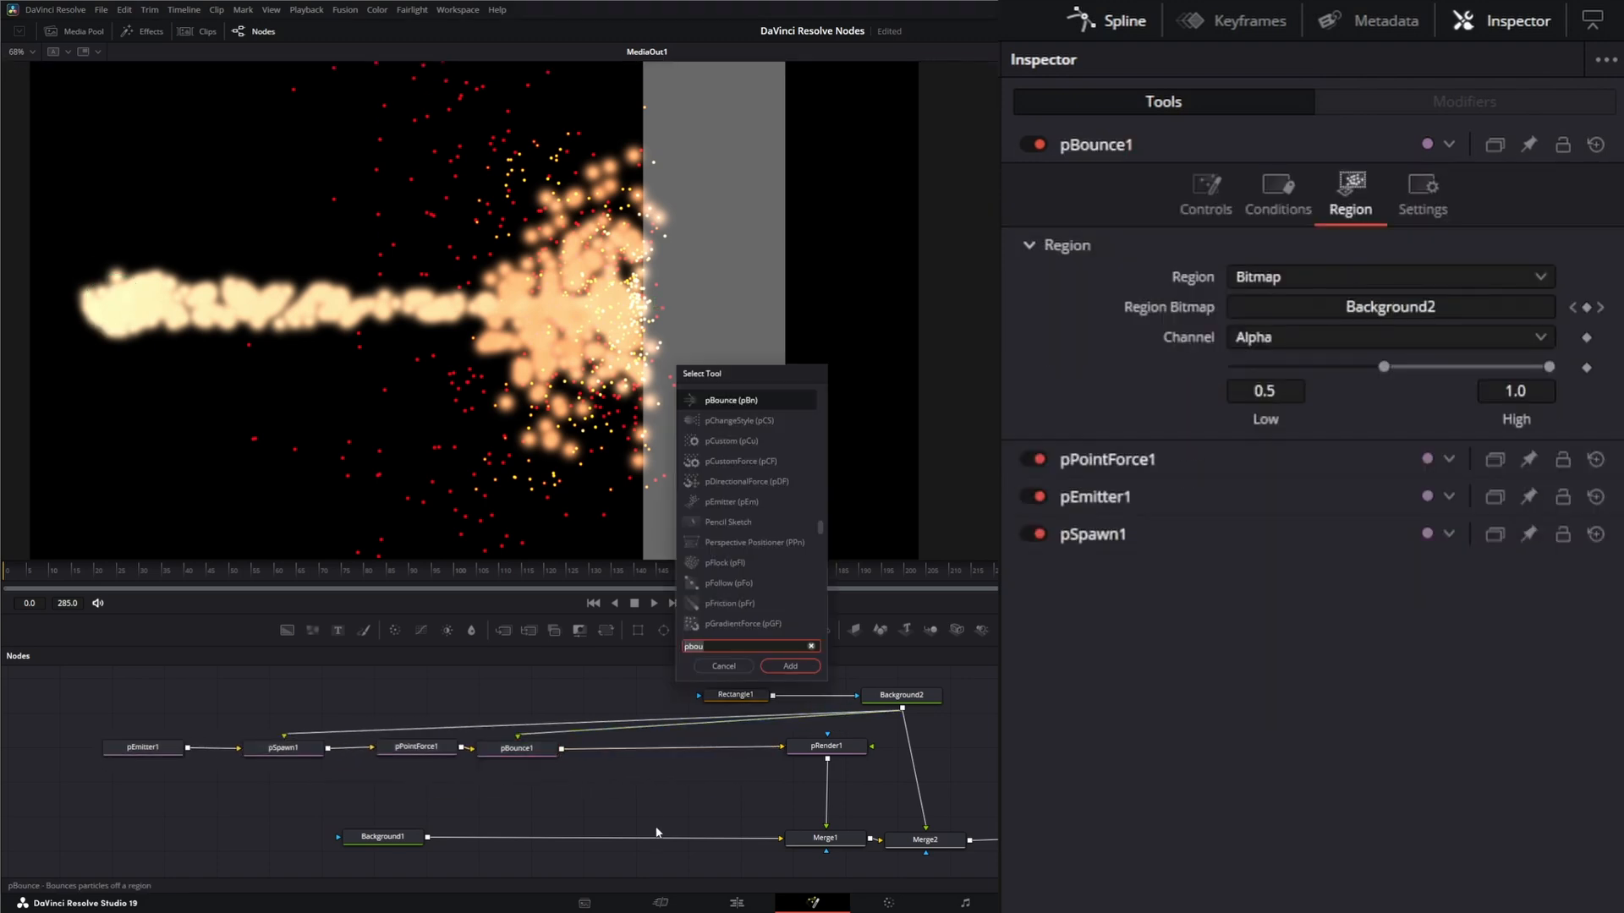
type("pkill")
key("Return")
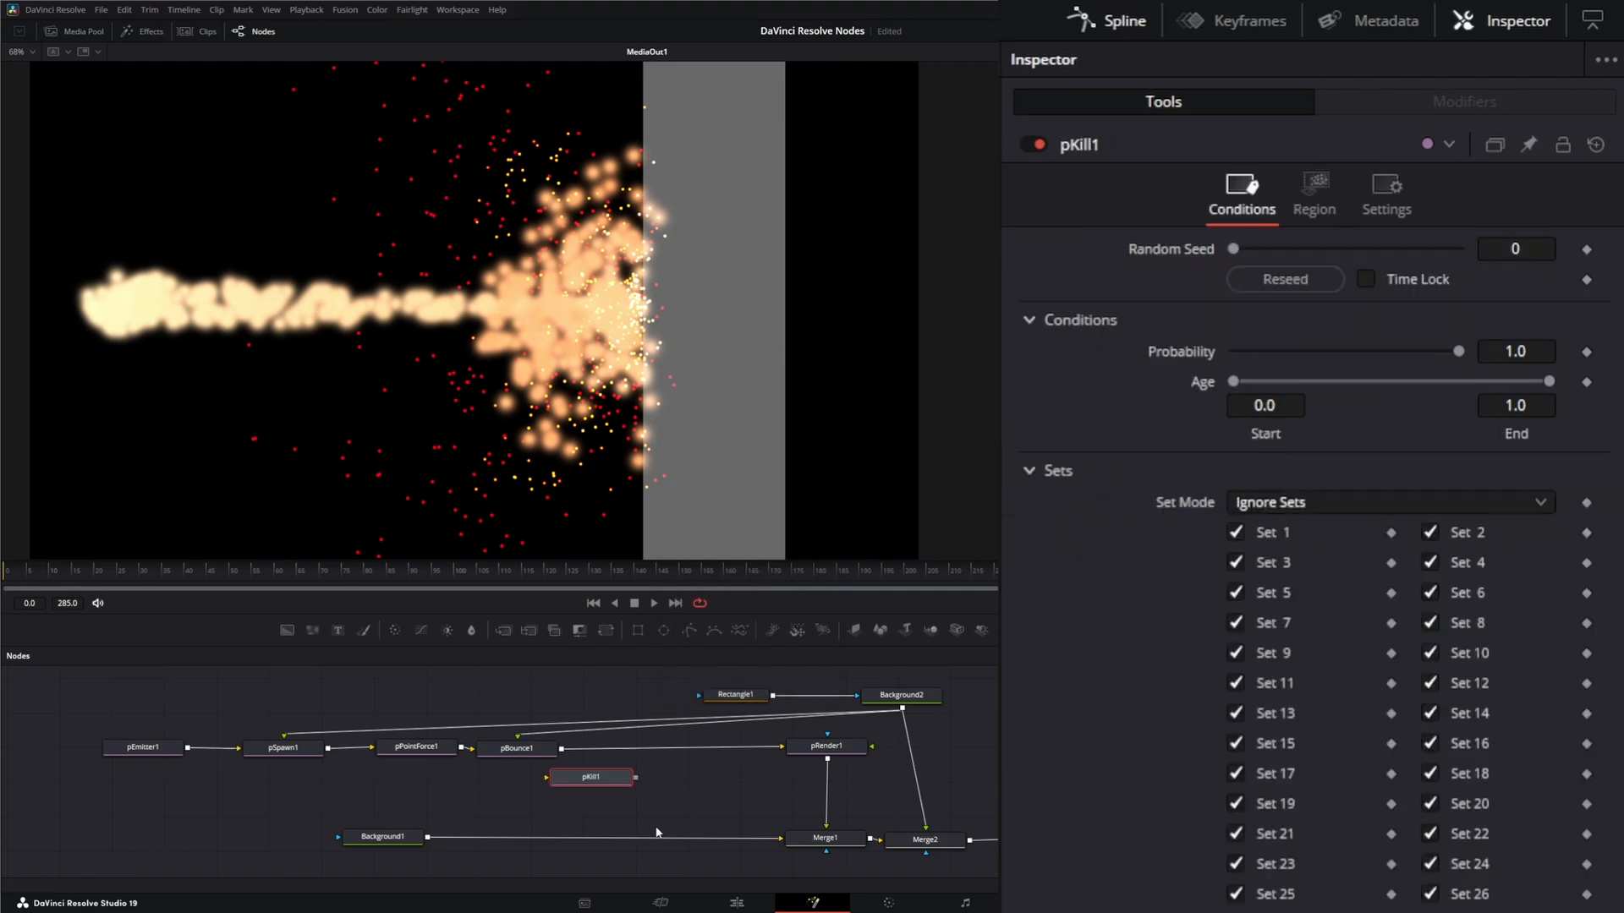
left_click_drag(591, 777, 642, 749)
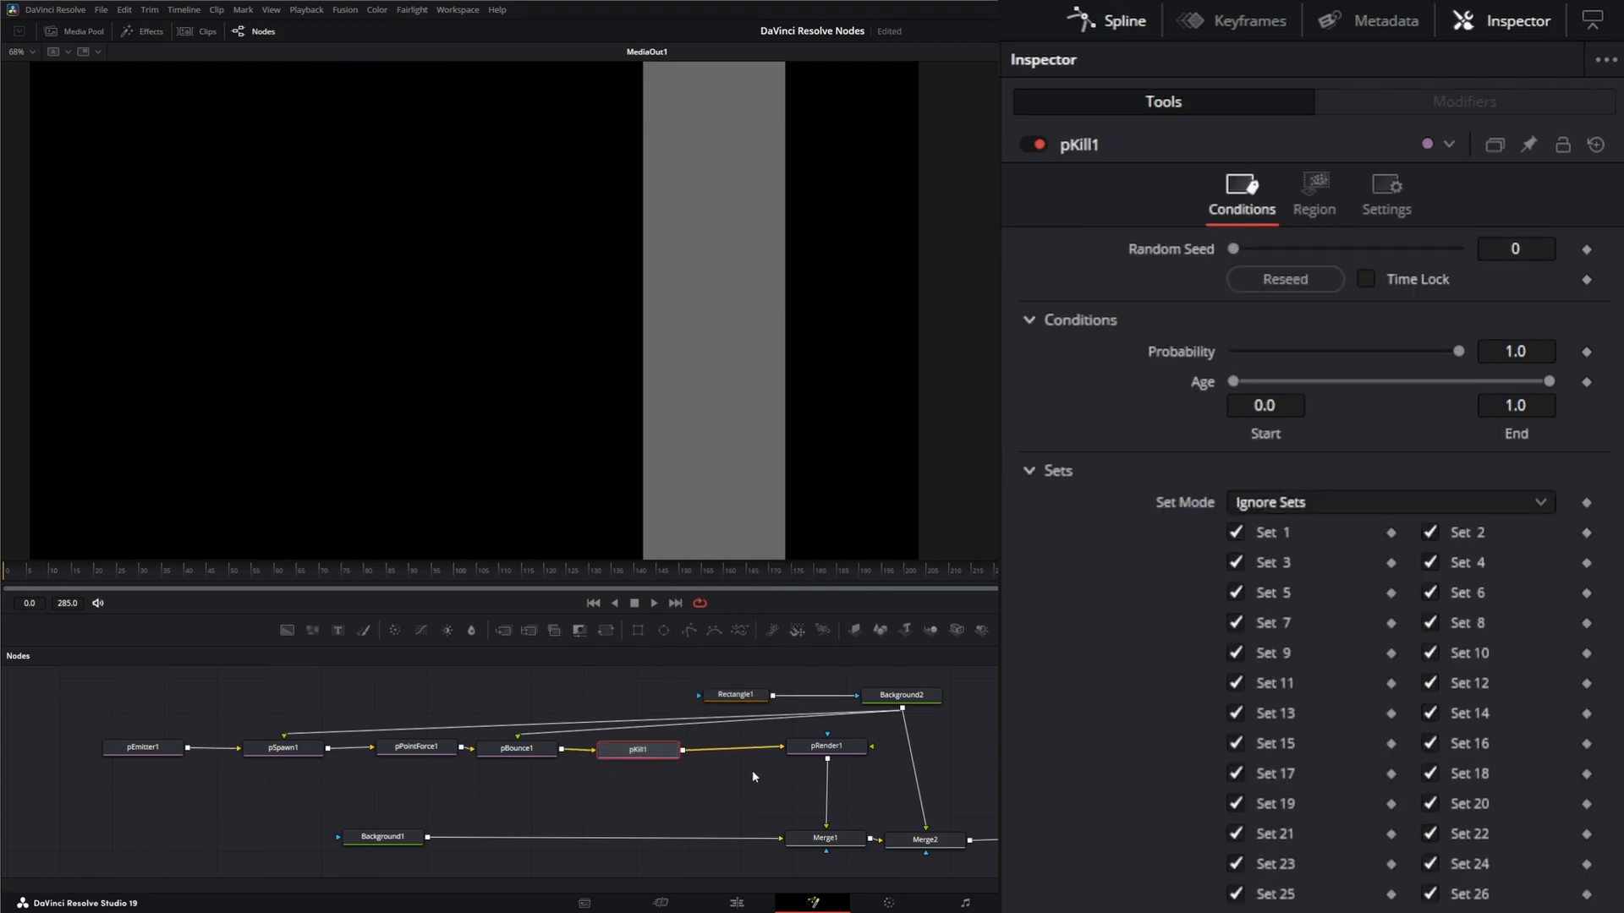
Step: Set pKill1 to kill when intersecting a Bitmap region fed by Background2, and preview
left_click(1320, 191)
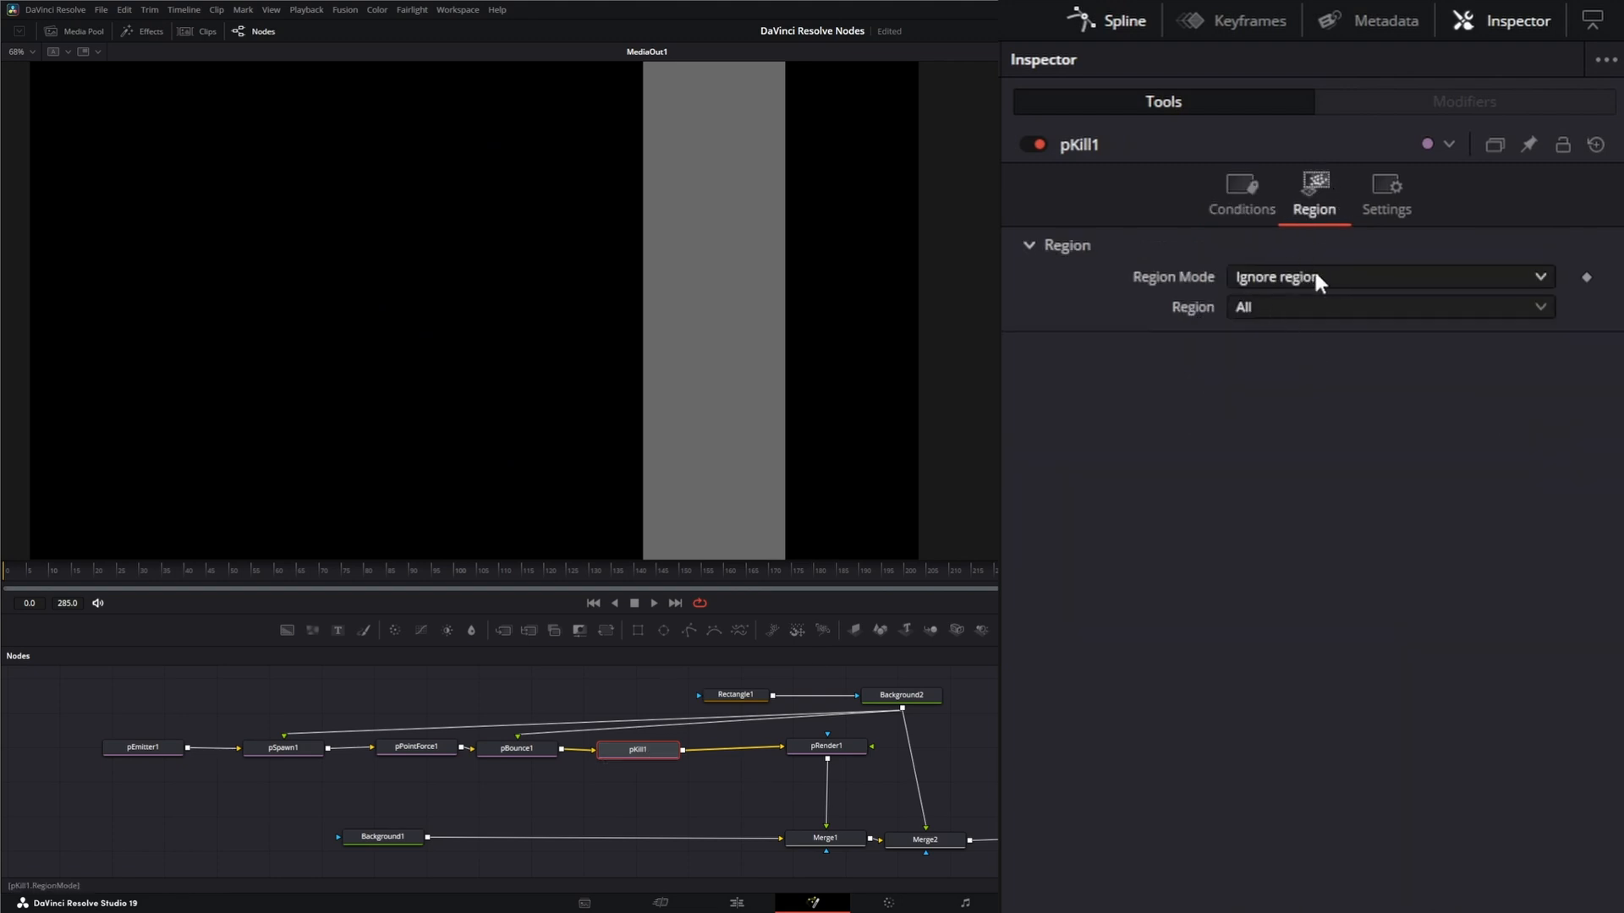
left_click(1321, 277)
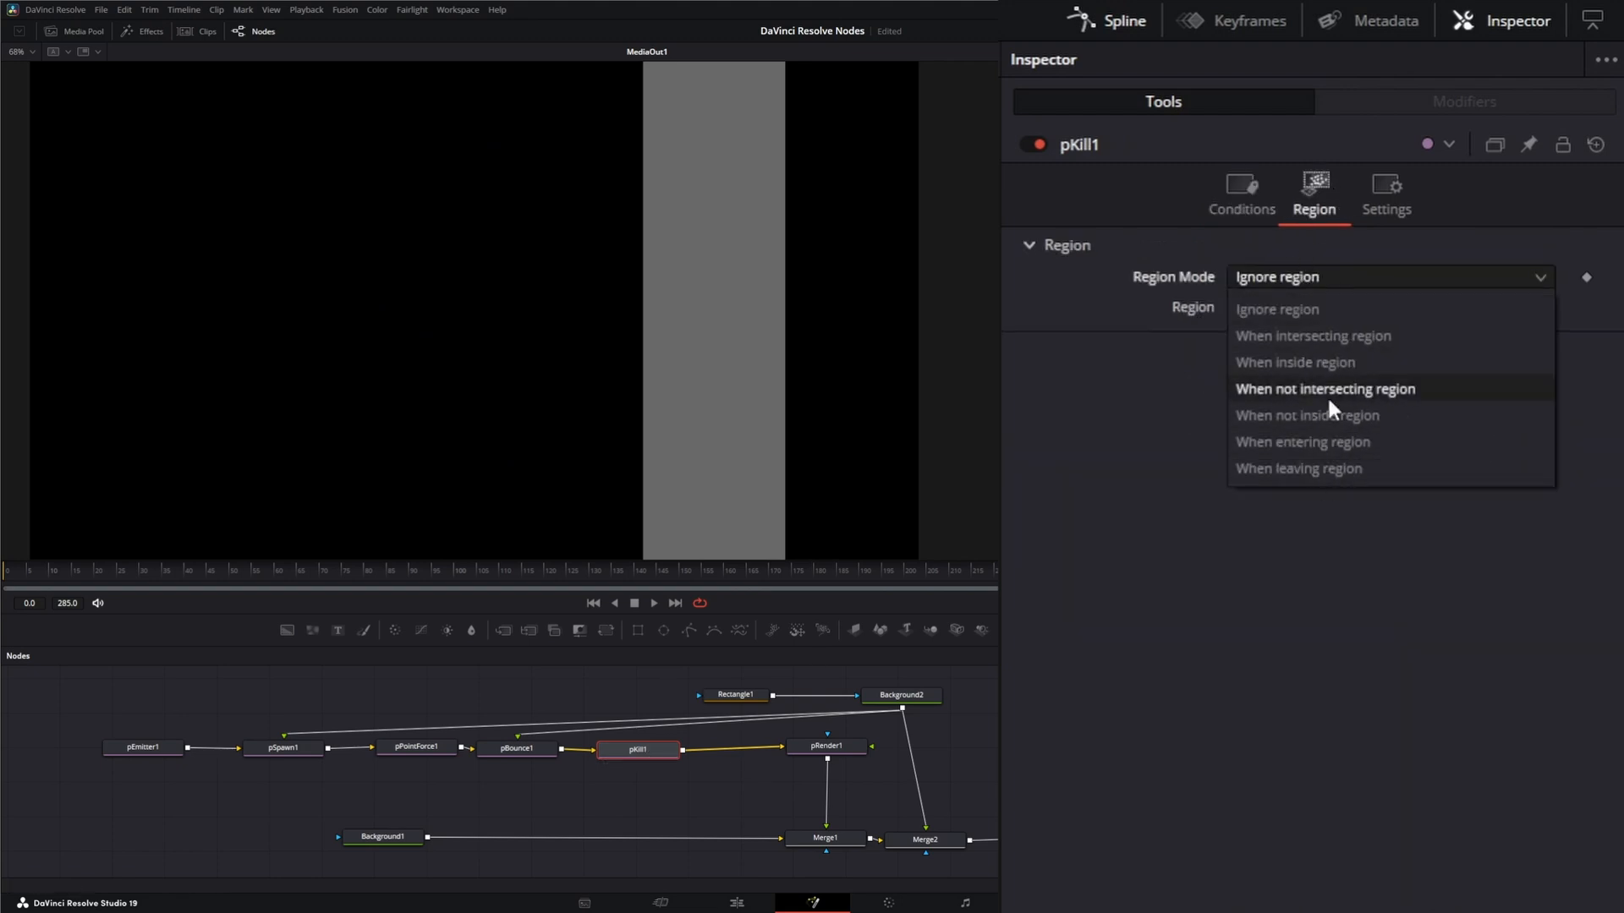
left_click(1337, 338)
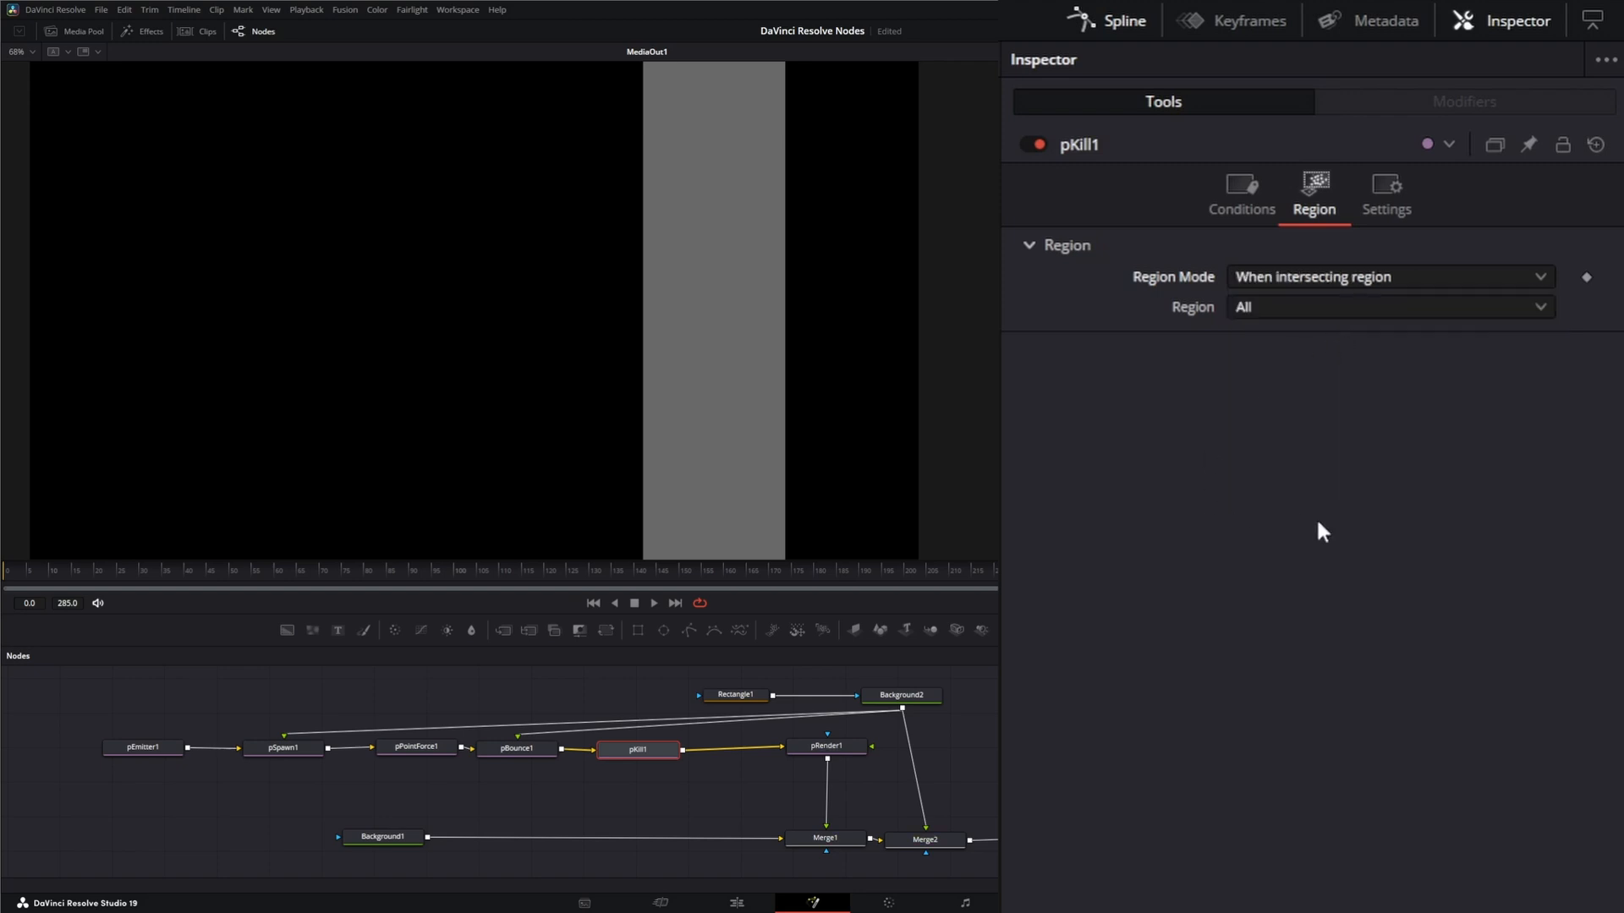
left_click(1267, 306)
left_click(1268, 350)
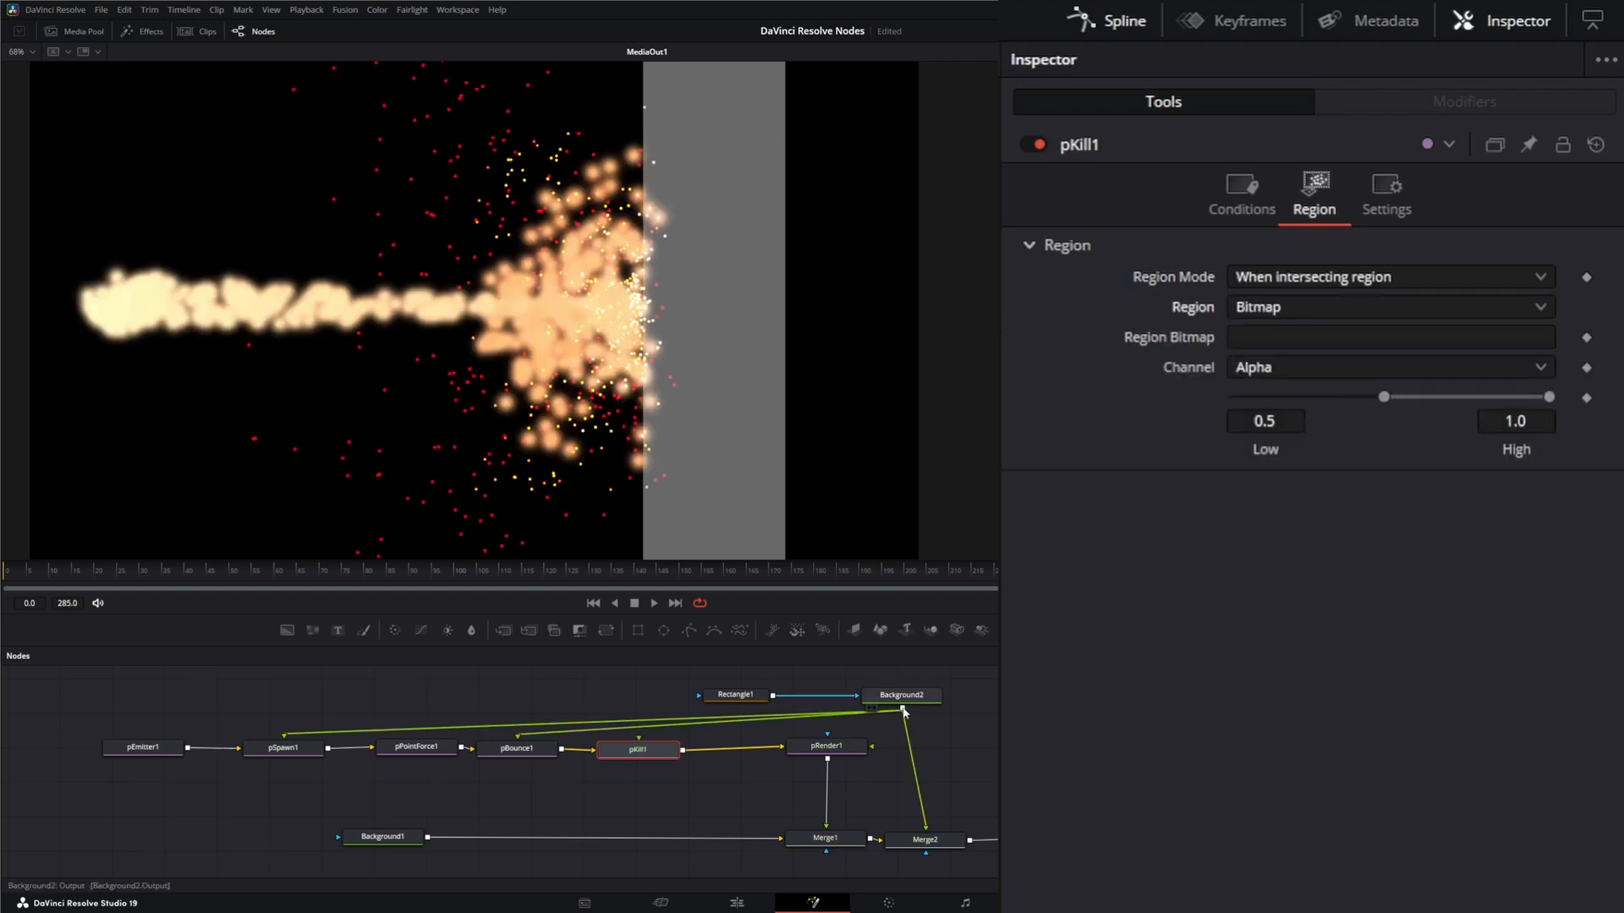
left_click_drag(903, 712, 640, 740)
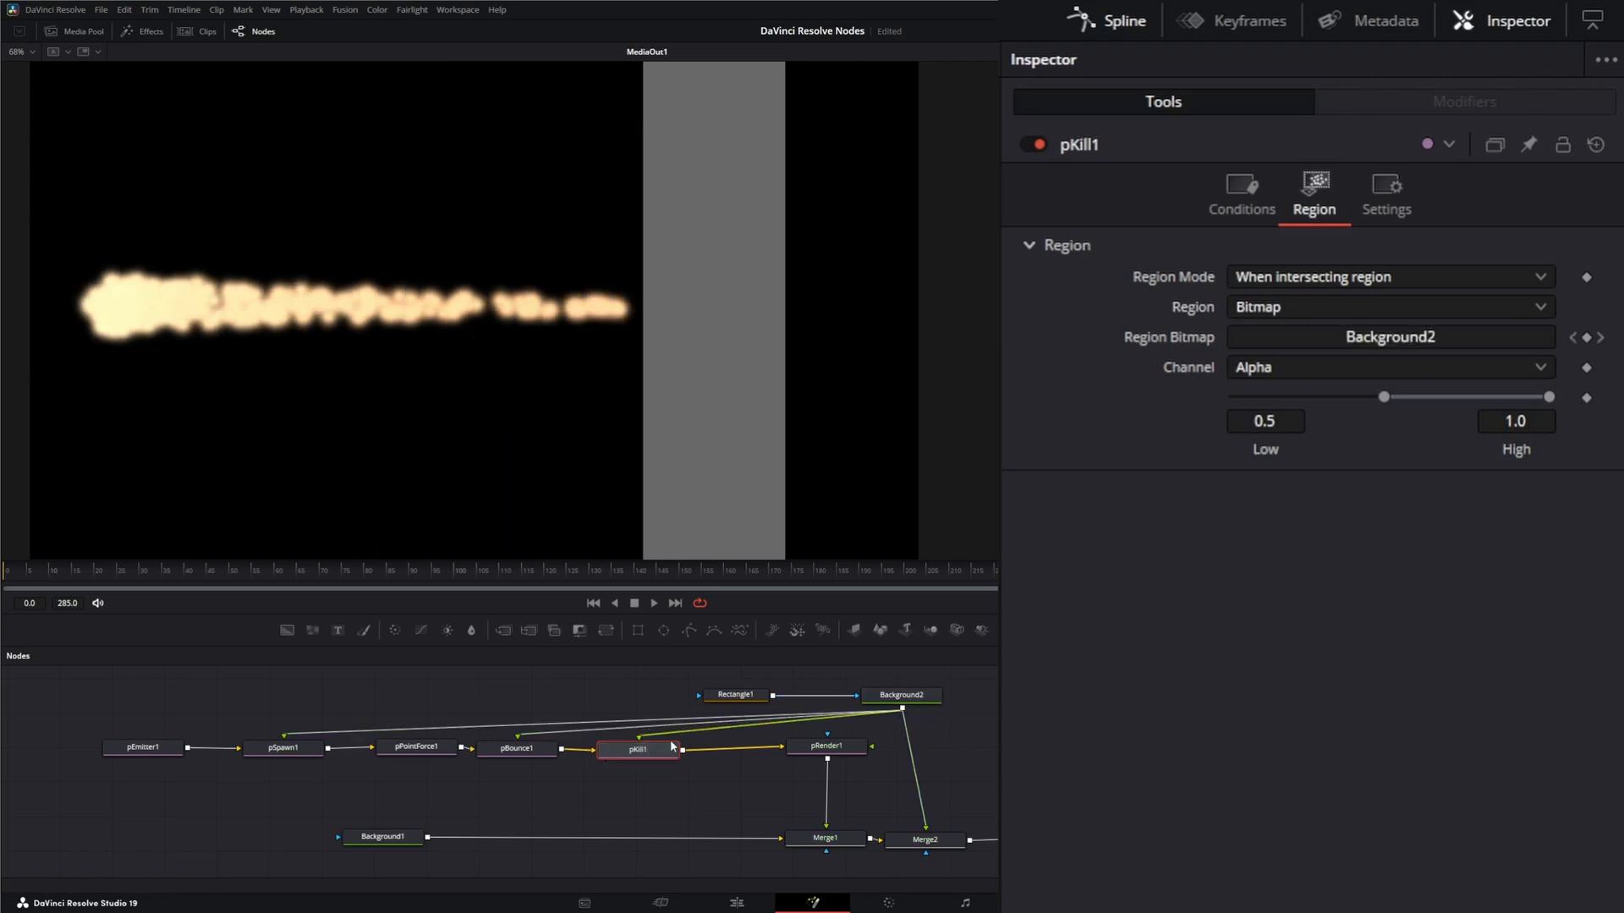
left_click(654, 603)
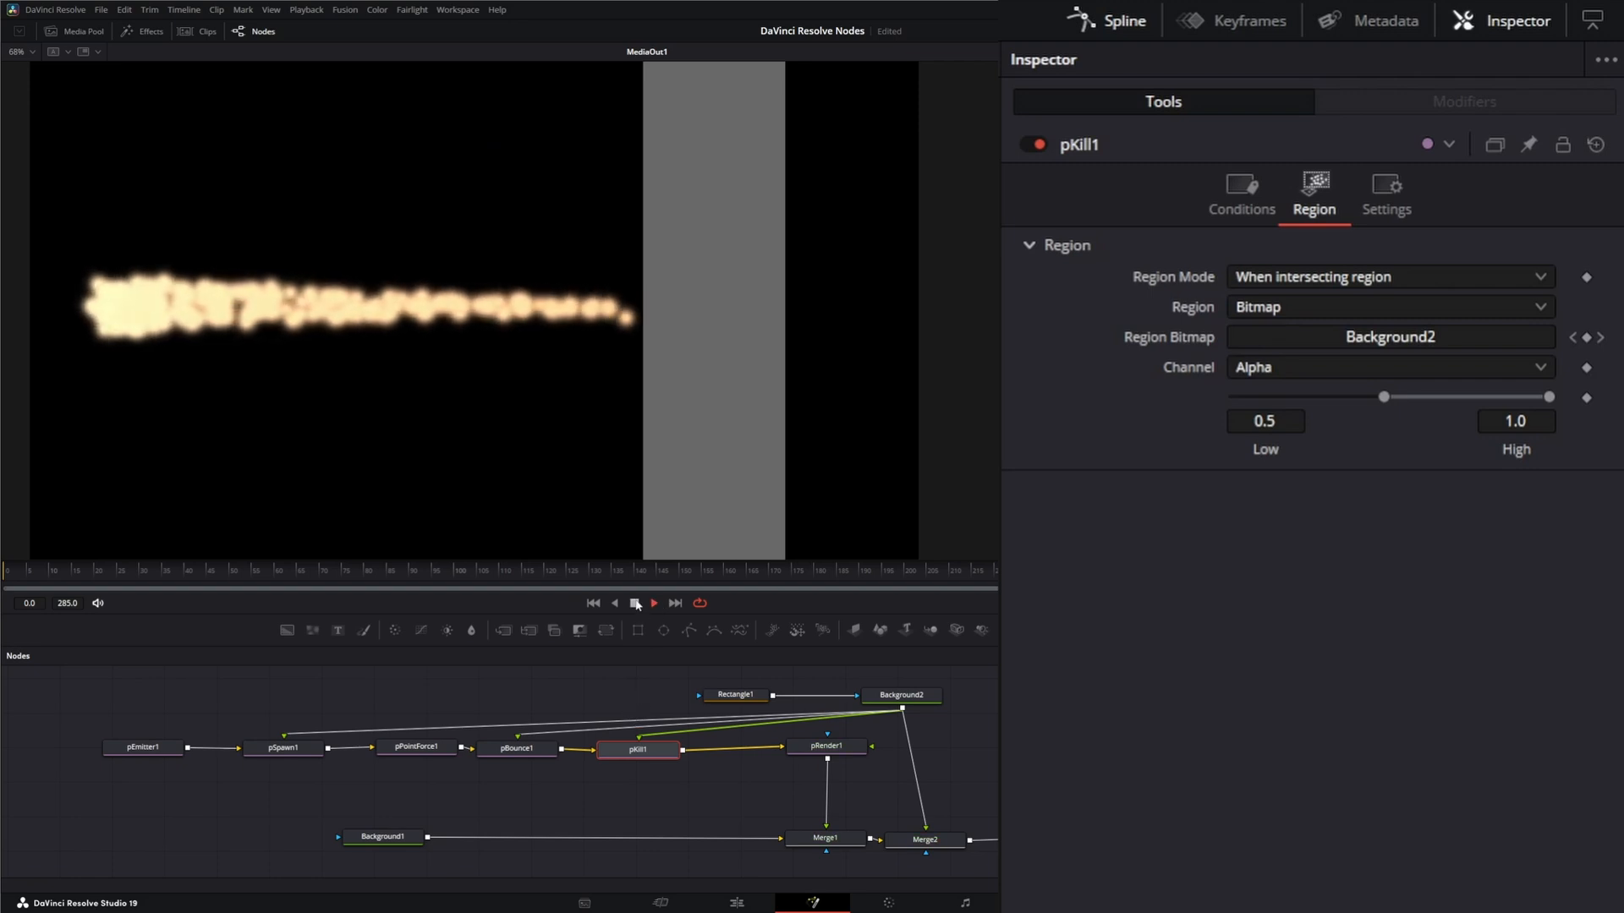
left_click(636, 603)
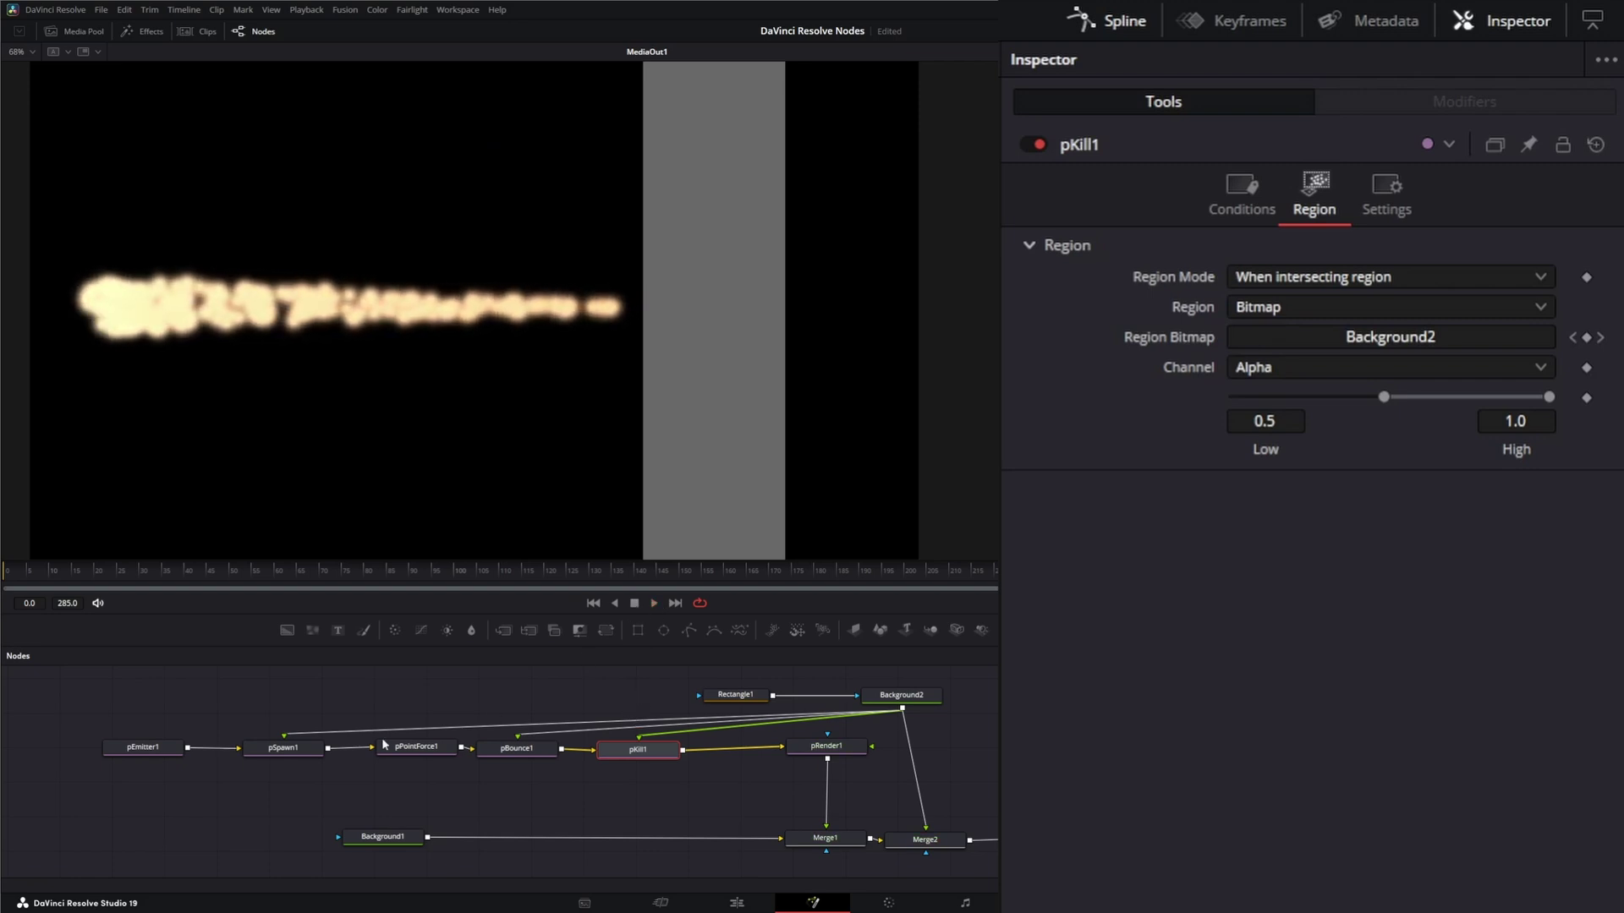
Step: Check pEmitter1's particles use Set 1 and pSpawn1's spawned particles use Set 2
left_click(146, 749)
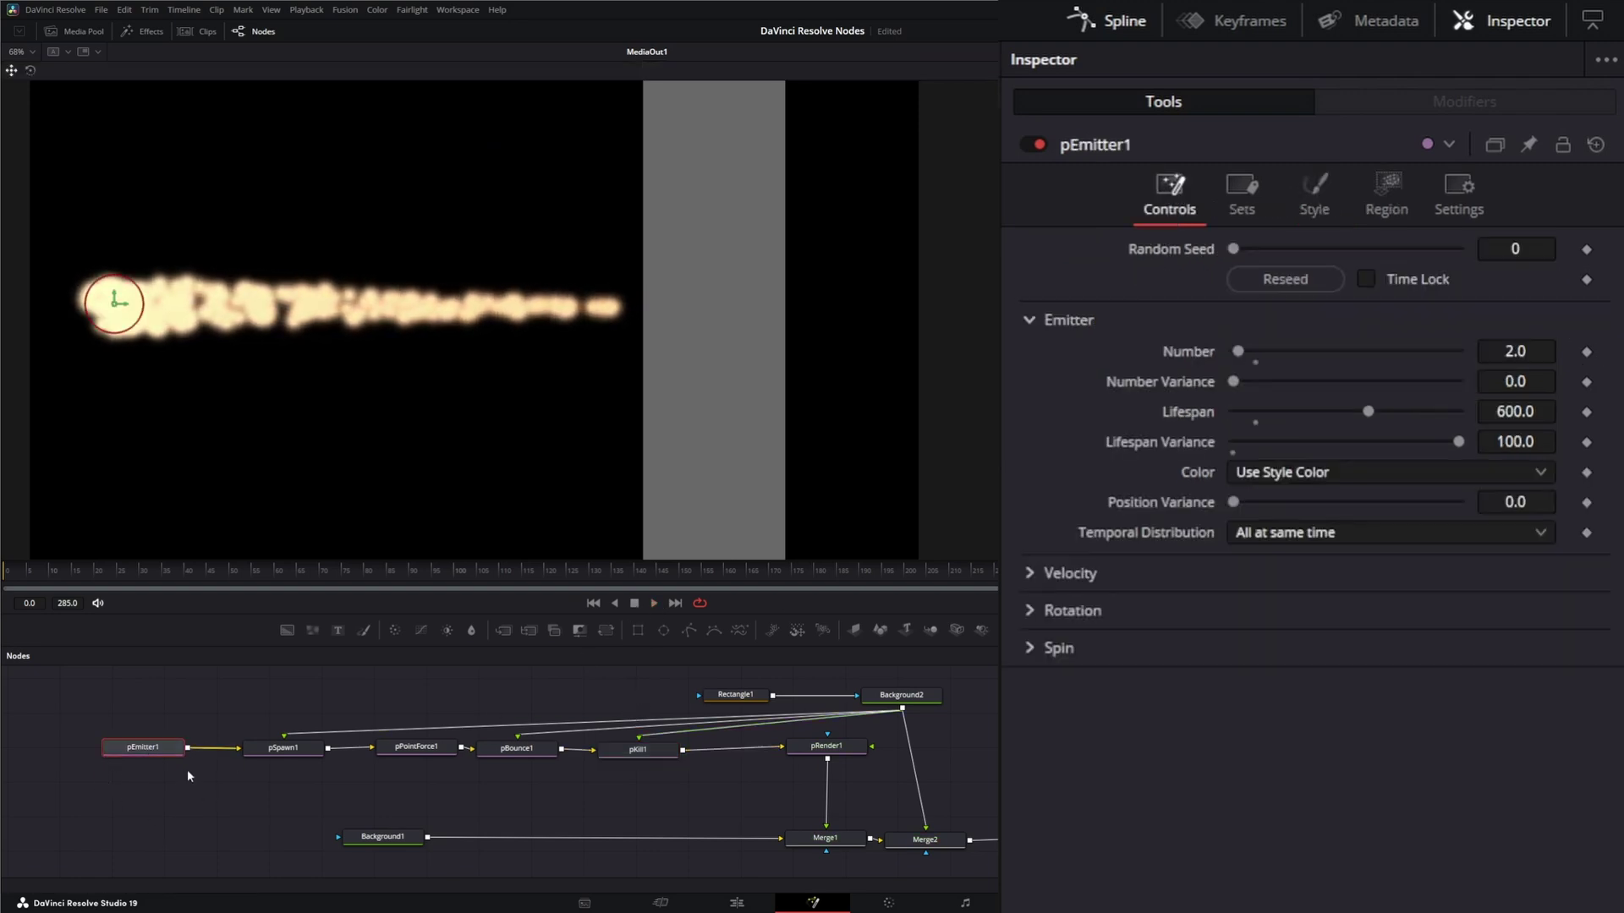
left_click(1242, 190)
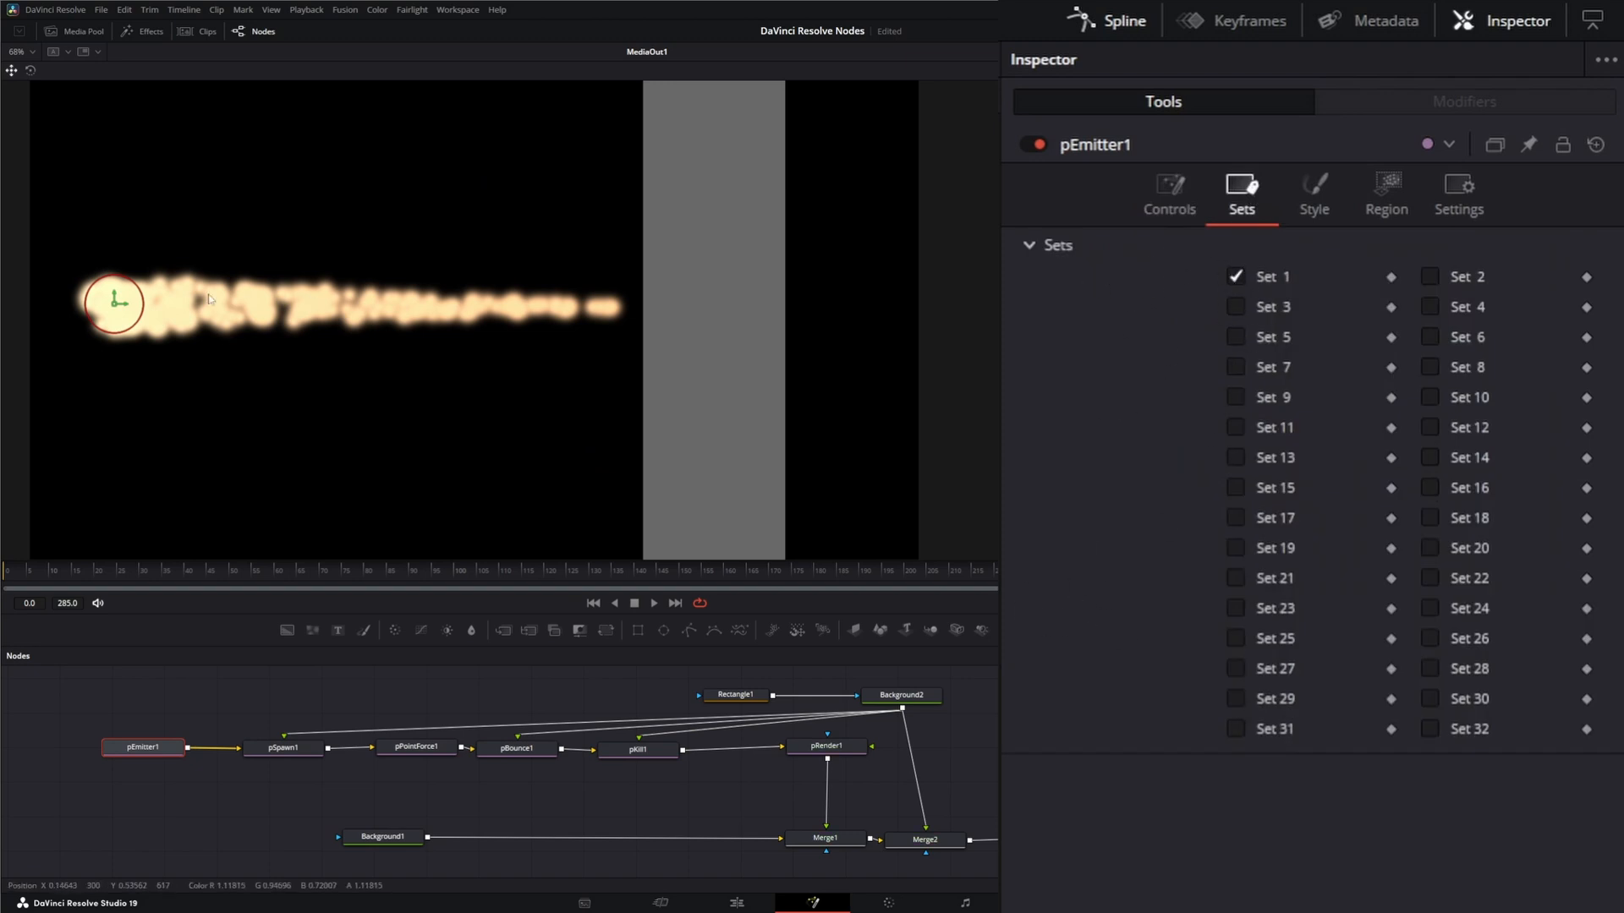
left_click(287, 749)
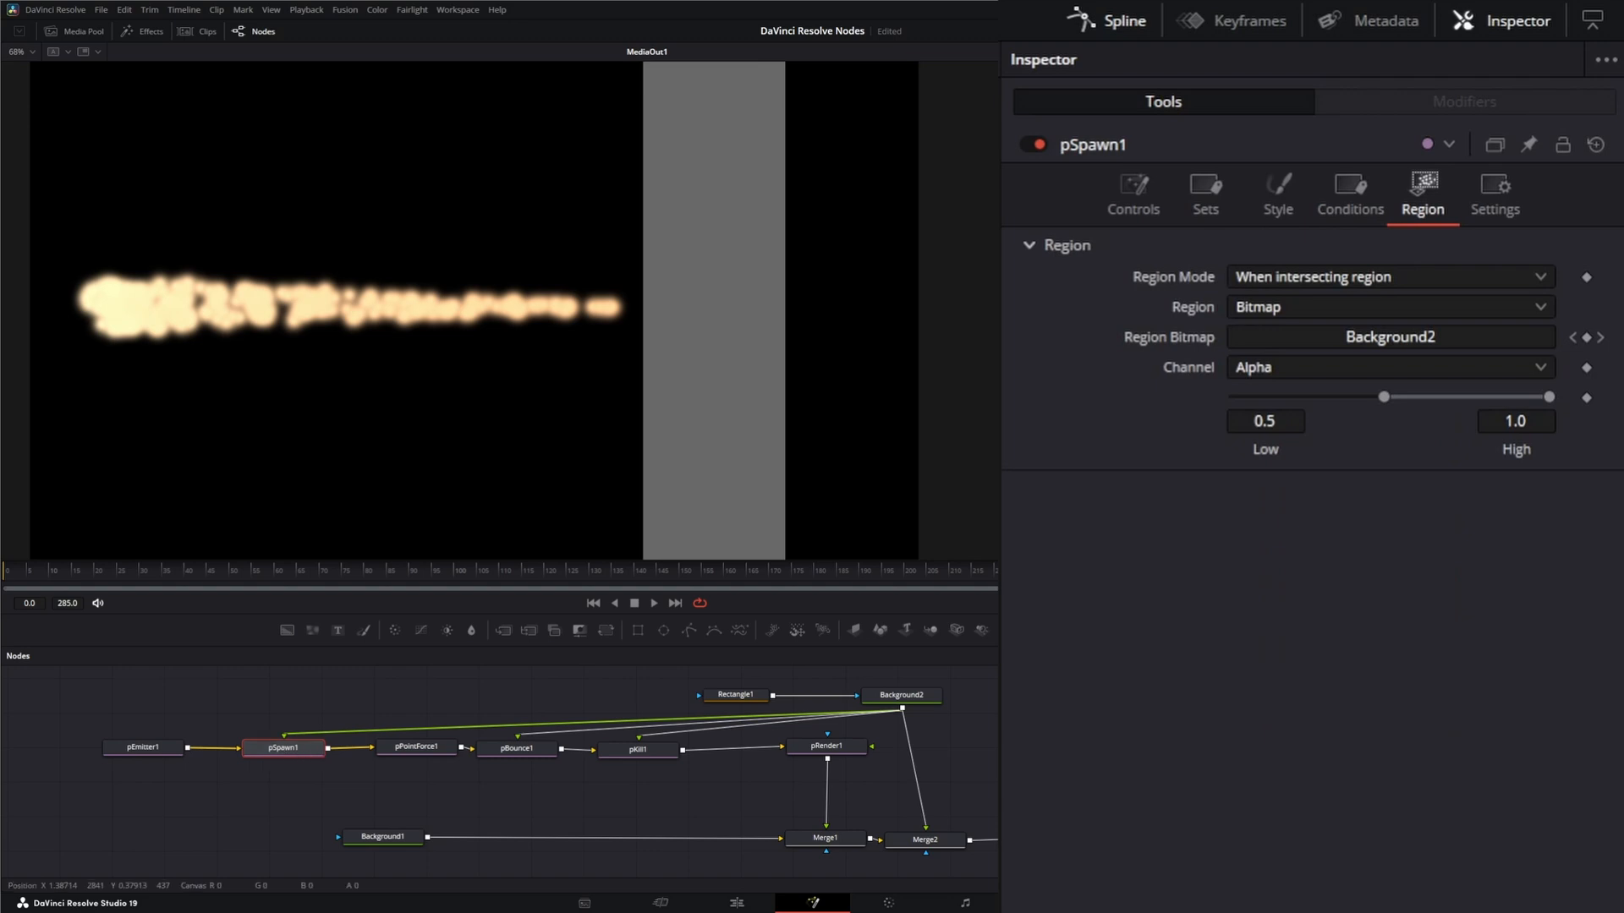
left_click(1205, 193)
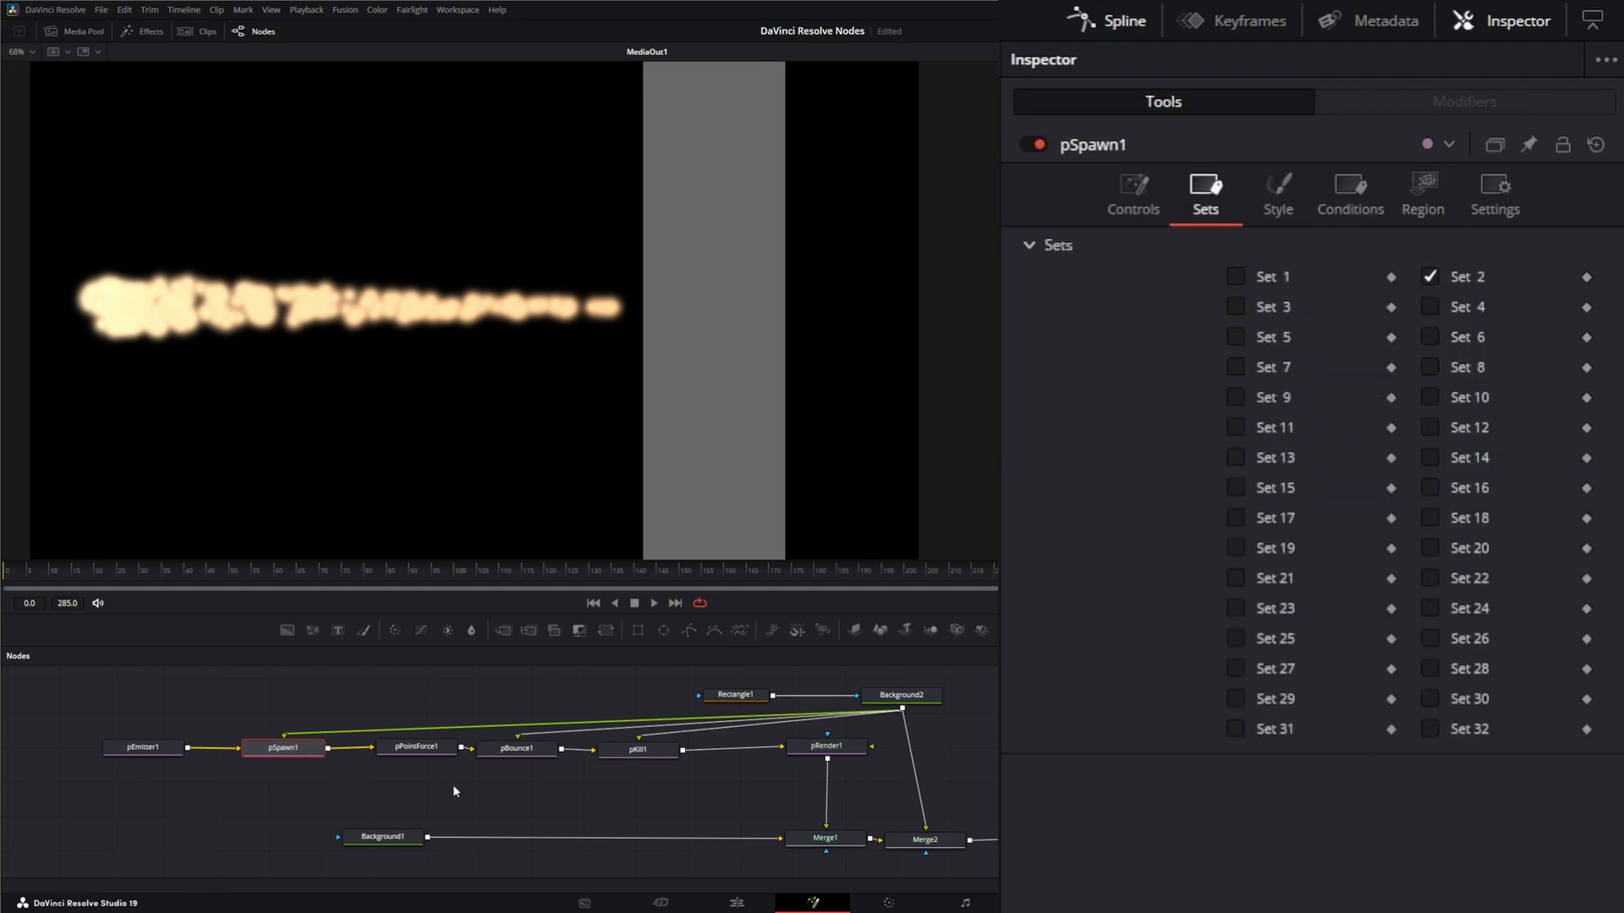
Step: Set pKill1's conditions to affect specified sets with Set 2 excluded, then preview
left_click(645, 751)
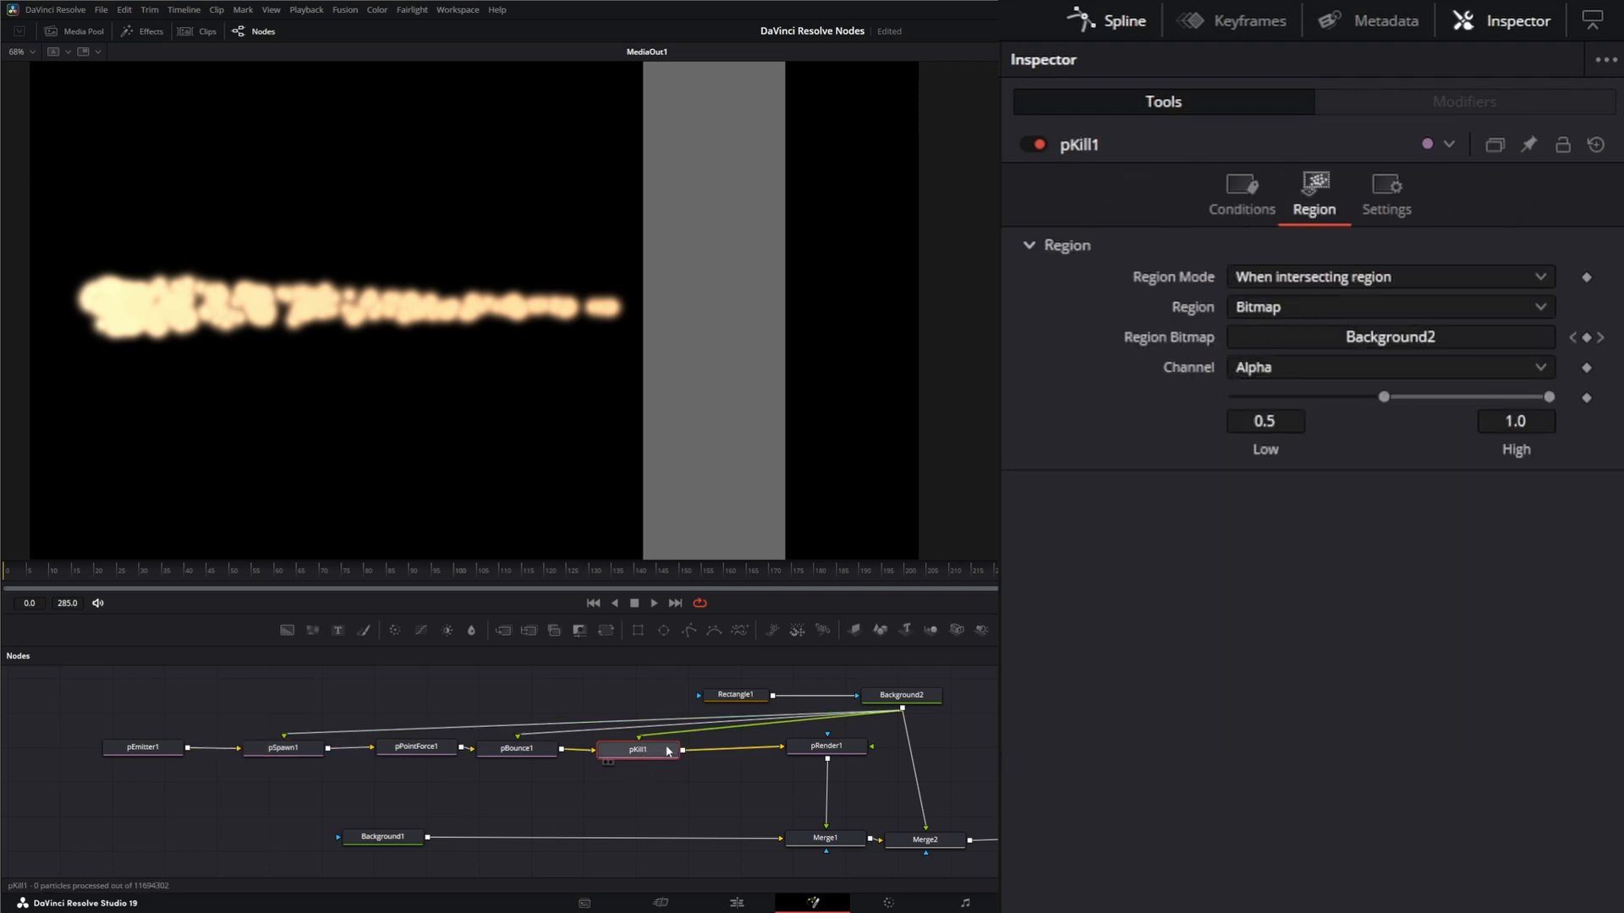
left_click(1240, 193)
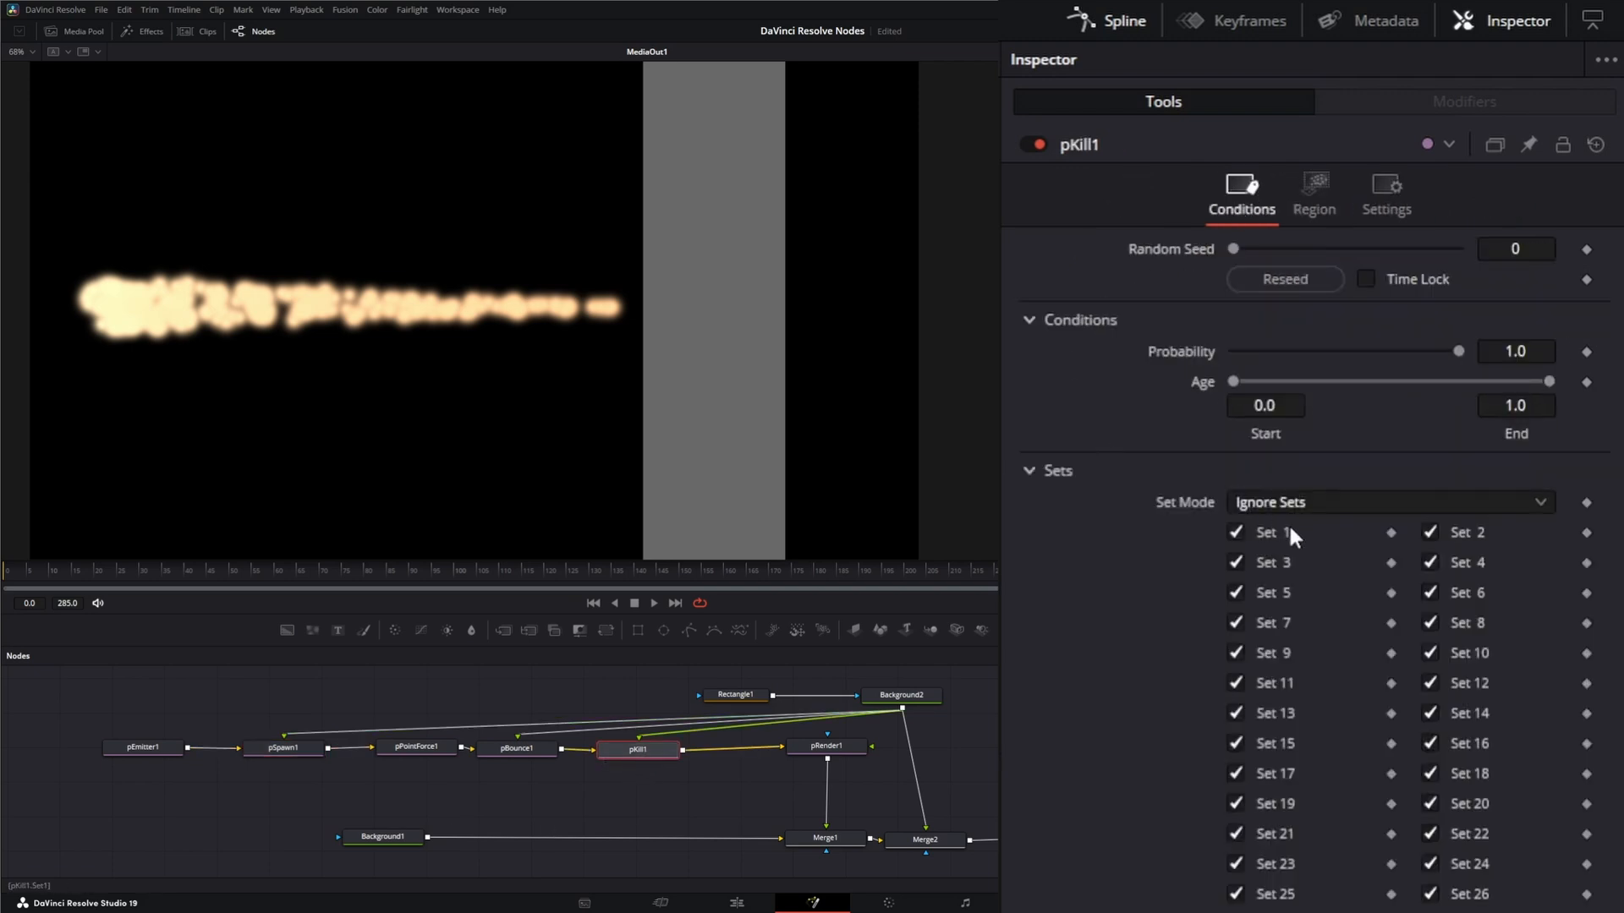
left_click(1257, 502)
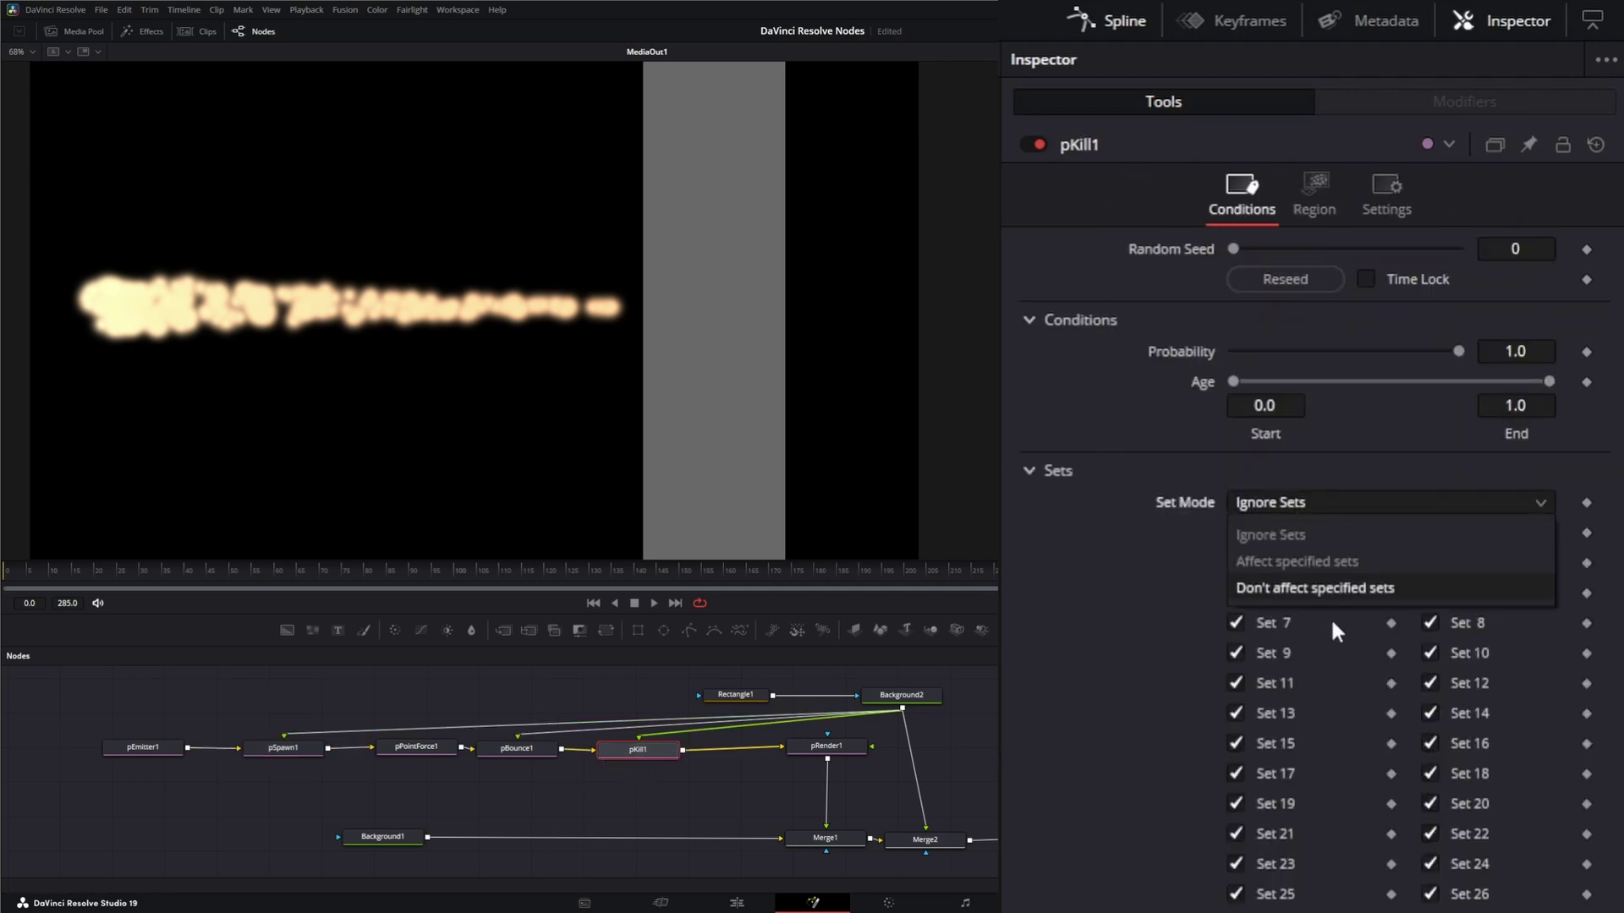
left_click(1314, 560)
left_click(1430, 534)
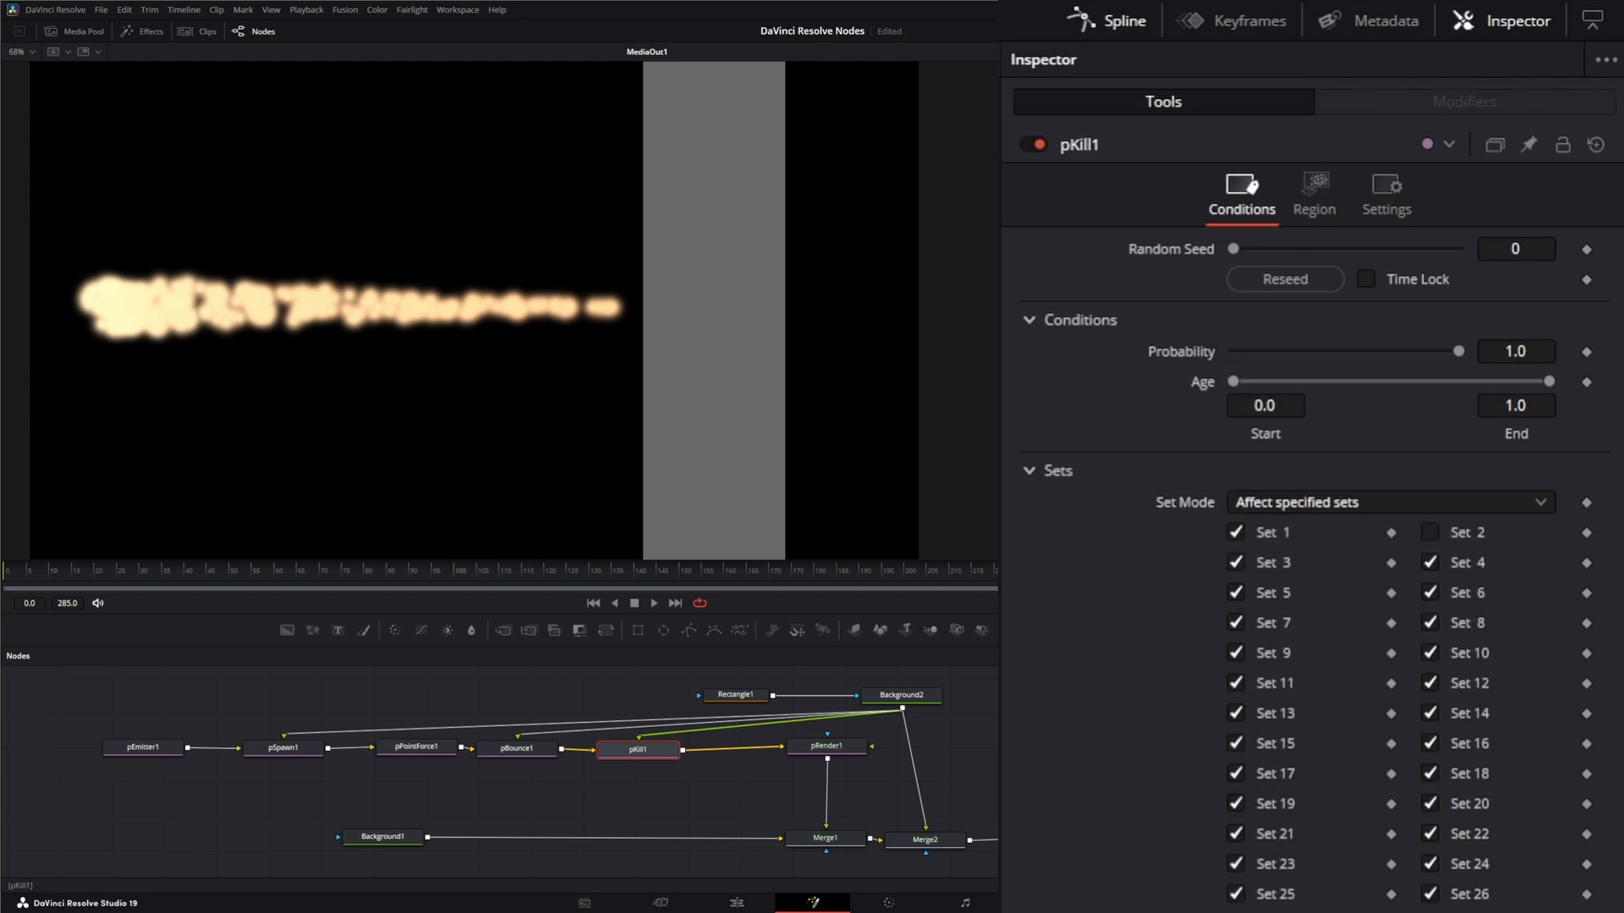
left_click(653, 603)
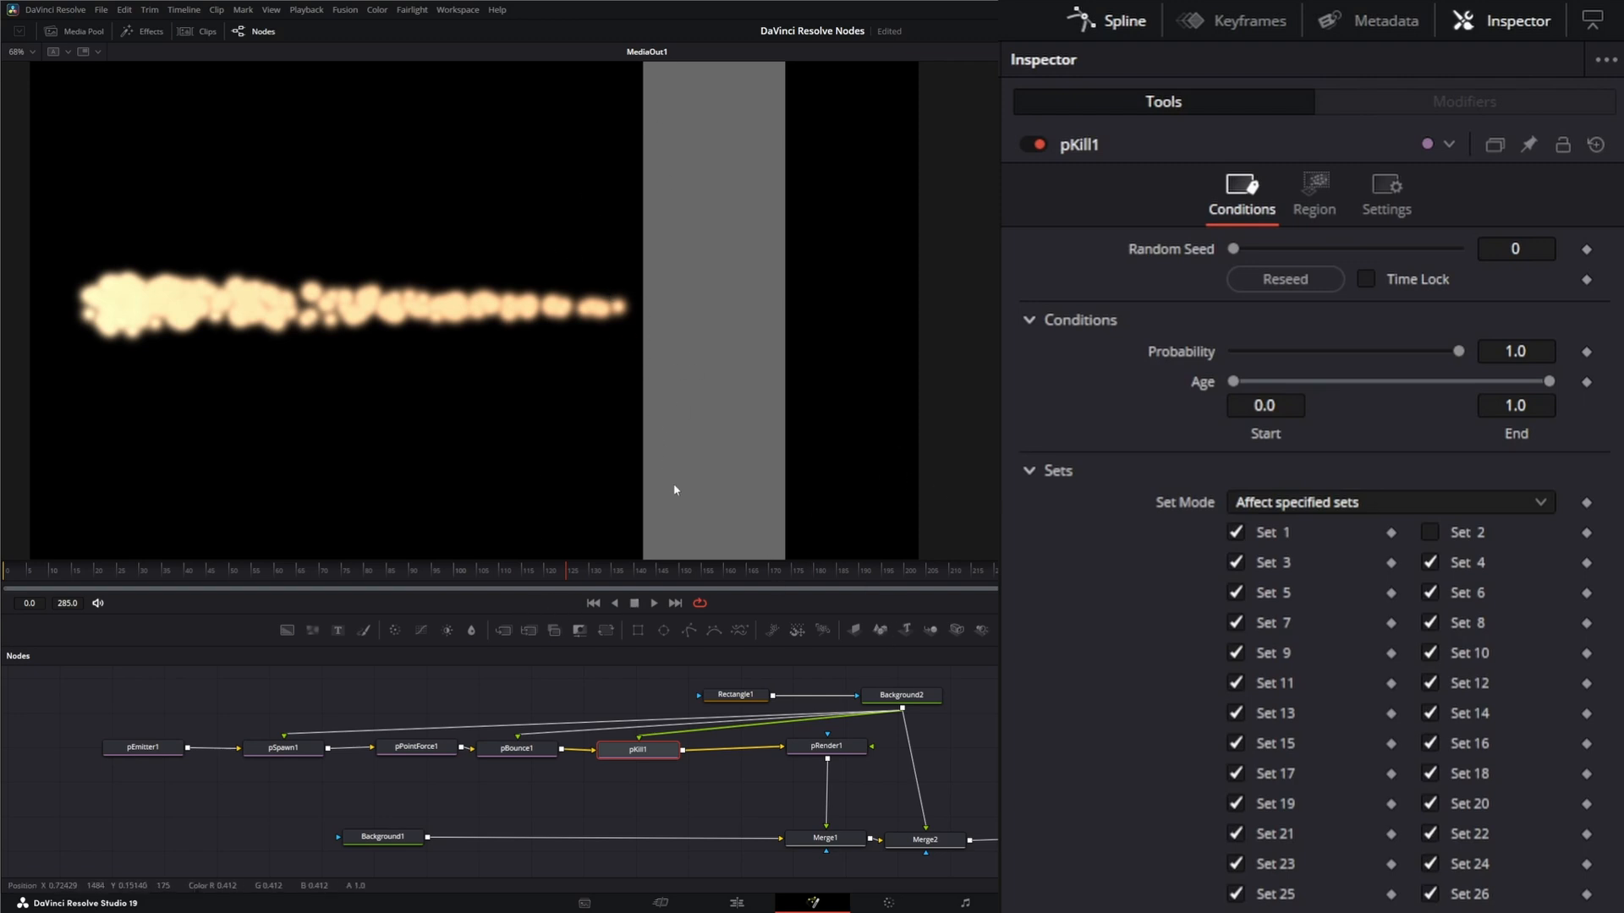
Step: Detach Background2 from pKill1 and switch its kill region to a Line
mouse_move(638, 750)
left_click_drag(637, 757, 649, 760)
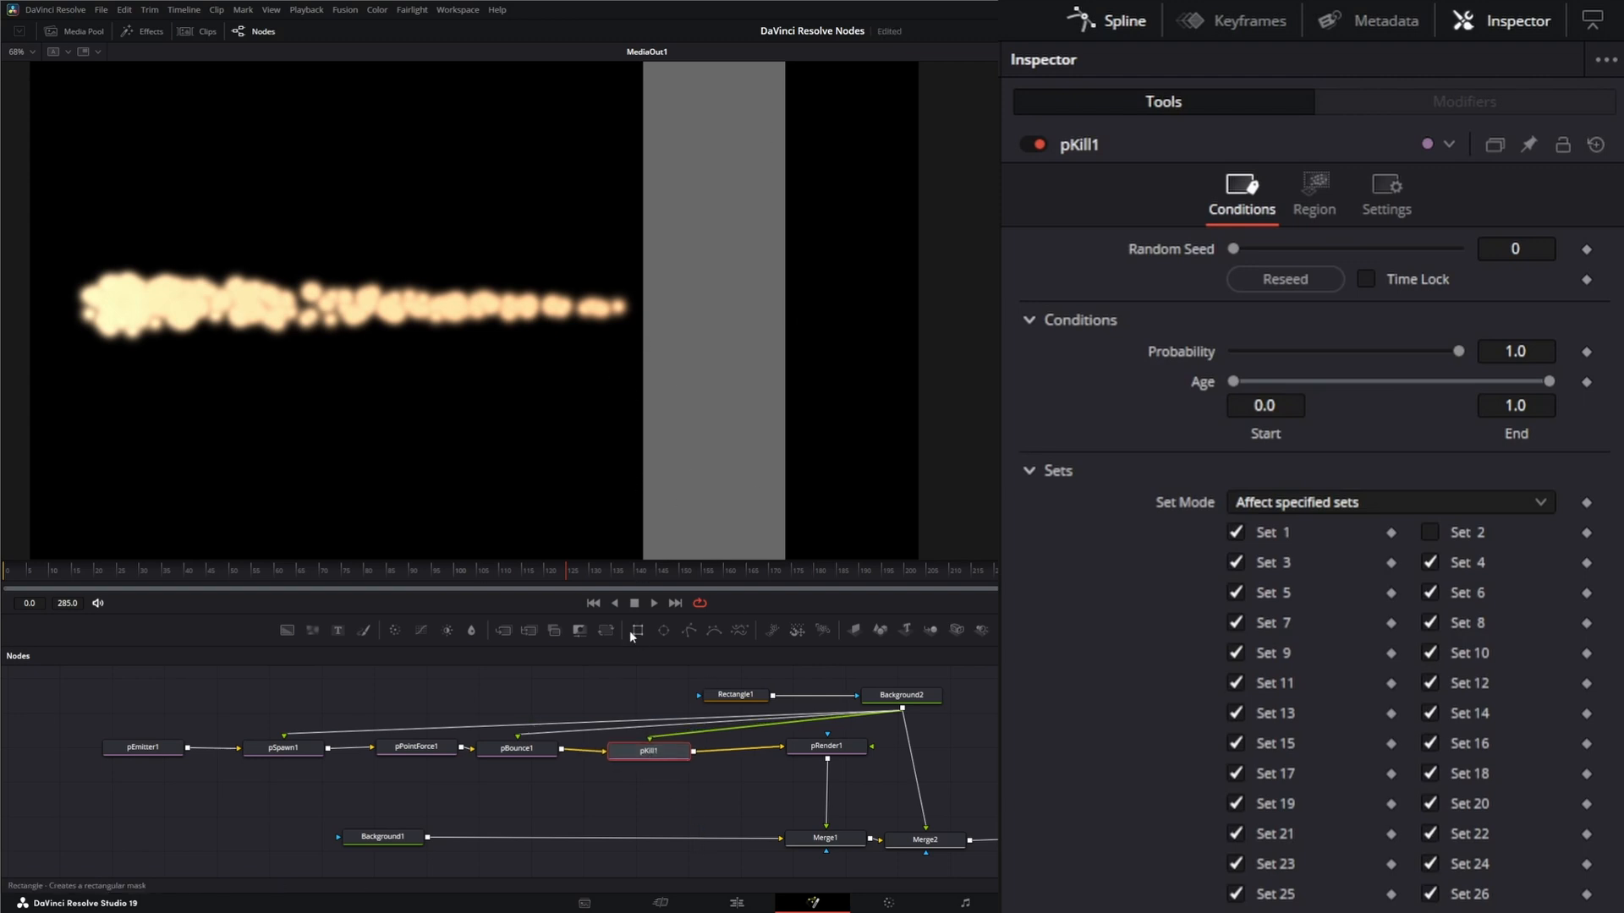
left_click_drag(650, 740, 876, 733)
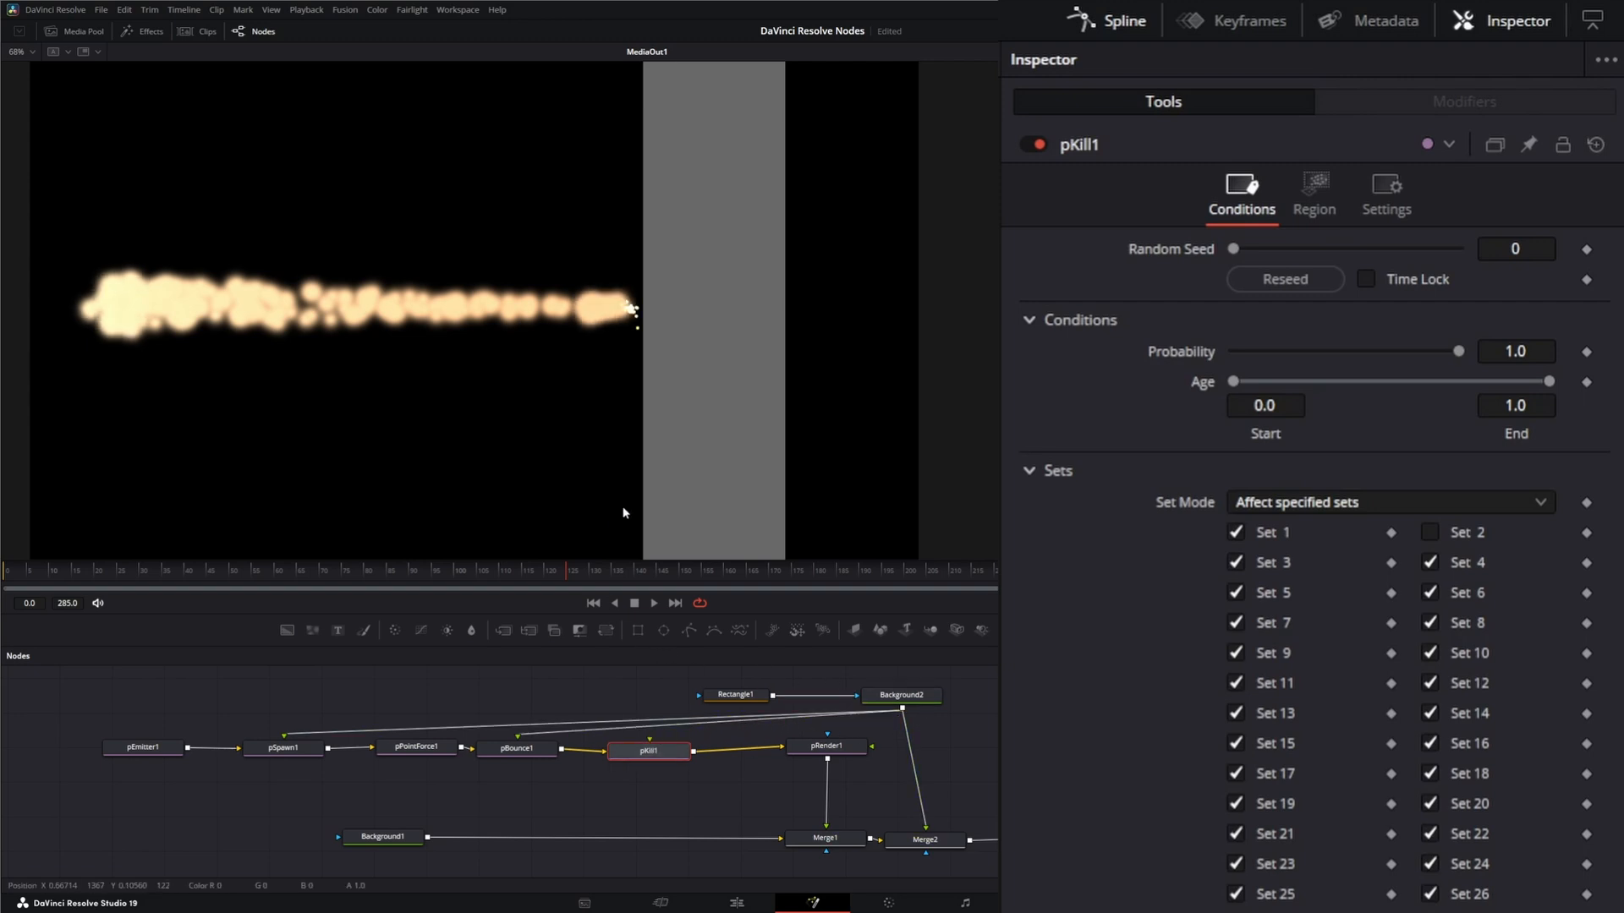
left_click_drag(649, 750, 656, 754)
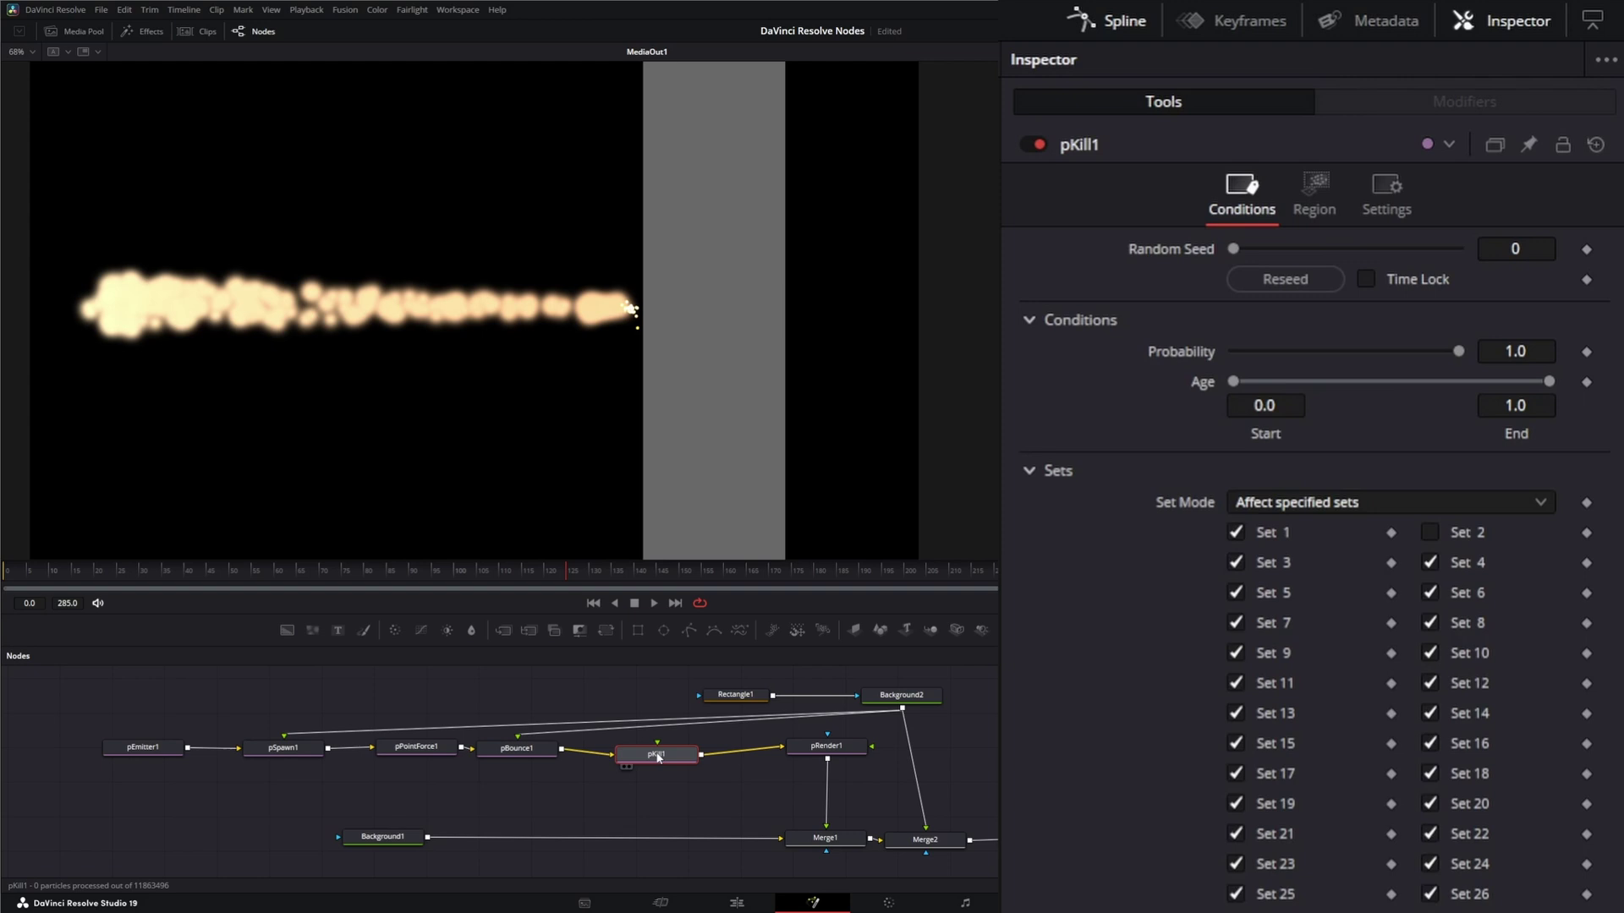
left_click(1317, 187)
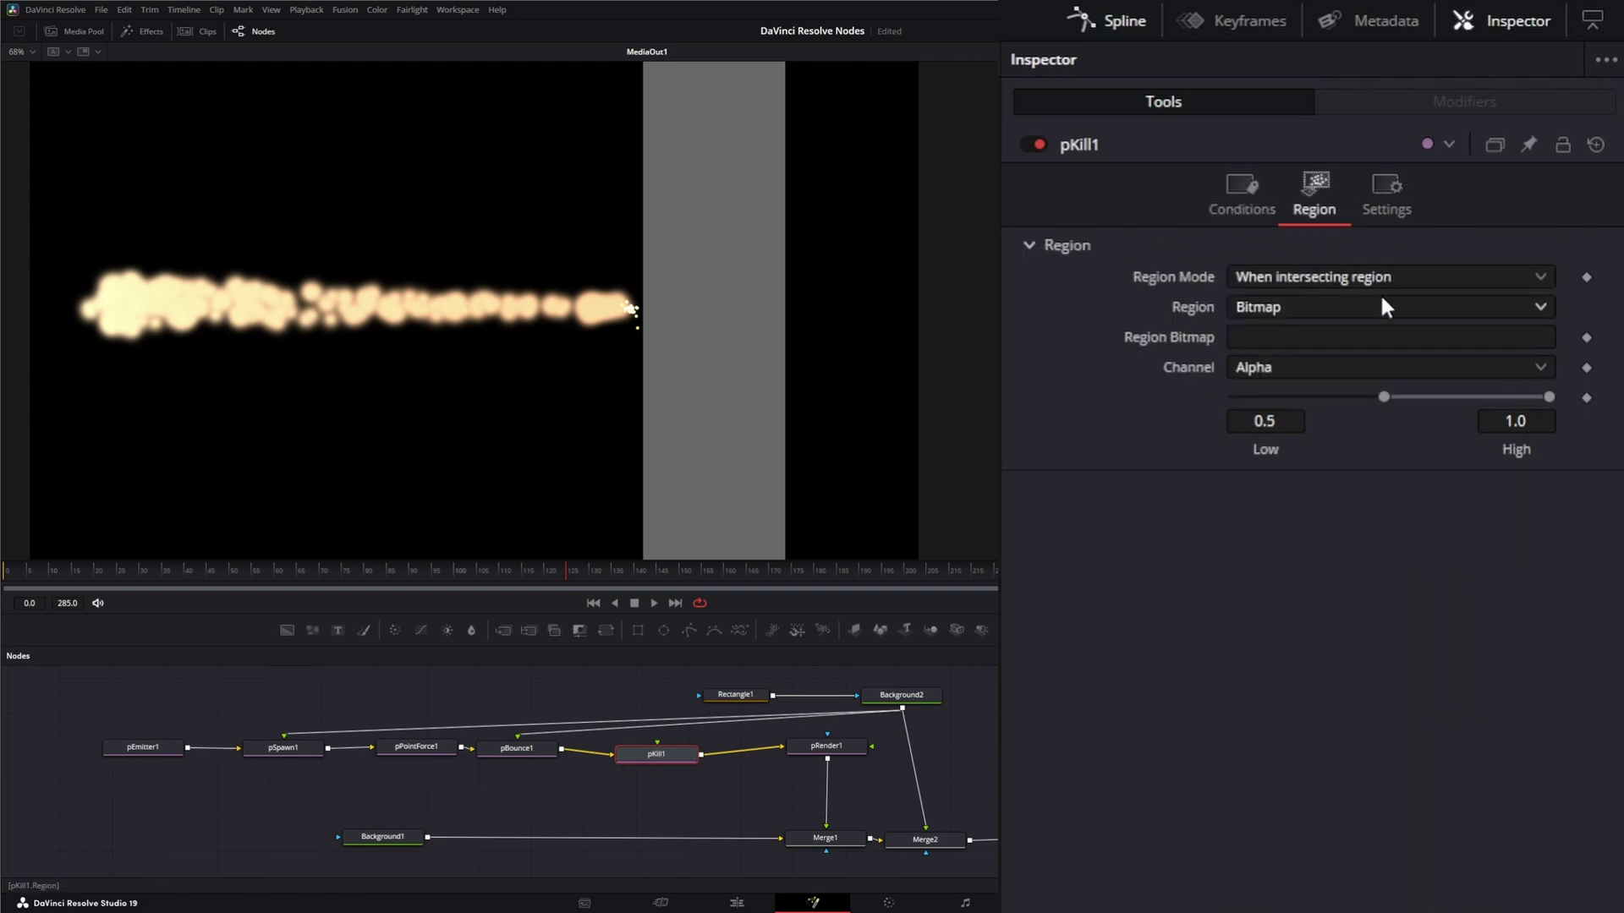
left_click(1279, 306)
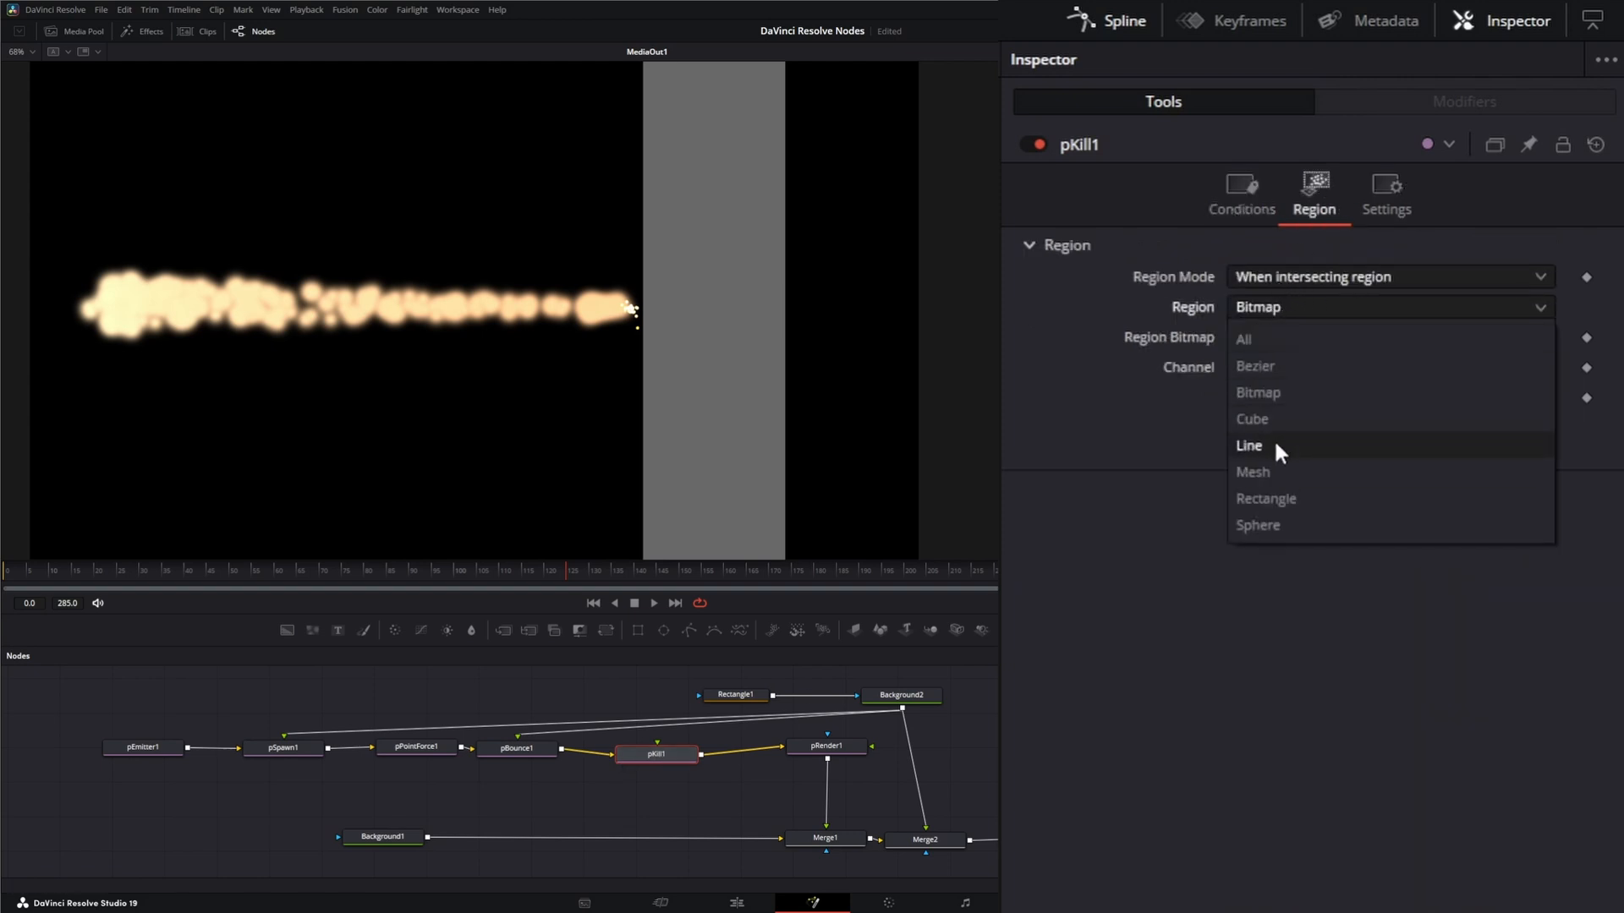
left_click(1250, 445)
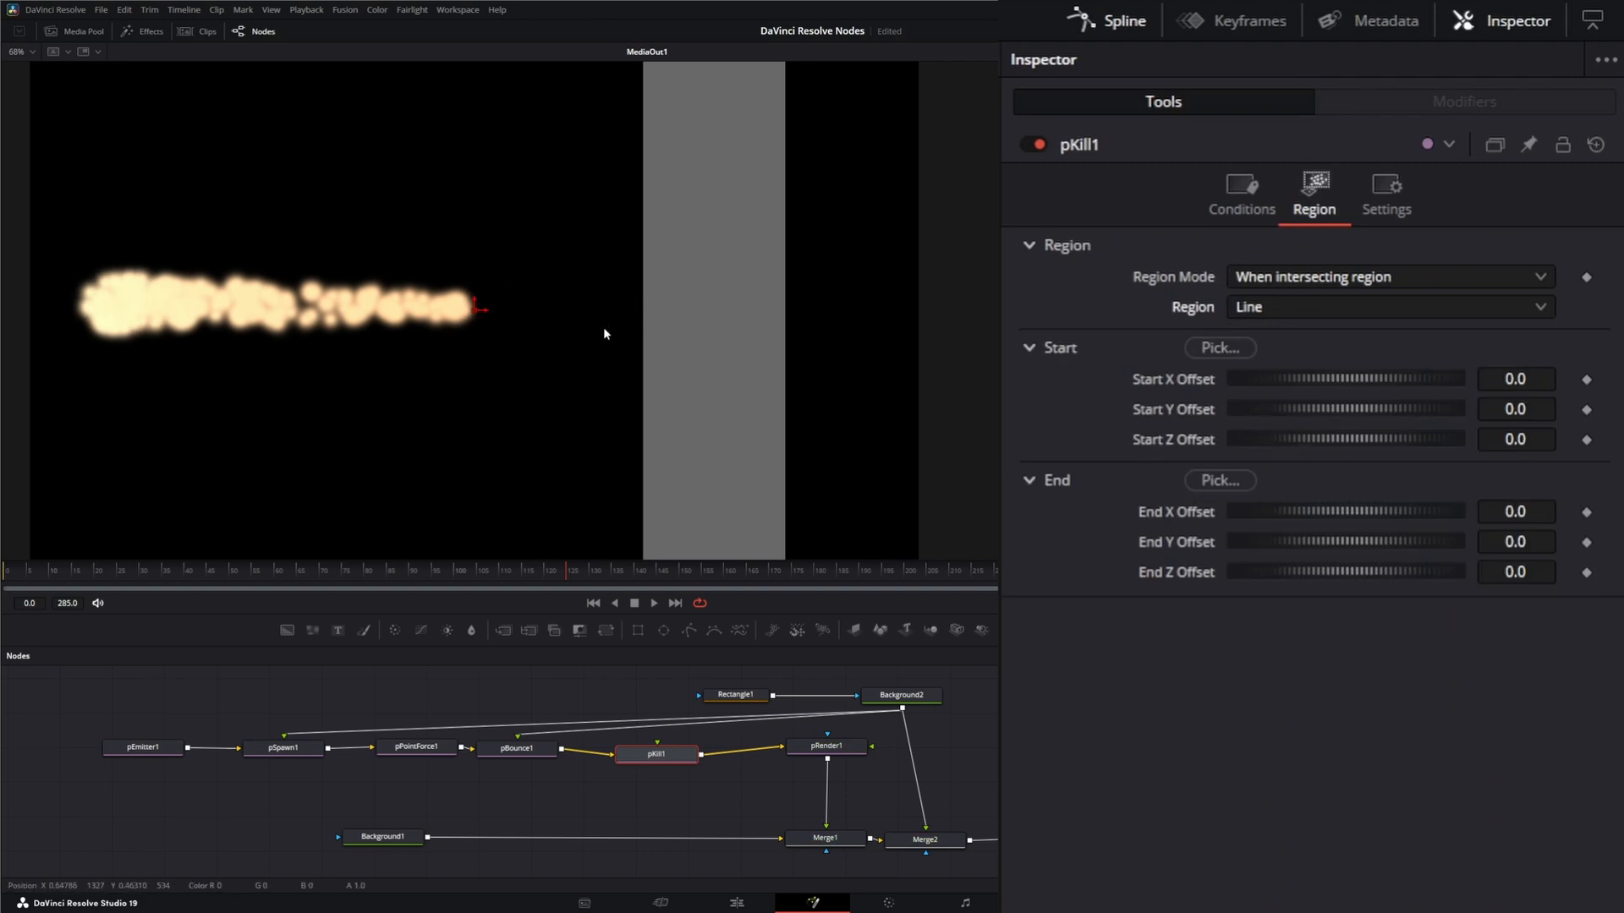
scroll(604, 333, "down", 1)
Step: Place the kill line's start and end at the grey bar's top and bottom edge
left_click_drag(456, 376, 628, 118)
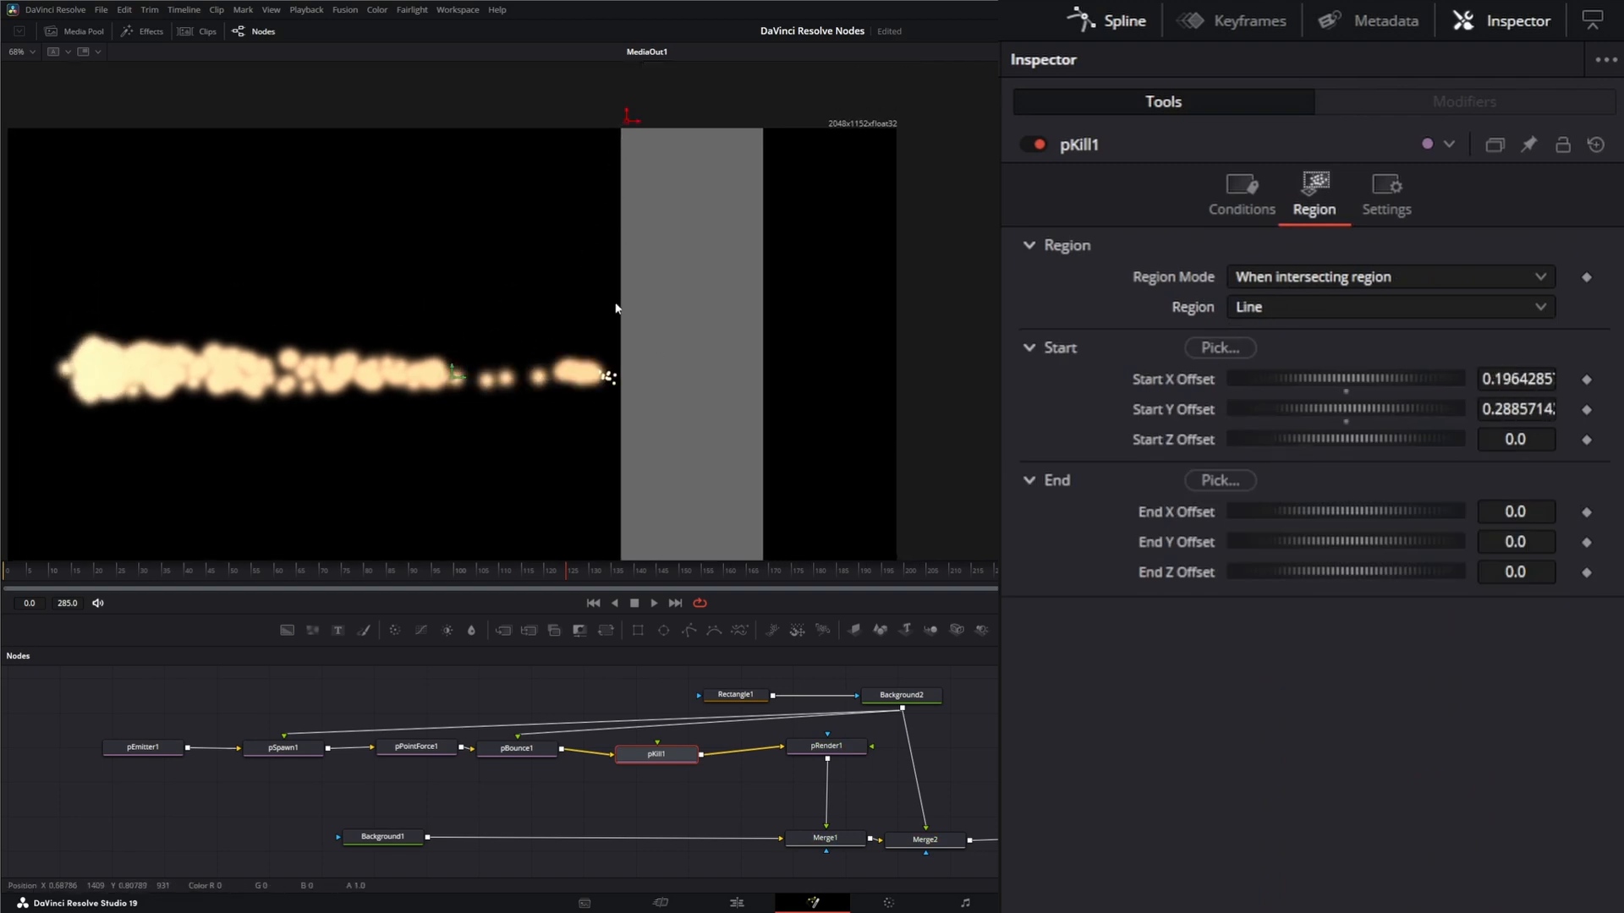
left_click_drag(457, 378, 630, 505)
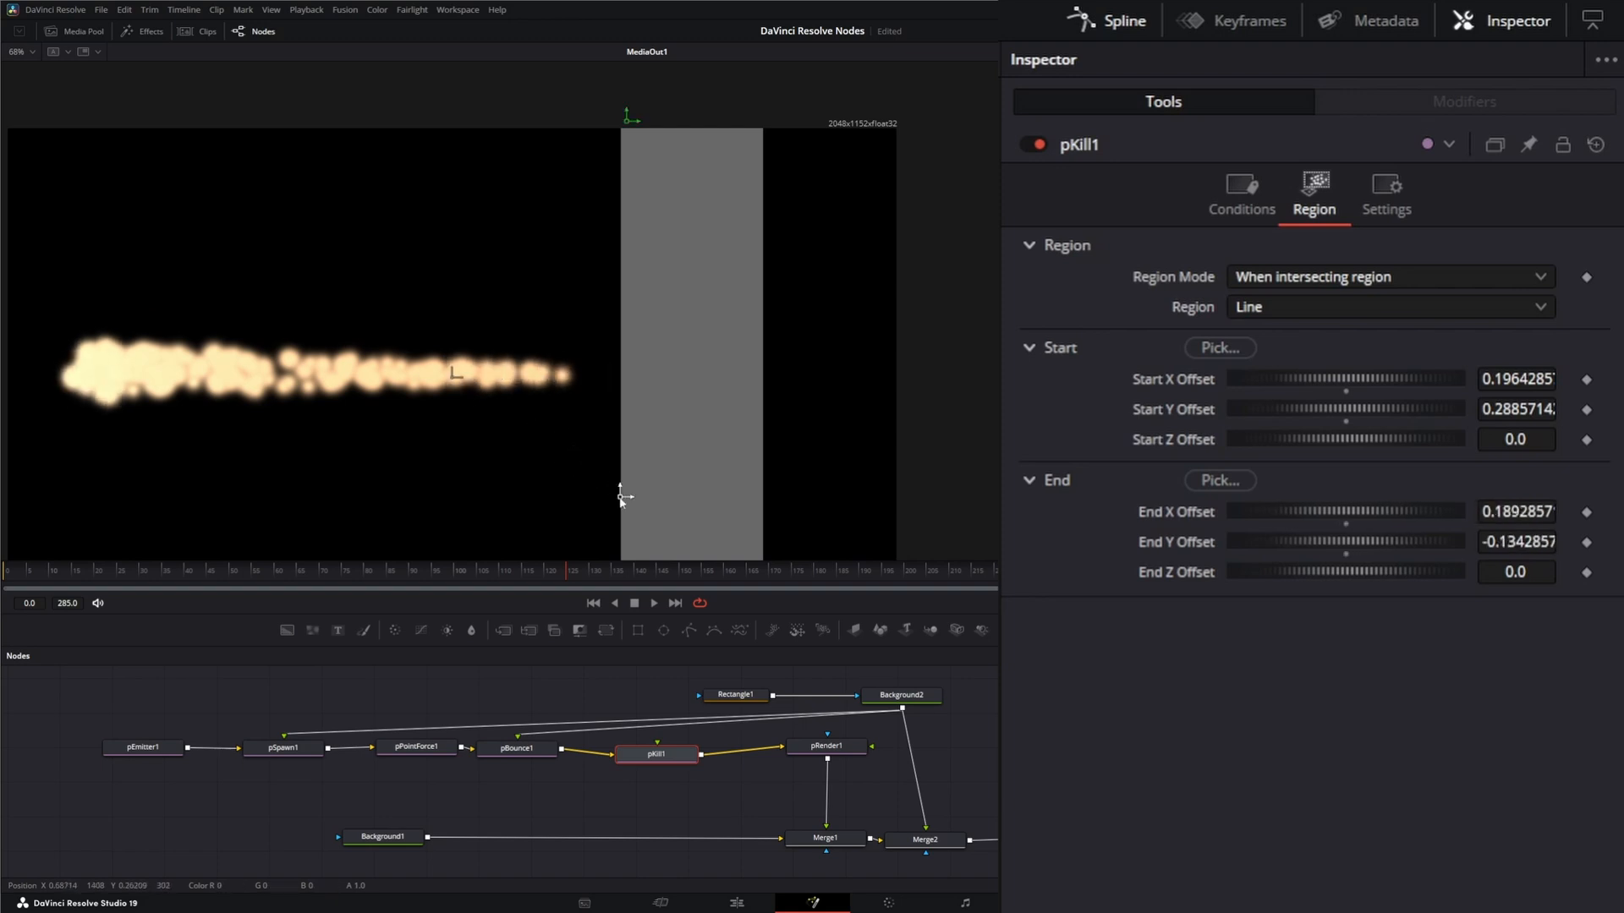
scroll(701, 301, "up", 1)
scroll(701, 301, "up", 1)
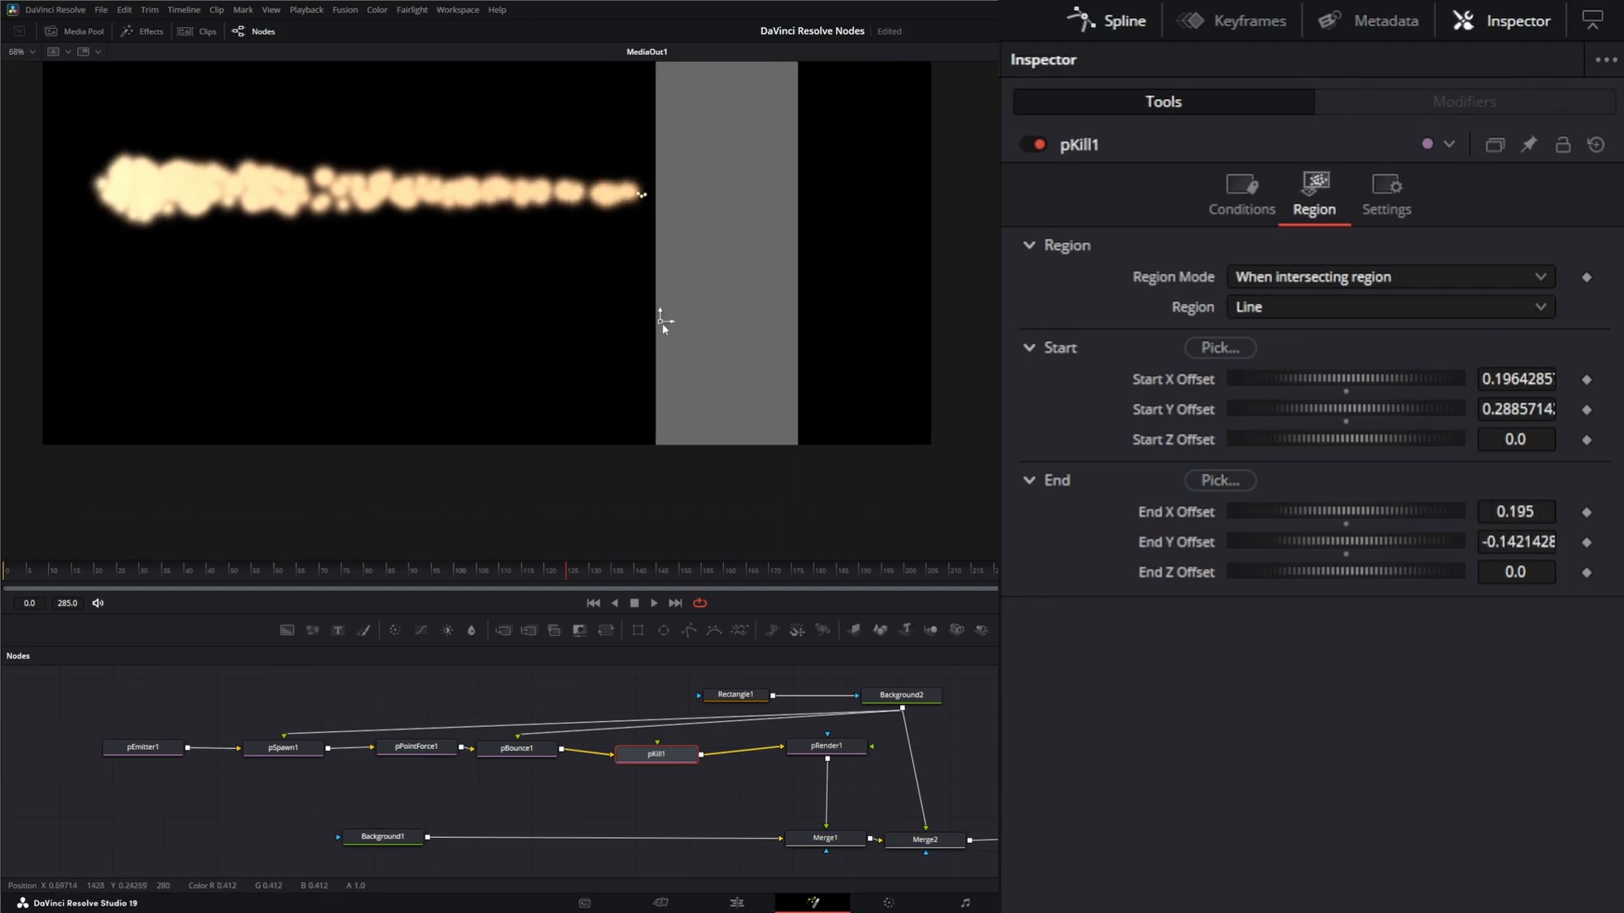
left_click_drag(660, 317, 673, 452)
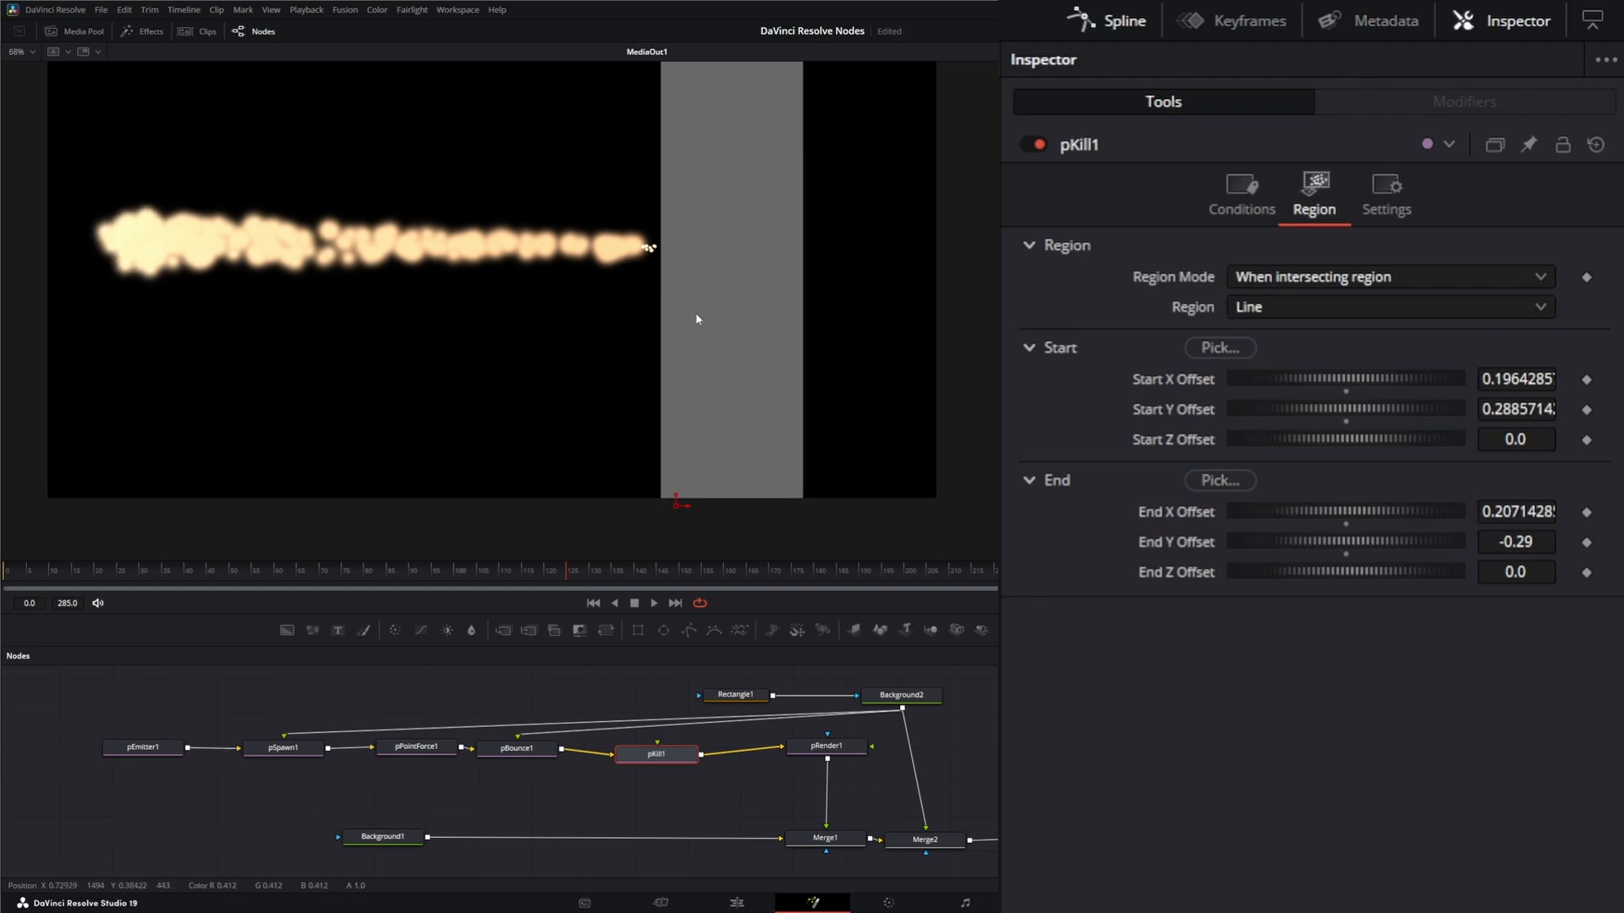
scroll(678, 438, "down", 3)
left_click_drag(657, 146, 668, 137)
scroll(765, 402, "up", 1)
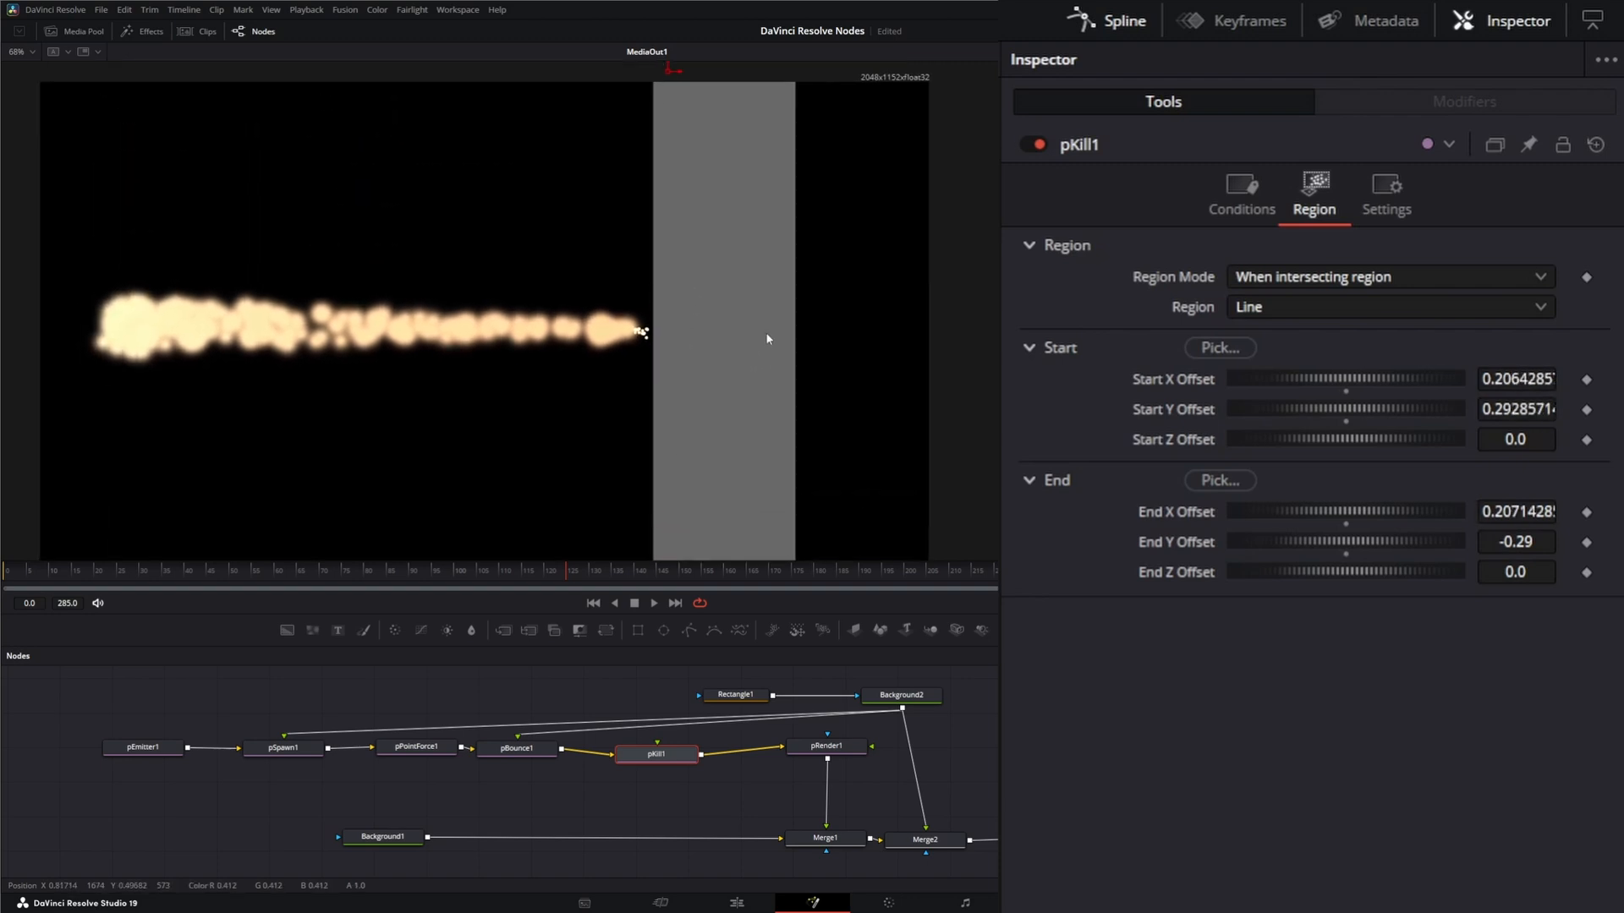
Step: Nudge the kill line's top and bottom points onto the bar edge, end near X 0.2007, Y −0.2929
left_click(655, 602)
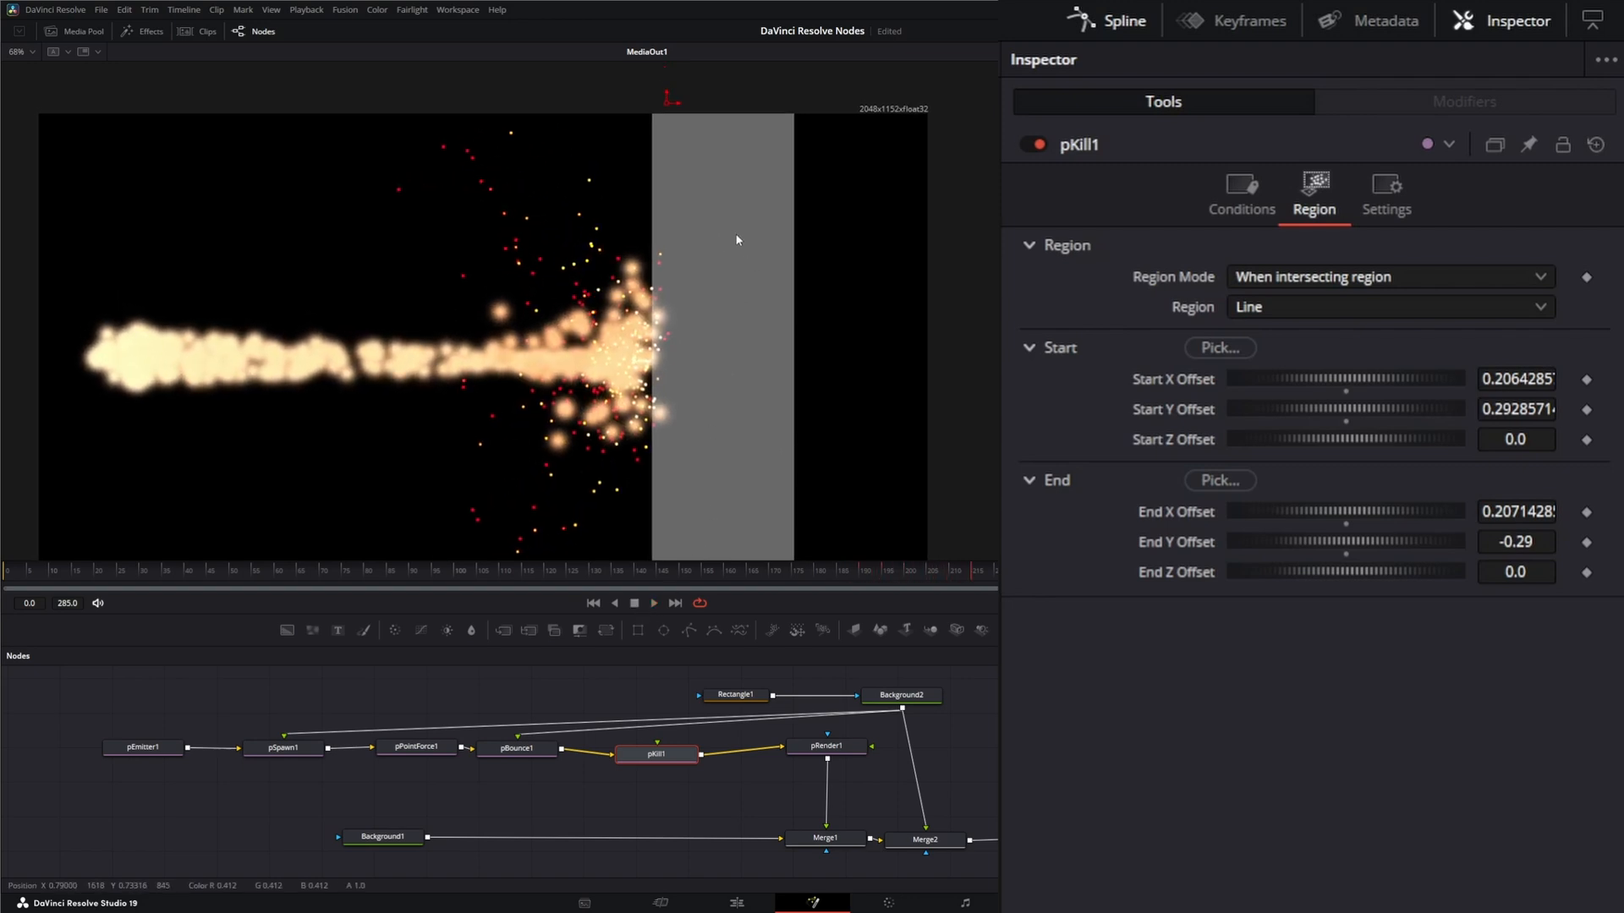
left_click_drag(665, 99, 660, 99)
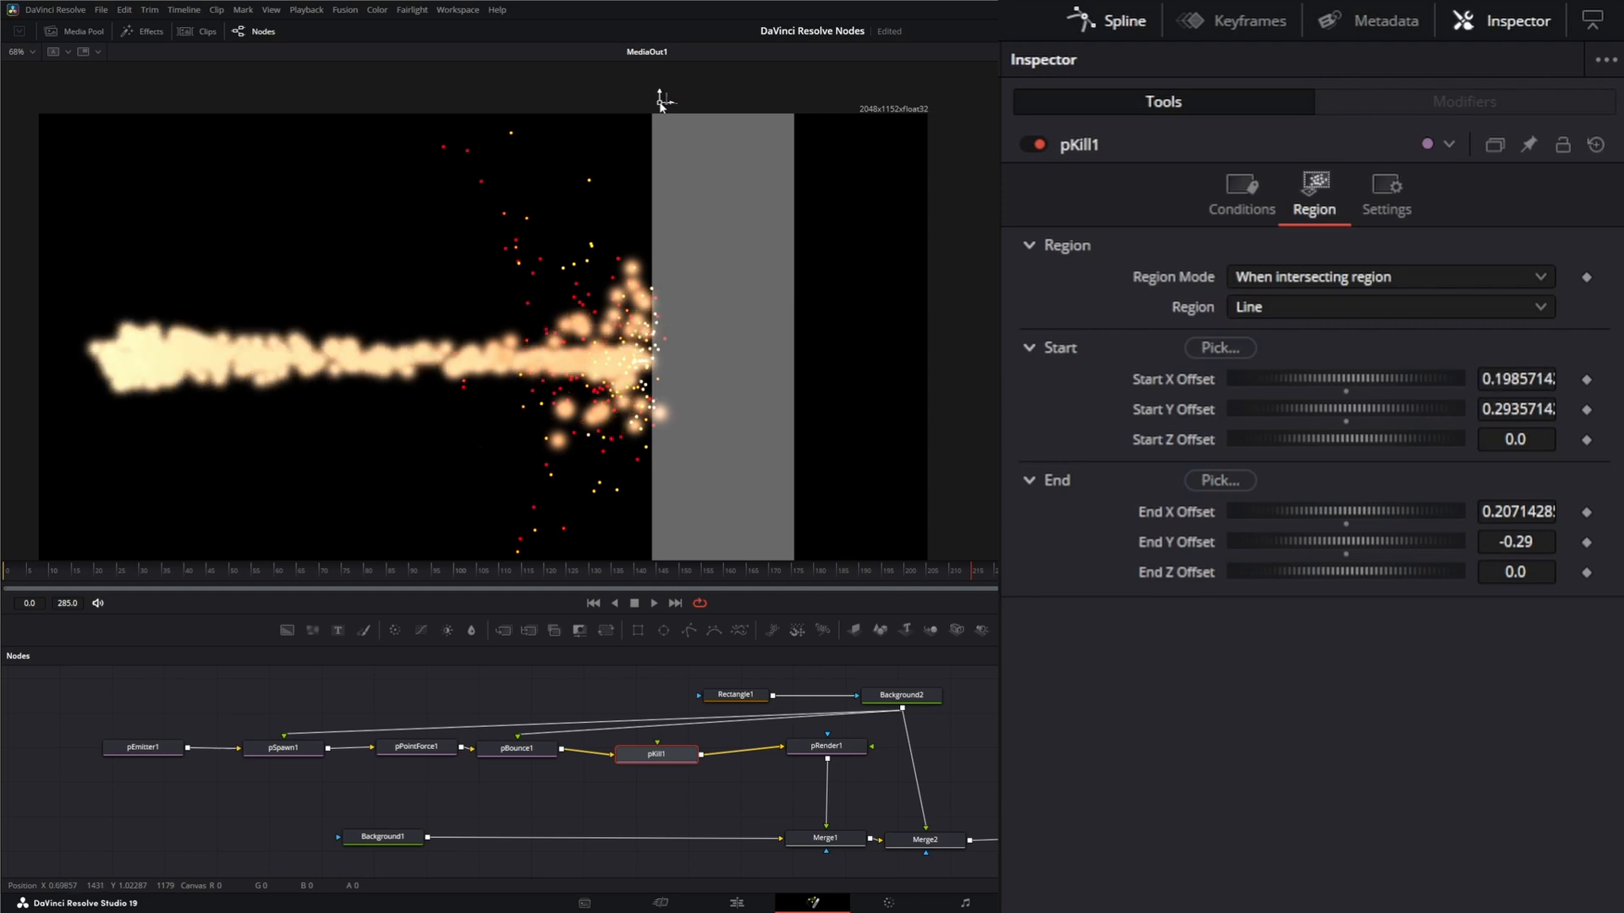
left_click_drag(660, 100, 658, 99)
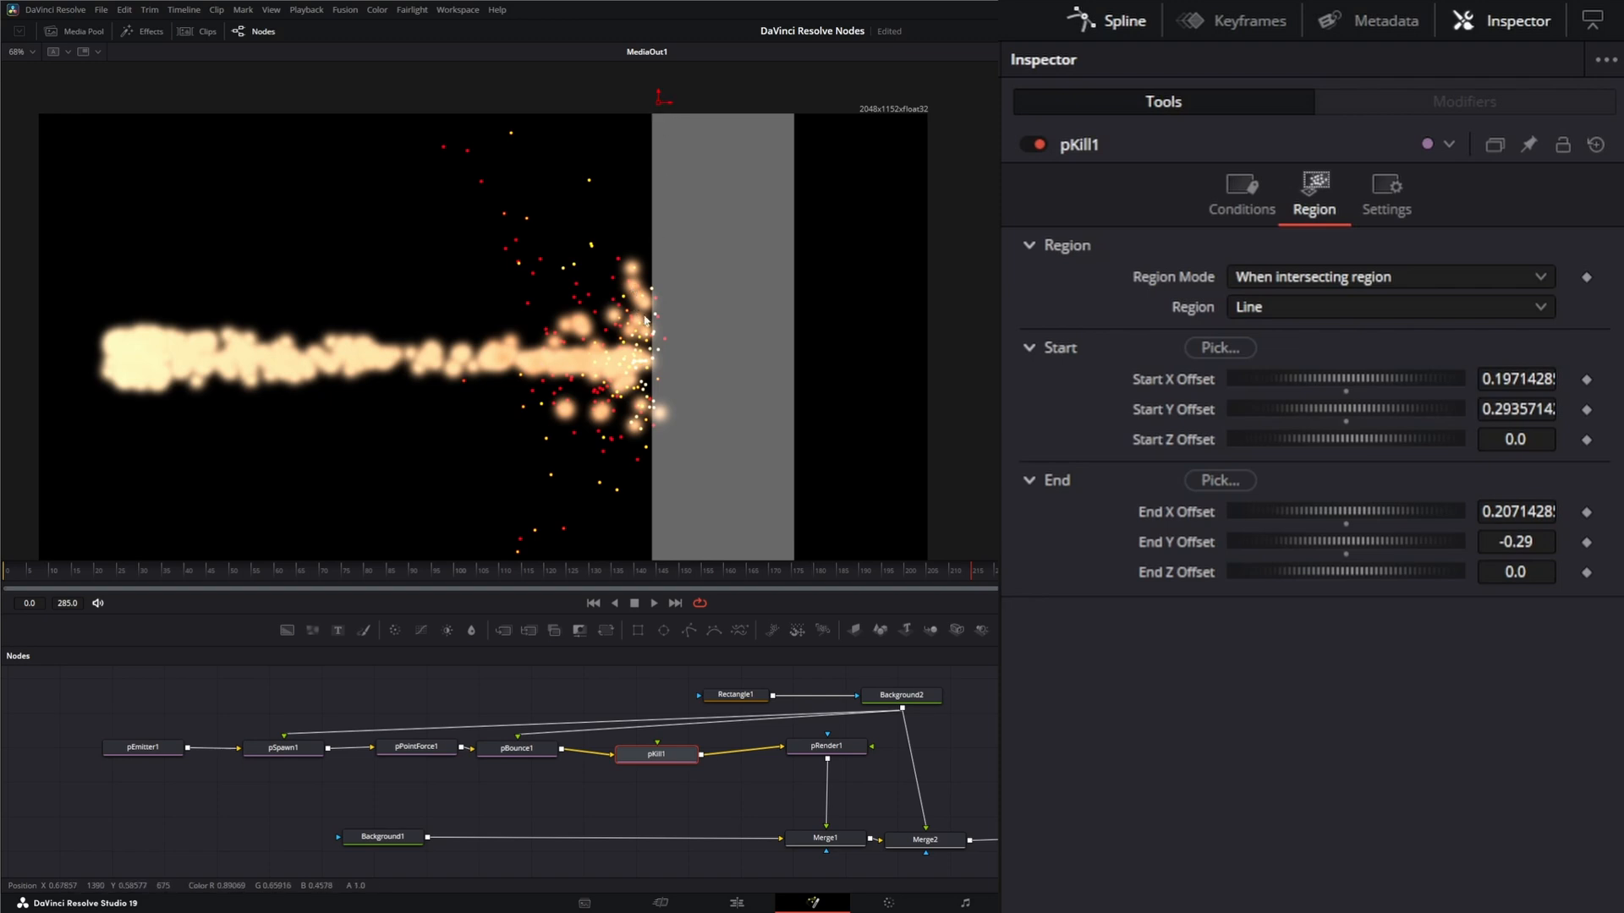
middle_click(683, 335)
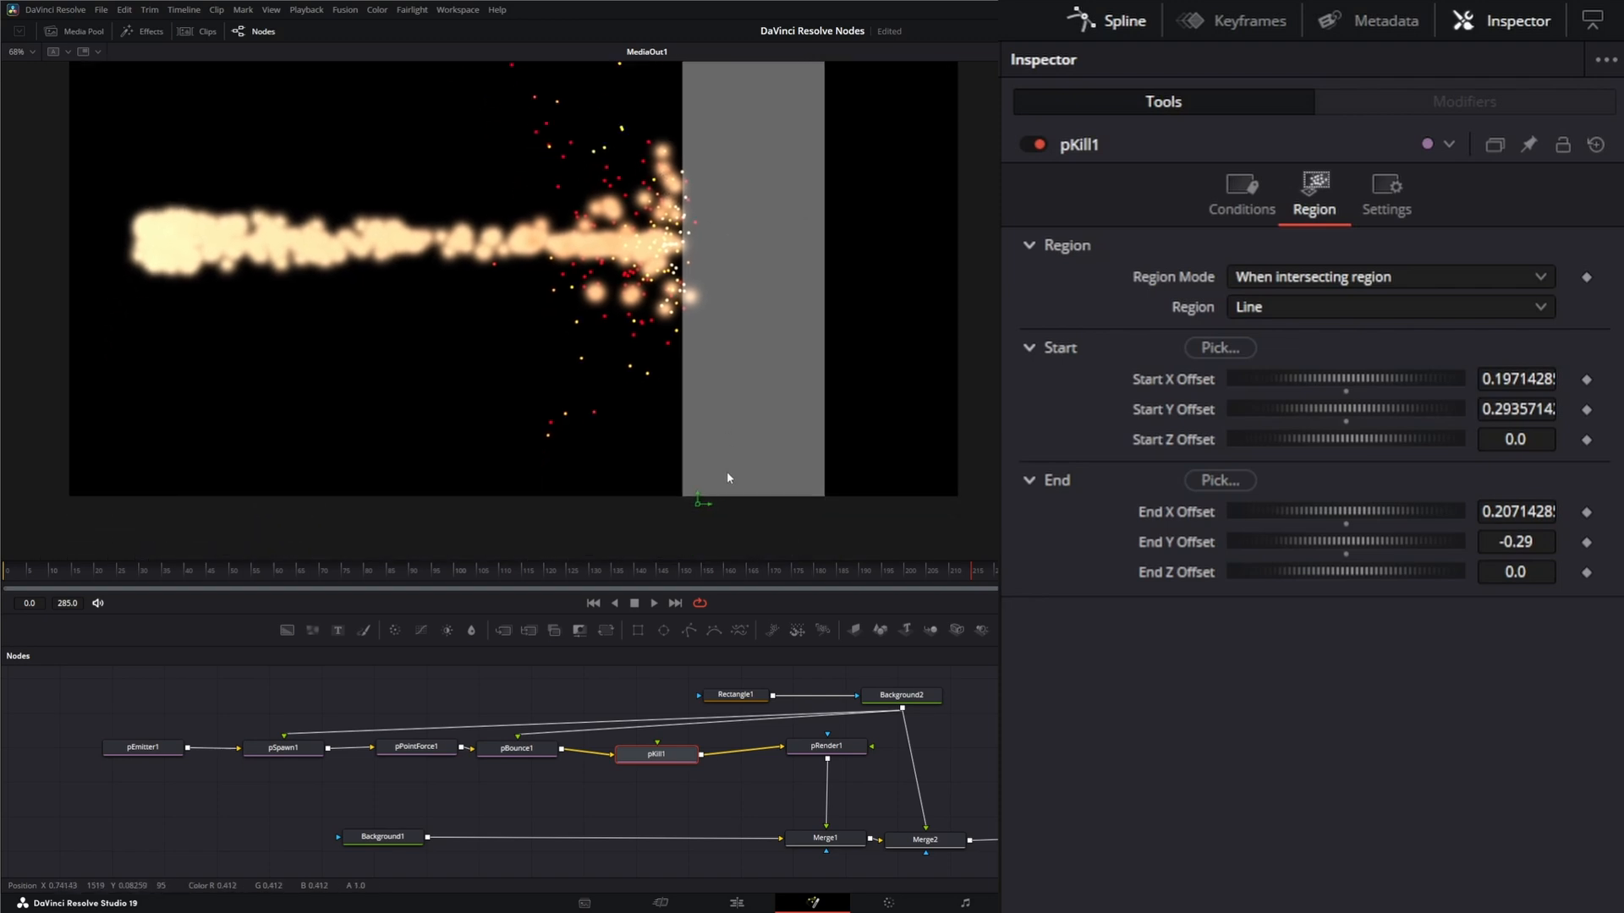
left_click_drag(699, 508, 694, 508)
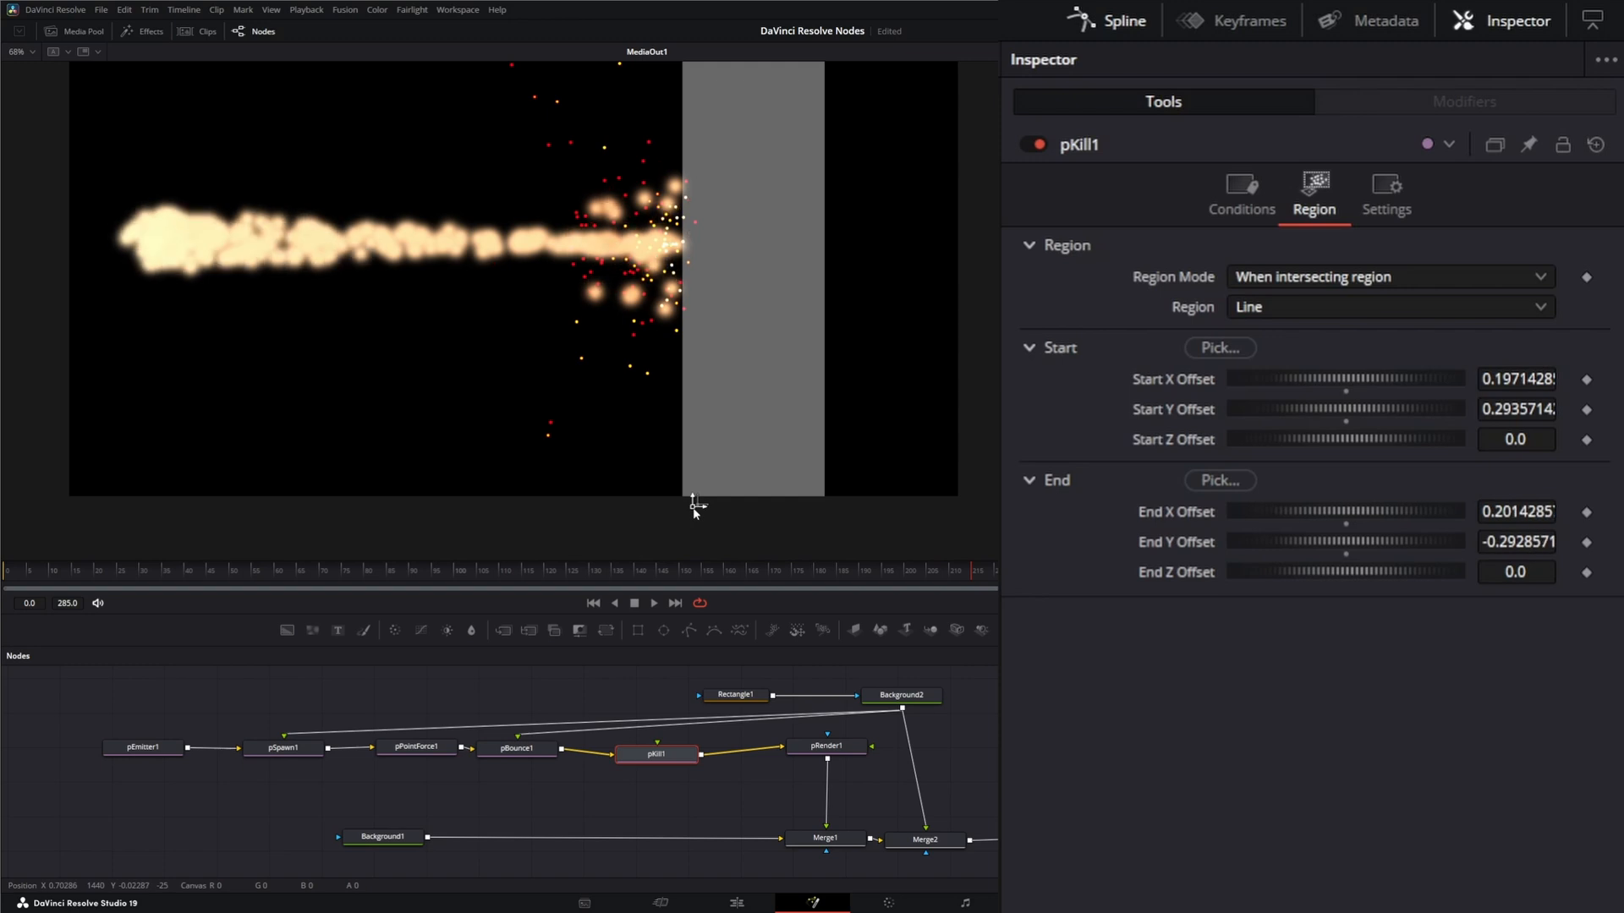
left_click_drag(695, 507, 694, 507)
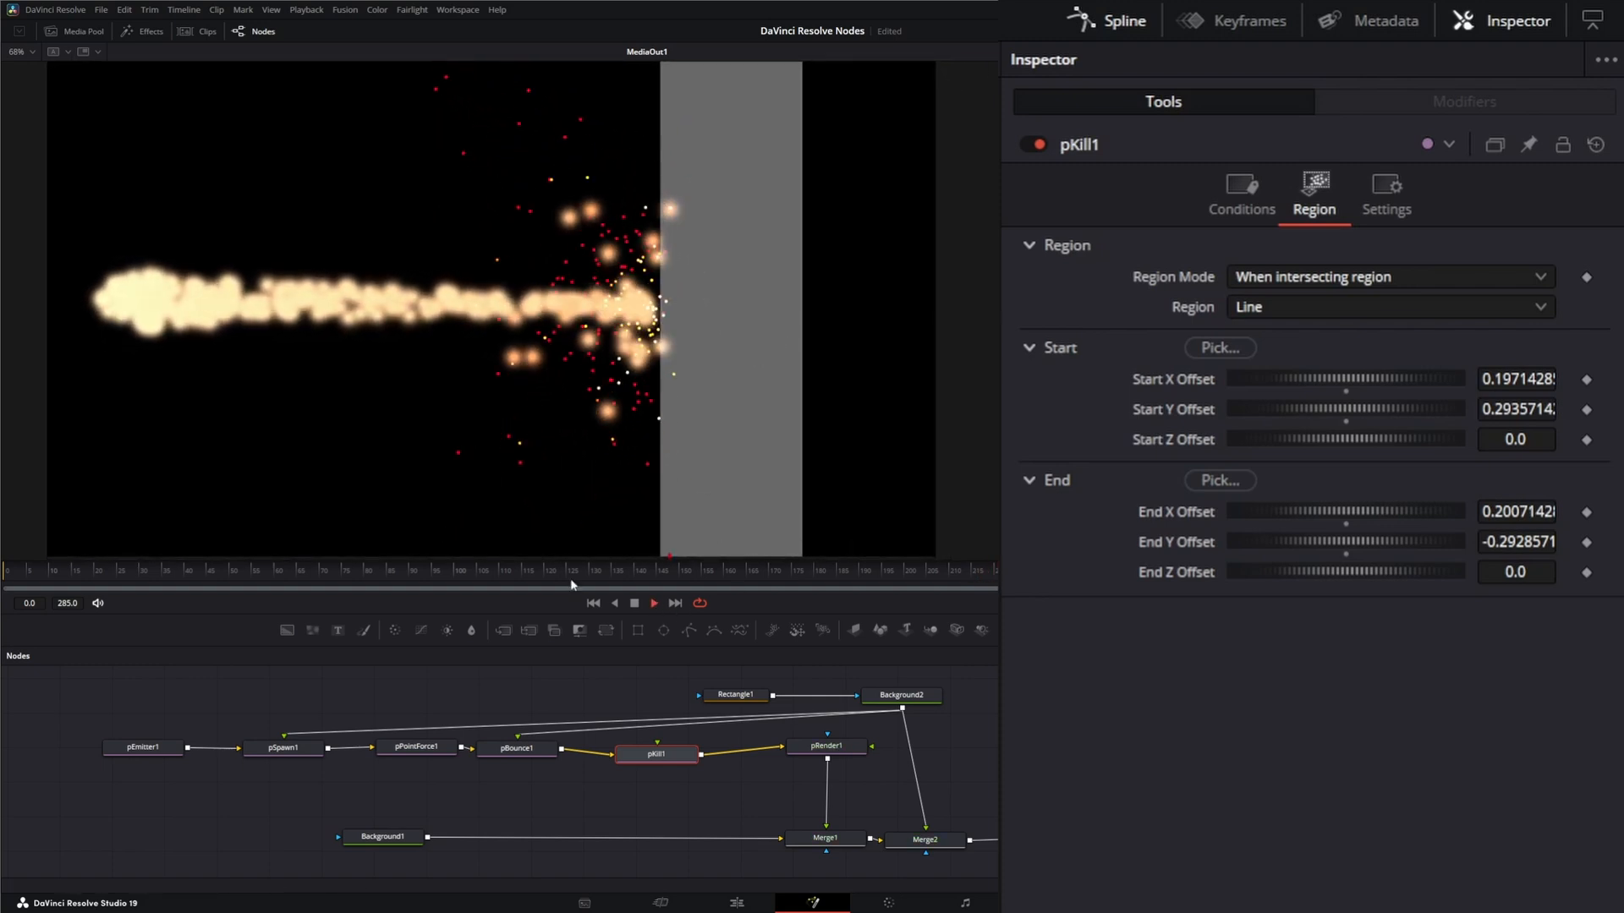
Step: Move pPointForce1's centre slightly left toward the bar edge, lowering its X Offset
left_click(419, 749)
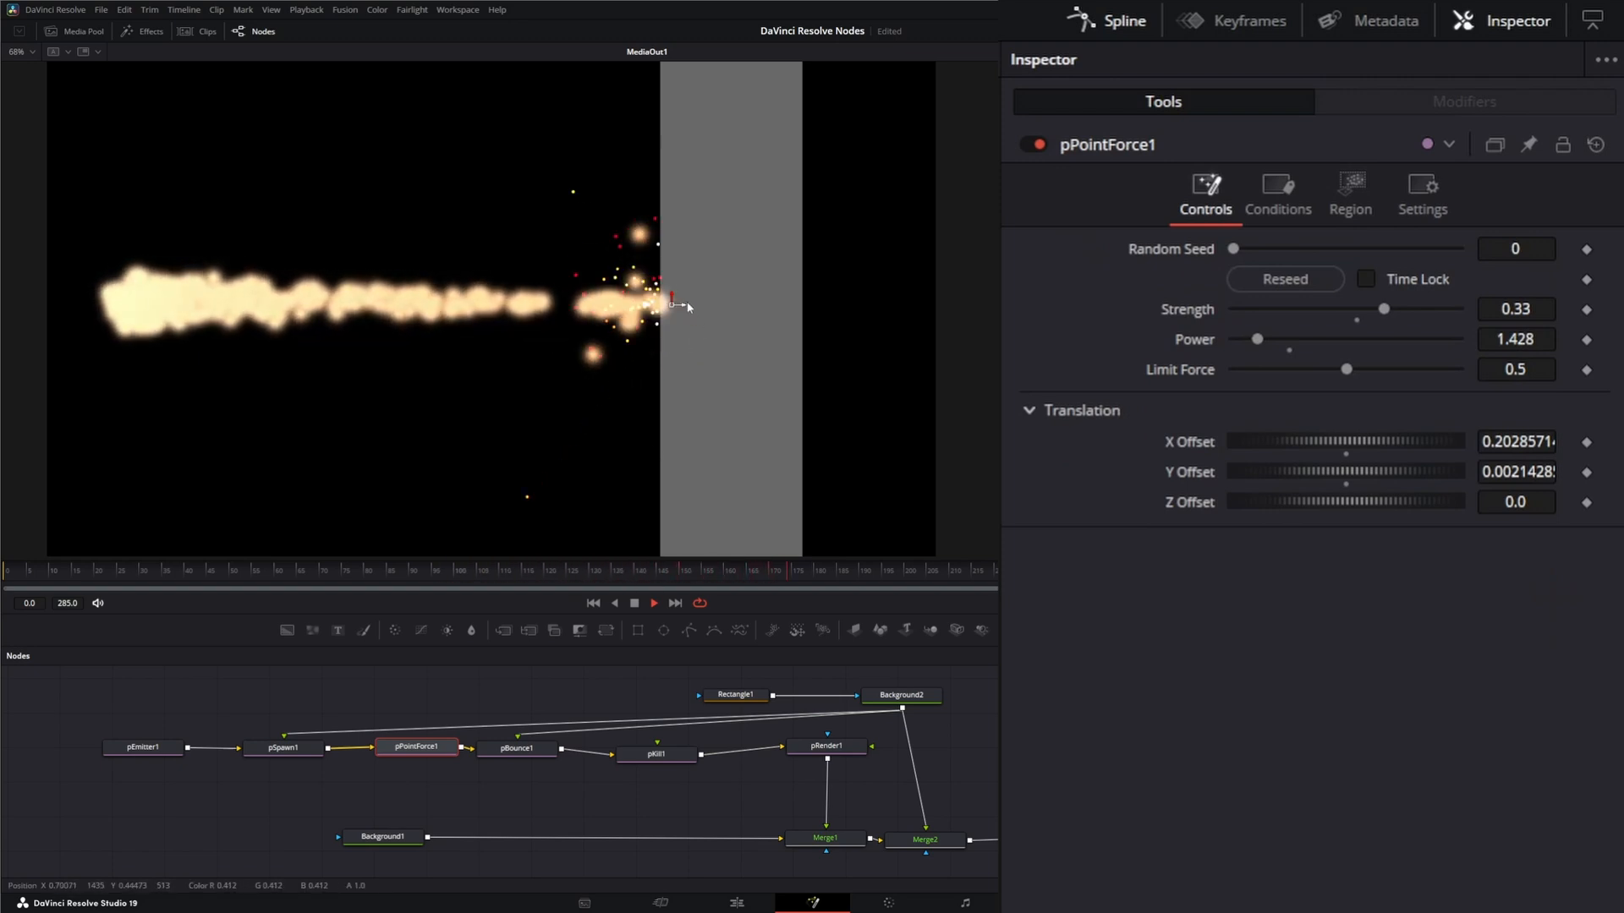
left_click(638, 604)
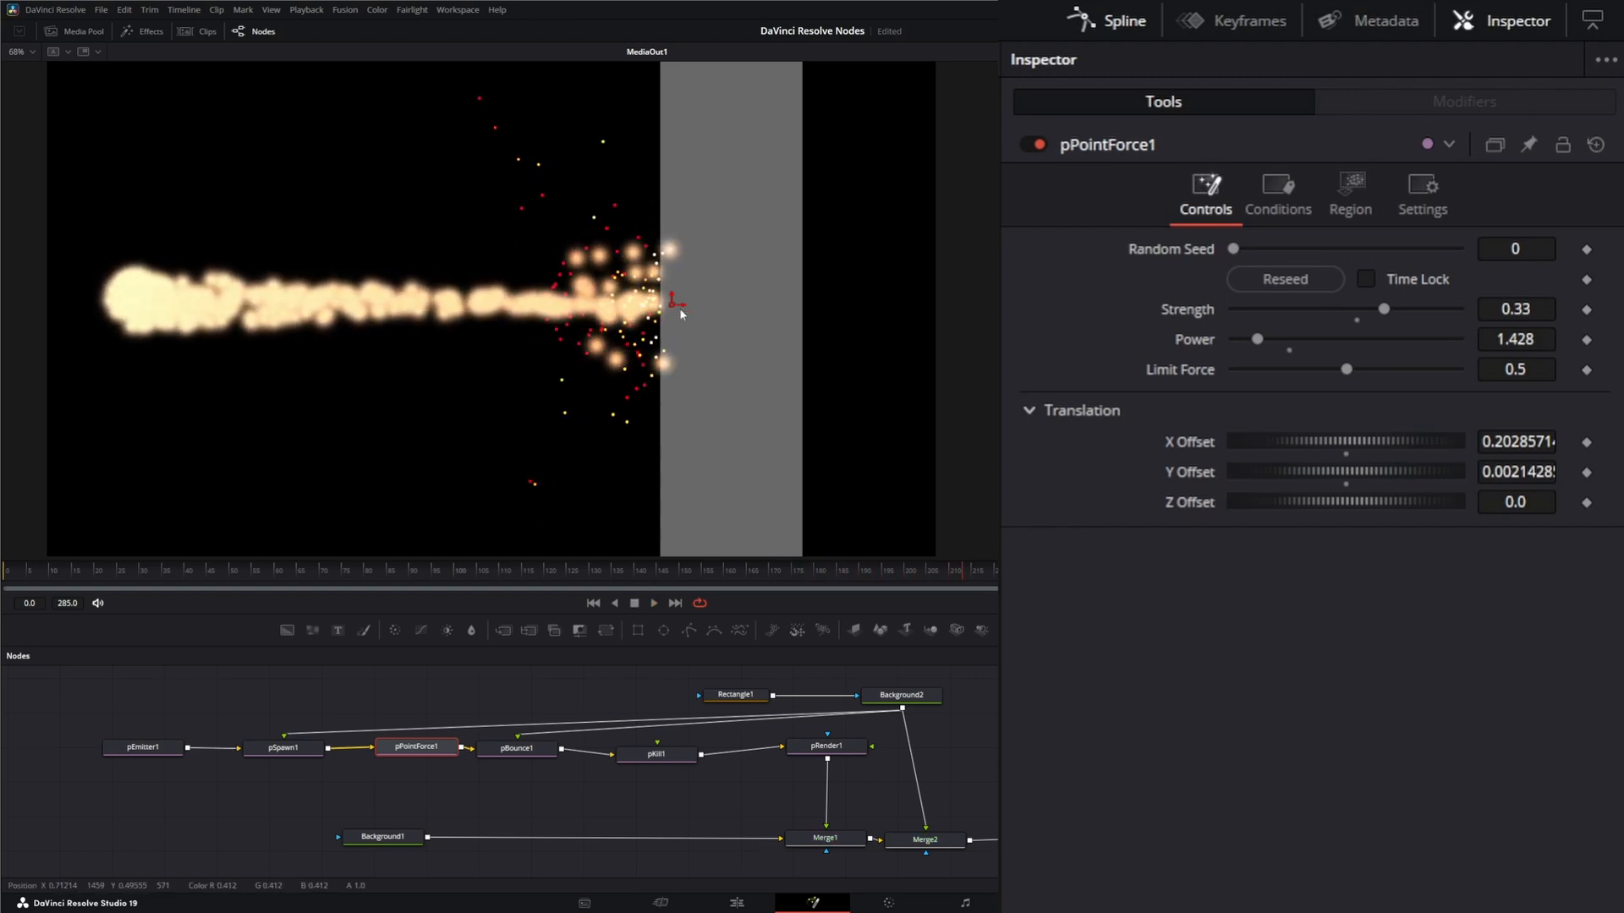
left_click_drag(678, 304, 673, 305)
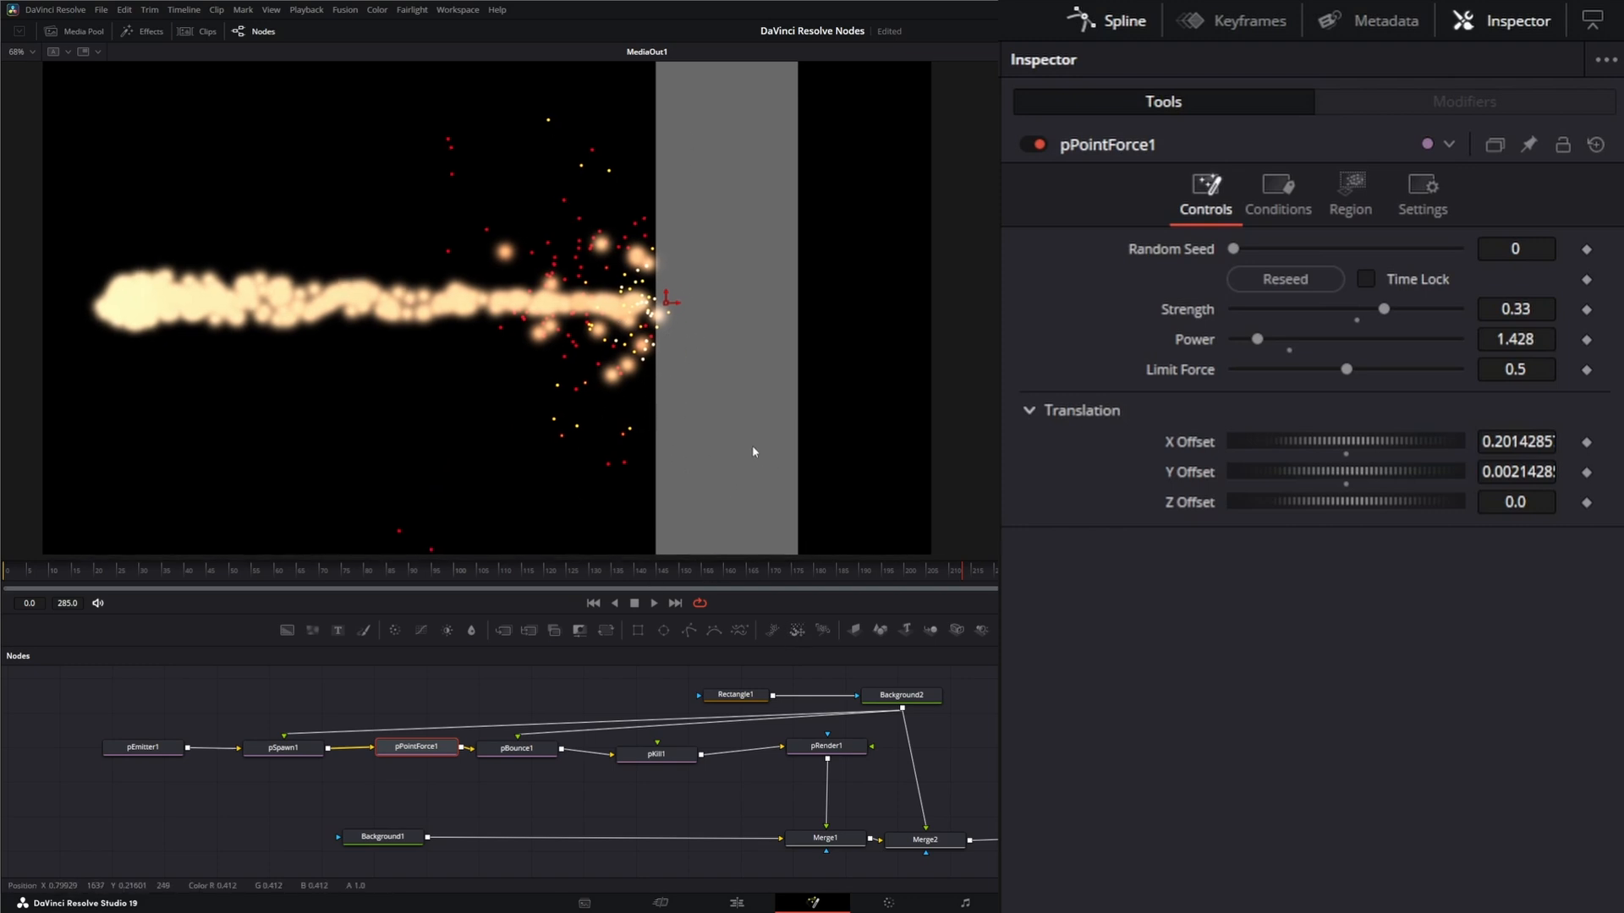
left_click_drag(656, 754, 635, 754)
Step: Add a pDirectionalForce node between pKill1 and pRender1
left_click(654, 815)
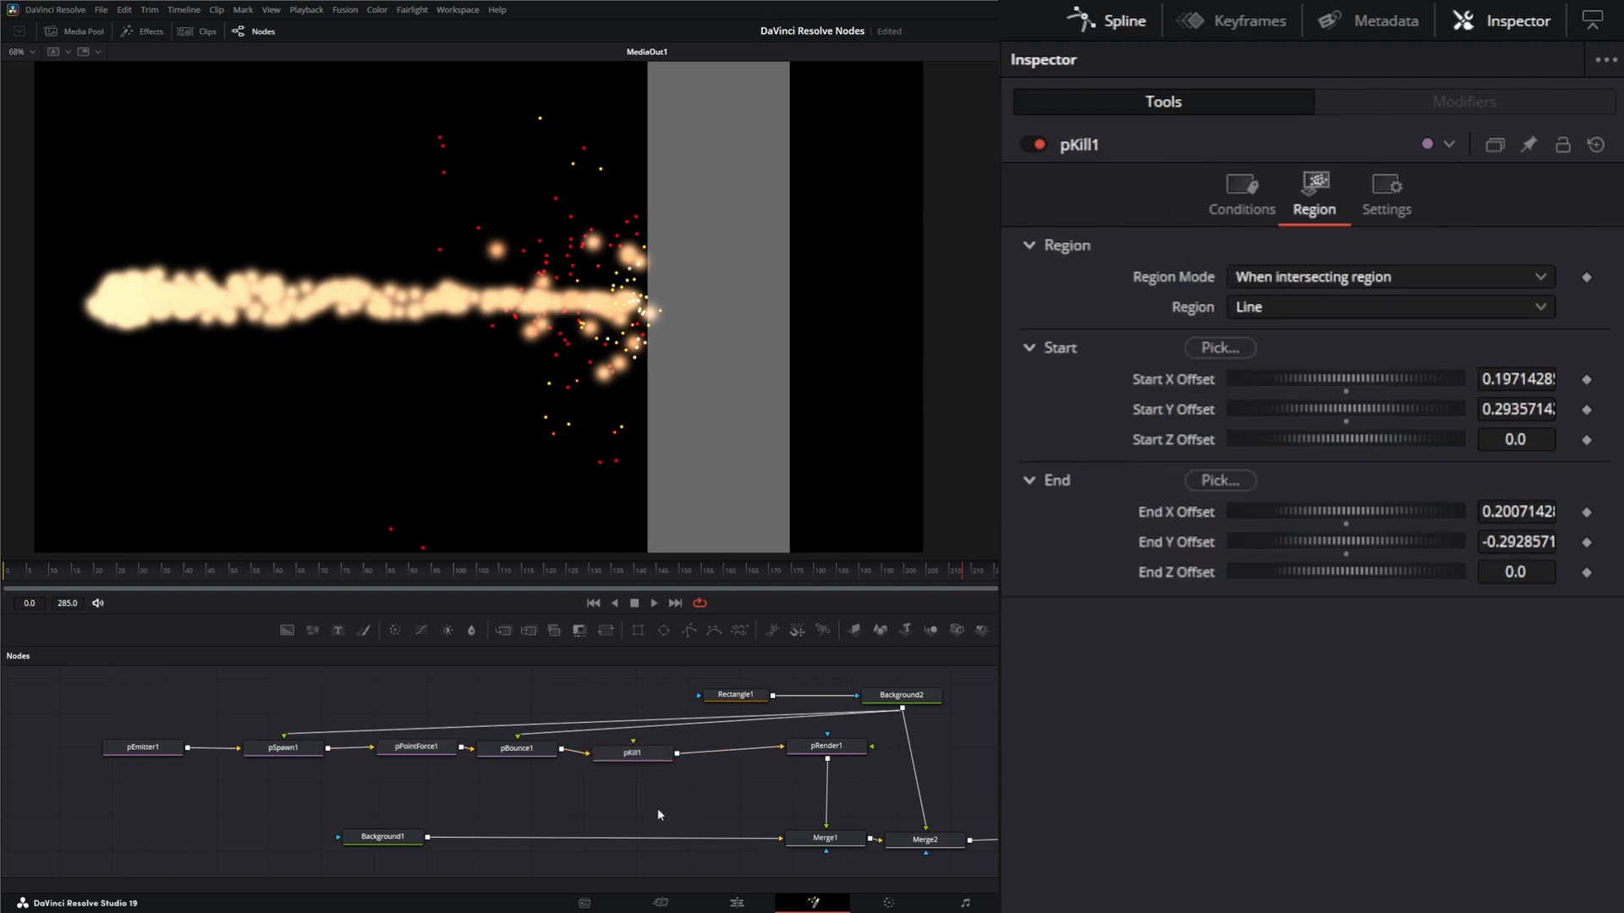
key("shift+space")
type("pdir")
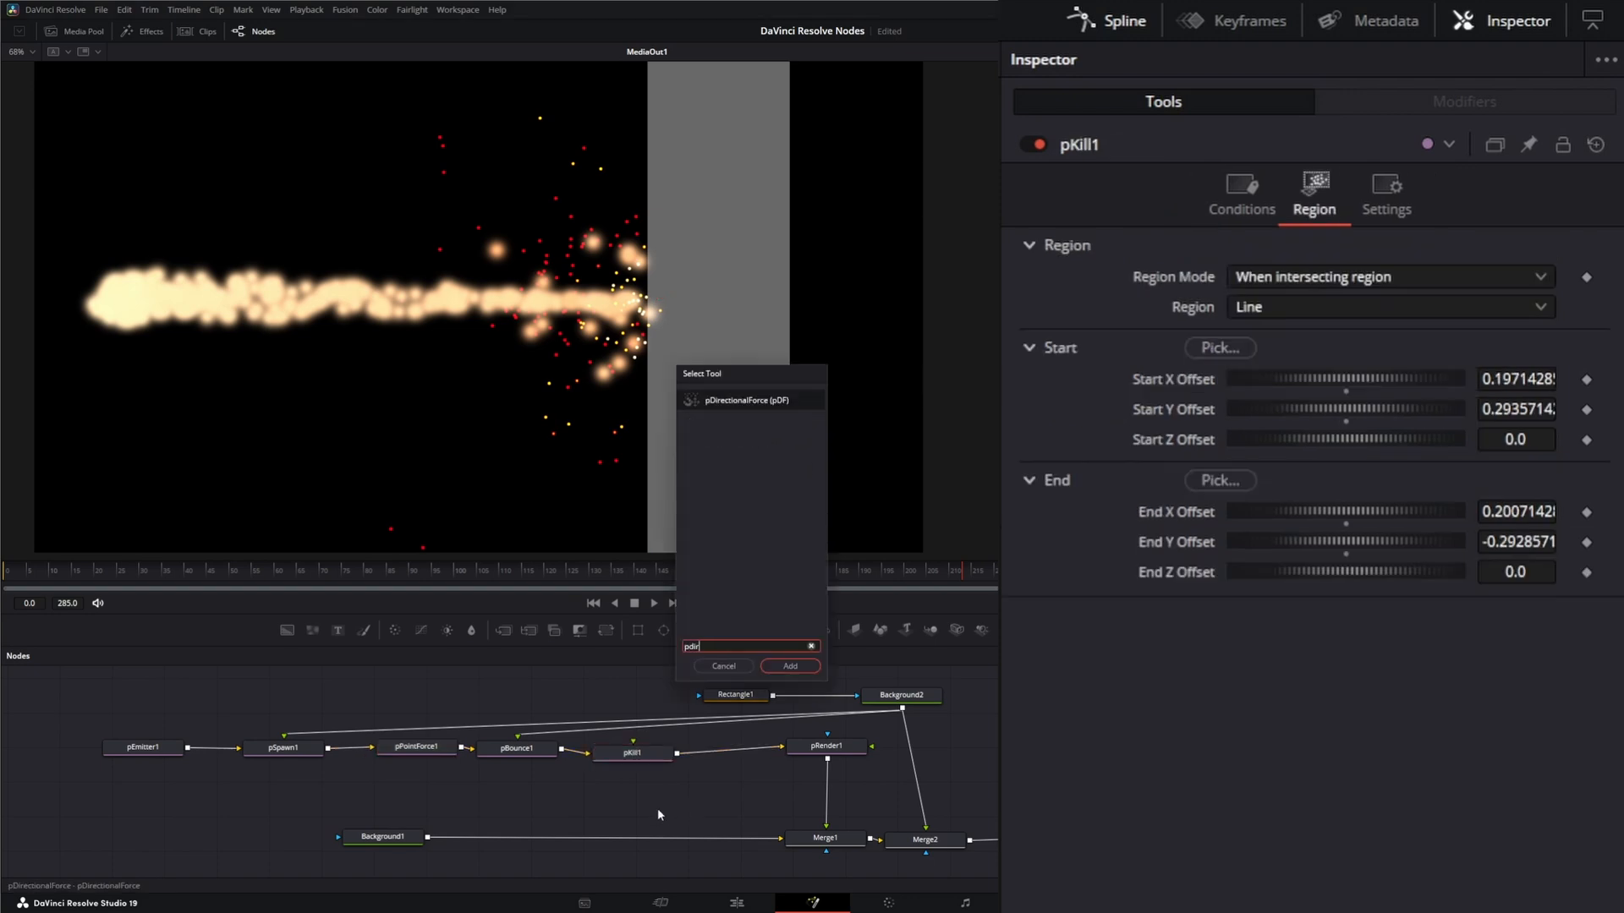
key("Return")
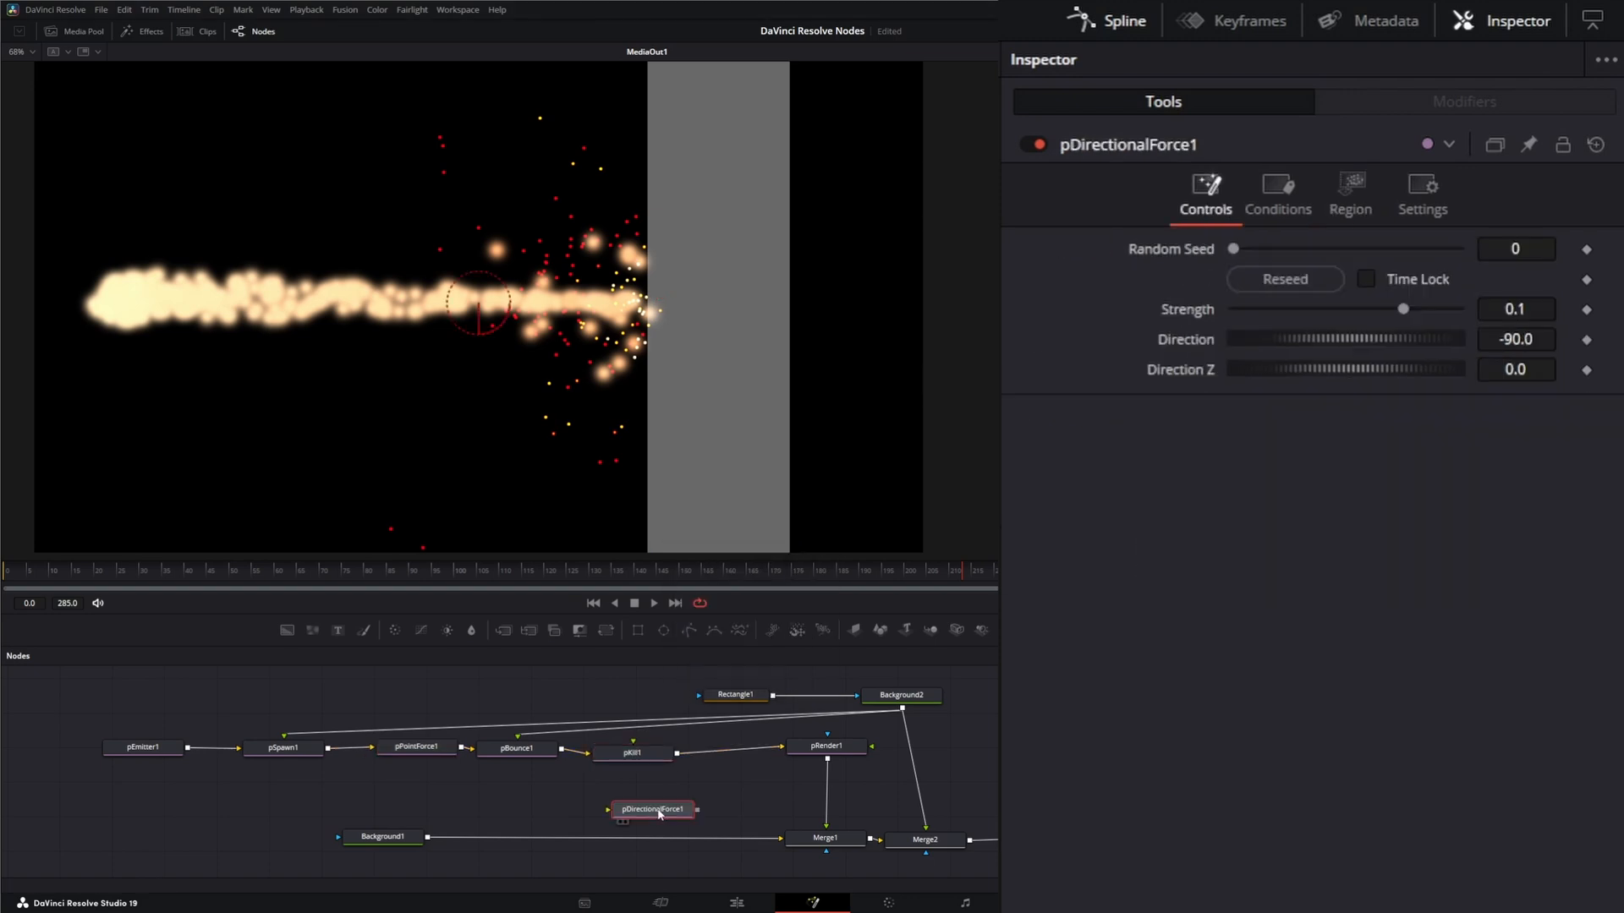
left_click_drag(659, 815, 744, 755)
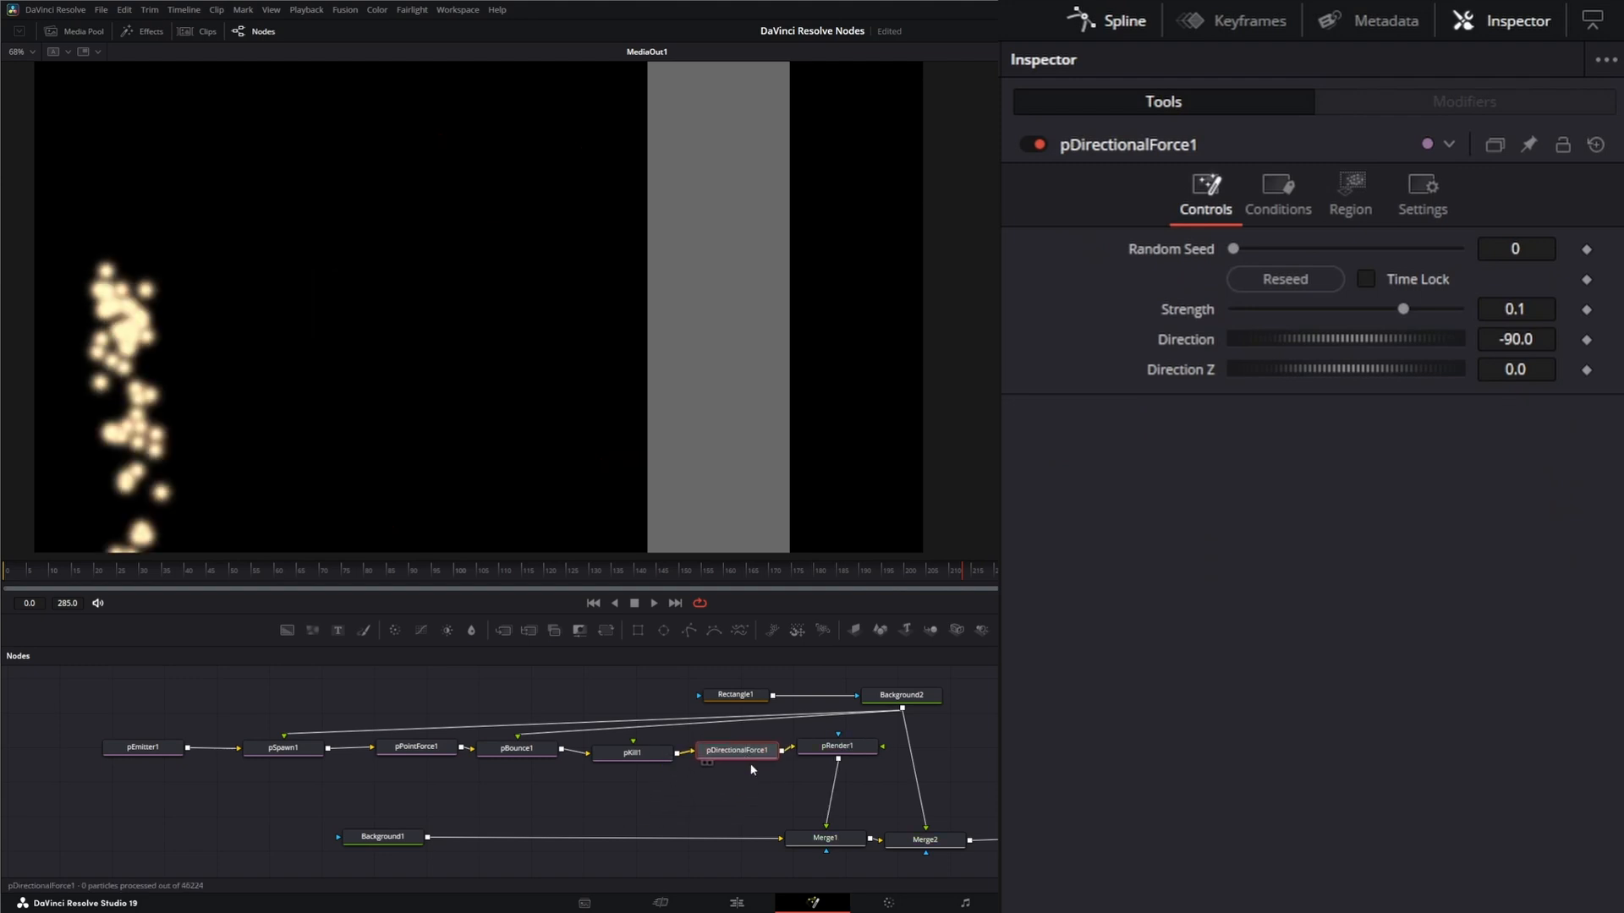
Step: Limit pDirectionalForce1 to specified particle sets with Set 1 excluded
left_click(1281, 190)
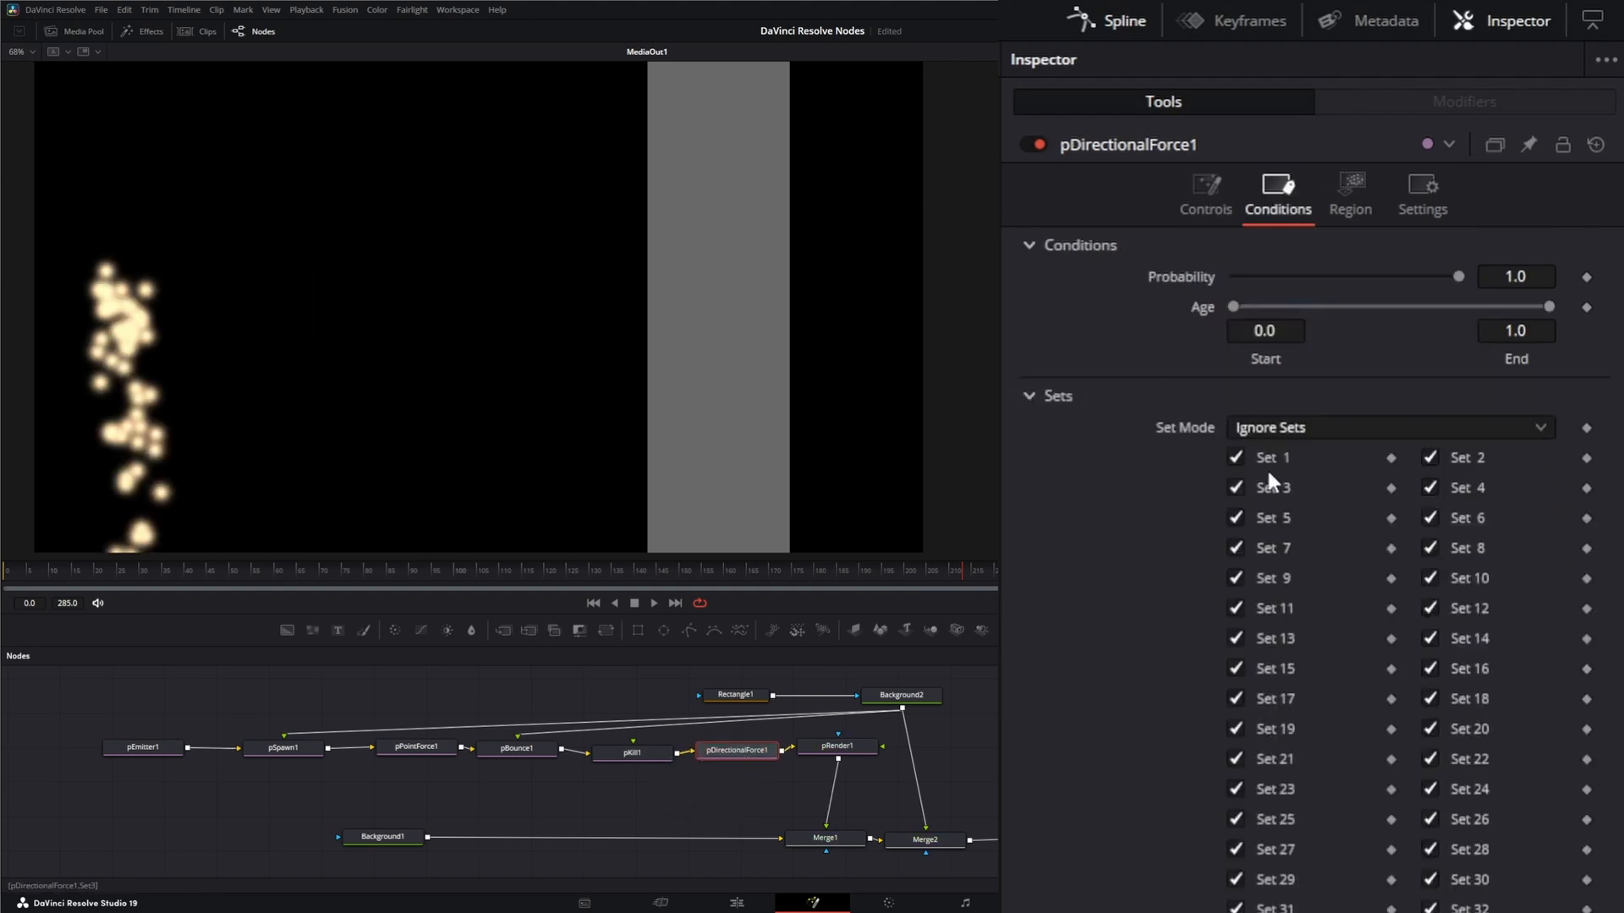
left_click(1272, 428)
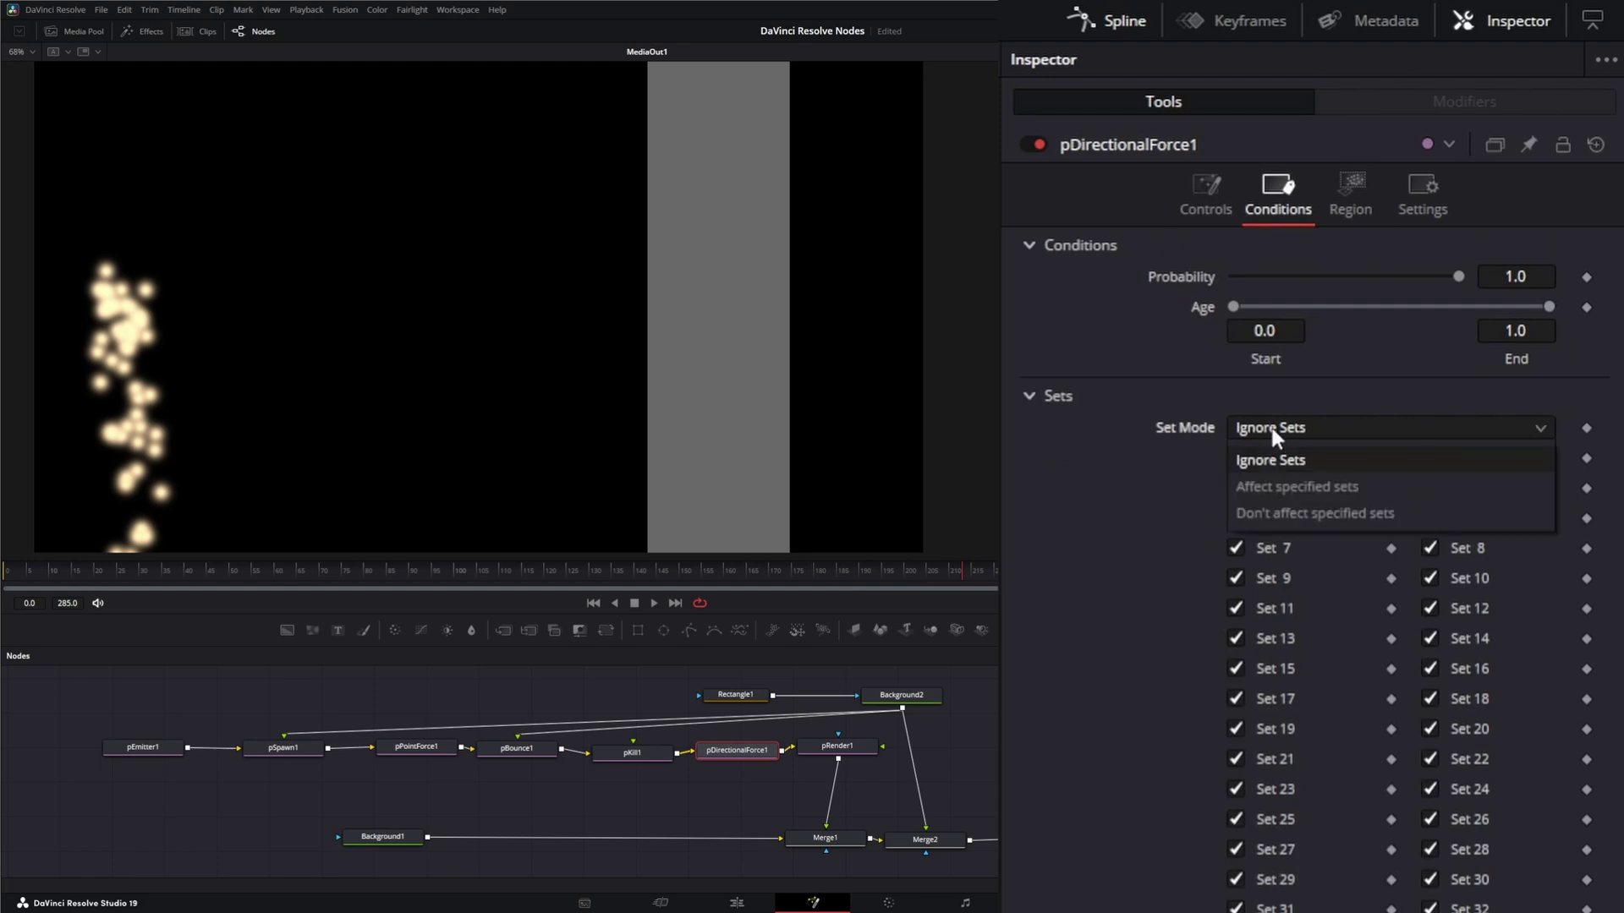
left_click(1290, 487)
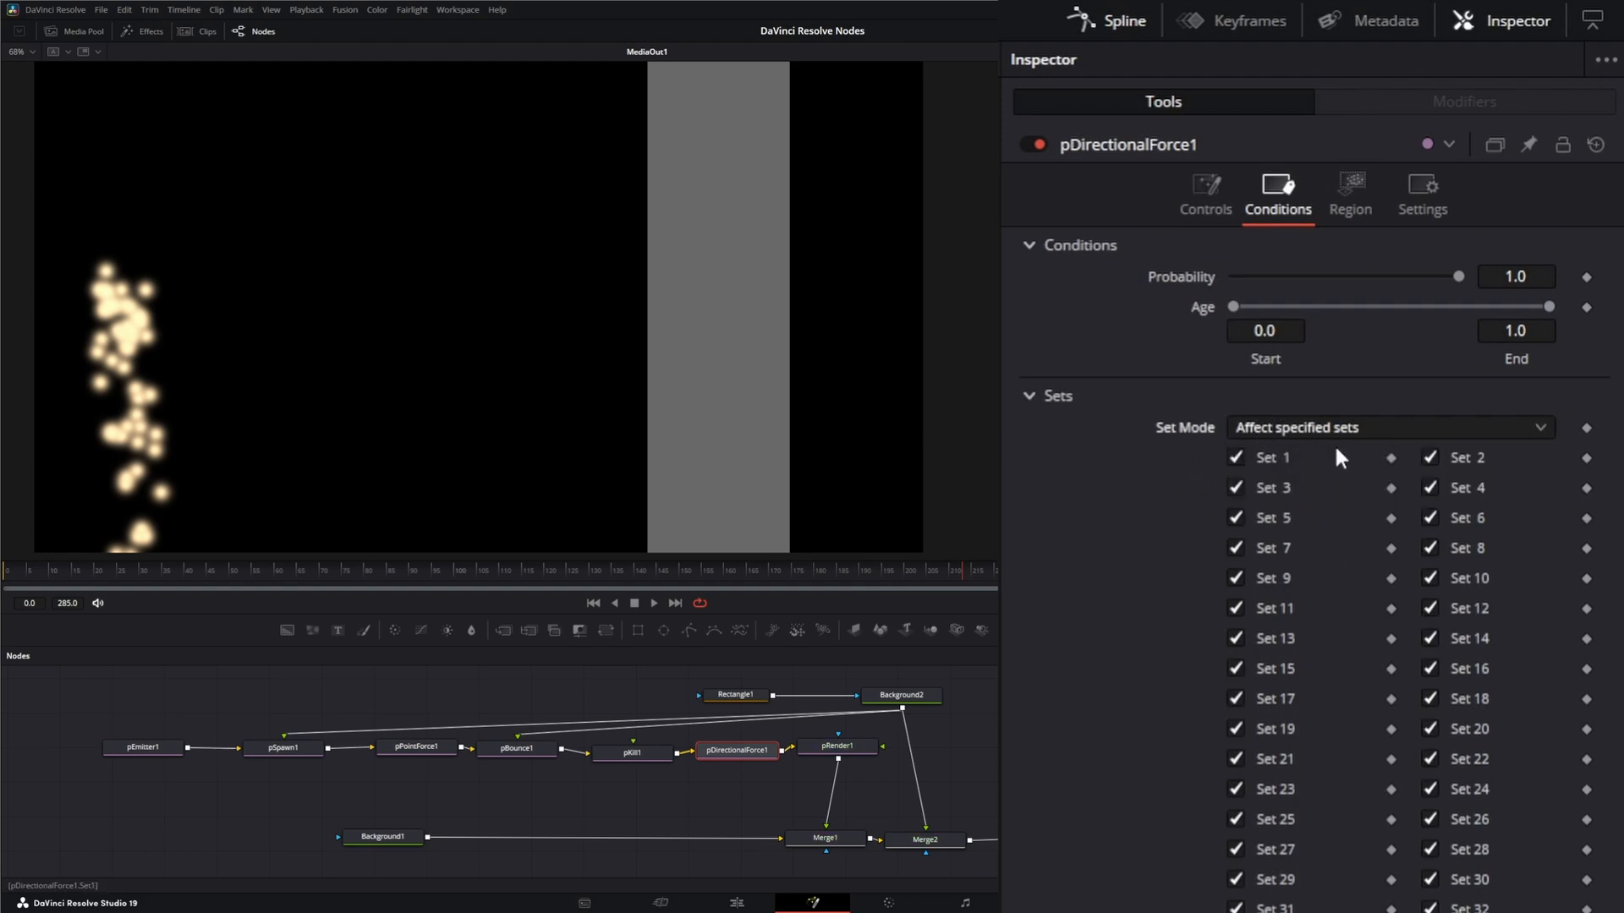
left_click(1235, 457)
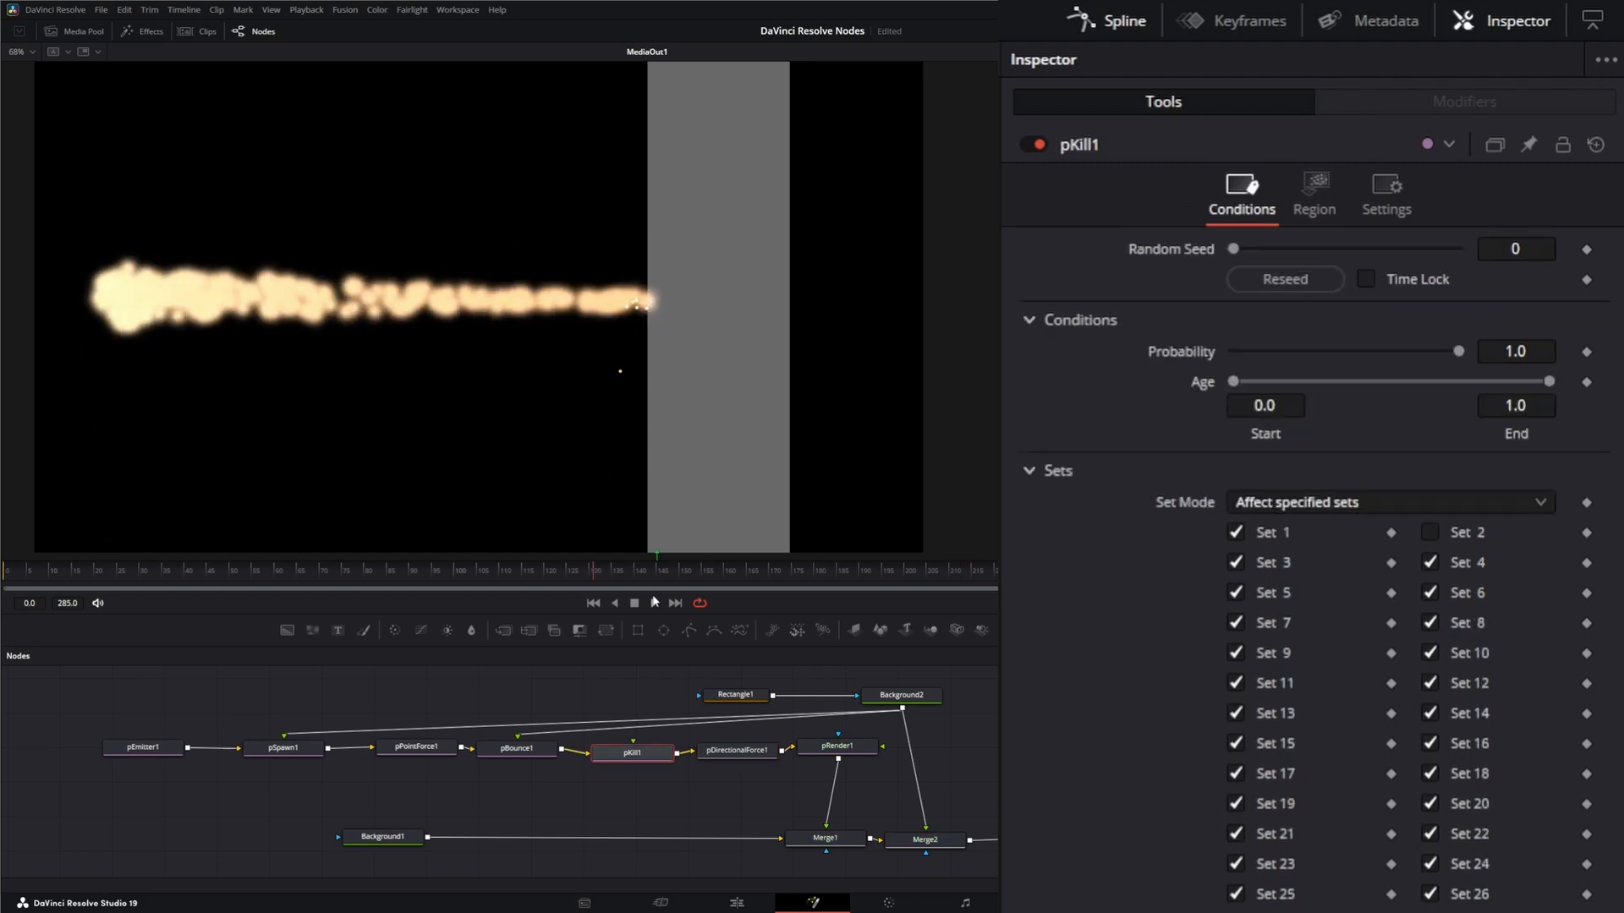